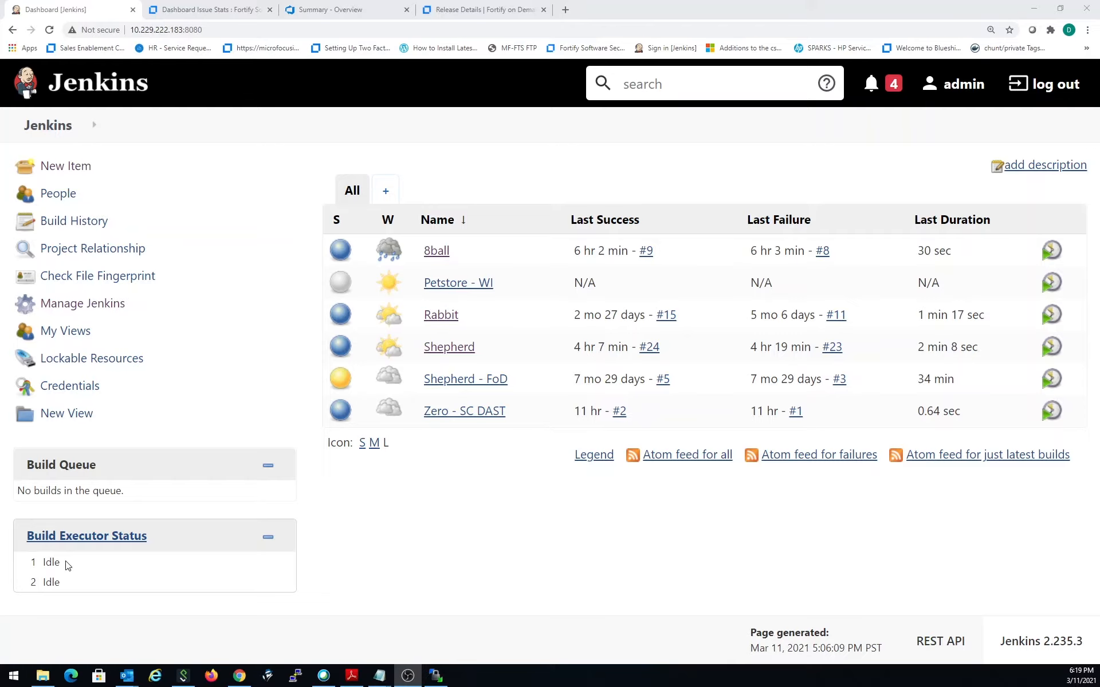
- Open the configuration of the 8ball pipeline at its pipeline script definition
left_click(436, 253)
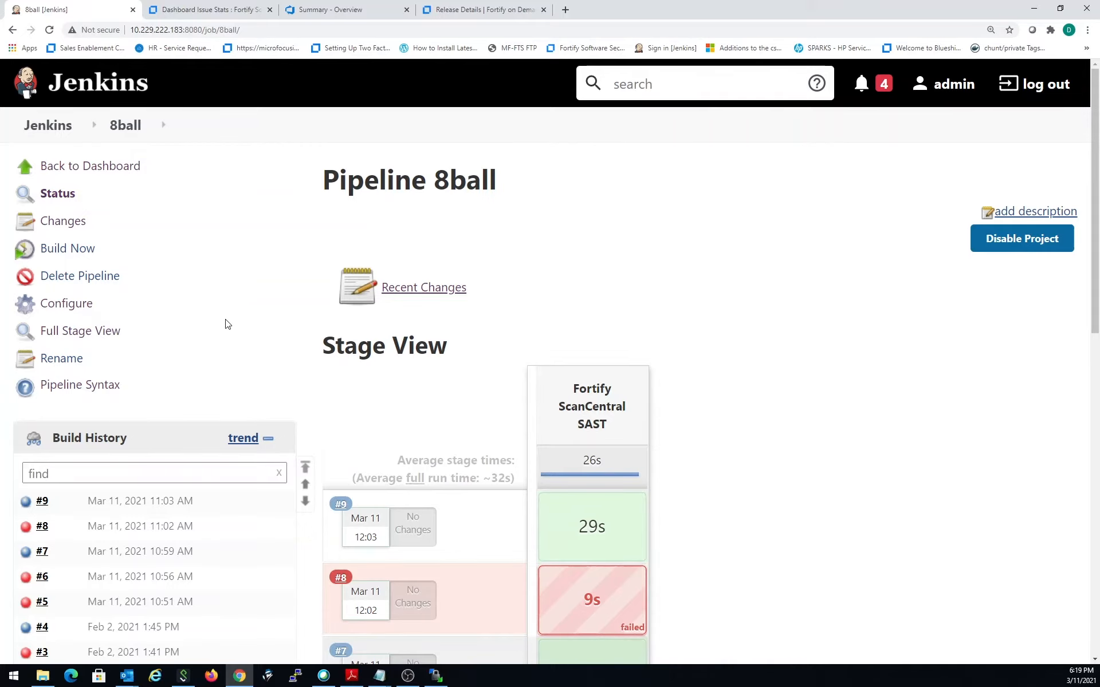
scroll(227, 324, "down", 1)
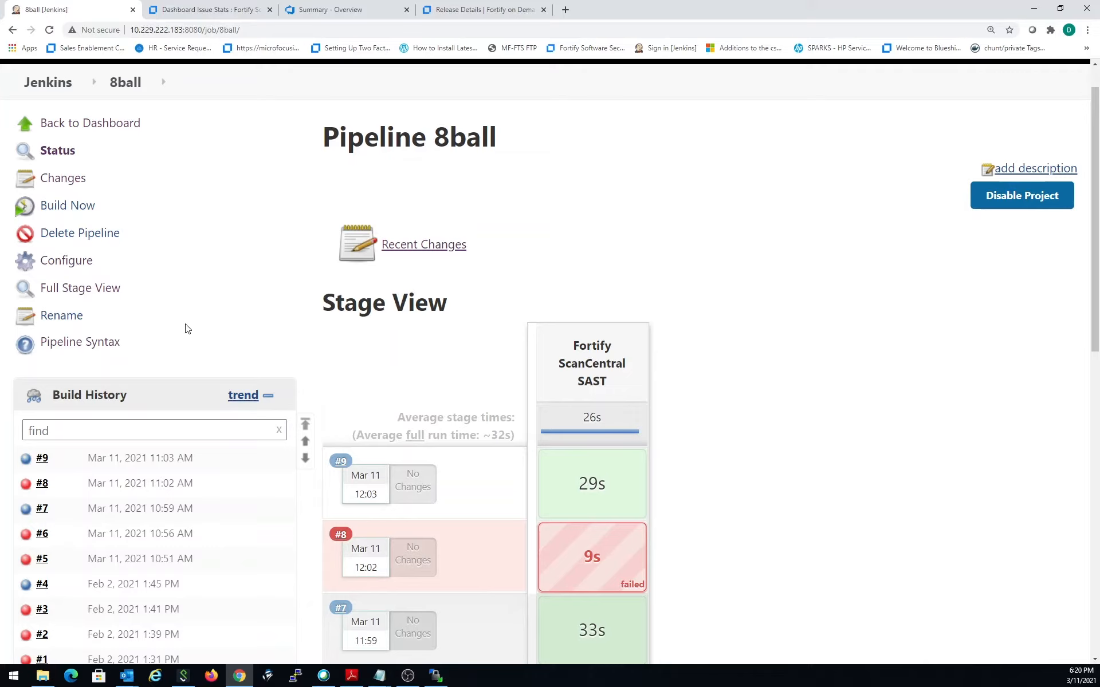
left_click(72, 270)
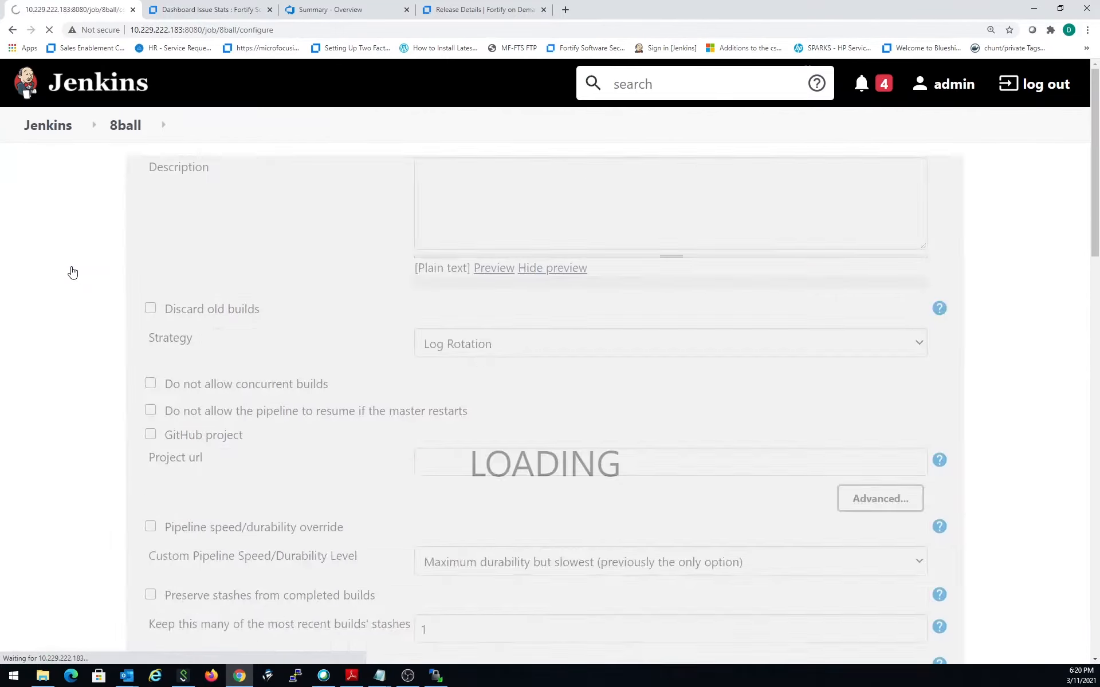
scroll(278, 372, "down", 5)
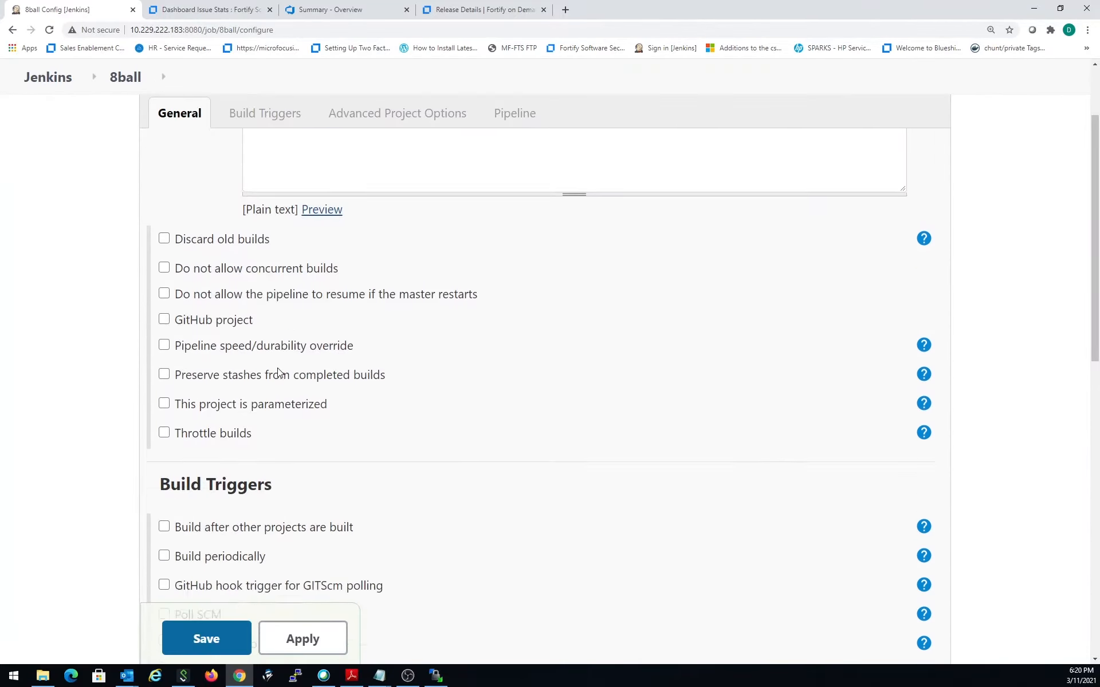
scroll(278, 373, "down", 1)
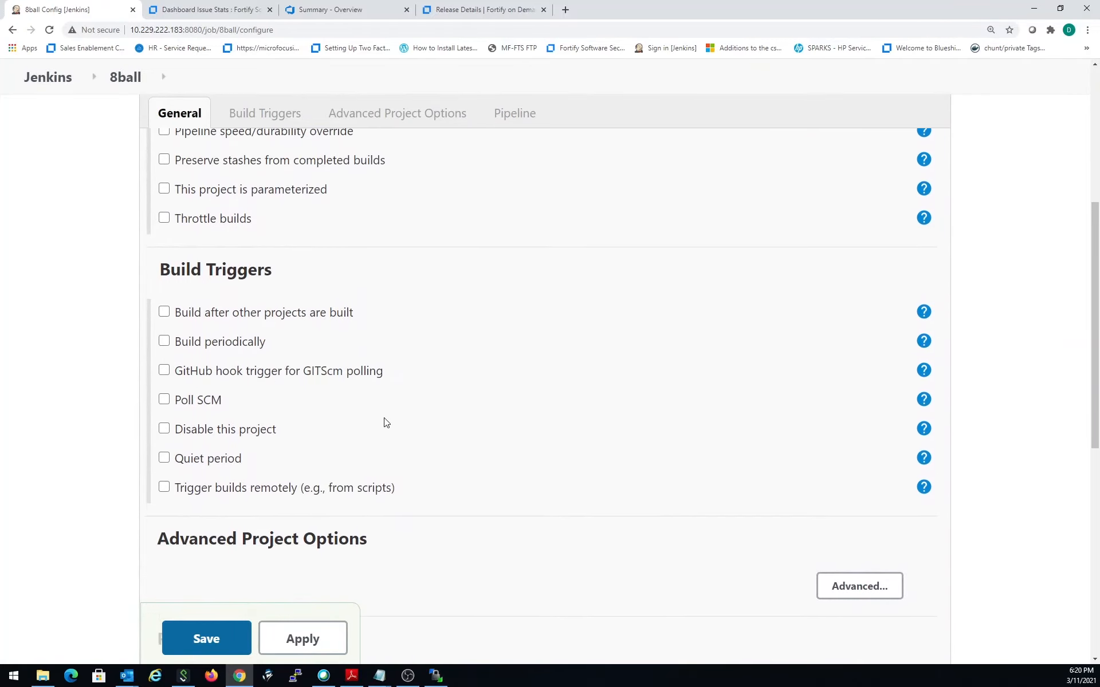
scroll(385, 423, "down", 3)
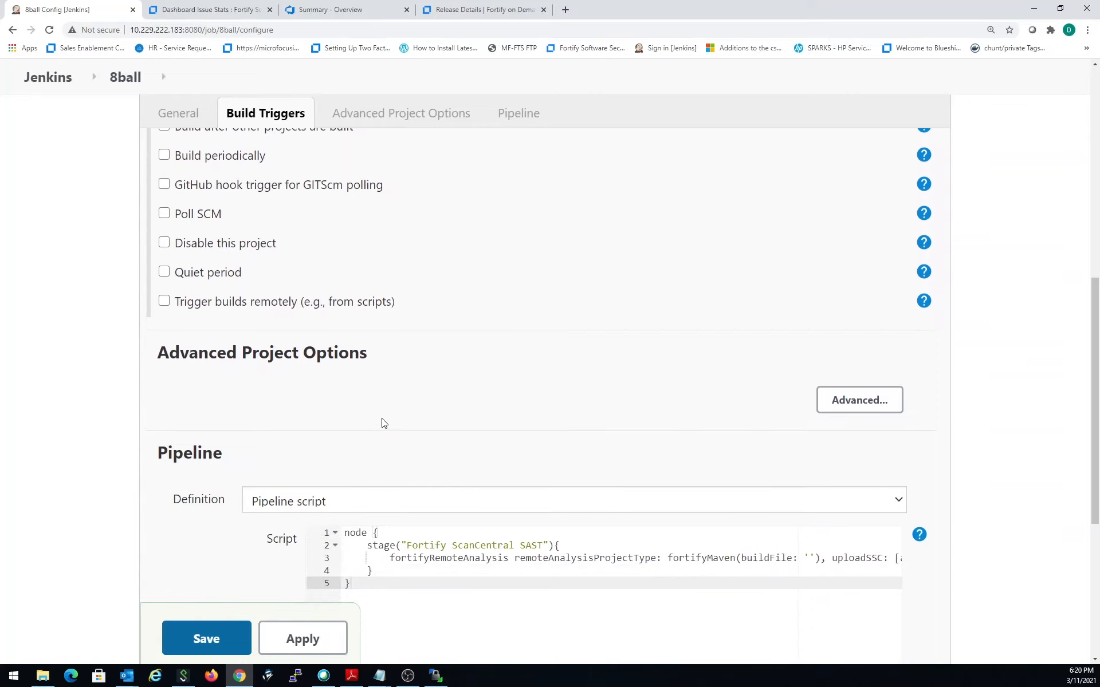
scroll(384, 423, "down", 2)
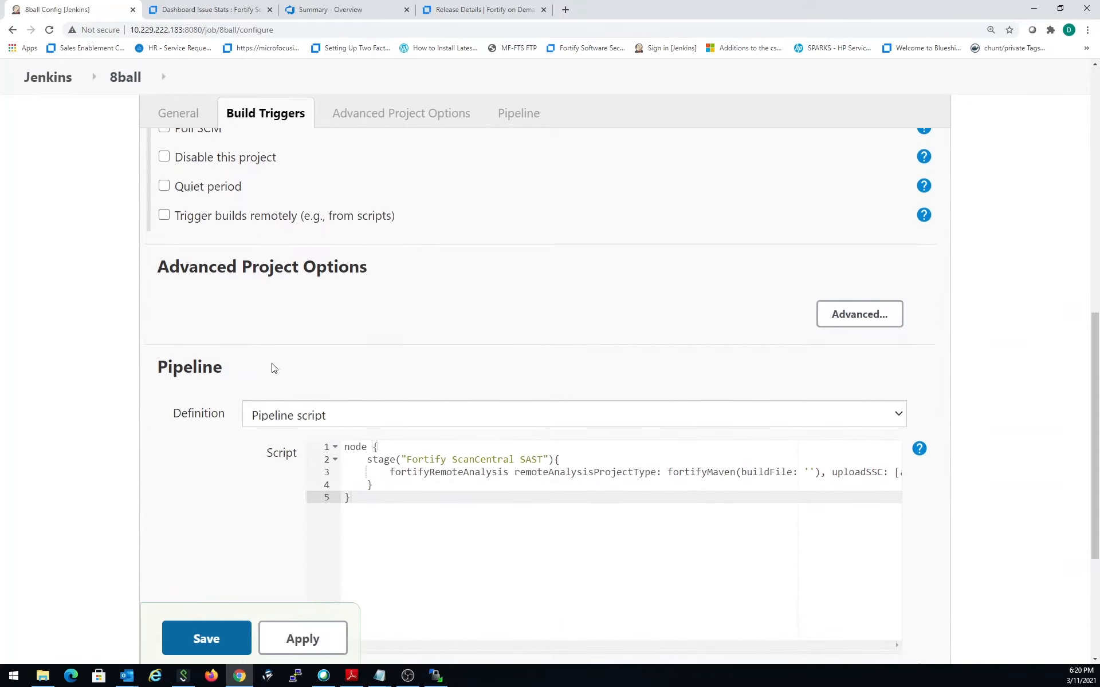
scroll(376, 341, "down", 2)
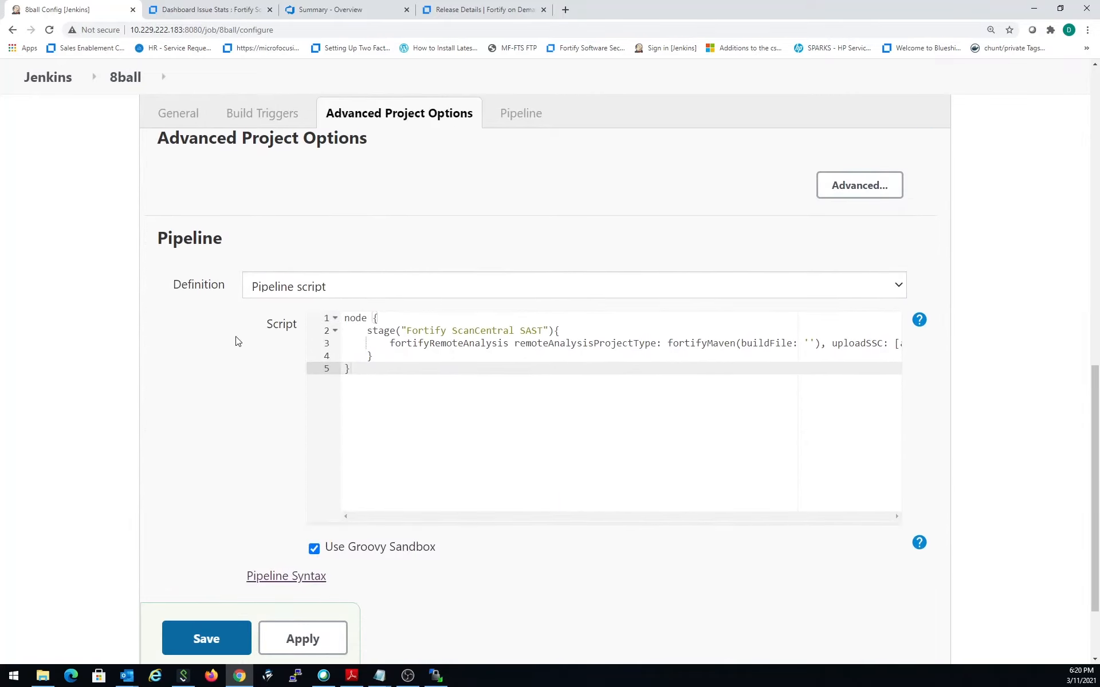
scroll(238, 342, "down", 2)
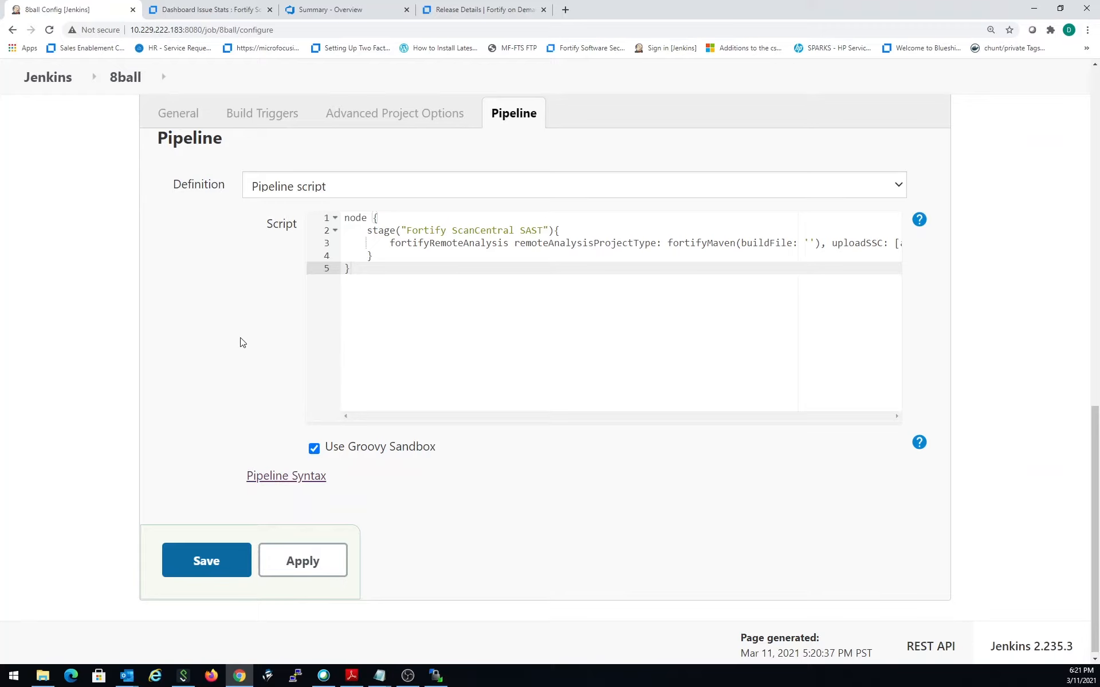
- Open the Pipeline Syntax snippet generator and choose fortifyRemoteAnalysis as the sample step
left_click(292, 476)
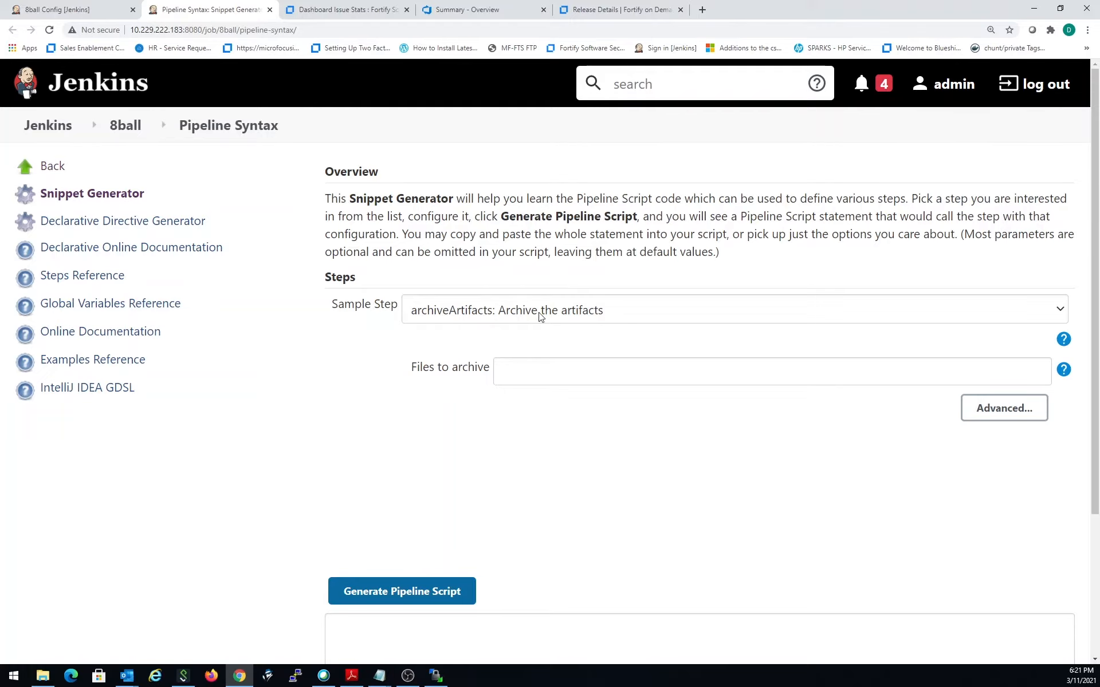
scroll(541, 317, "down", 1)
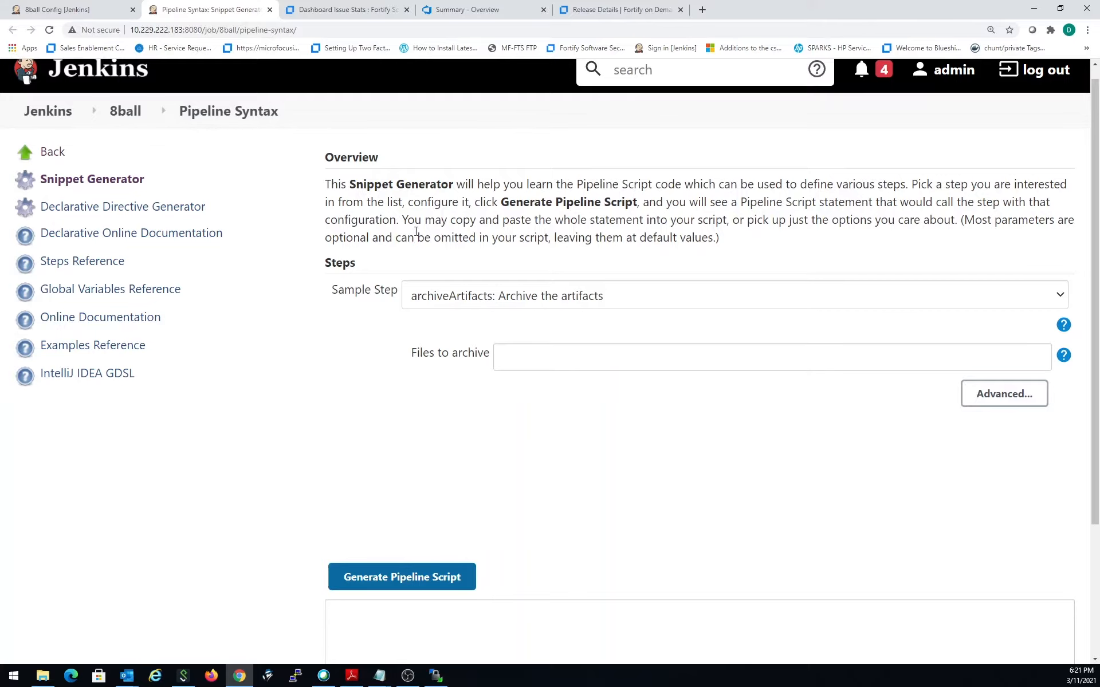
scroll(550, 373, "down", 1)
left_click(522, 211)
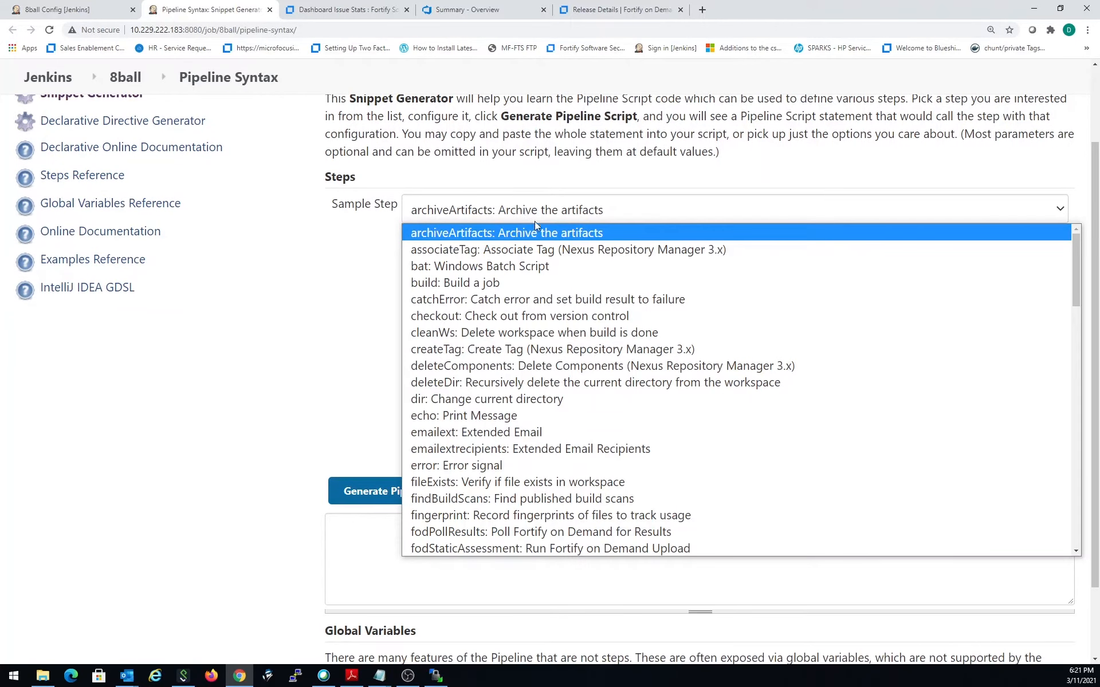
scroll(542, 264, "down", 3)
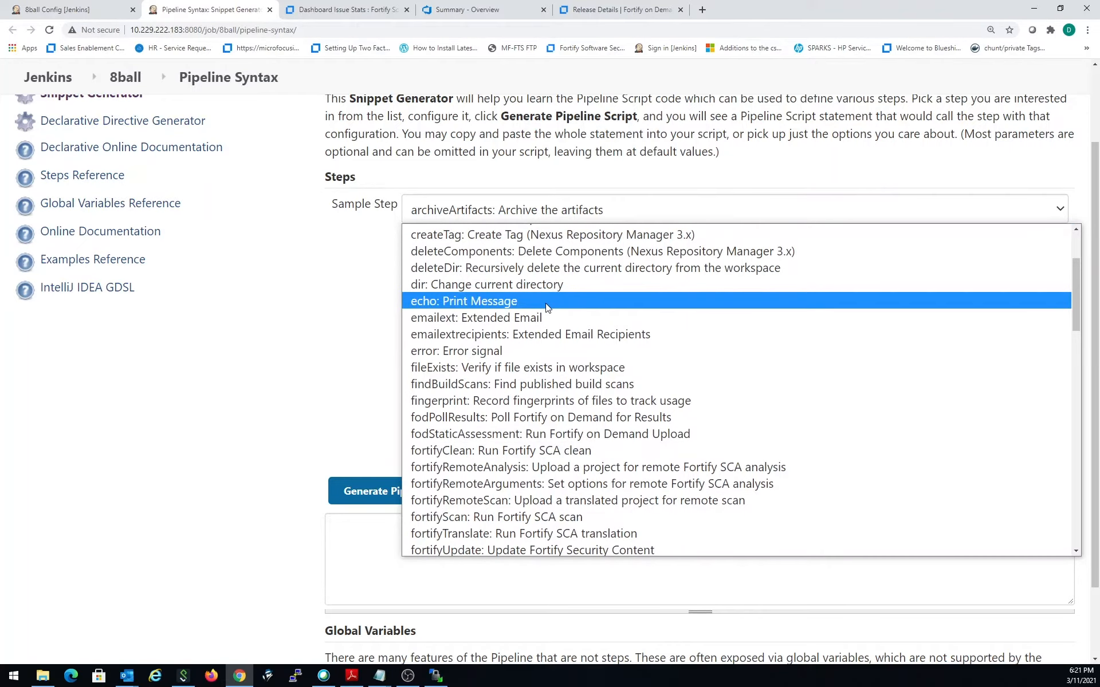
scroll(551, 331, "down", 1)
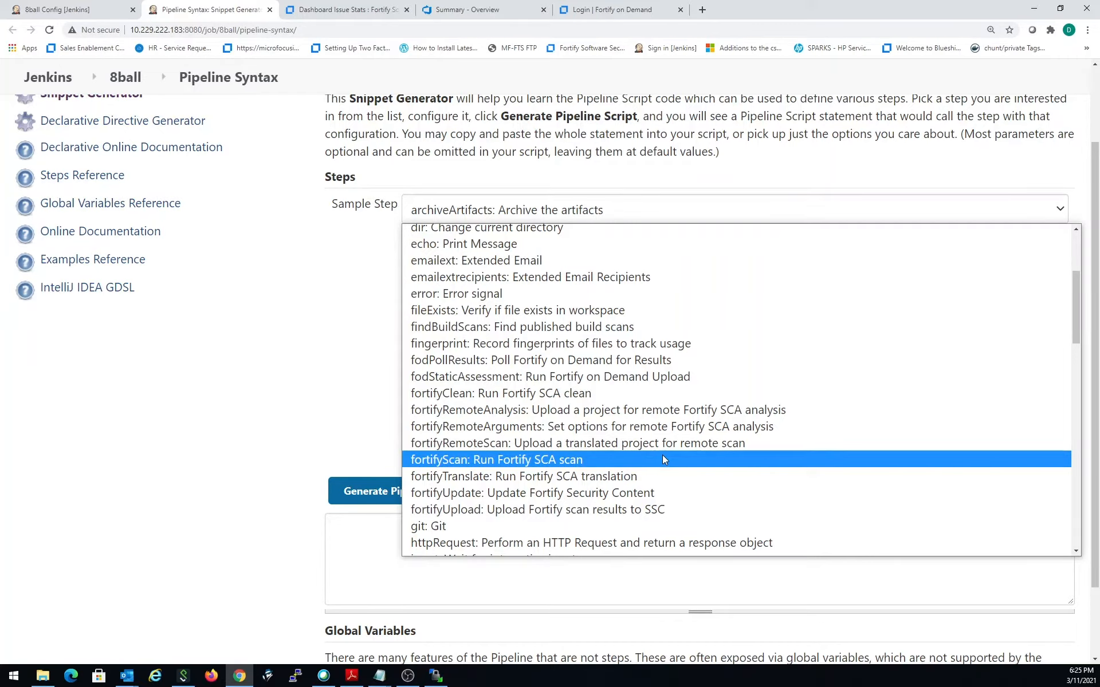
scroll(628, 438, "up", 1)
left_click(634, 438)
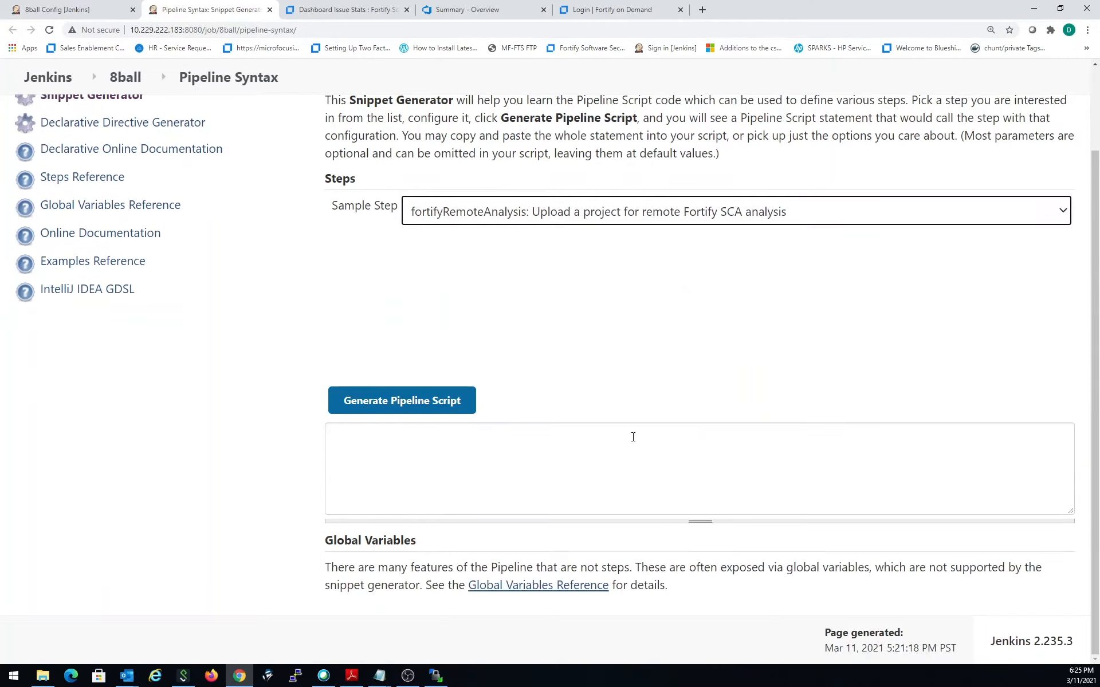
- Set the application type of the remote analysis step to Maven
scroll(568, 279, "down", 1)
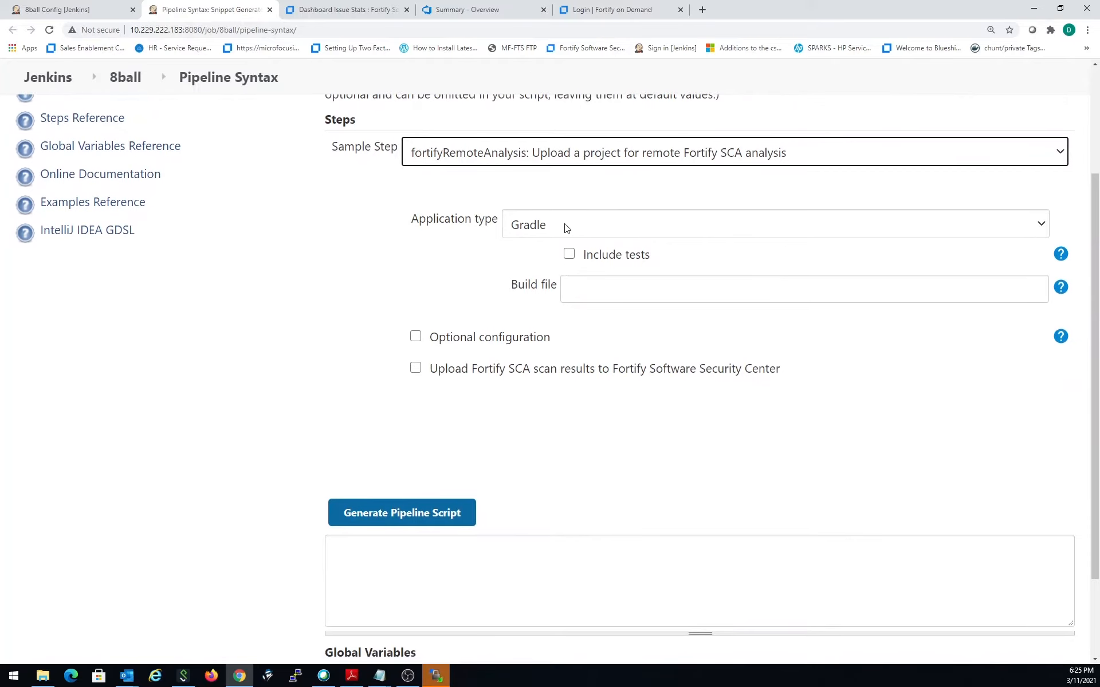
left_click(567, 228)
left_click(554, 259)
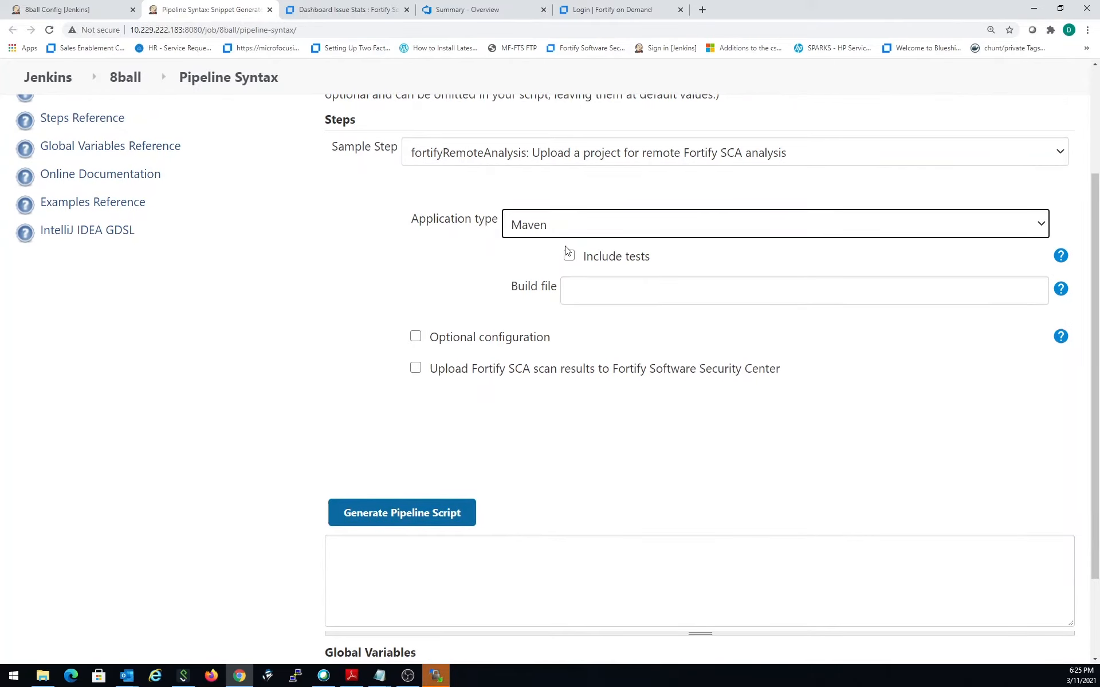
- Enable the optional configuration to review its controller and Fortify SCA settings, and disable it again
left_click(416, 337)
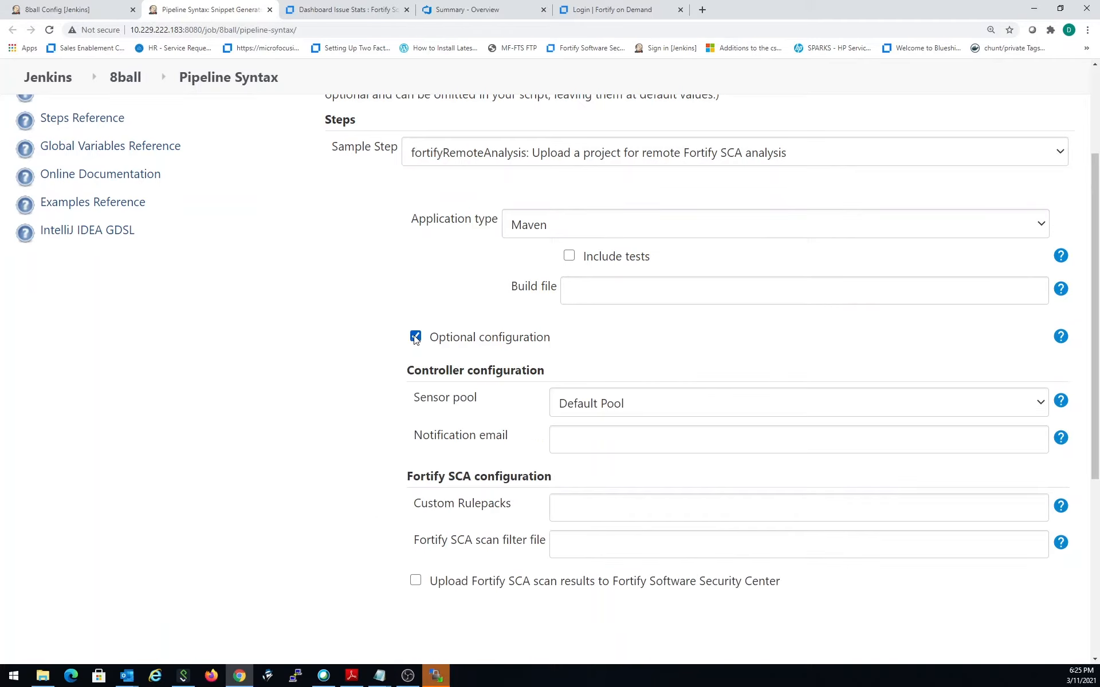
scroll(742, 500, "down", 1)
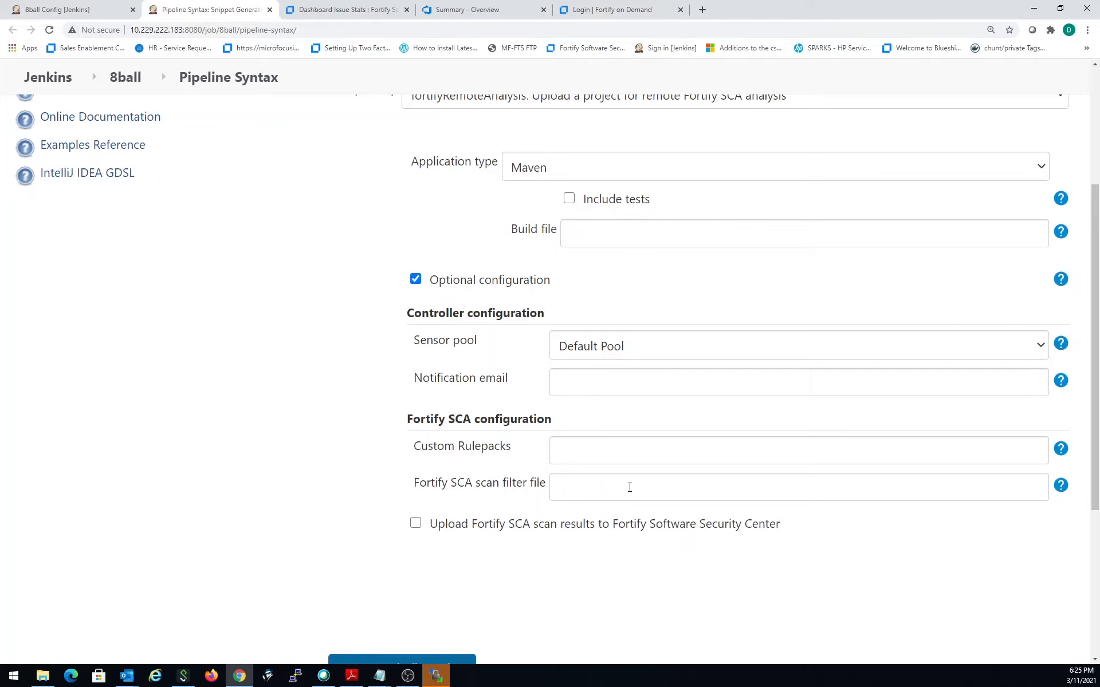
left_click(572, 446)
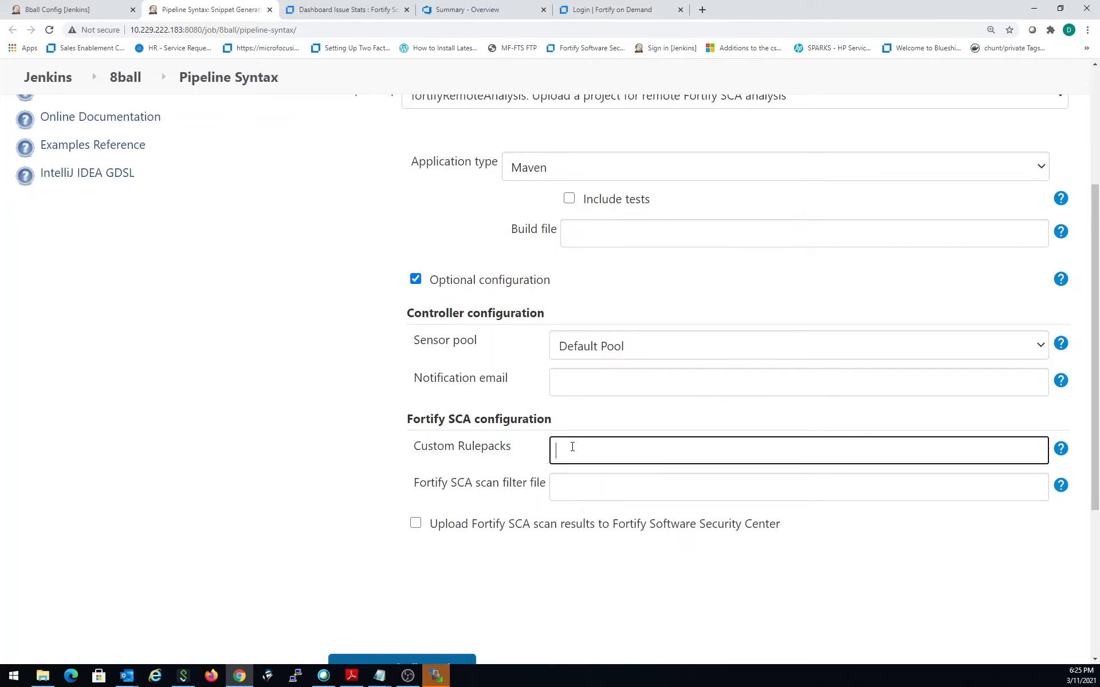
left_click(583, 481)
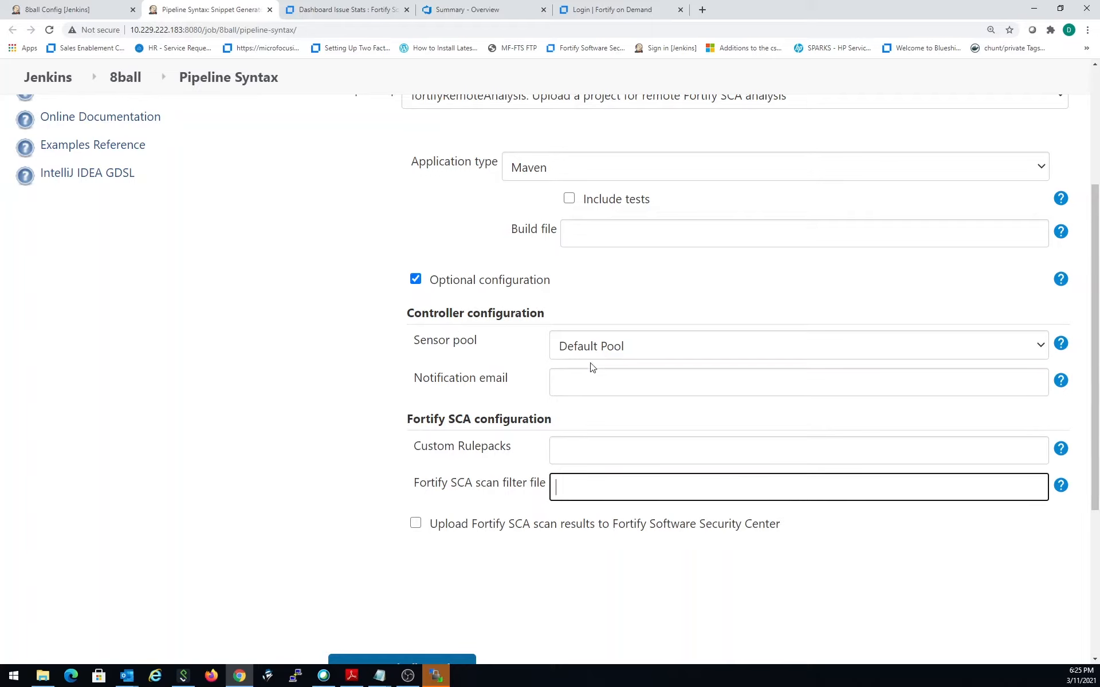
left_click(417, 280)
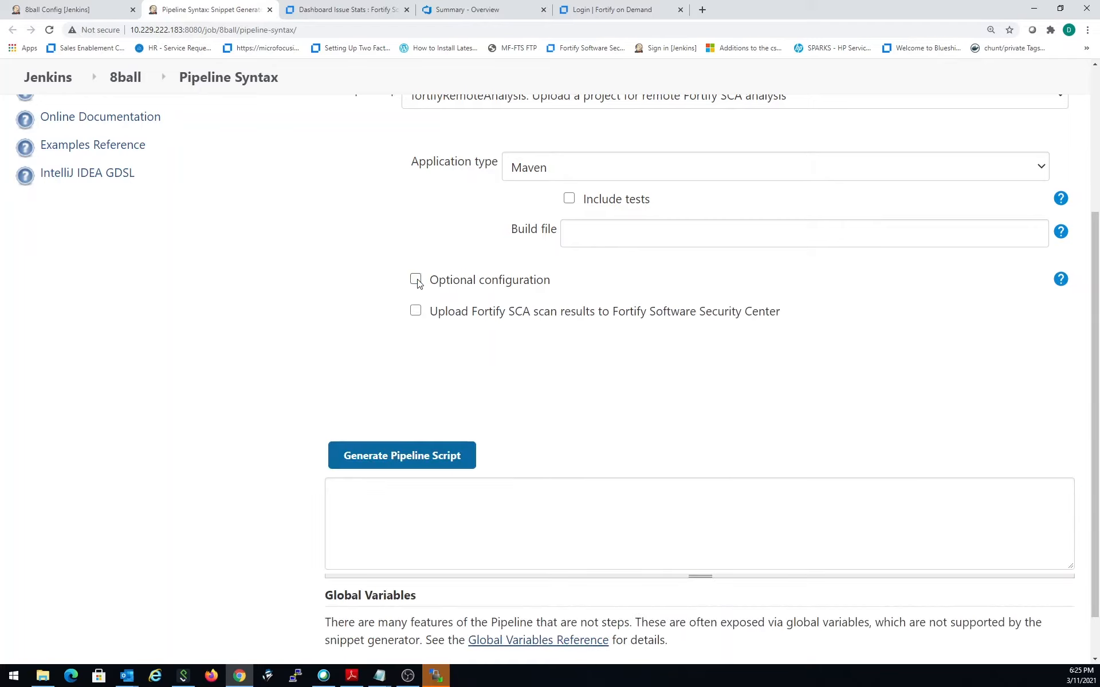
- Enable uploading scan results to Fortify Software Security Center for application EightBall, version 1
left_click(416, 311)
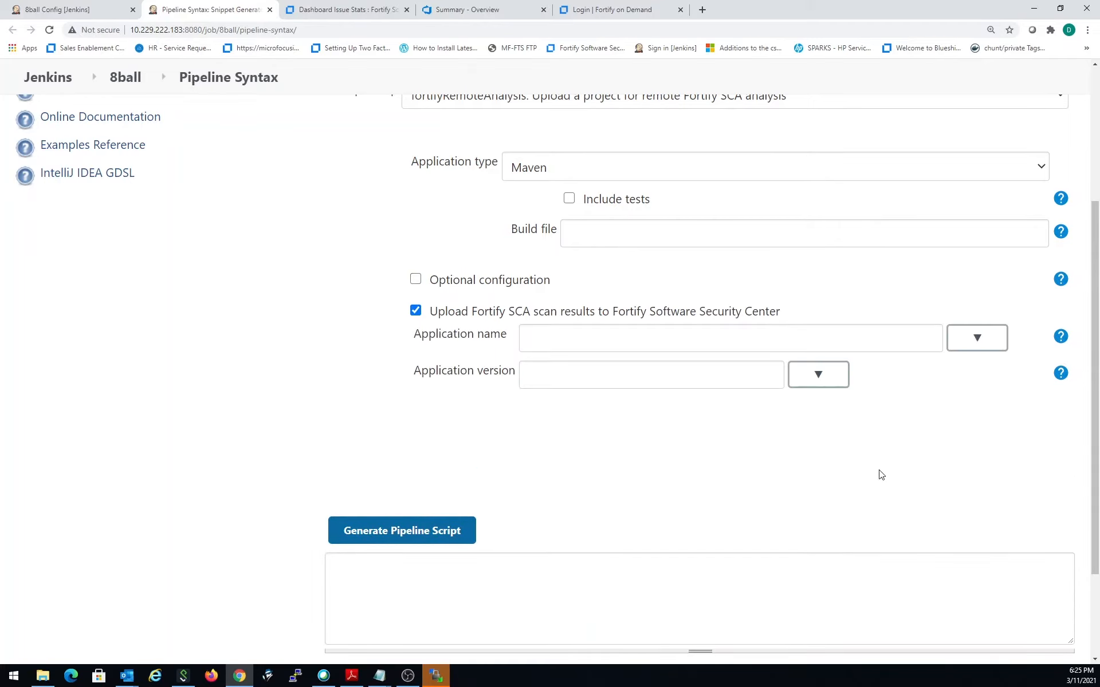
left_click(961, 340)
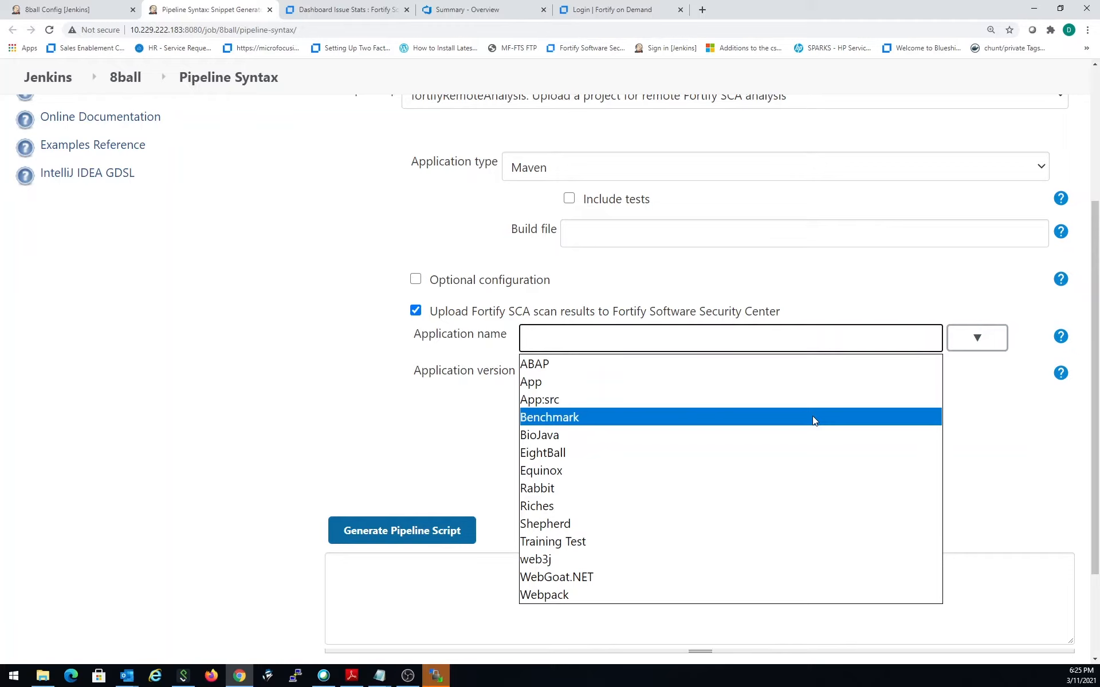
left_click(771, 453)
left_click(606, 335)
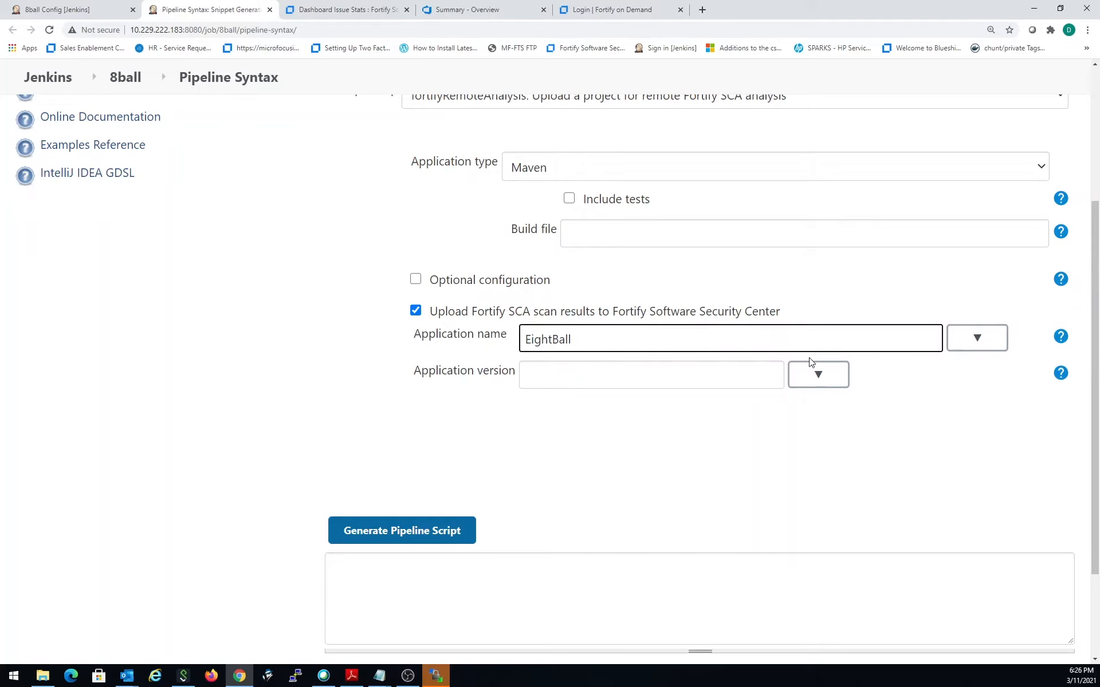
left_click(820, 374)
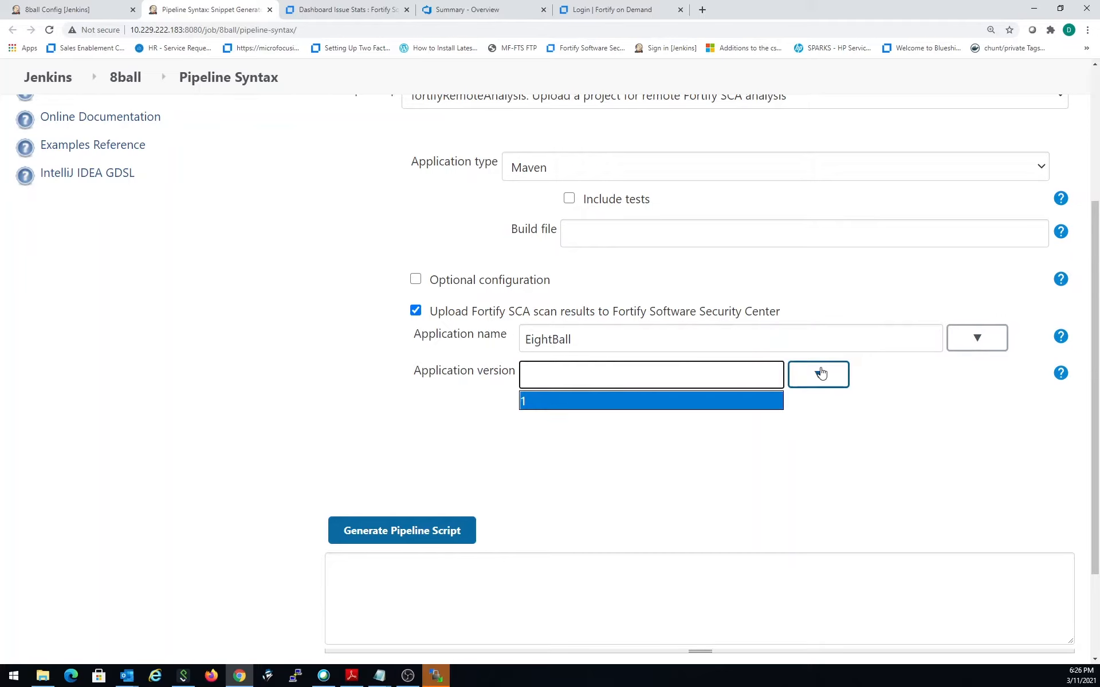
left_click(532, 402)
- Generate the pipeline script for the remote analysis step and copy the whole resulting statement
scroll(677, 469, "down", 2)
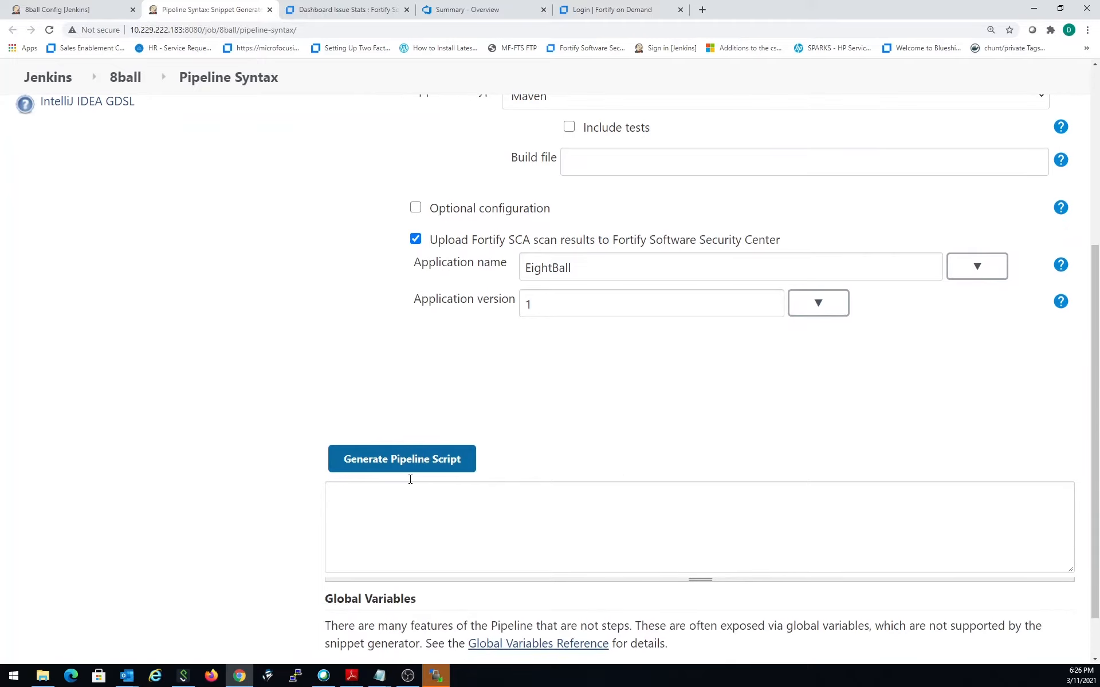
left_click(437, 458)
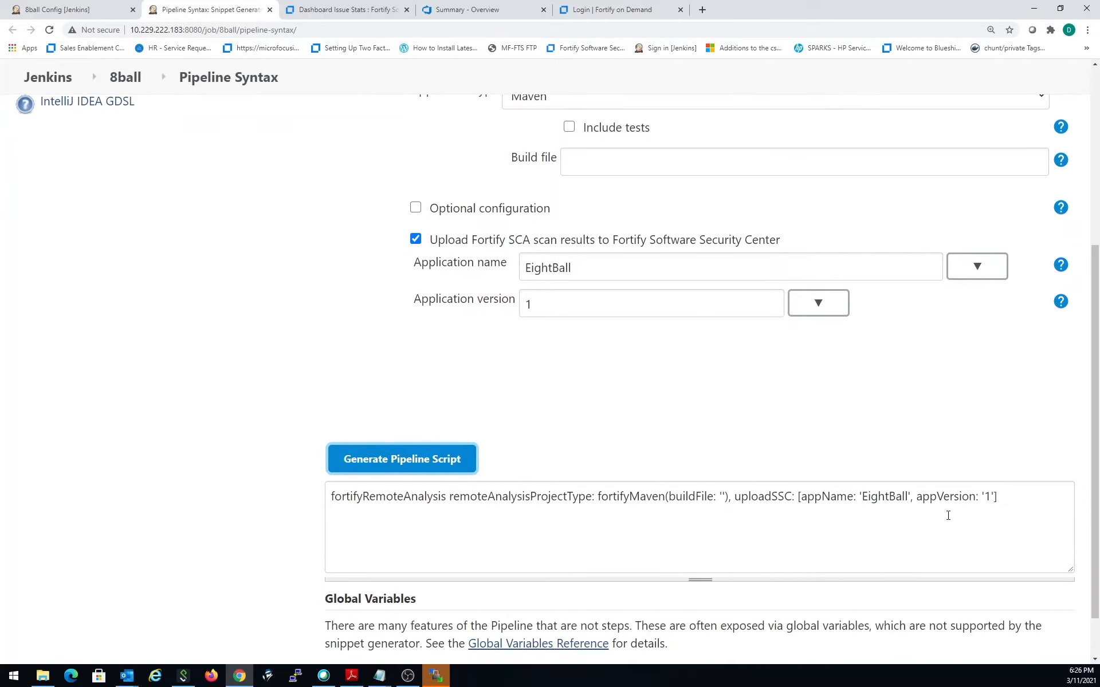
left_click_drag(1035, 499, 327, 497)
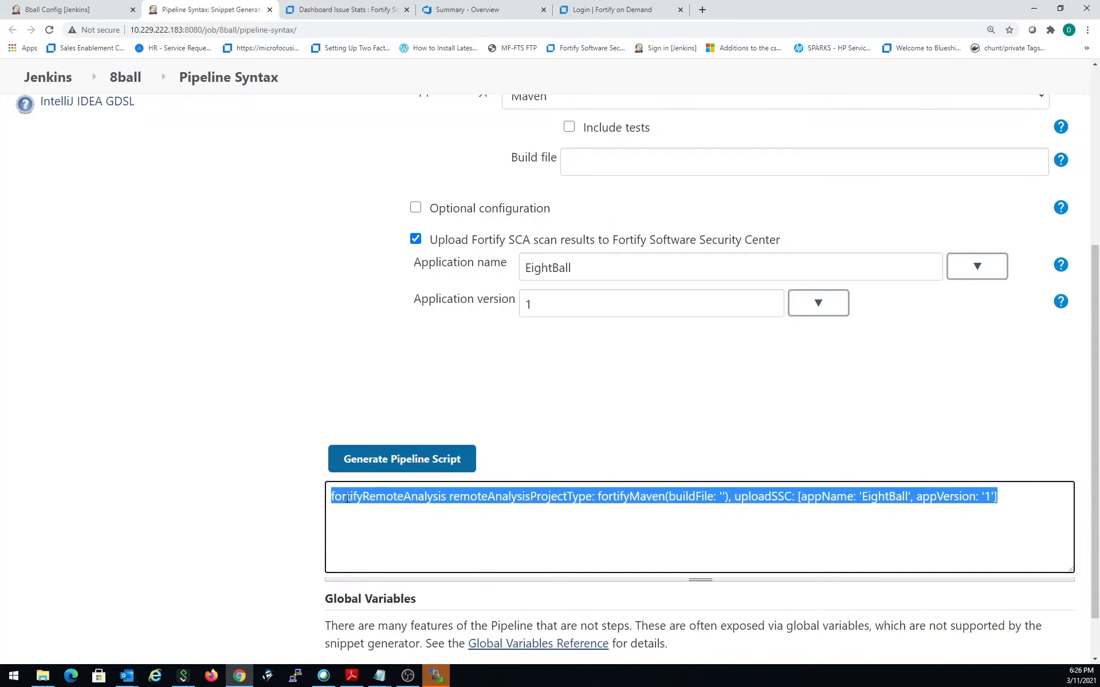
right_click(379, 502)
left_click(379, 507)
- Return to the 8ball pipeline's configuration and select the stage name "Fortify ScanCentral SAST" in its script
scroll(368, 368, "up", 5)
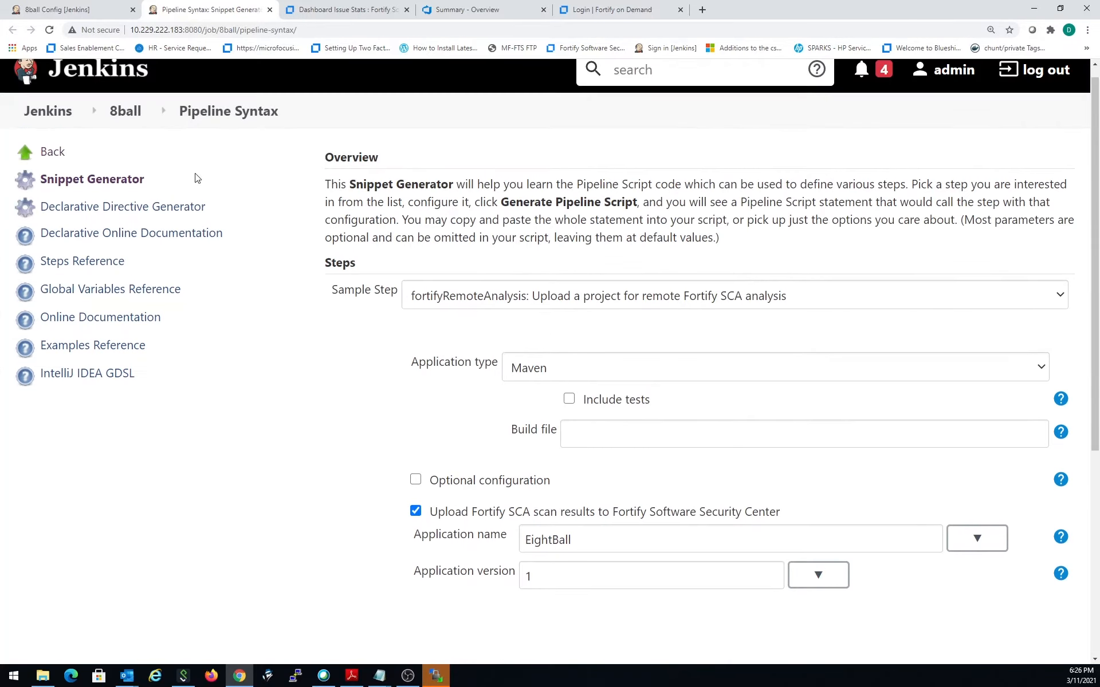
left_click(124, 115)
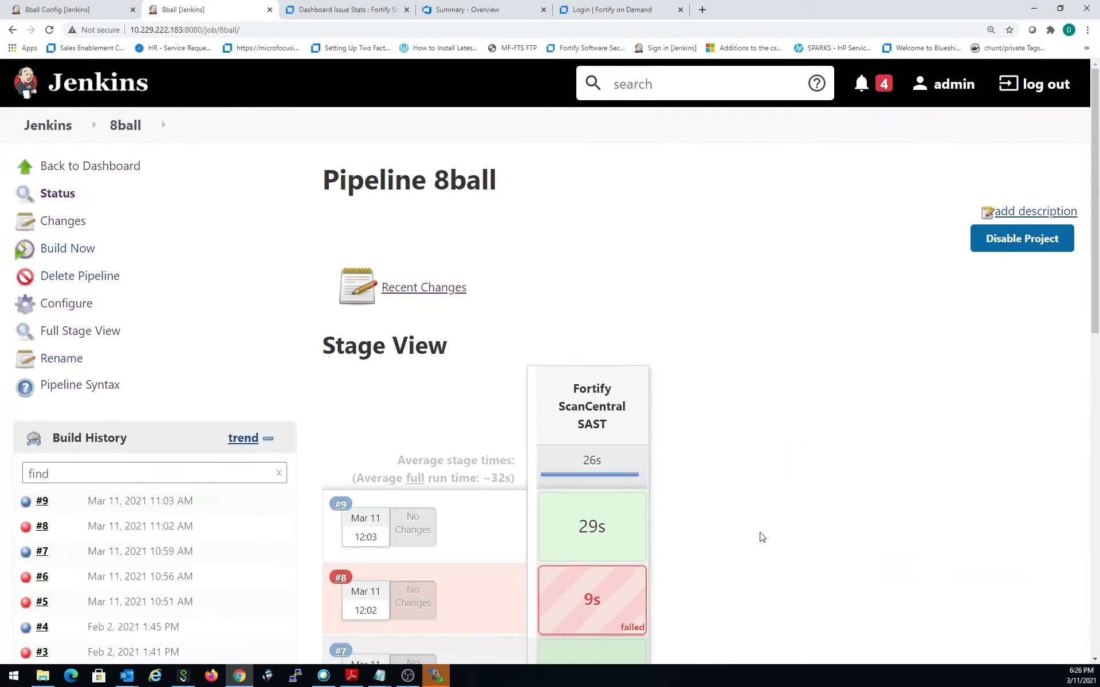
scroll(545, 498, "down", 2)
left_click(68, 177)
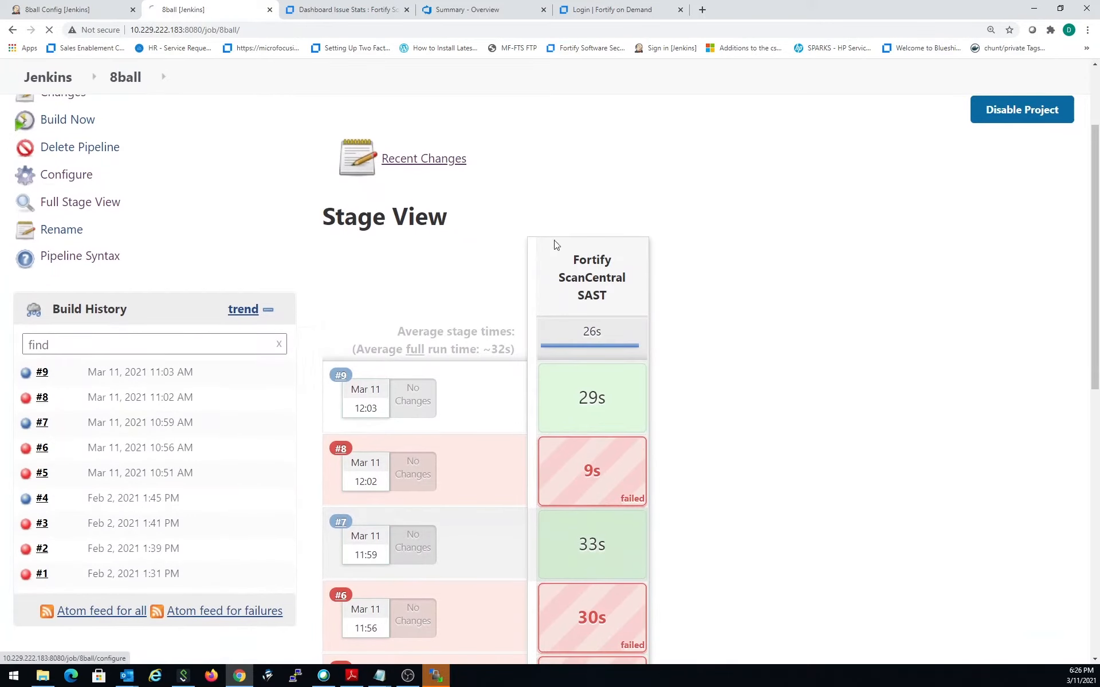
scroll(729, 503, "down", 9)
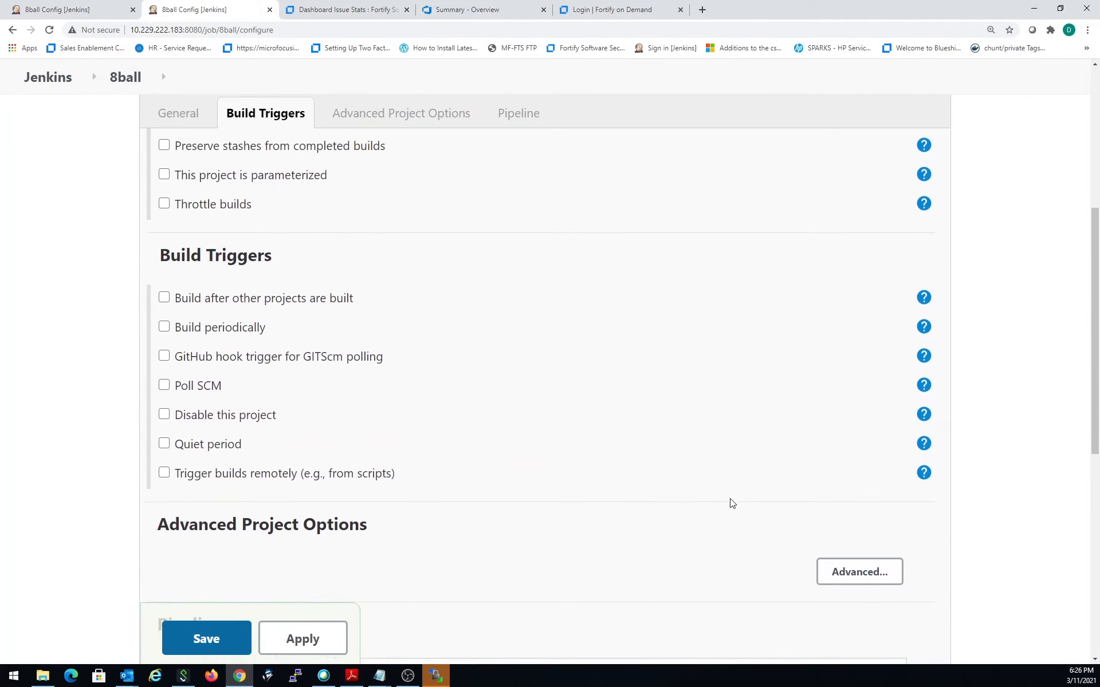
scroll(733, 503, "down", 3)
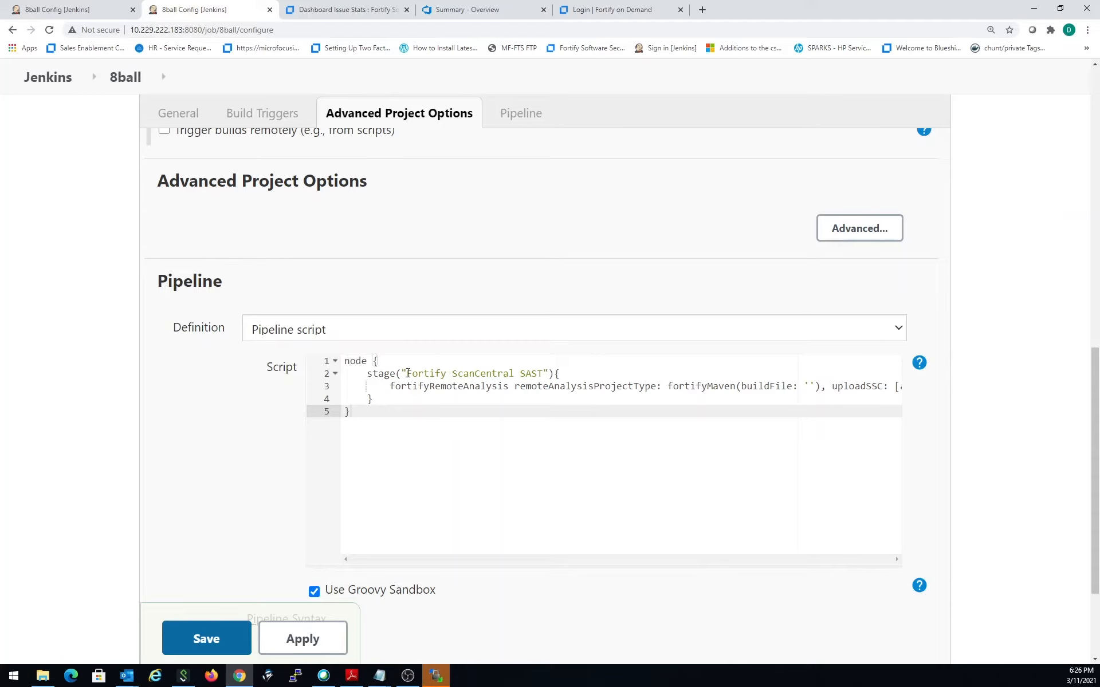
left_click_drag(408, 374, 544, 375)
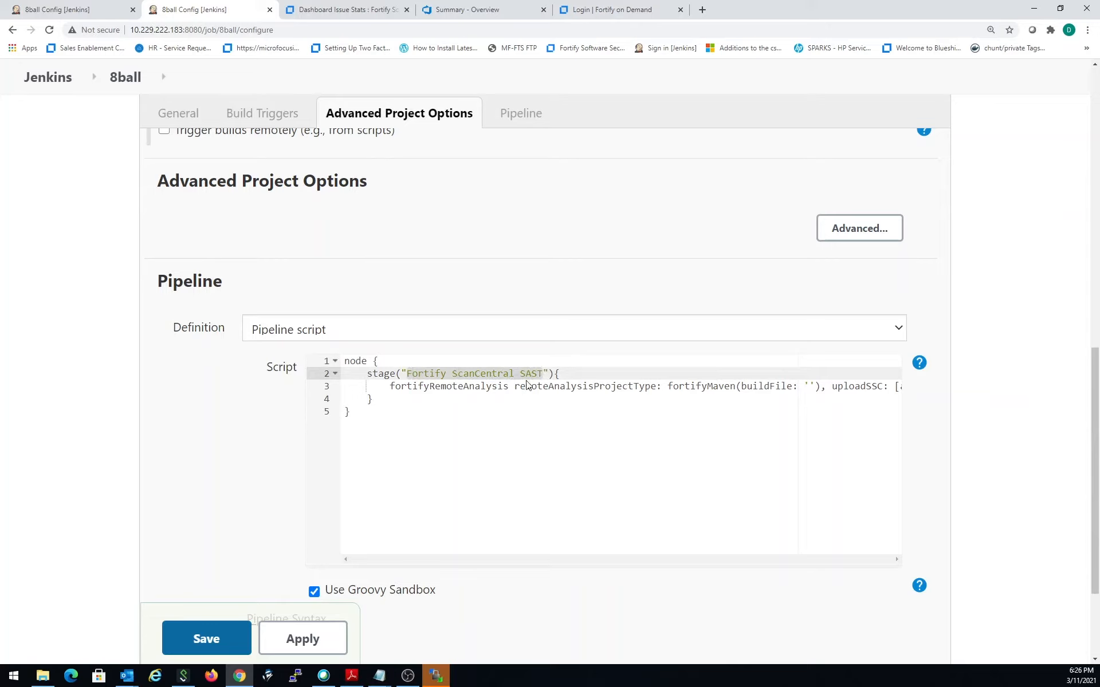
- Check the fortifyRemoteAnalysis statement in the script through to its uploadSSC parameters and save the pipeline configuration
left_click(521, 386)
left_click(390, 387)
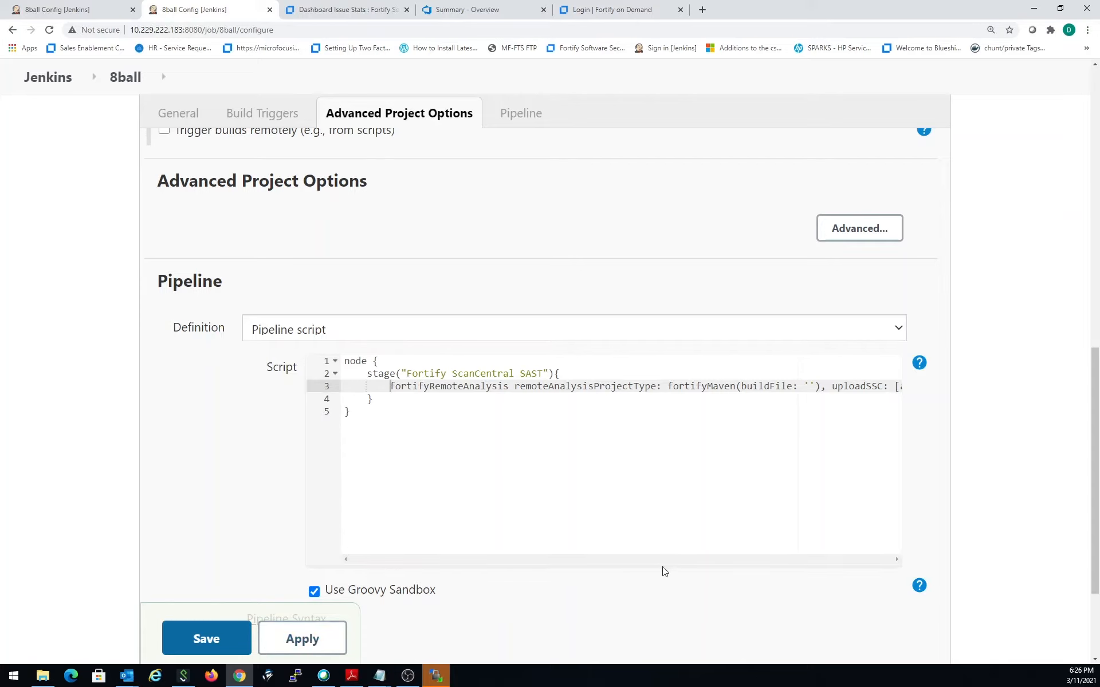
scroll(693, 535, "down", 1)
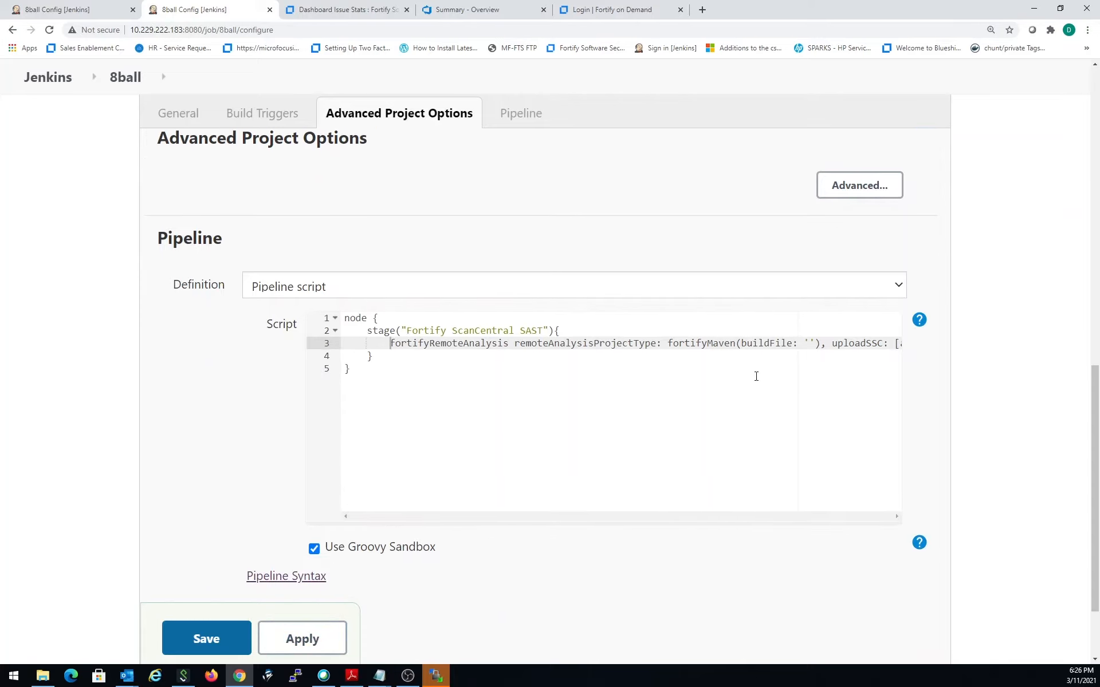
left_click_drag(775, 343, 913, 344)
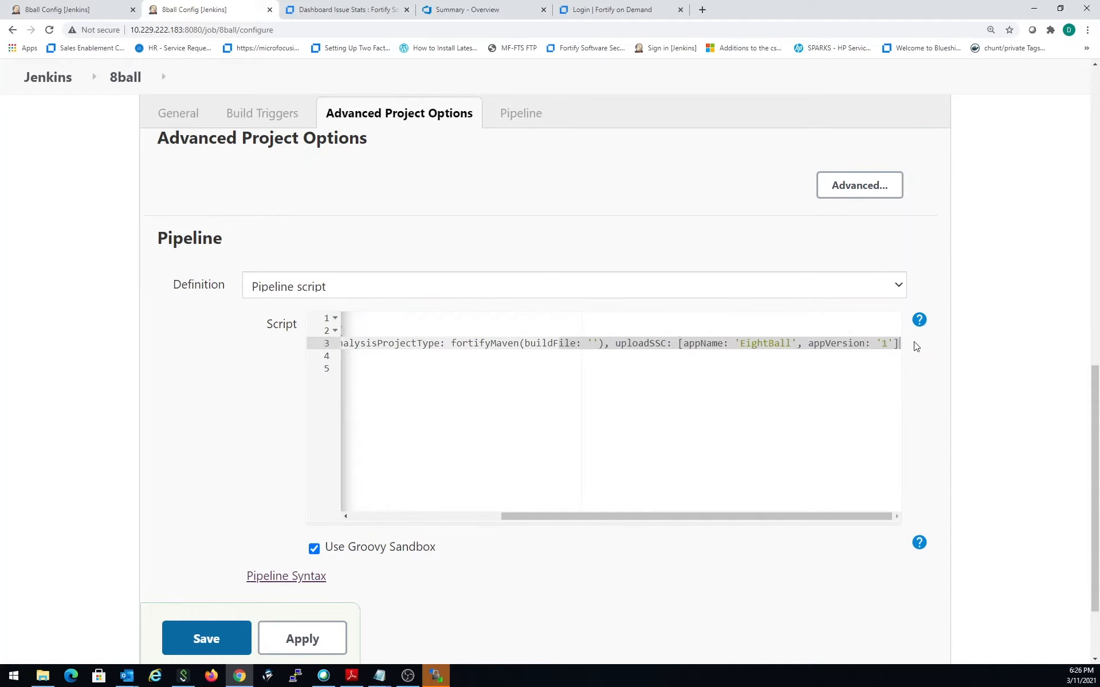
left_click(742, 347)
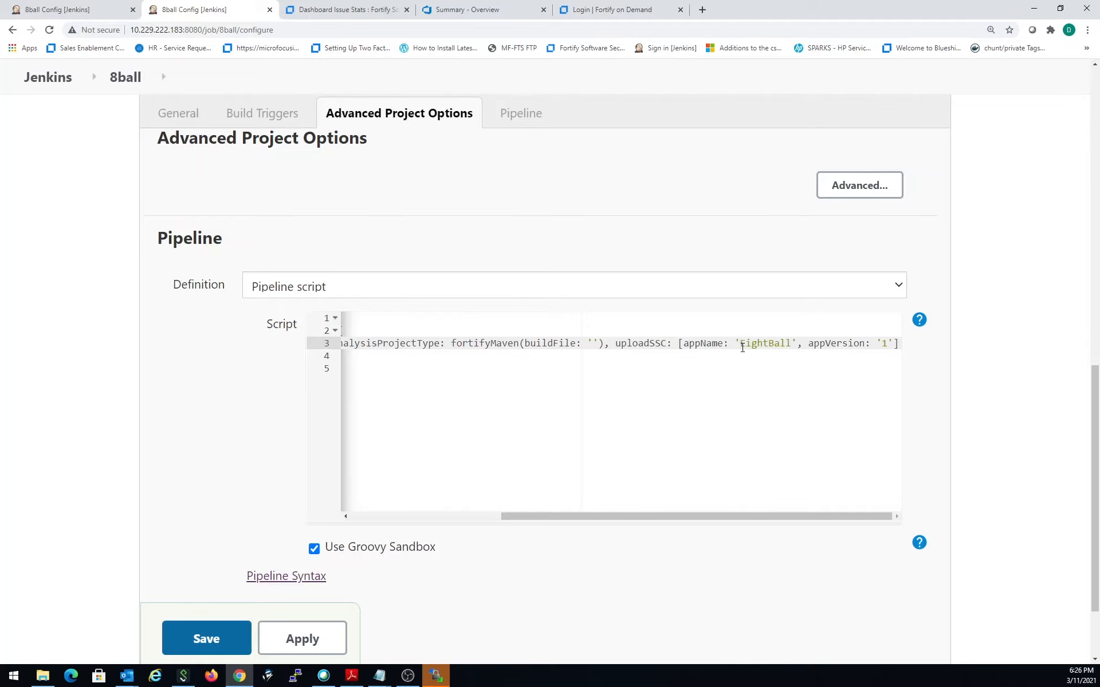
left_click(208, 639)
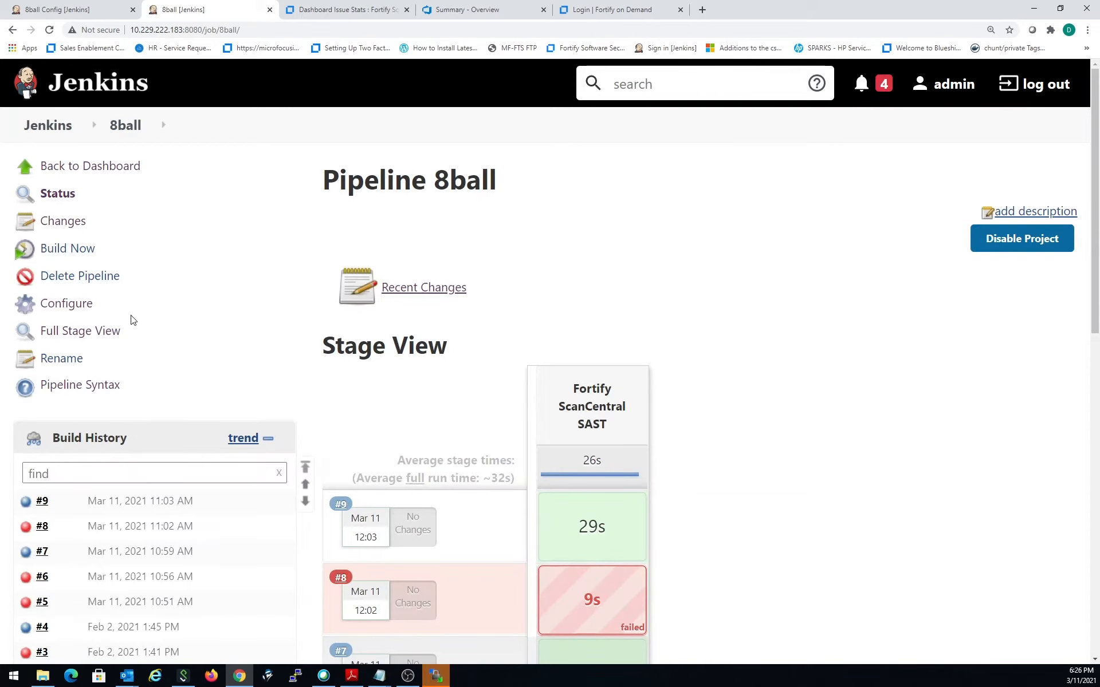
- Start a build of the 8ball pipeline and open the new build's console output
left_click(67, 248)
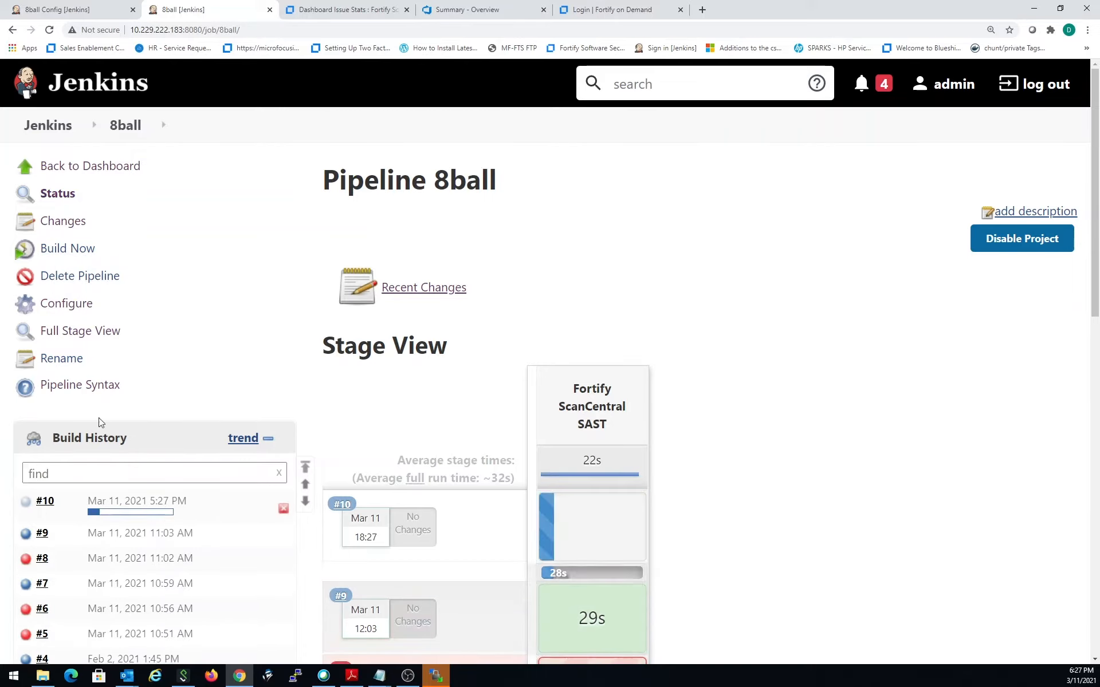
left_click(45, 502)
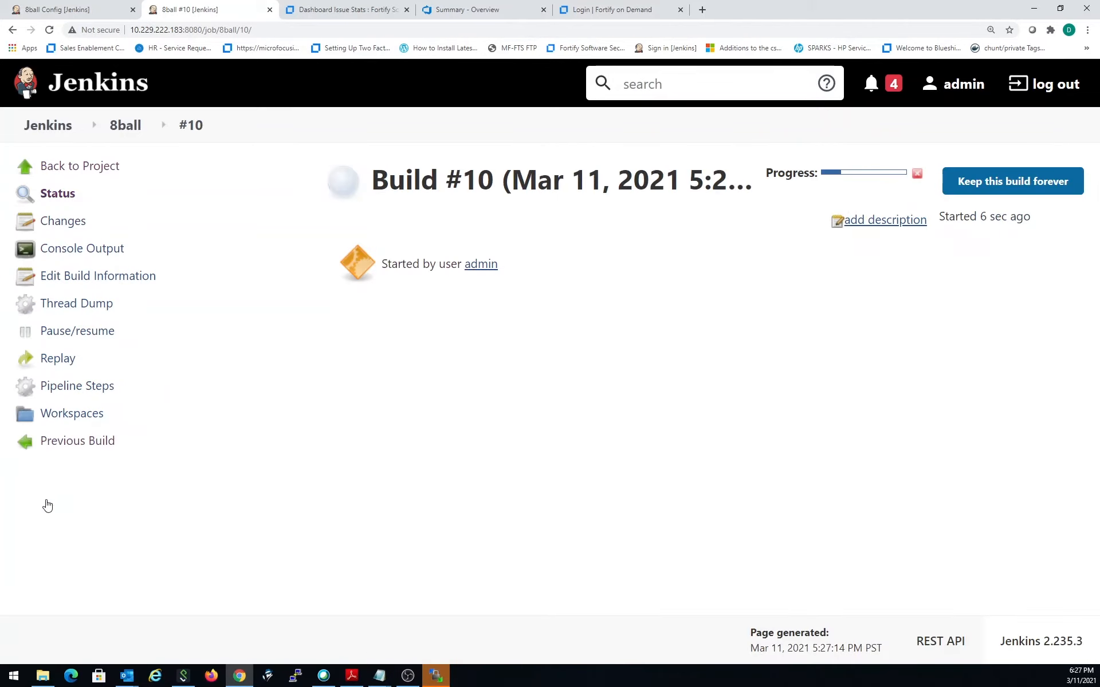
left_click(108, 250)
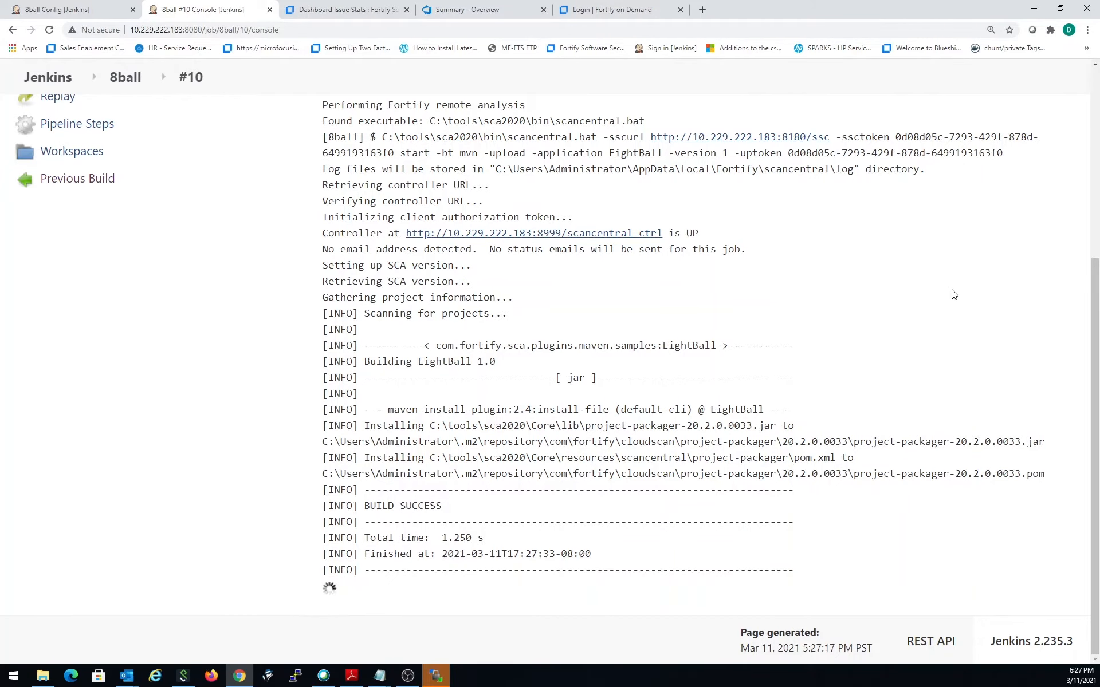
- Read through the build's console output and select the token received for the submitted scan job
scroll(923, 362, "up", 3)
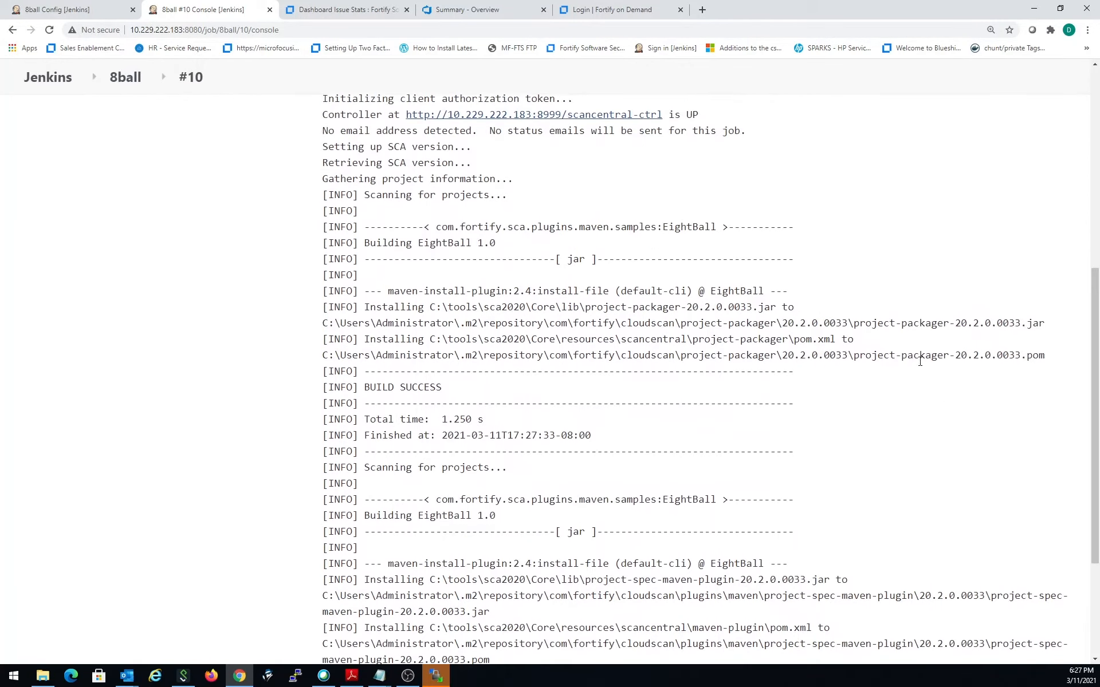
scroll(920, 361, "up", 1)
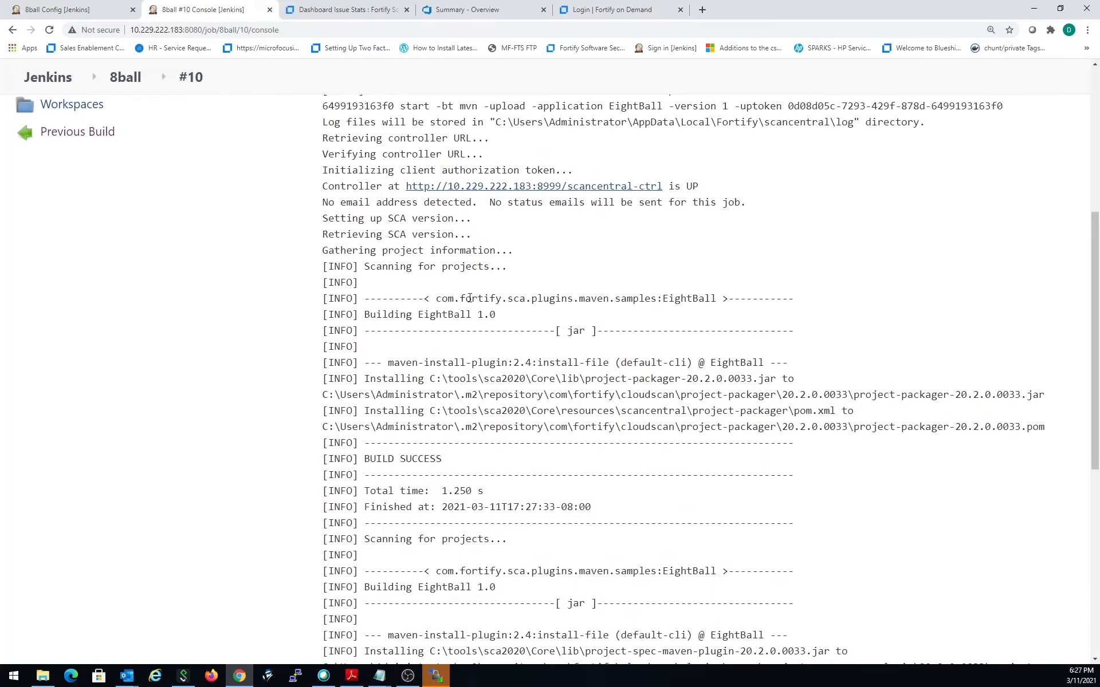
scroll(469, 298, "down", 1)
scroll(483, 343, "down", 1)
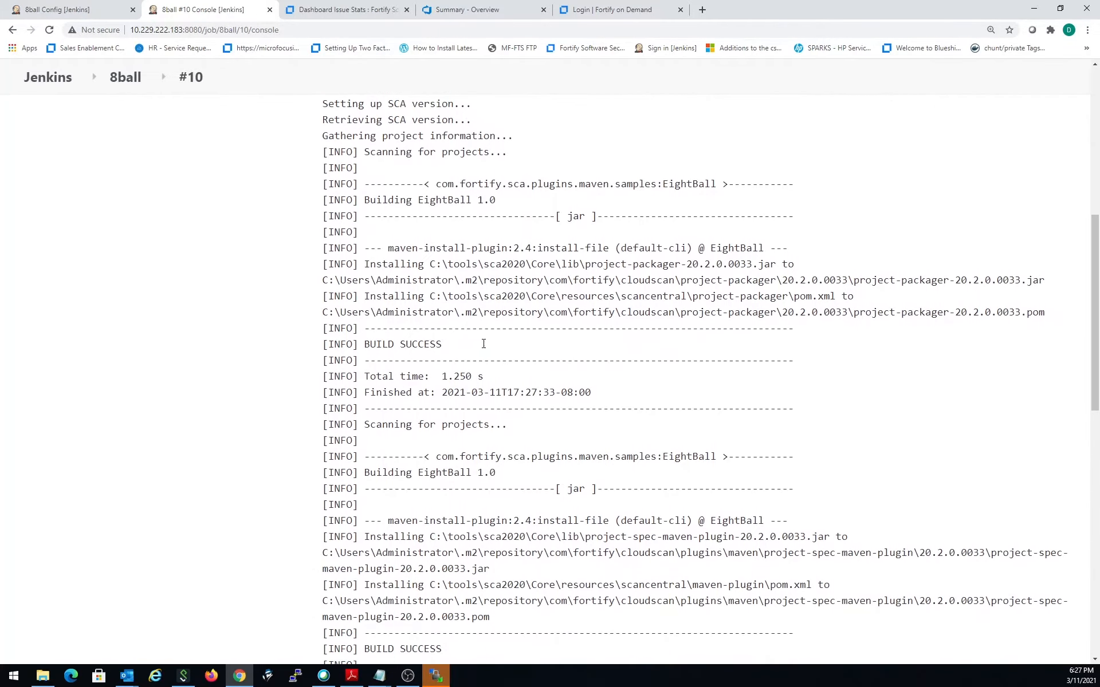
scroll(483, 344, "down", 1)
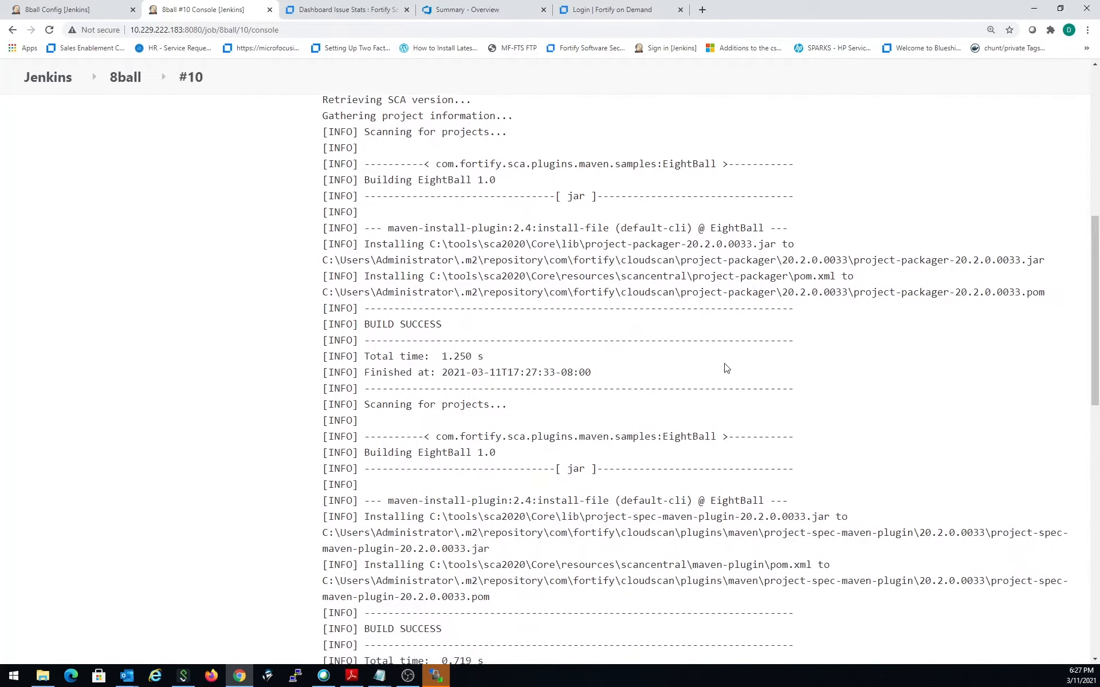
scroll(725, 370, "down", 7)
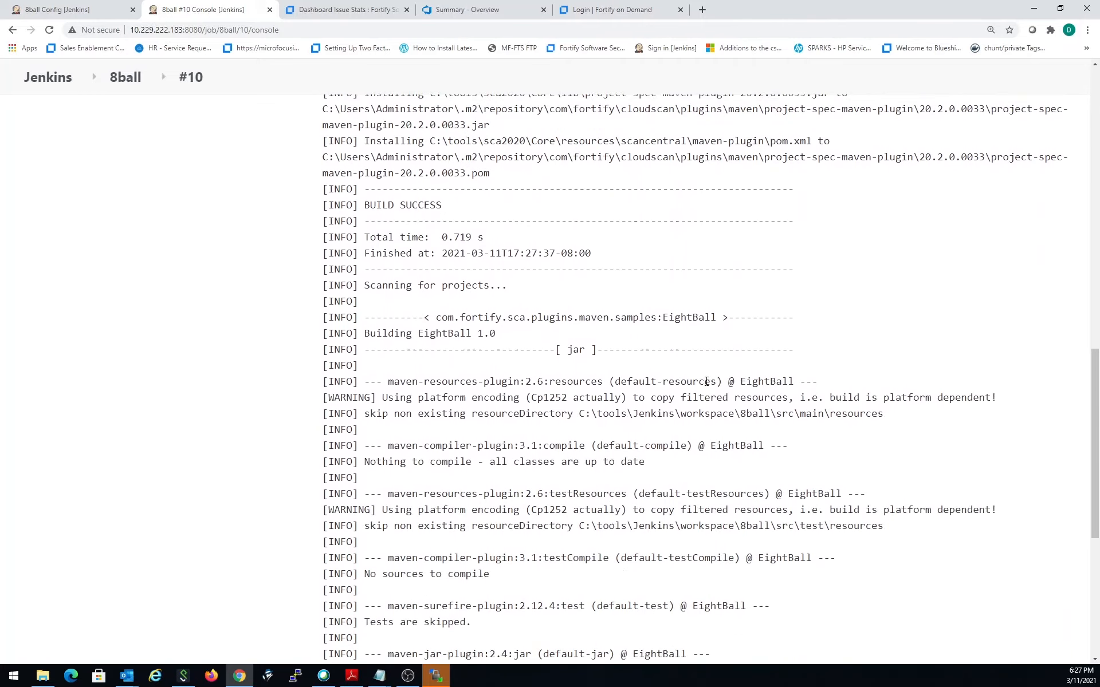
scroll(707, 381, "down", 6)
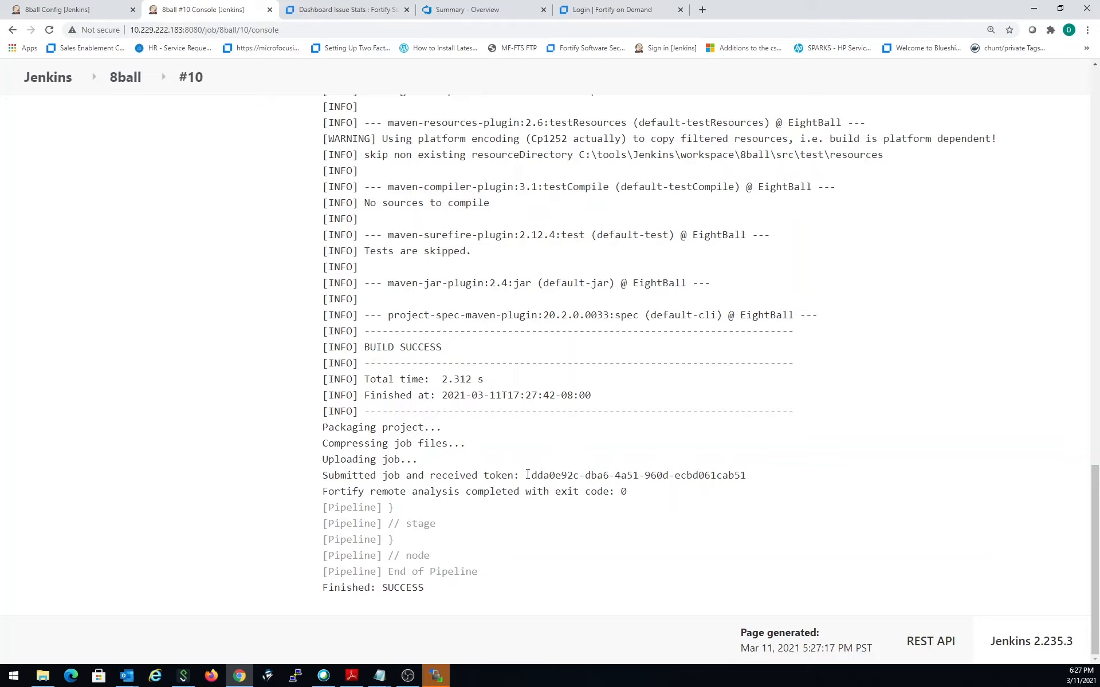
left_click_drag(531, 475, 743, 474)
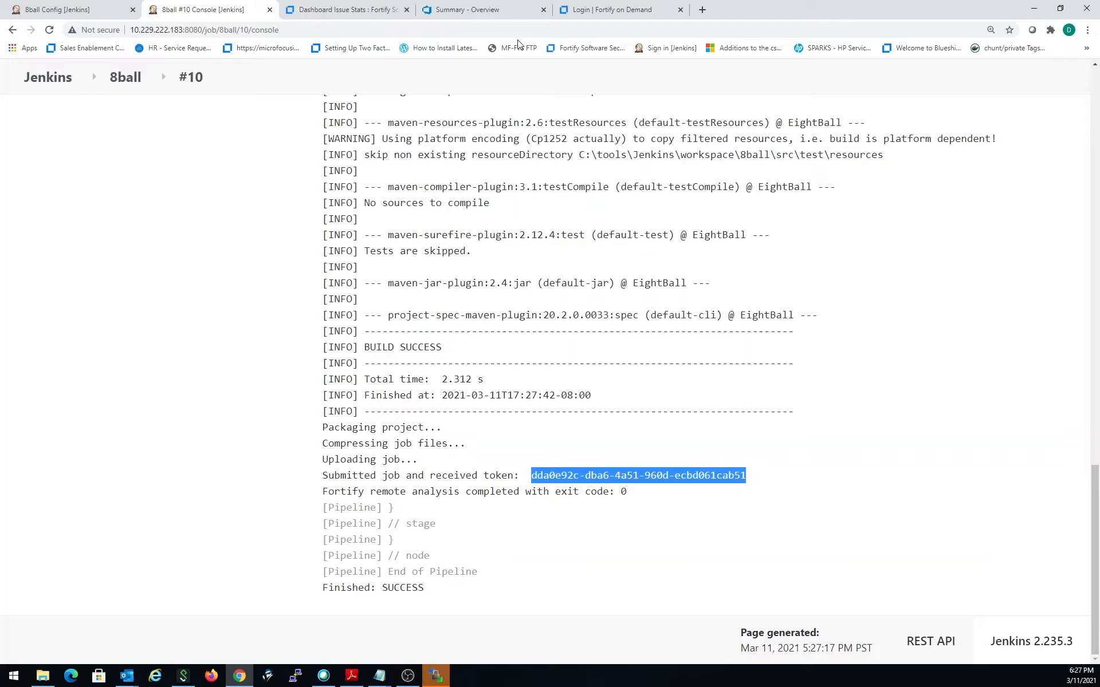
- Open Fortify Software Security Center at 10.229.222.183:8180/ssc/ in a new browser tab and show the ScanCentral SAST scan requests
left_click(594, 12)
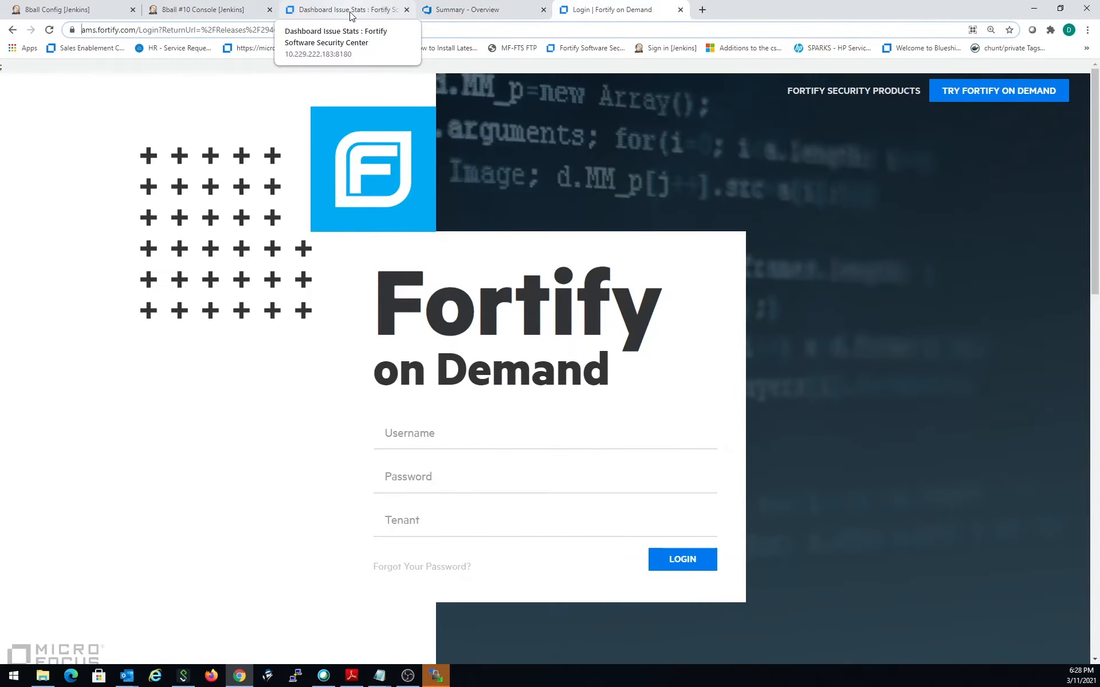
left_click(703, 10)
type("10.229.222.183:8180/ssc/")
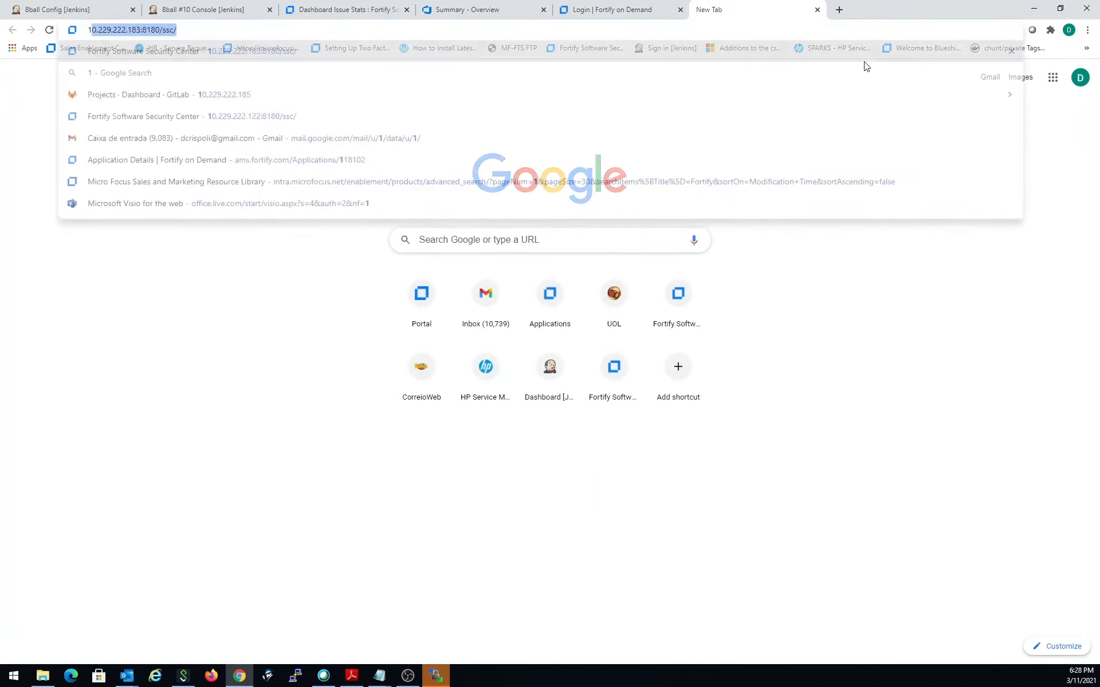
key("Return")
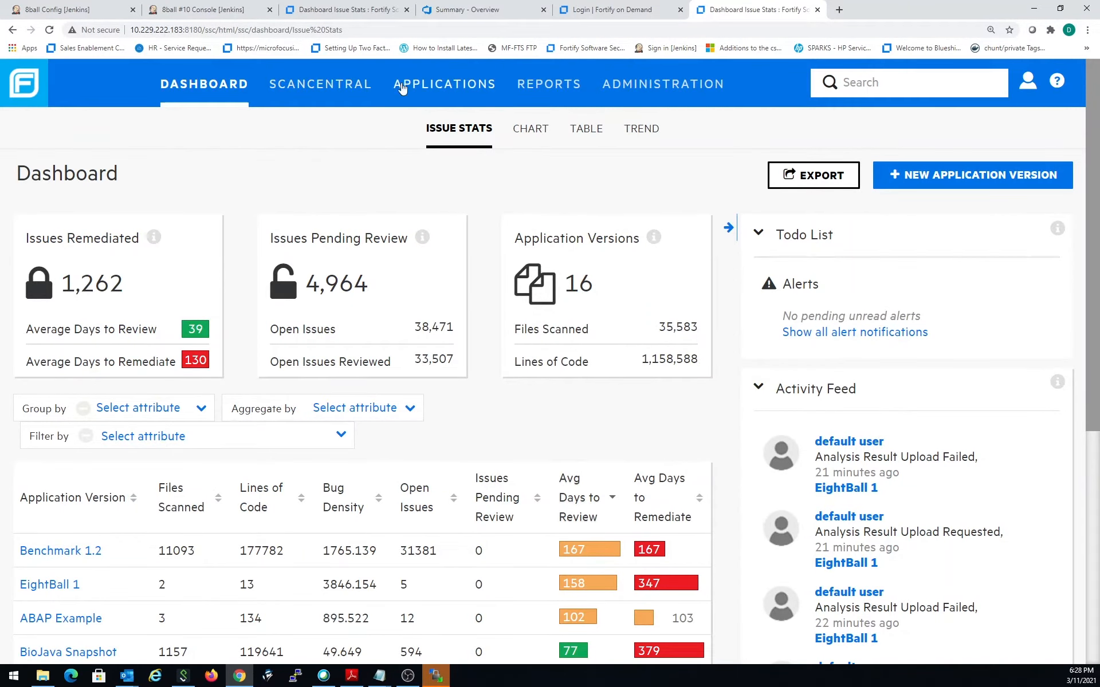
left_click(431, 86)
left_click(343, 88)
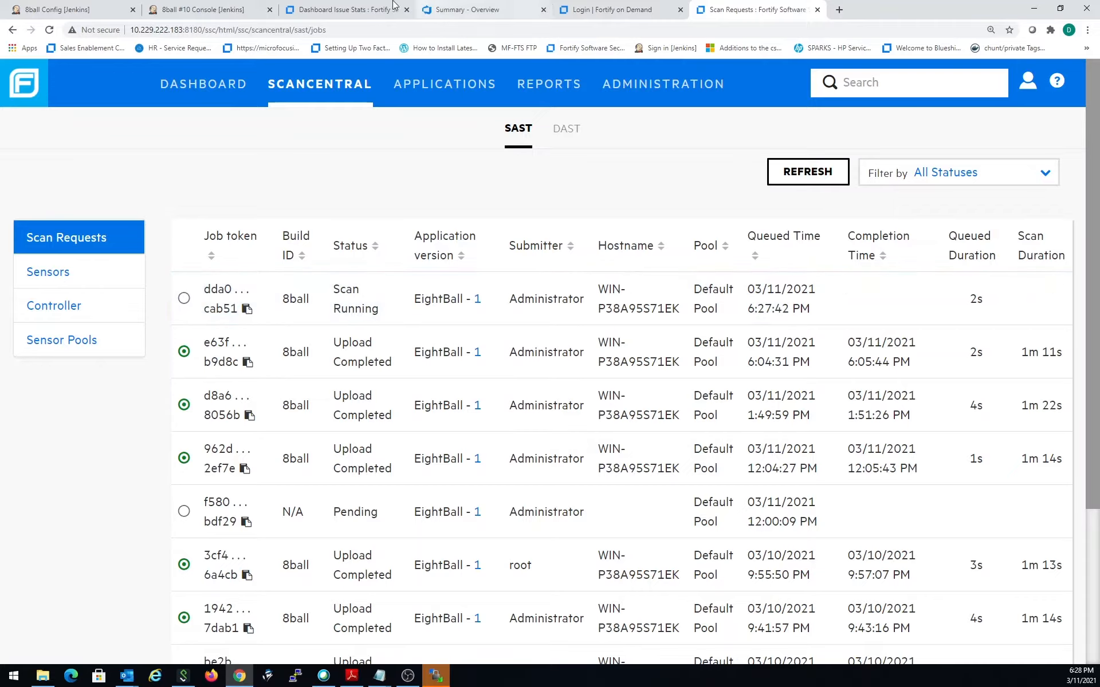
- Return to Jenkins, leave the 8ball configuration and open the plugin manager from the administration page
left_click(73, 9)
scroll(104, 142, "up", 5)
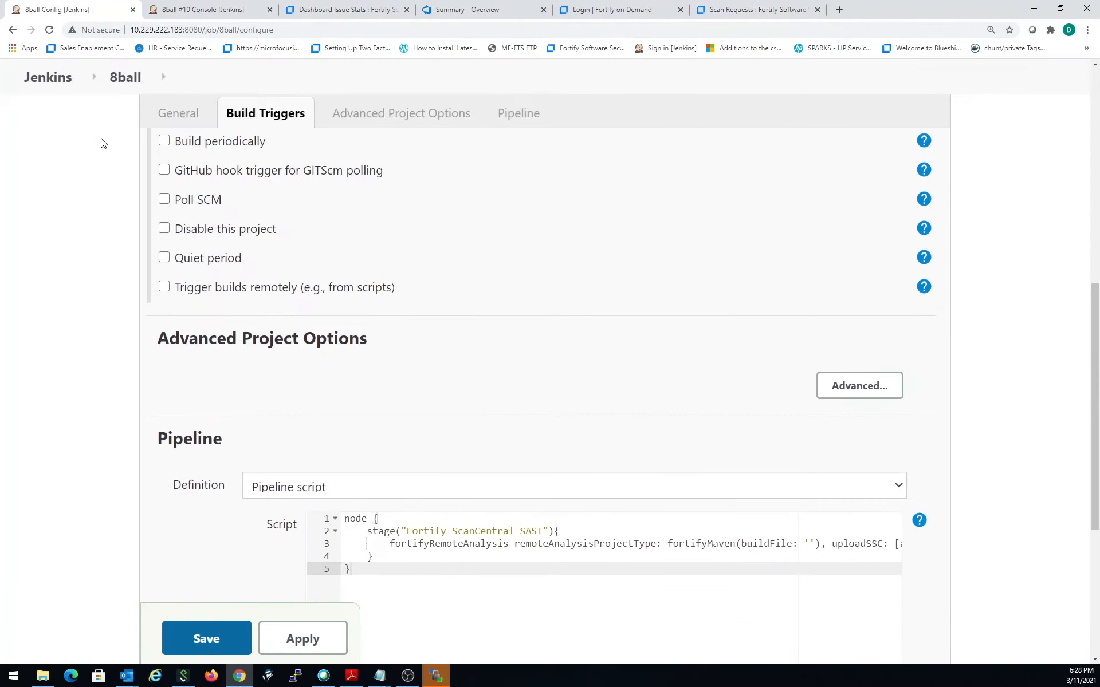
left_click(54, 74)
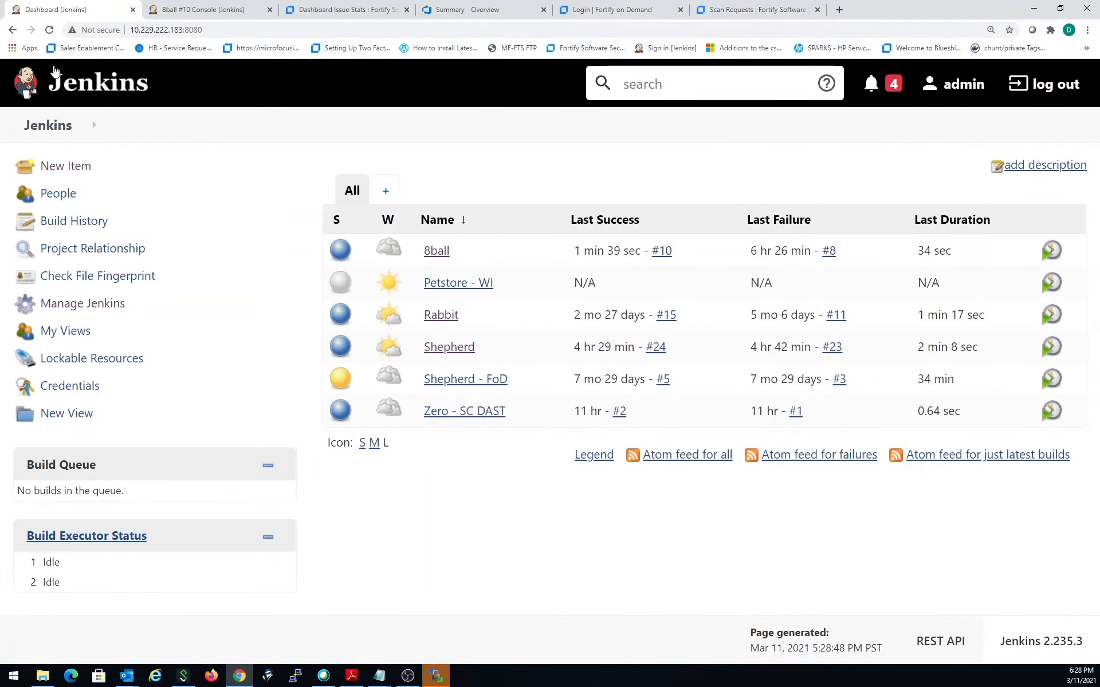
left_click(111, 303)
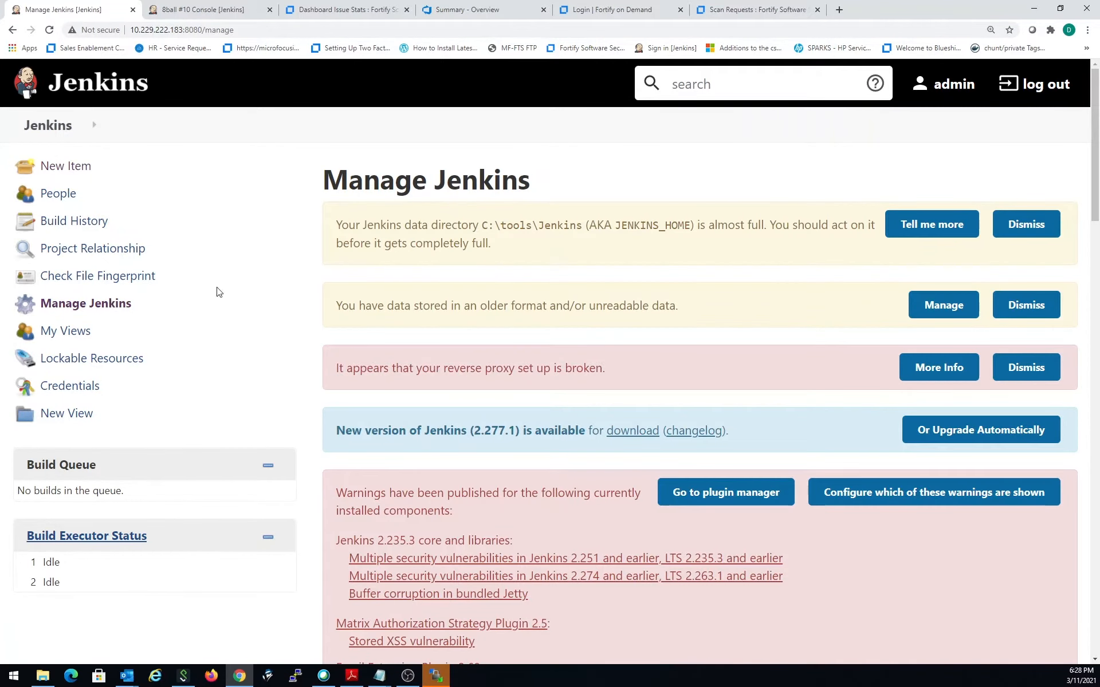
scroll(295, 321, "down", 1)
scroll(296, 325, "down", 1)
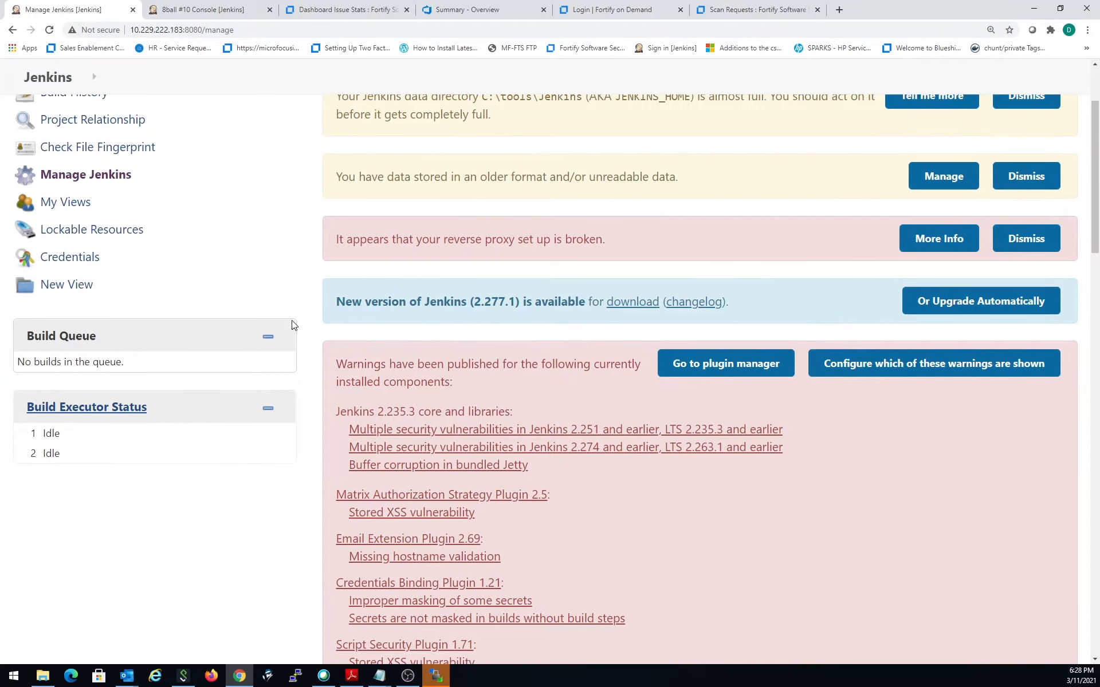
scroll(293, 325, "up", 1)
scroll(506, 417, "down", 5)
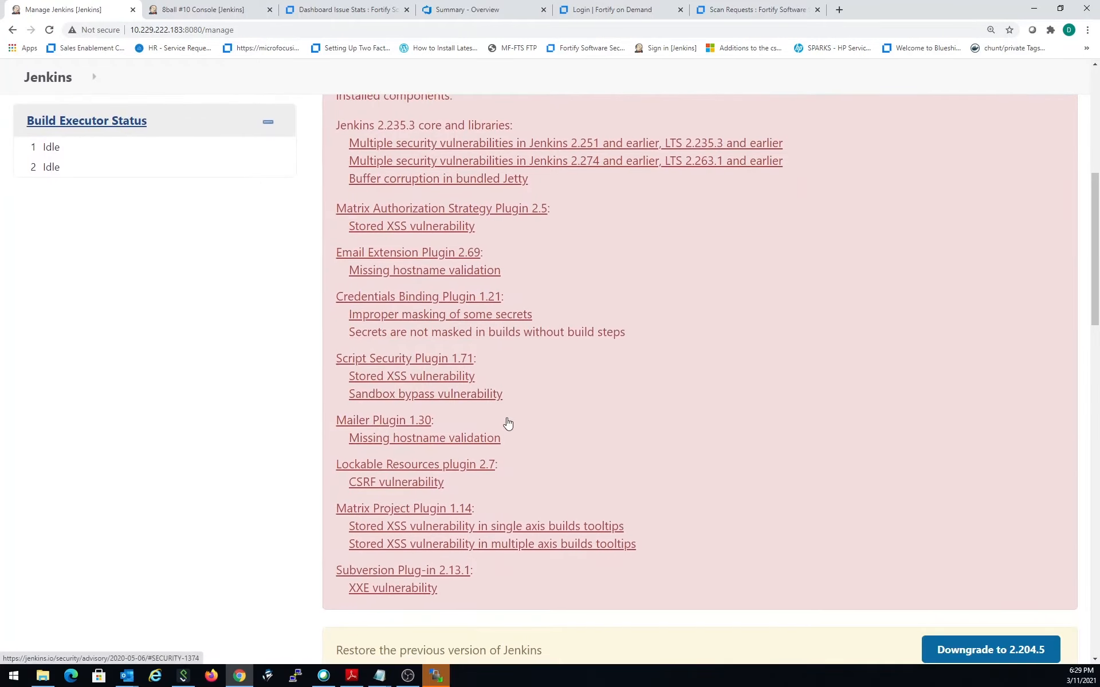
scroll(508, 423, "down", 5)
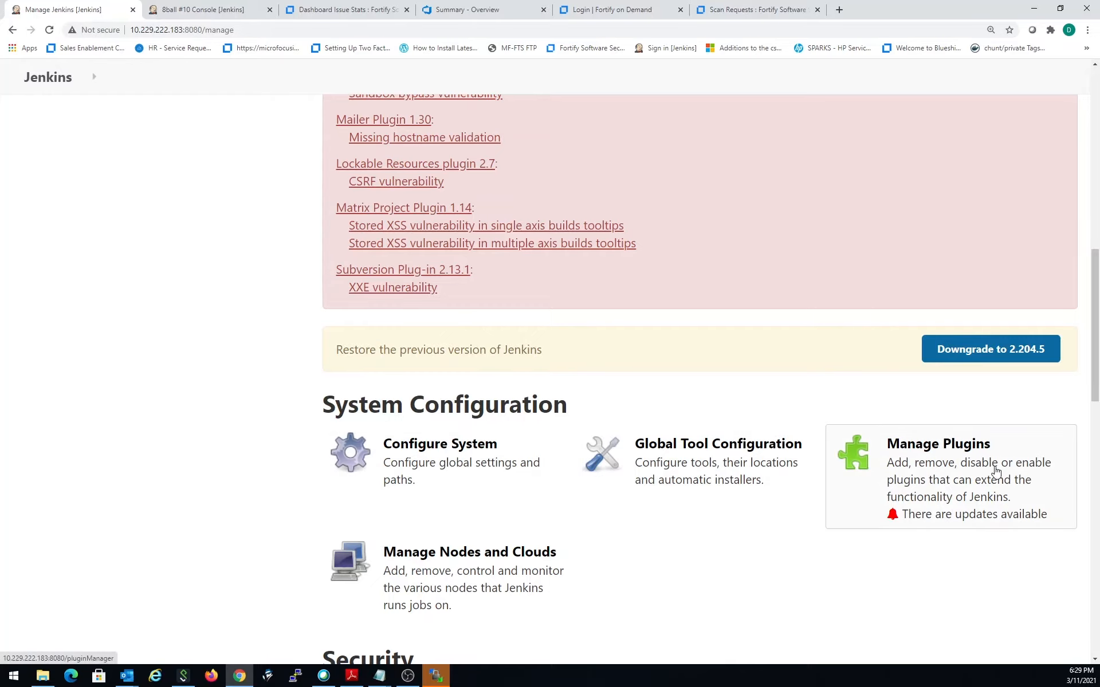
left_click(968, 456)
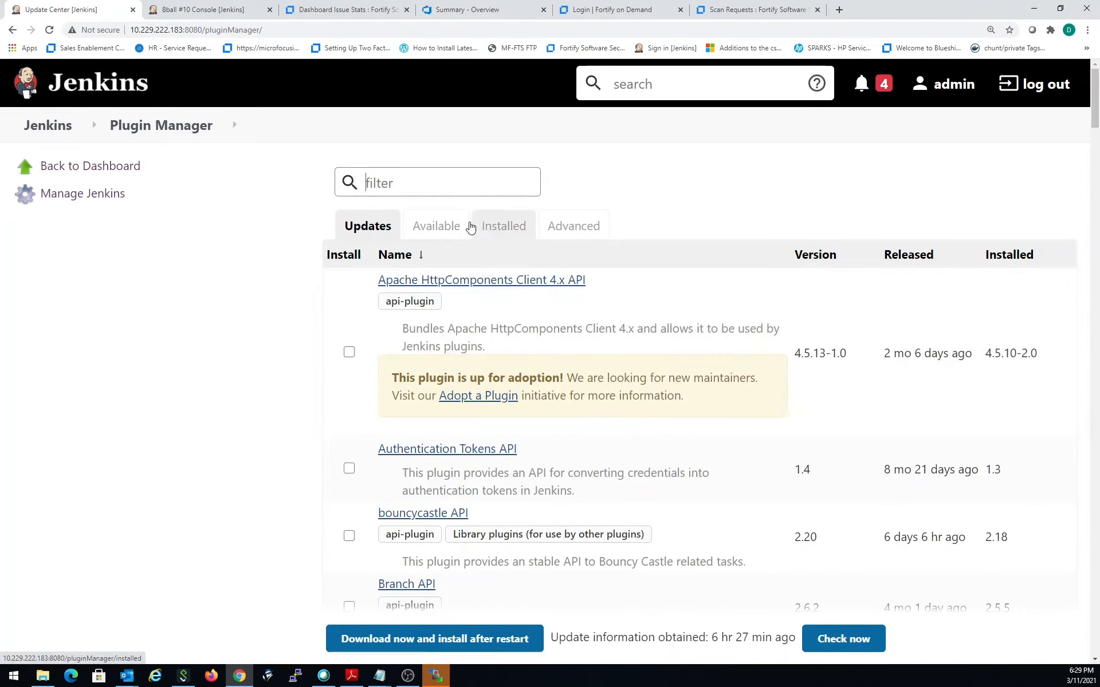
- View the available plugins page, then find the Fortify plugin among the installed plugins and review its description and version
left_click(447, 227)
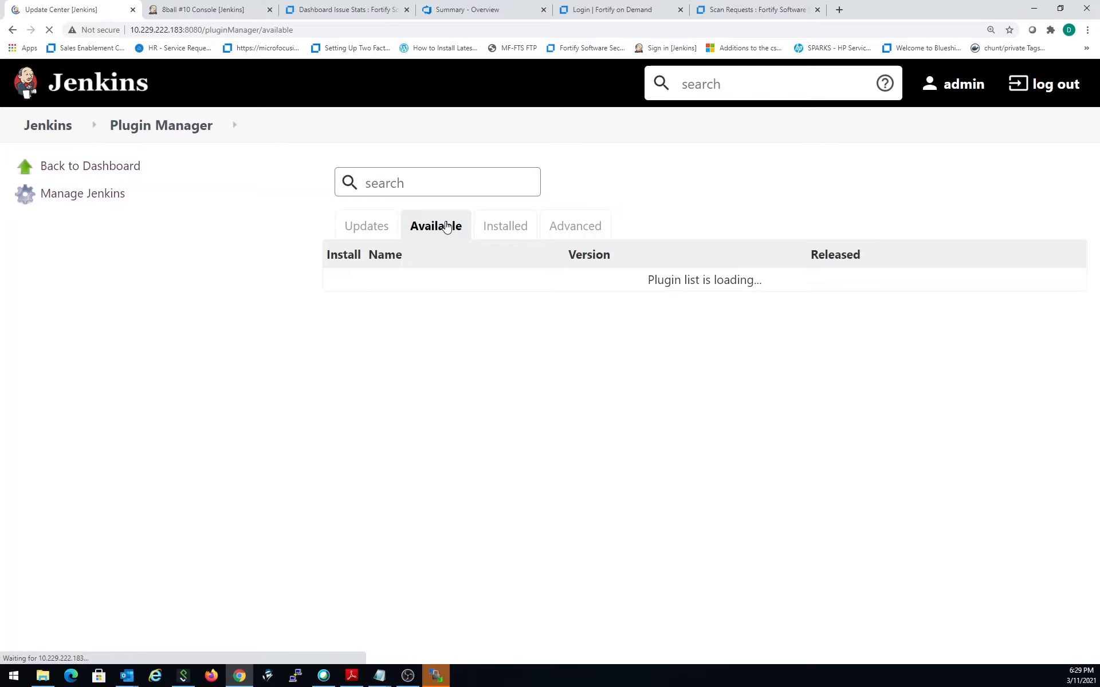
left_click(433, 179)
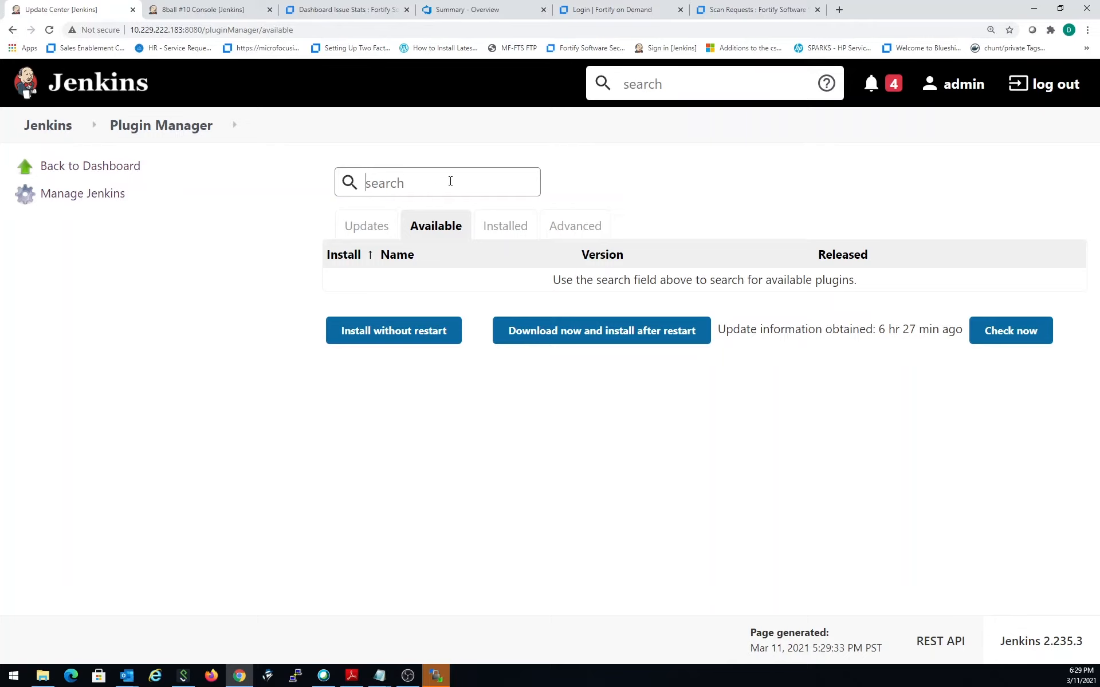
left_click(506, 235)
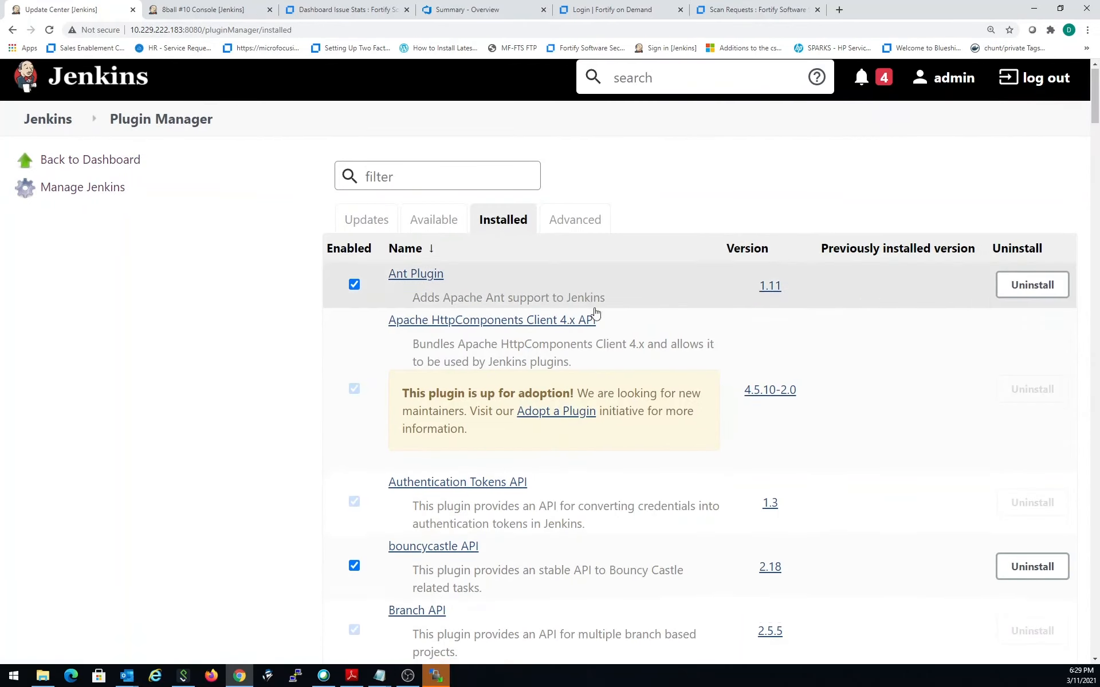
scroll(594, 312, "down", 12)
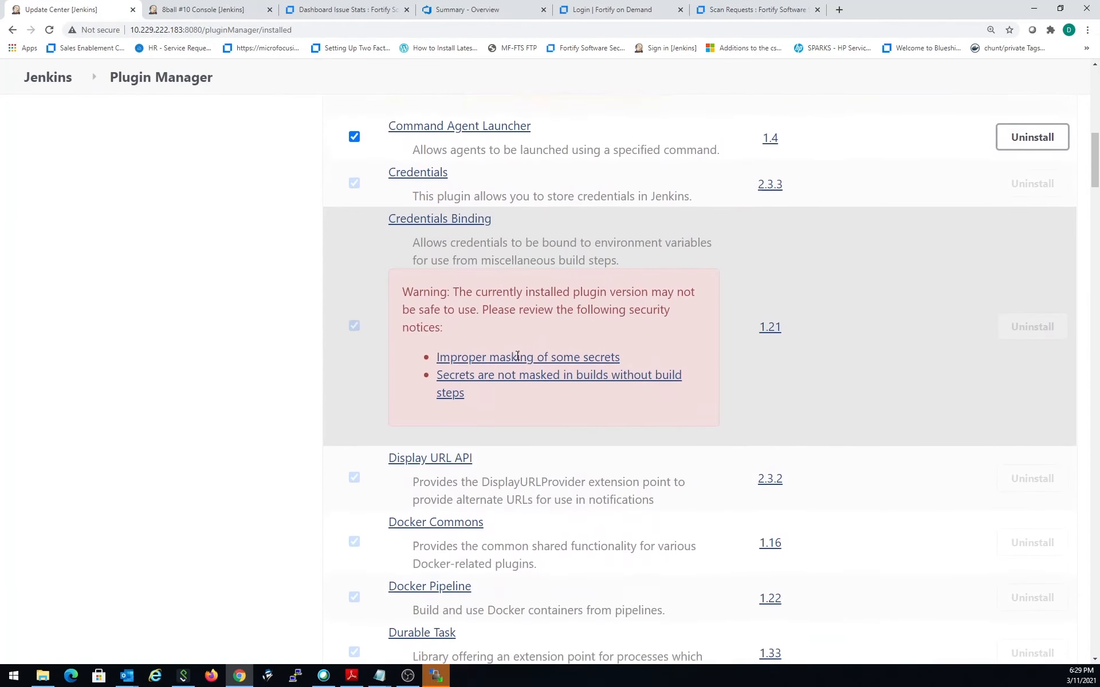
scroll(517, 356, "down", 12)
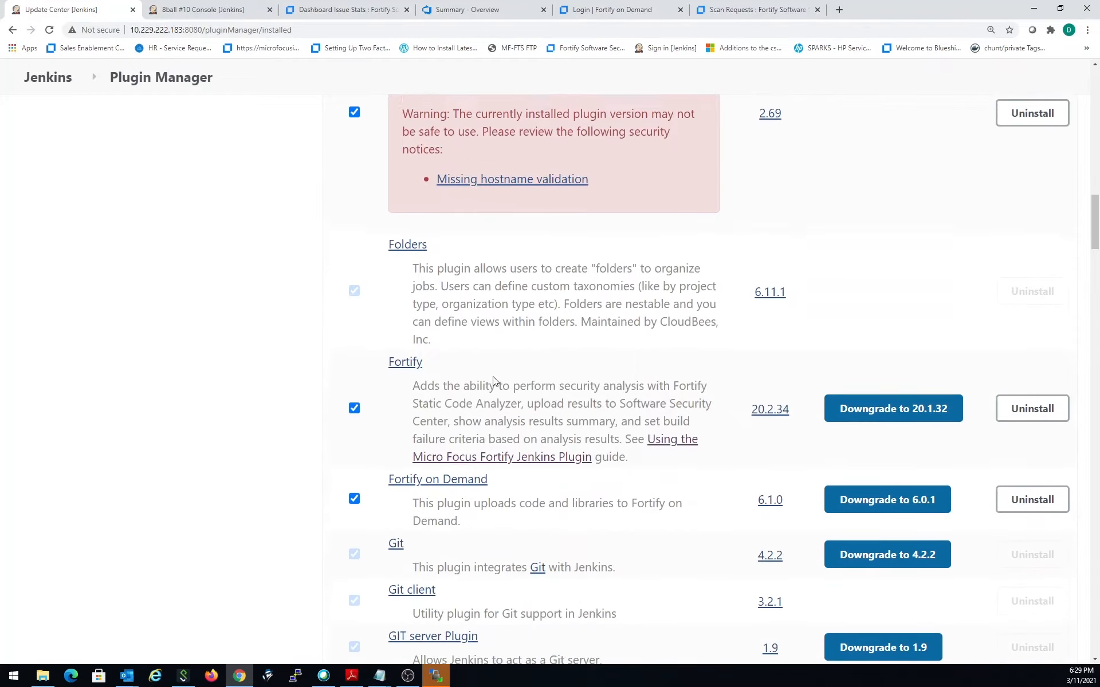
scroll(494, 381, "down", 1)
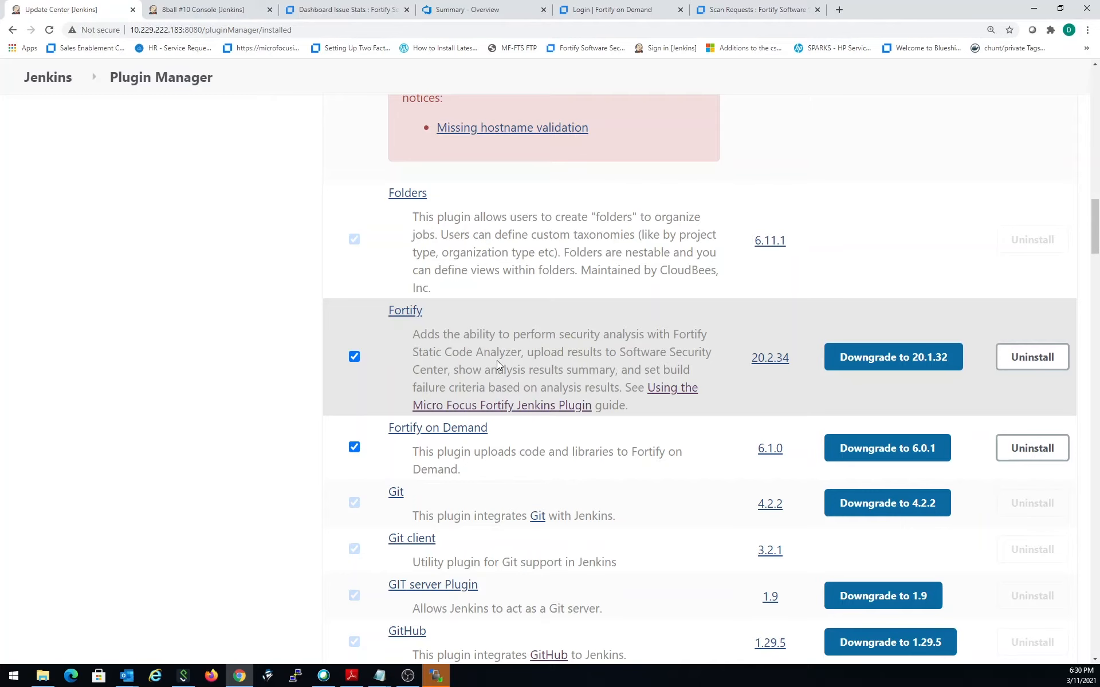
scroll(550, 412, "up", 3)
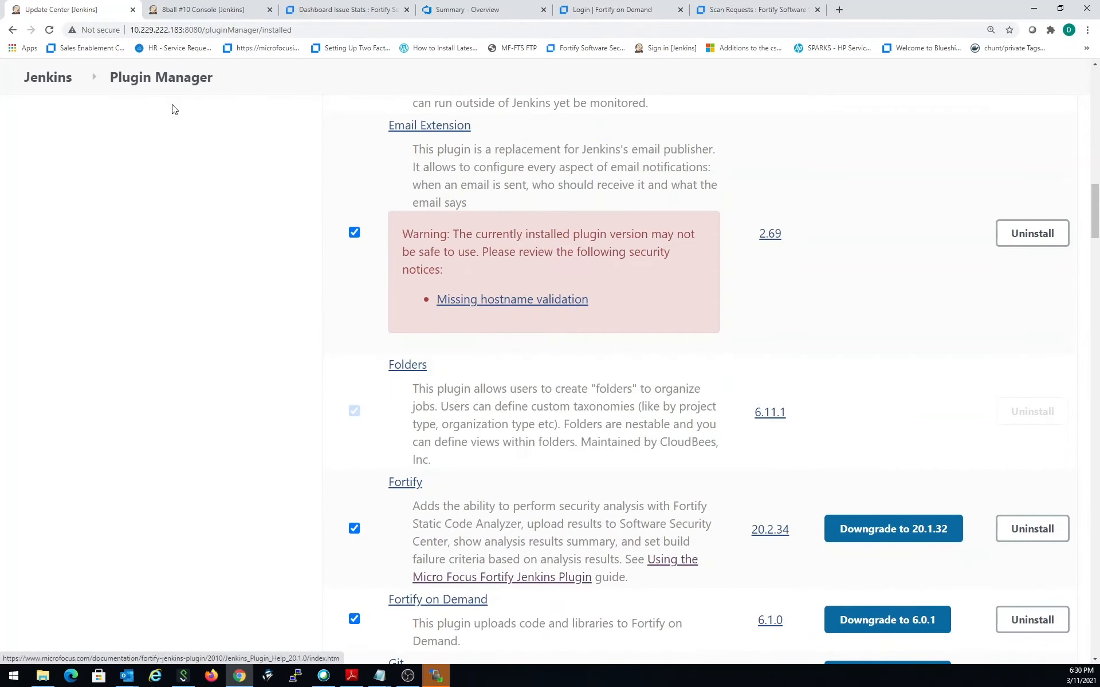
- Leave the plugin manager, open the global system configuration from the administration page and find the Fortify on Demand settings
left_click(56, 87)
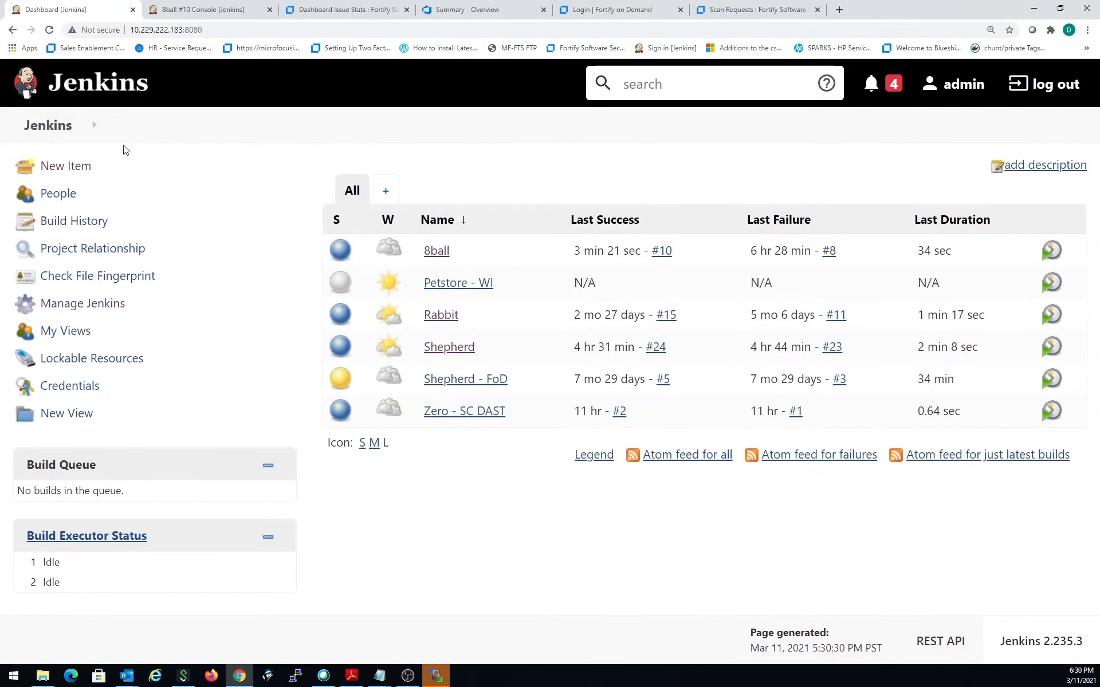
left_click(101, 308)
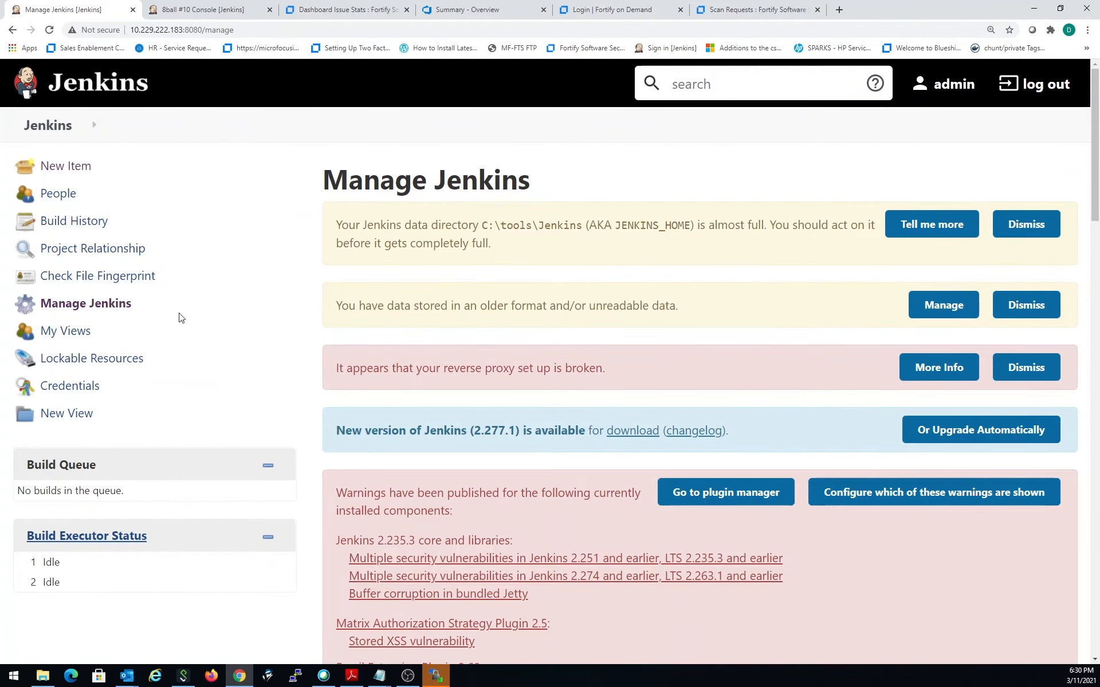
scroll(250, 359, "down", 12)
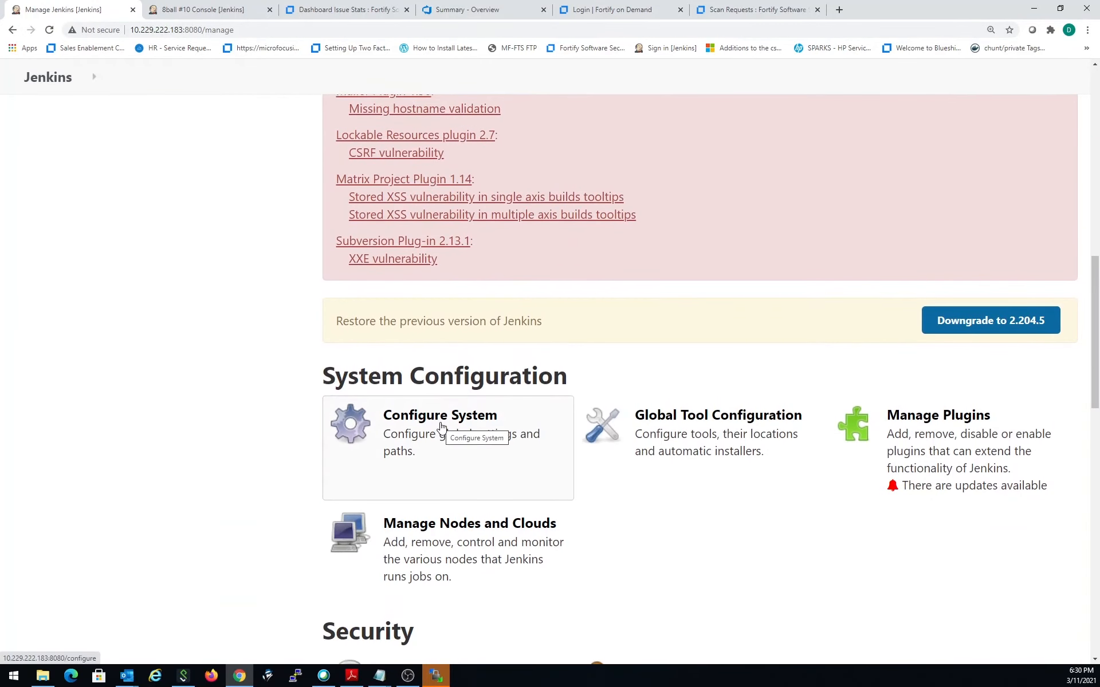
left_click(442, 427)
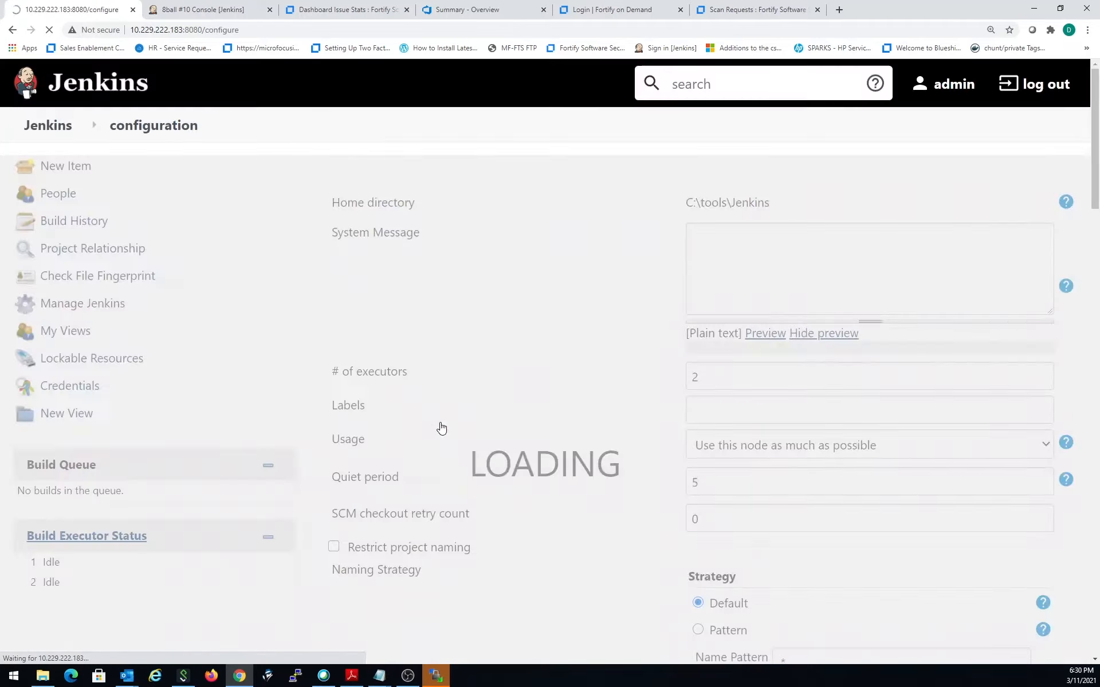
scroll(546, 443, "down", 13)
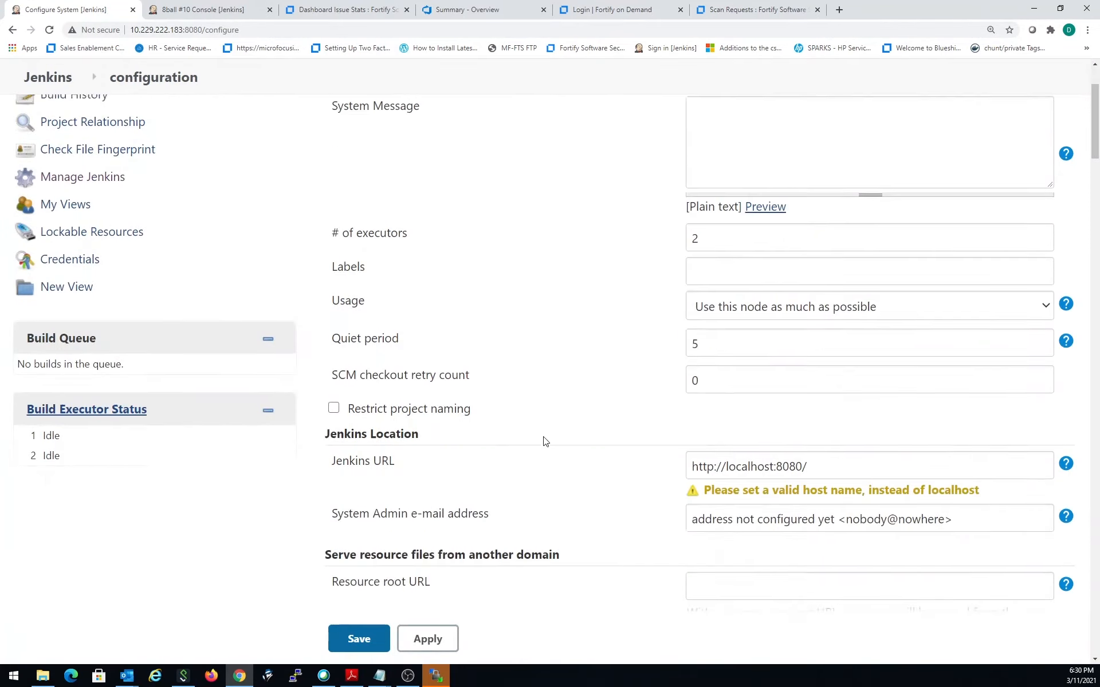
scroll(542, 458, "down", 12)
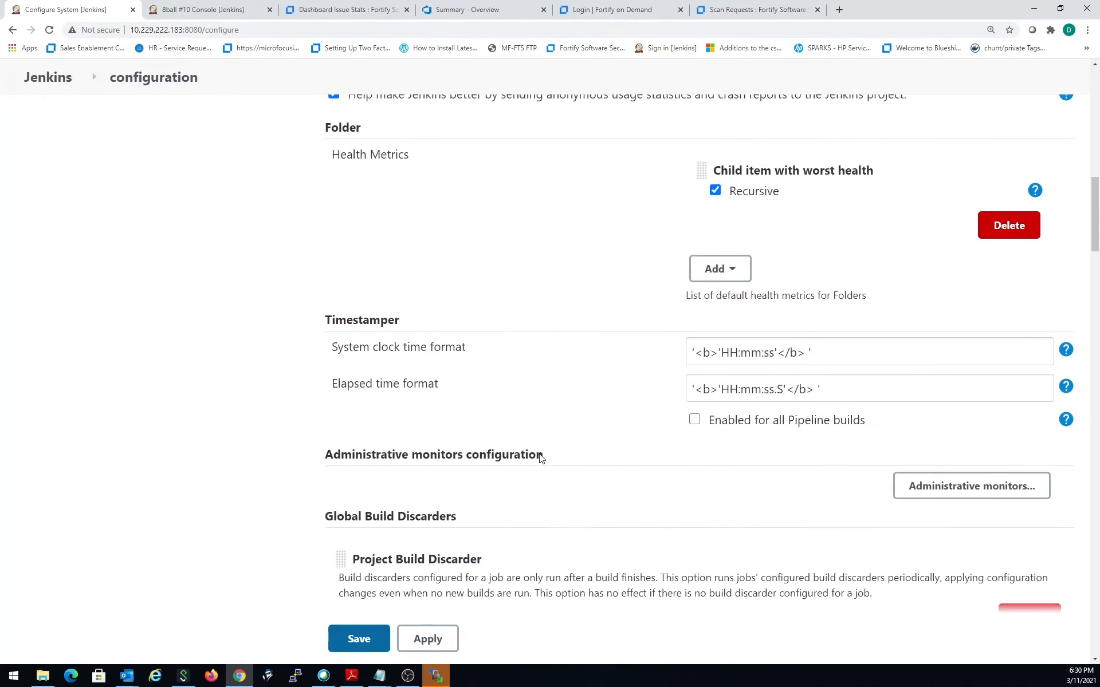
scroll(543, 458, "down", 4)
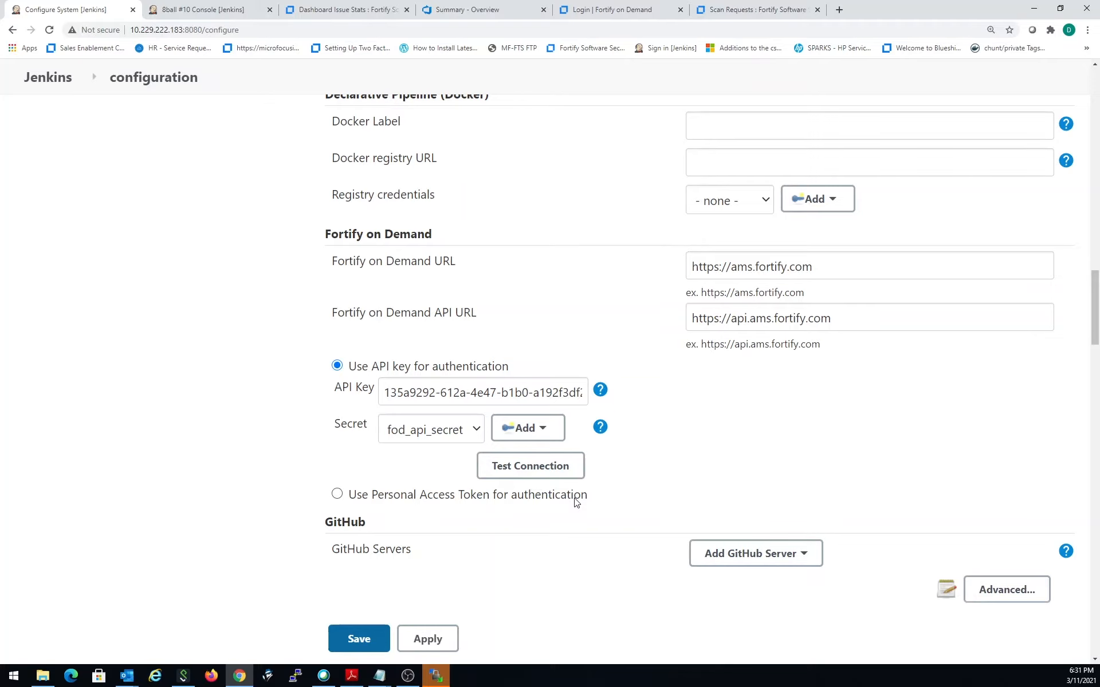
- Search the configuration page for "forti" and step through the matches to the Fortify Assessment section
scroll(599, 496, "up", 5)
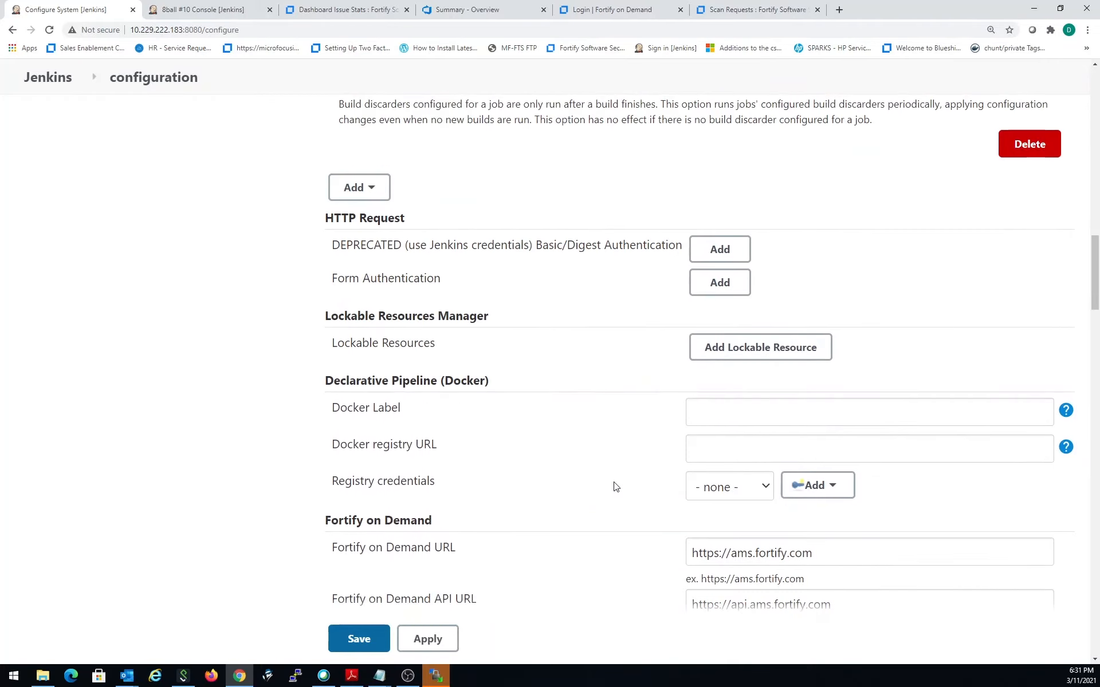
scroll(608, 490, "up", 16)
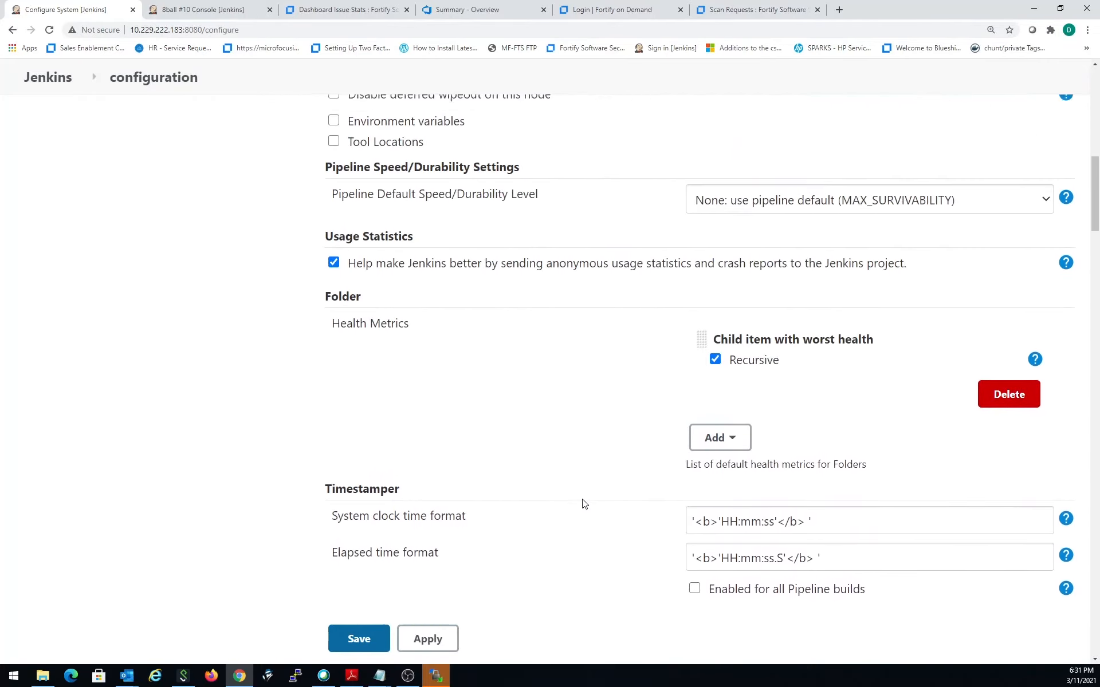
scroll(584, 505, "up", 8)
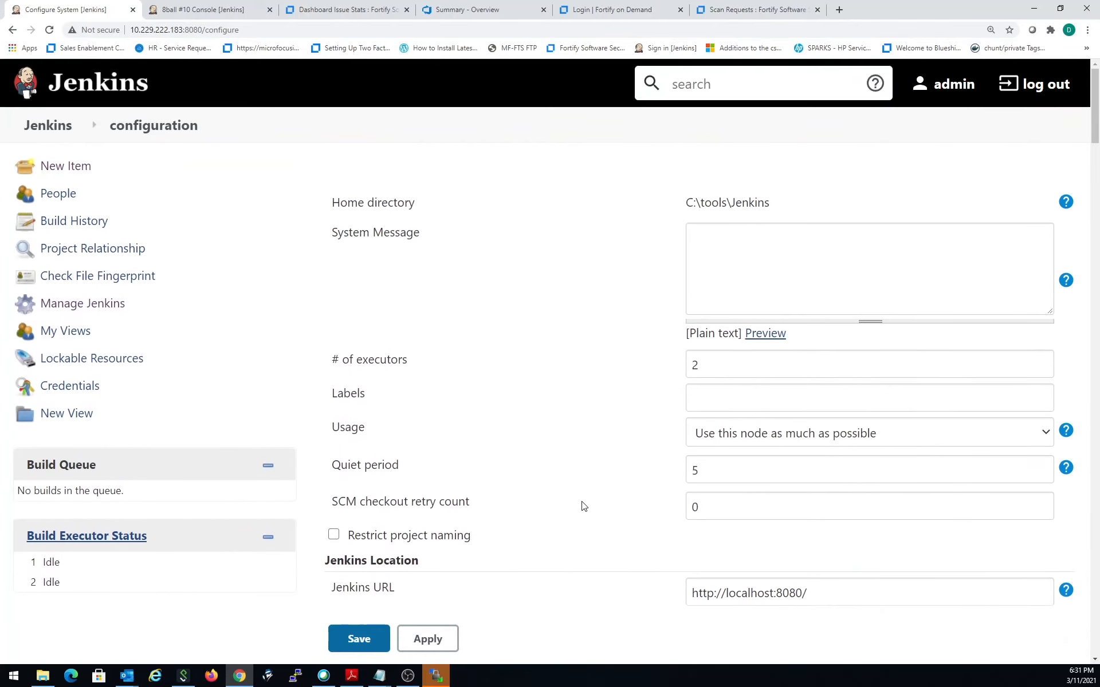
key("ctrl+f")
type("forti")
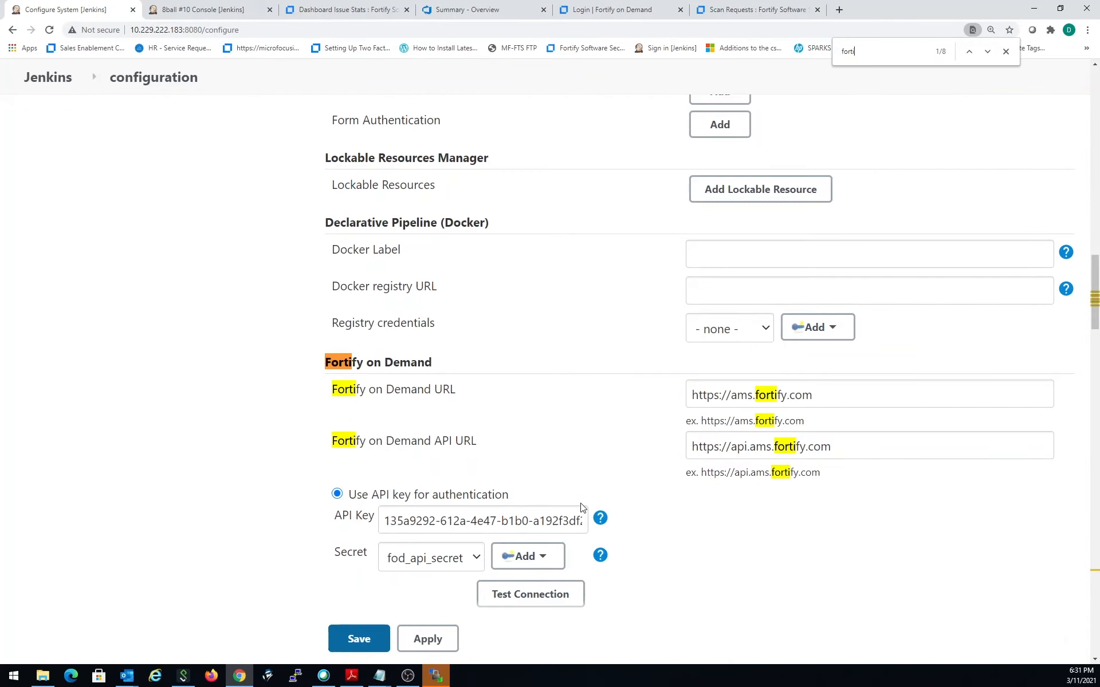
key("Return")
key("Return")
key("Return")
key("Return")
key("Return")
key("Return")
key("Return")
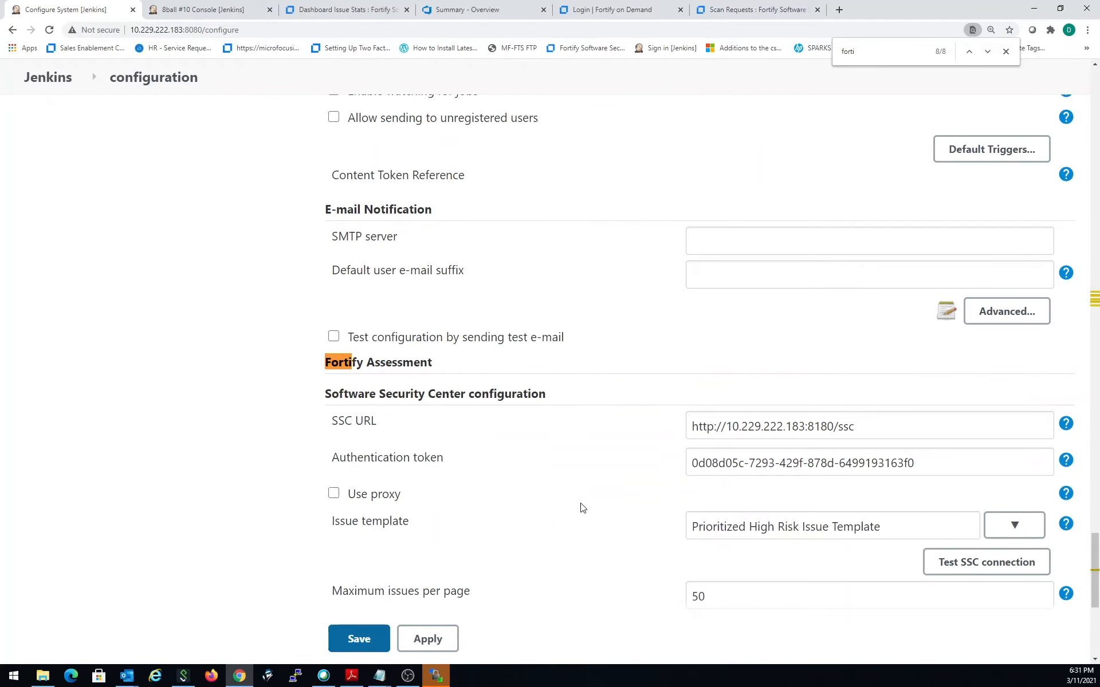
- Review the Software Security Center URL, authentication token, issue template and timeout settings, plus the ScanCentral controller configuration
scroll(344, 533, "down", 2)
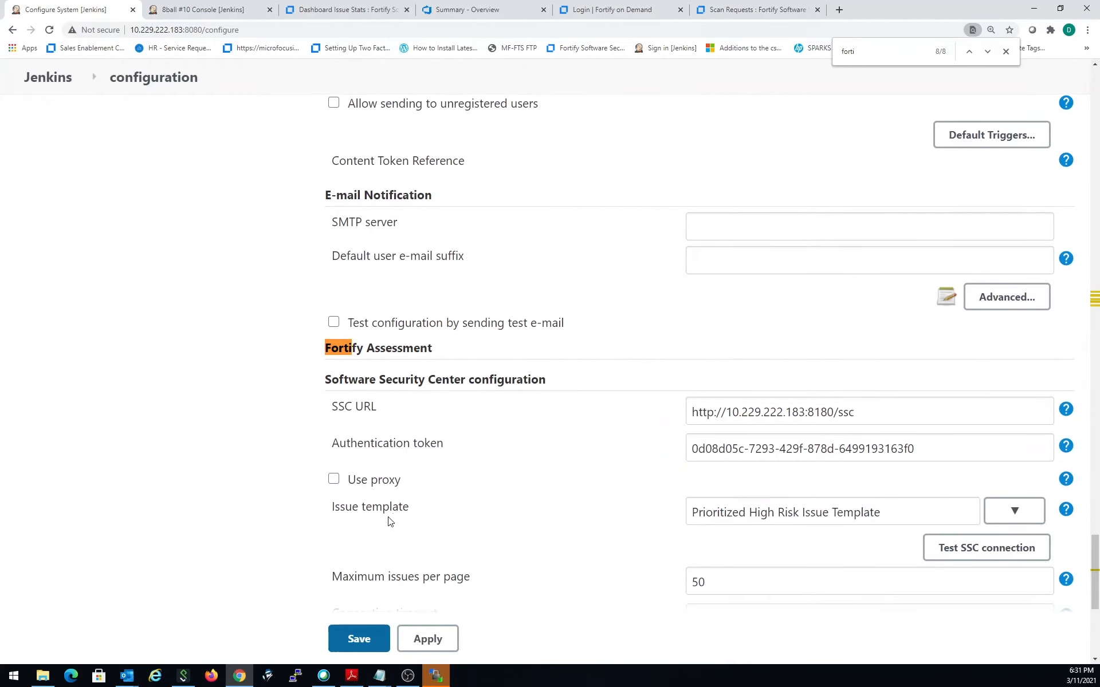
scroll(448, 487, "down", 3)
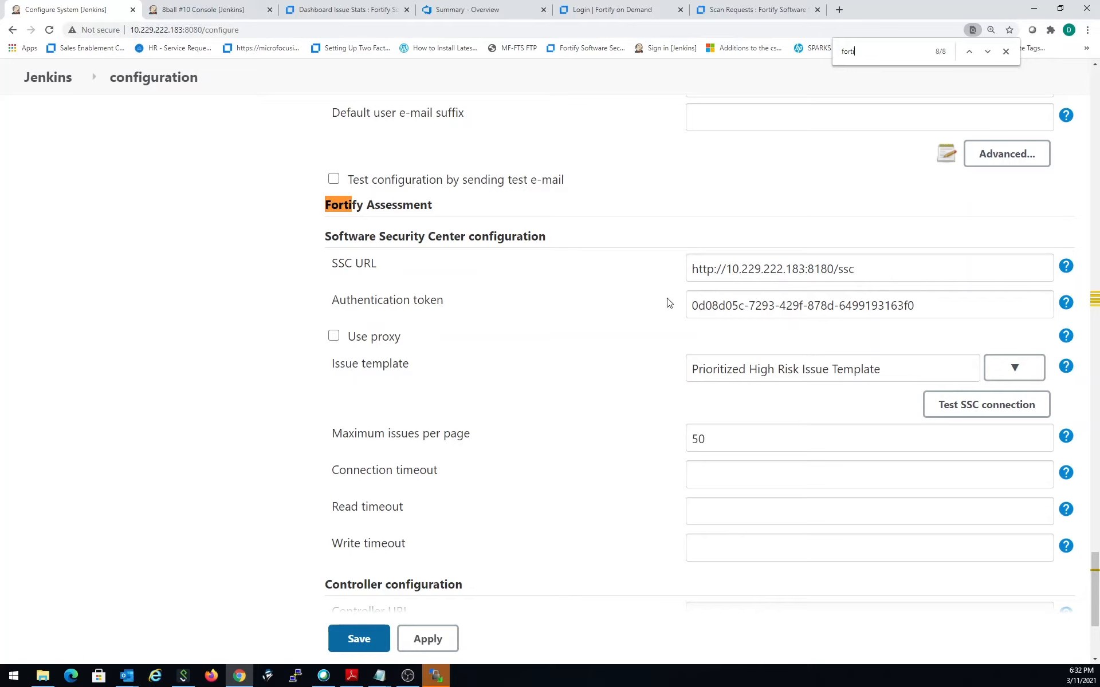
left_click_drag(870, 269, 682, 255)
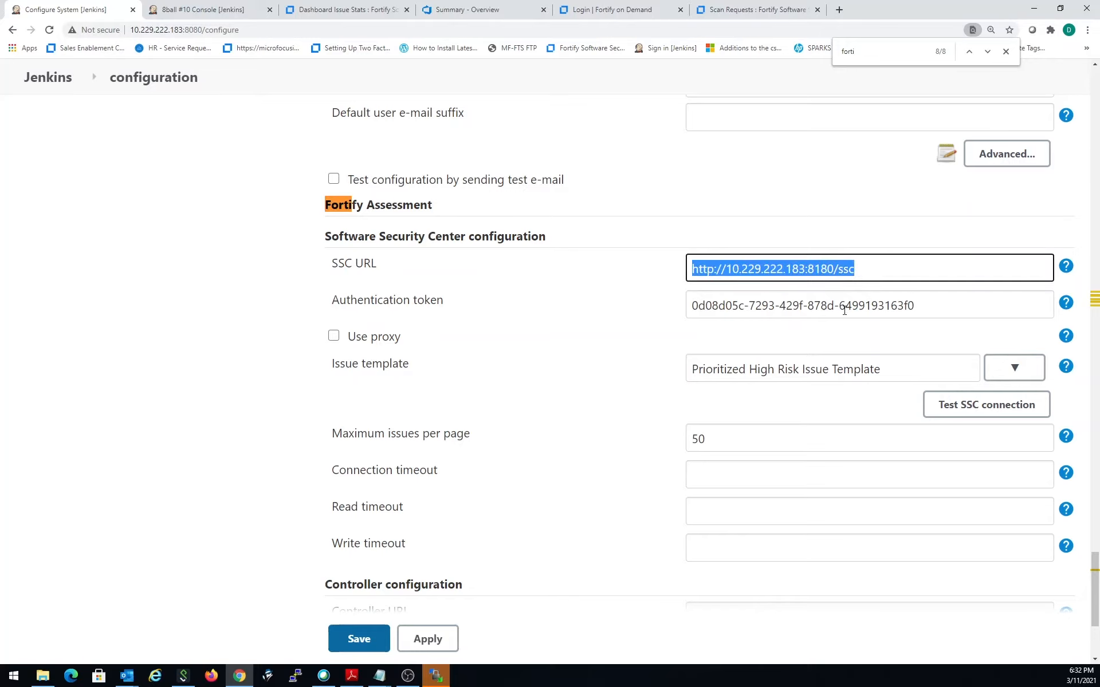
left_click_drag(918, 305, 663, 257)
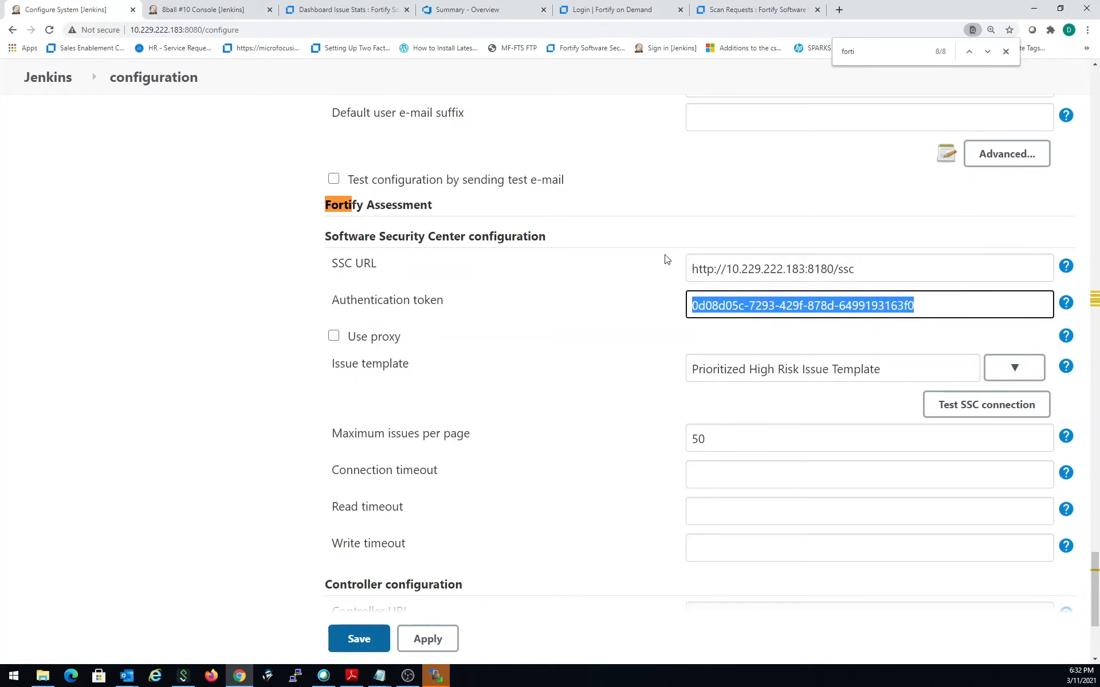
scroll(578, 393, "down", 1)
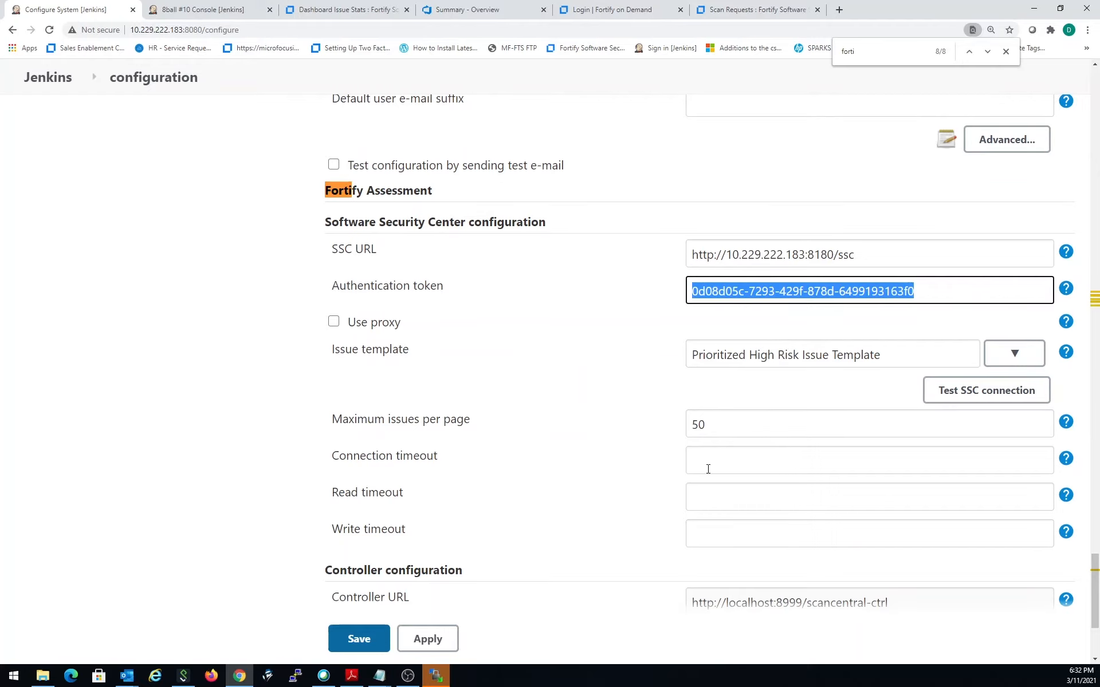
scroll(573, 504, "down", 2)
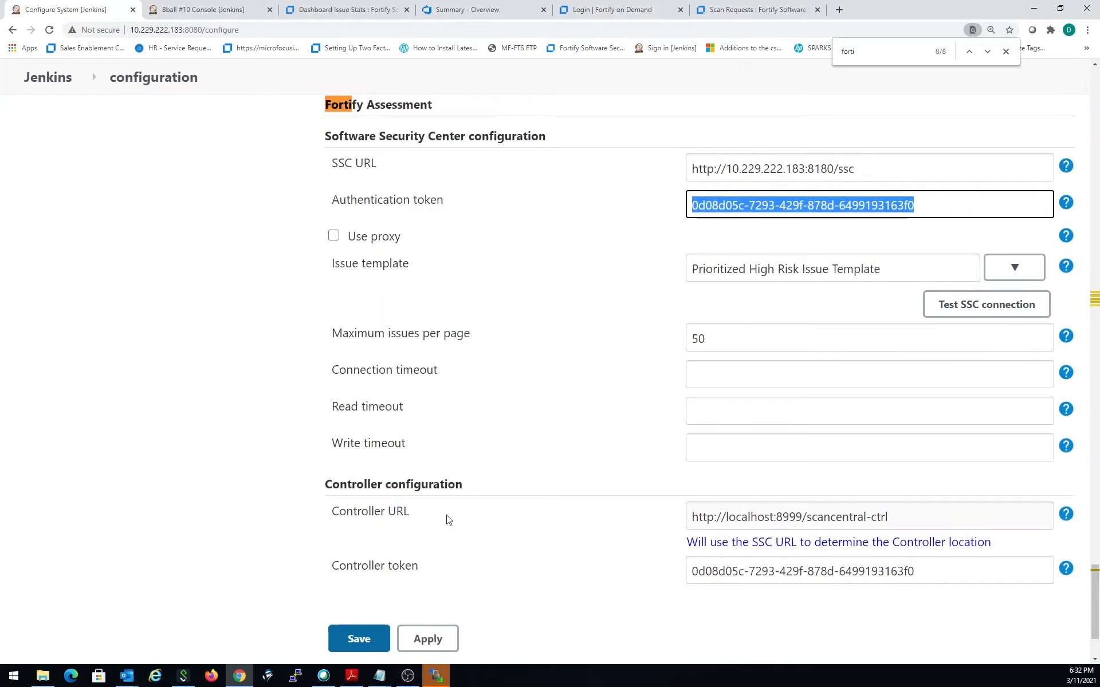
scroll(449, 519, "down", 1)
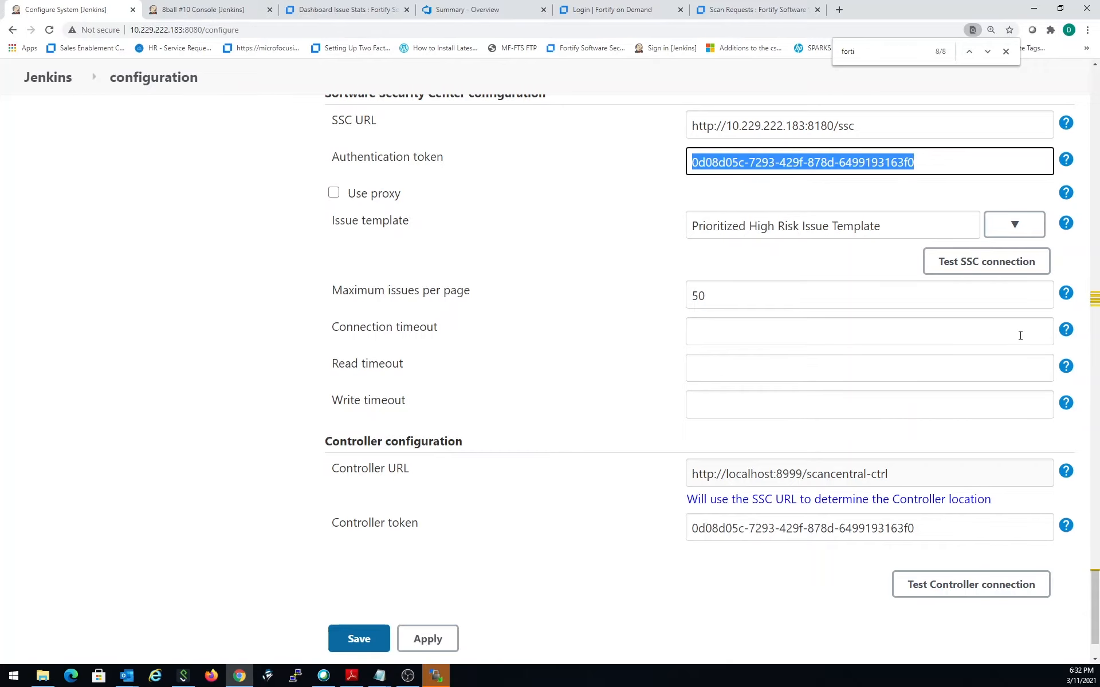
- Test the connection to Software Security Center, then test the Fortify on Demand connection that uses API key authentication
left_click(998, 262)
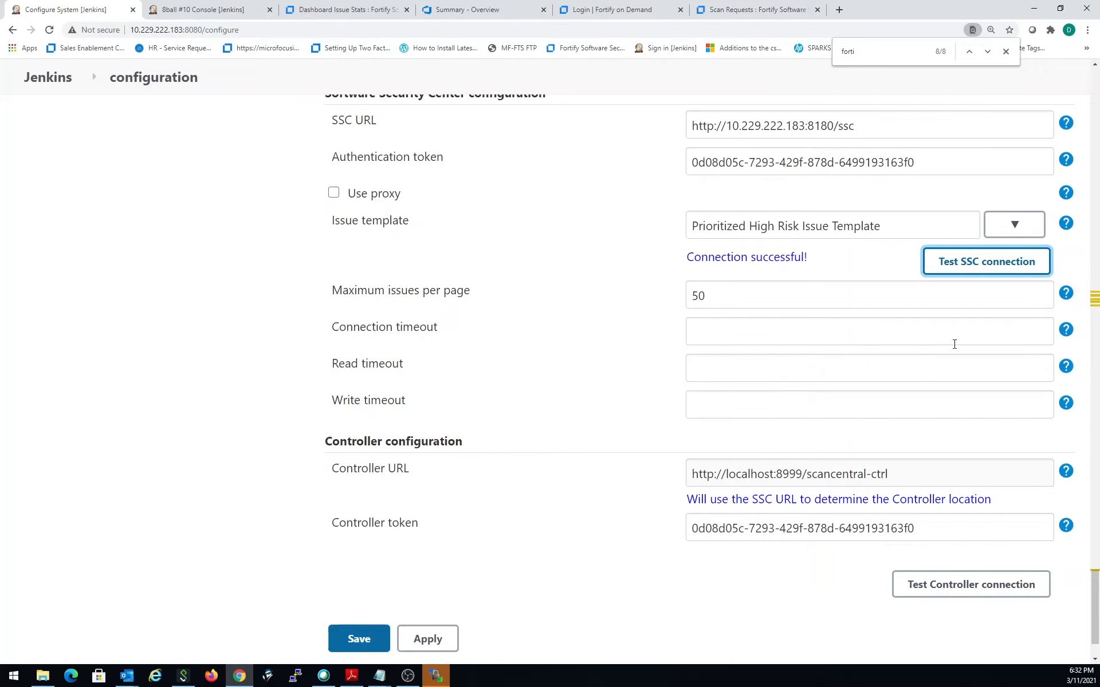
scroll(746, 395, "up", 3)
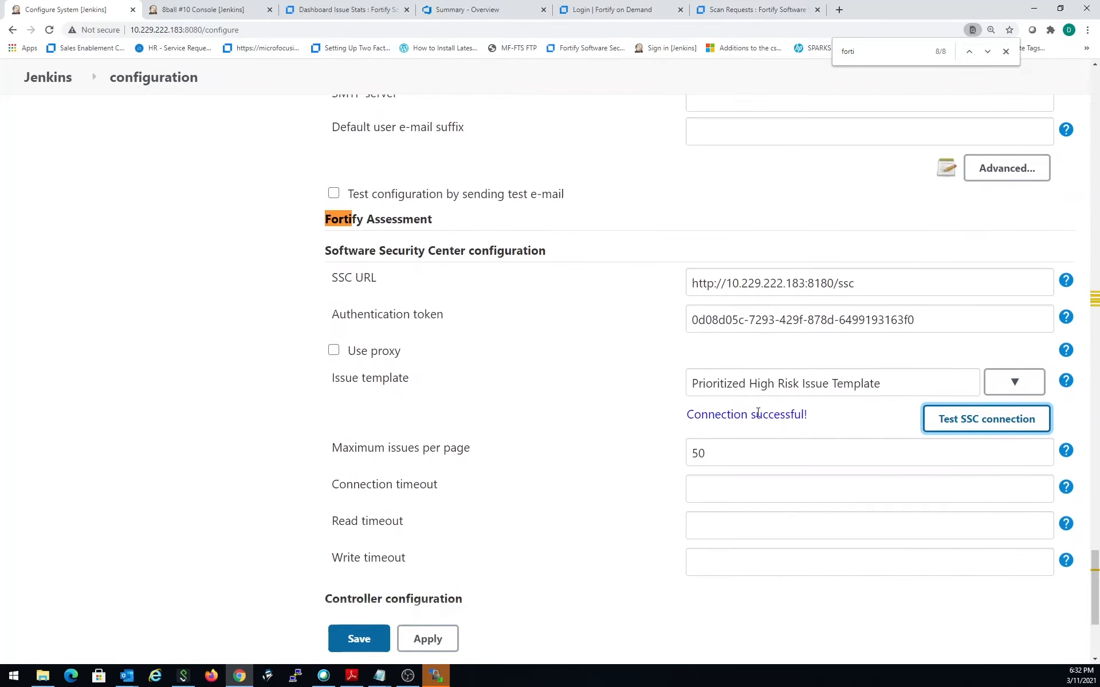
scroll(687, 507, "up", 3)
scroll(596, 531, "up", 15)
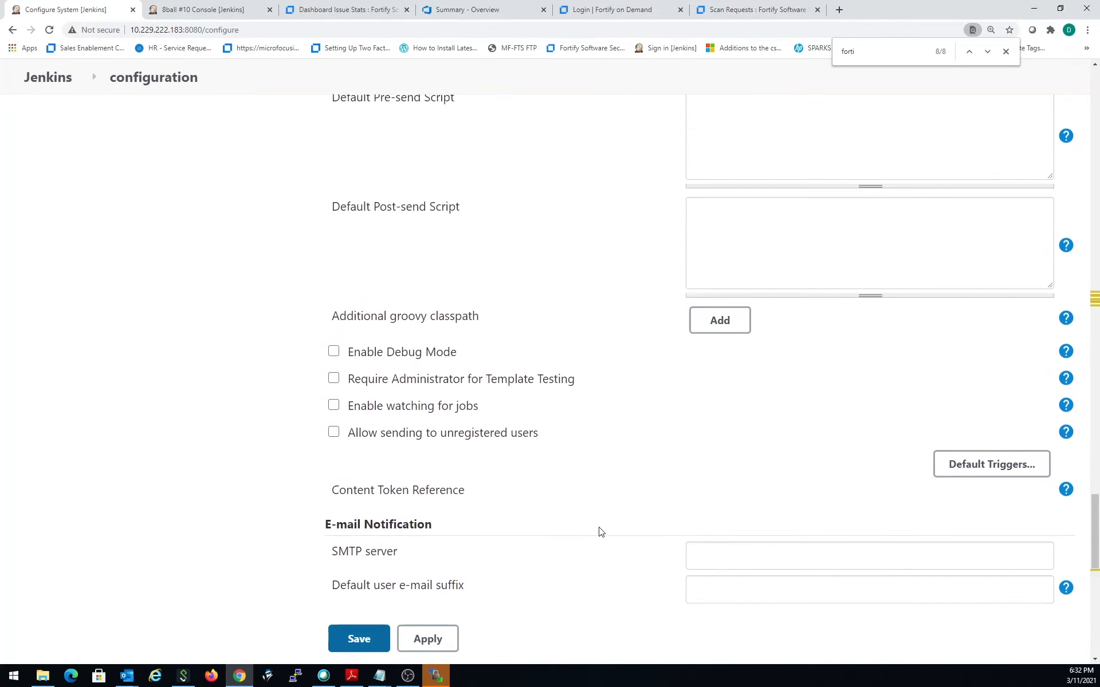
scroll(606, 596, "up", 15)
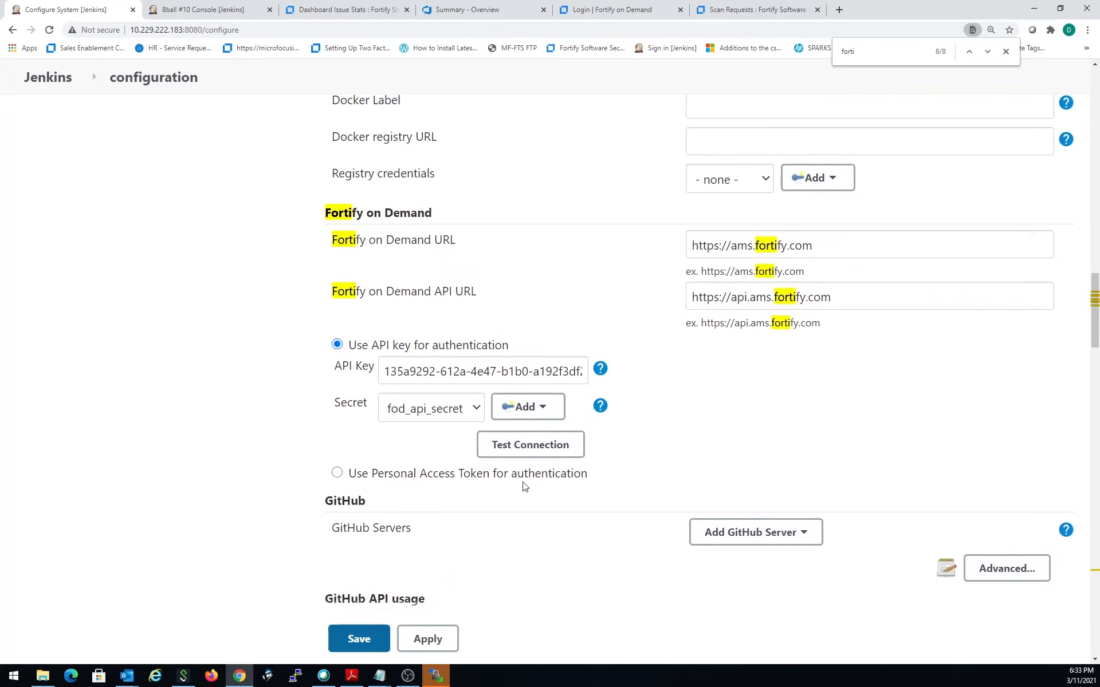
left_click(519, 452)
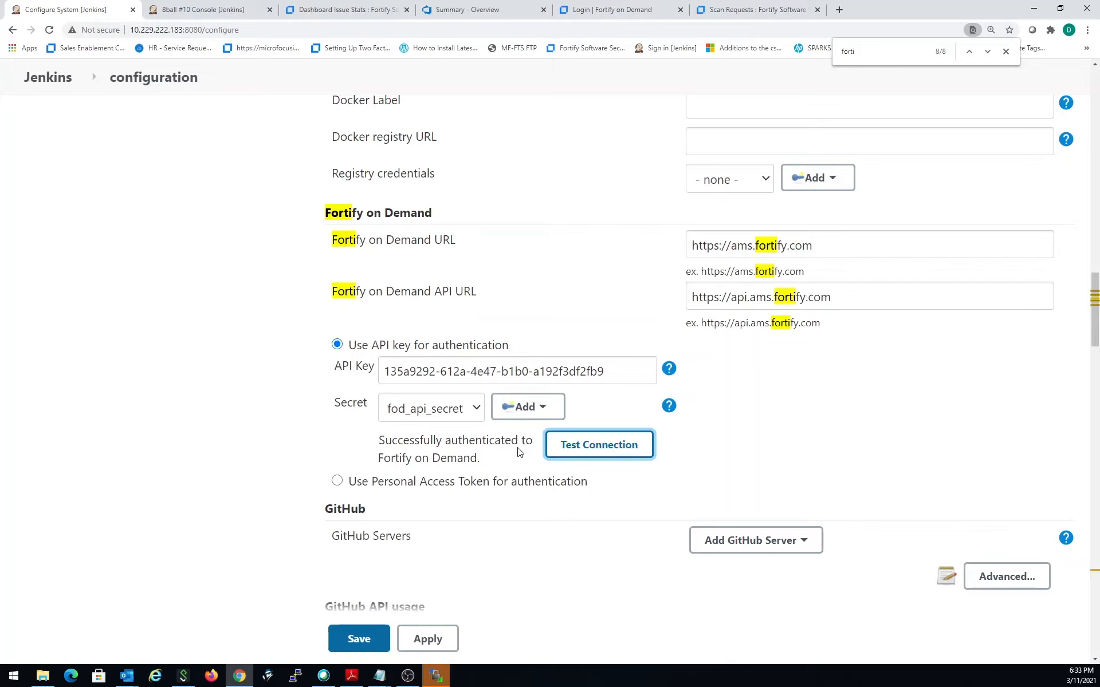
- Leave the system configuration without saving and open the configuration of the Shepherd project
left_click(49, 83)
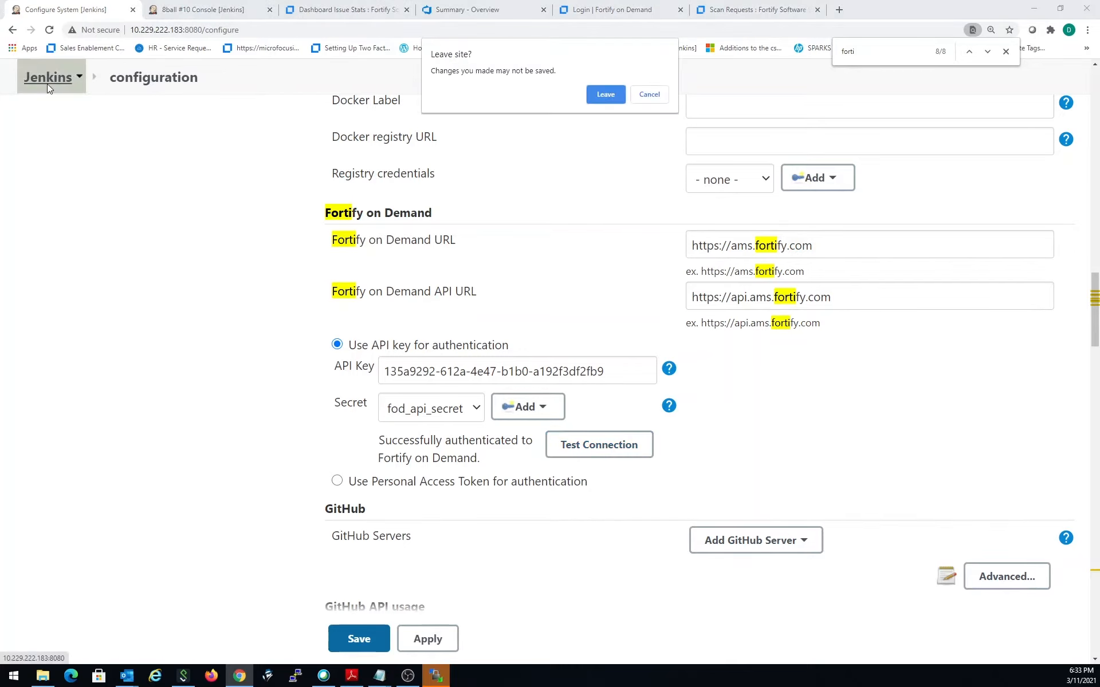
left_click(597, 98)
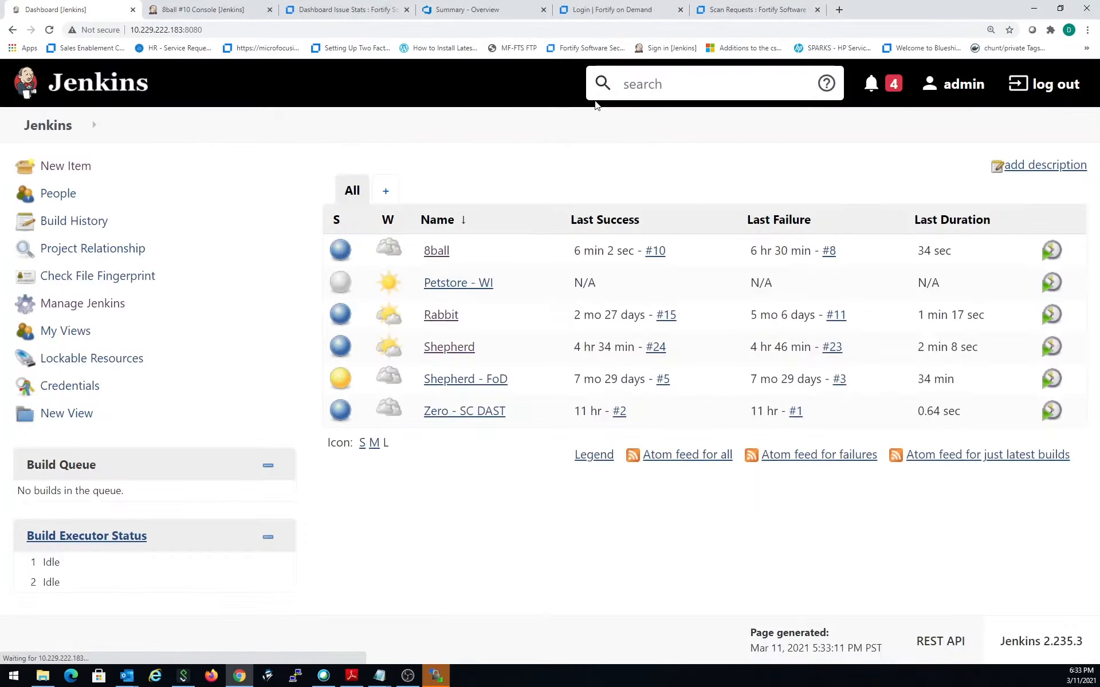
left_click(450, 347)
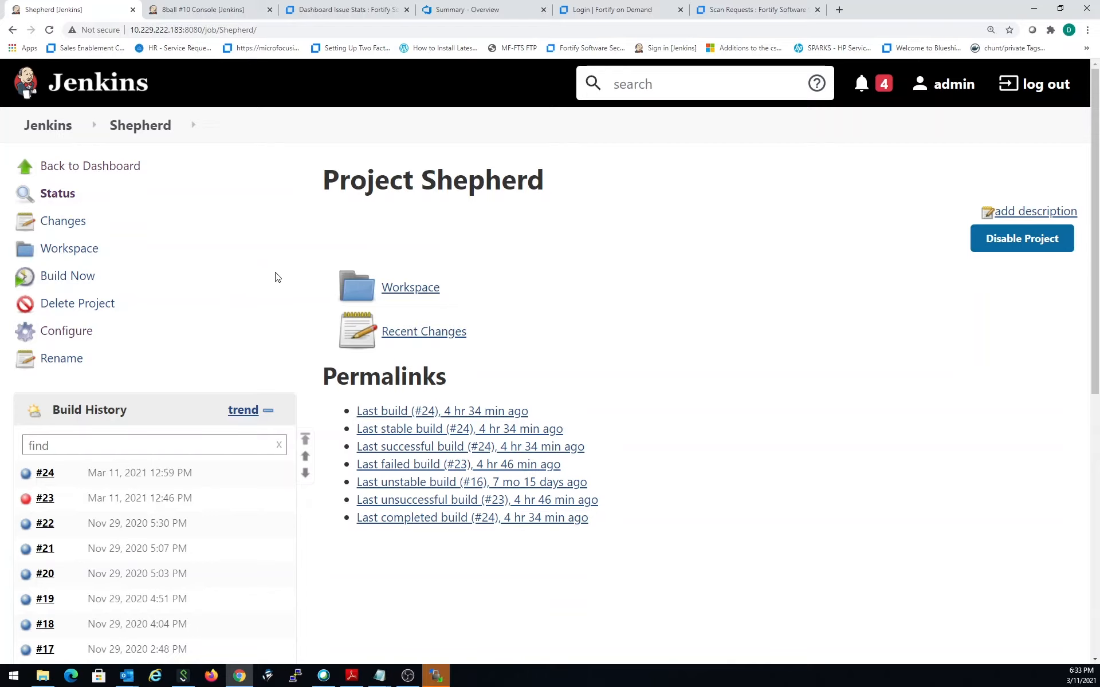
left_click(77, 332)
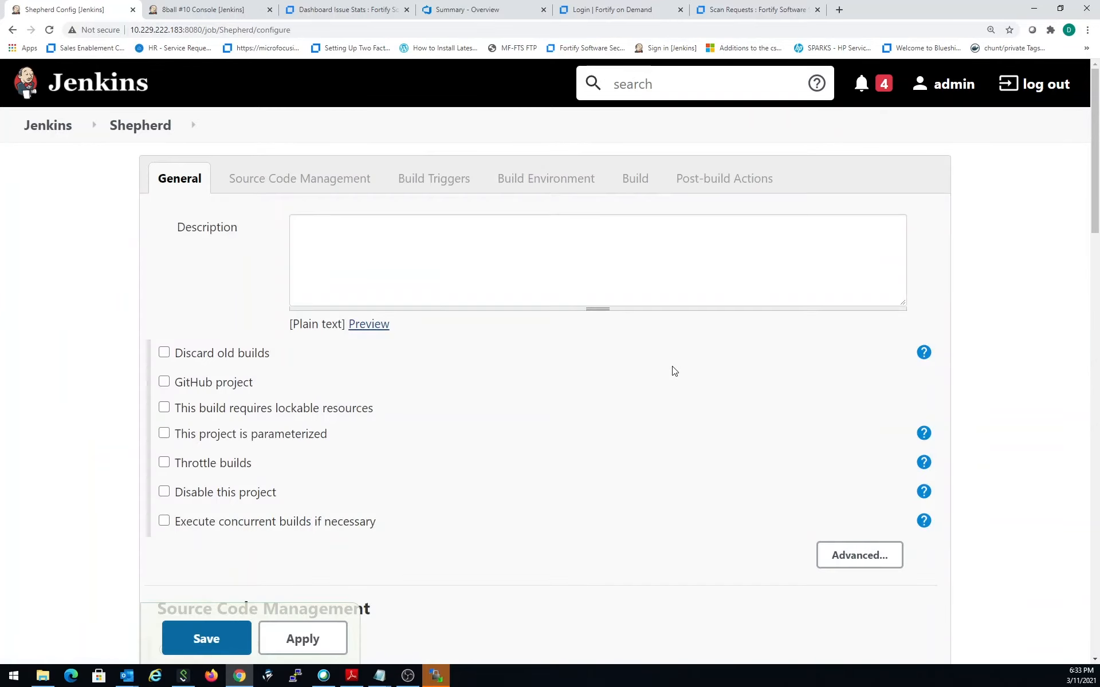
- Review Shepherd's source code, trigger and build environment settings, and highlight the -DskipTests option in the Maven build goals
scroll(688, 436, "down", 1)
scroll(688, 437, "down", 15)
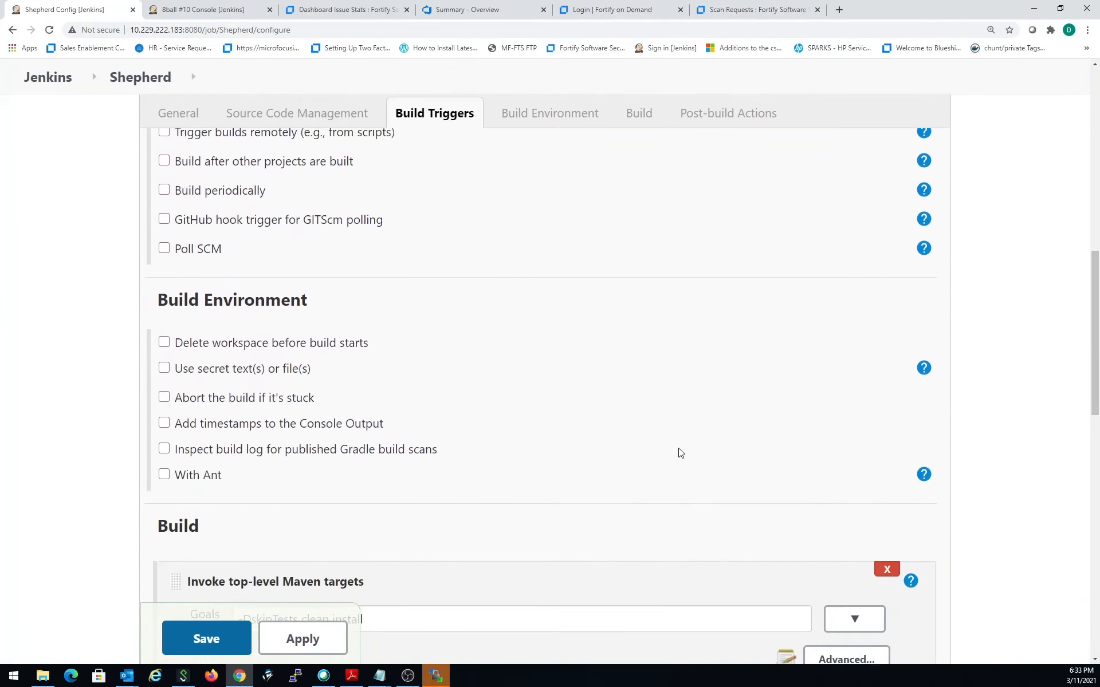
scroll(682, 455, "up", 7)
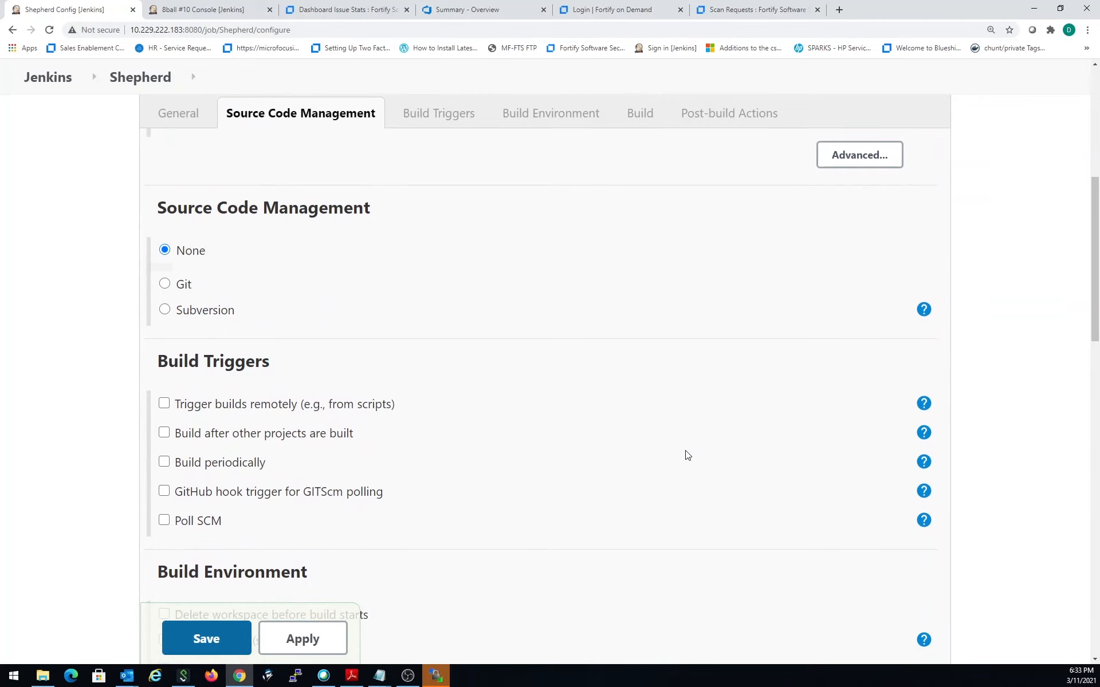
scroll(687, 455, "down", 2)
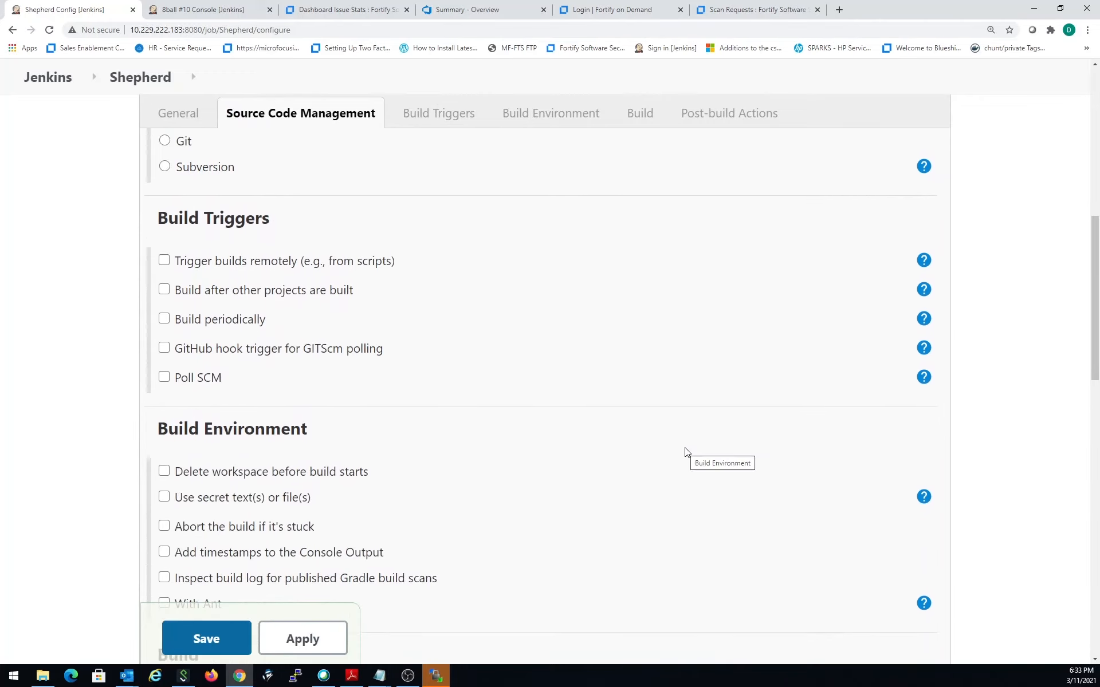
scroll(688, 453, "down", 4)
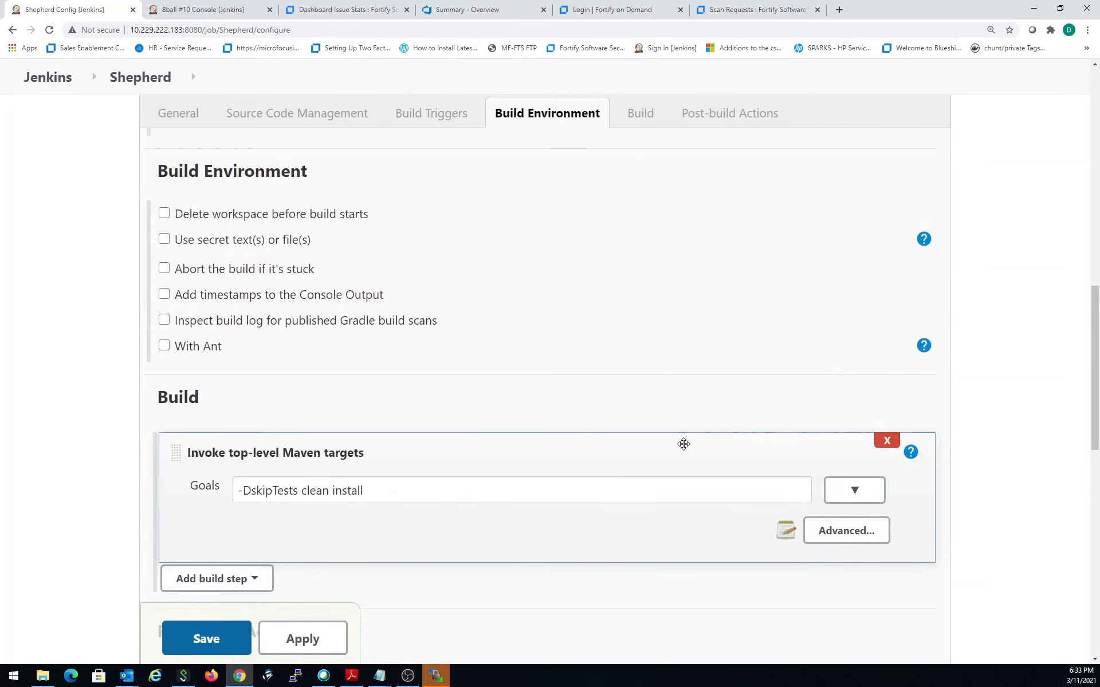
scroll(434, 486, "down", 1)
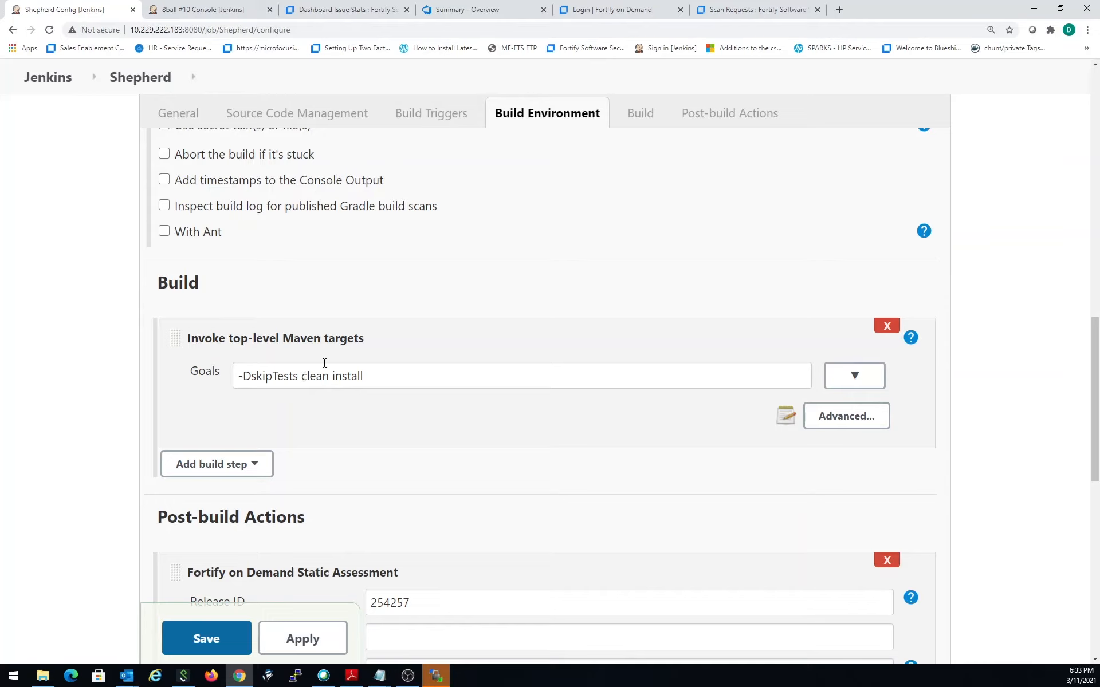
left_click_drag(302, 376, 237, 376)
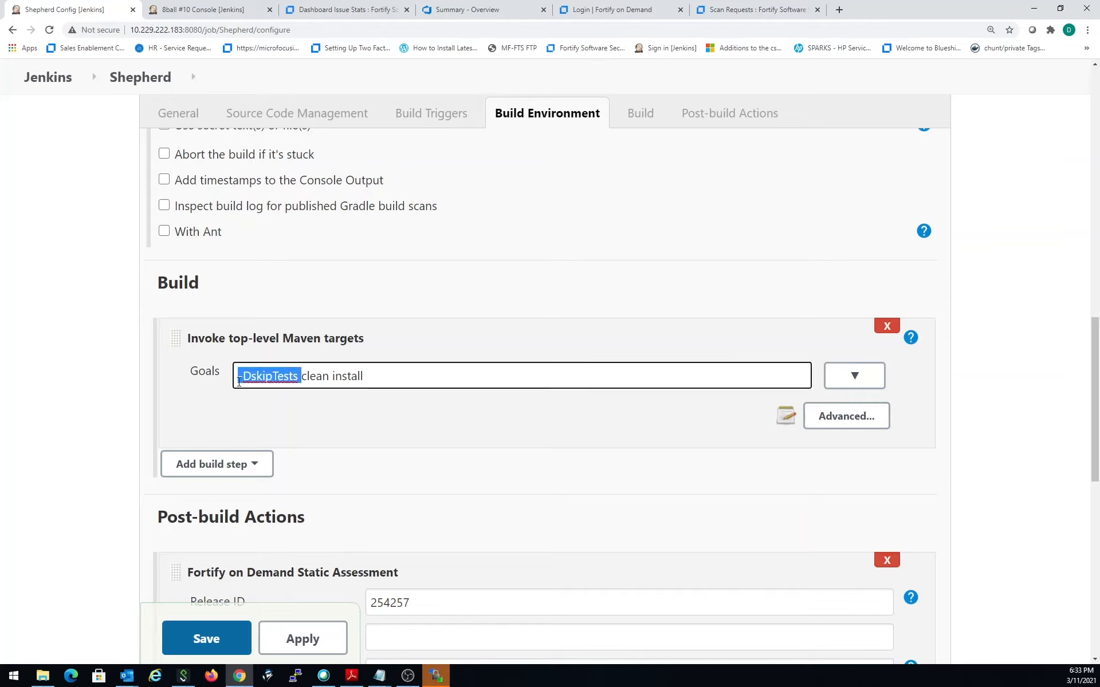
left_click(329, 376)
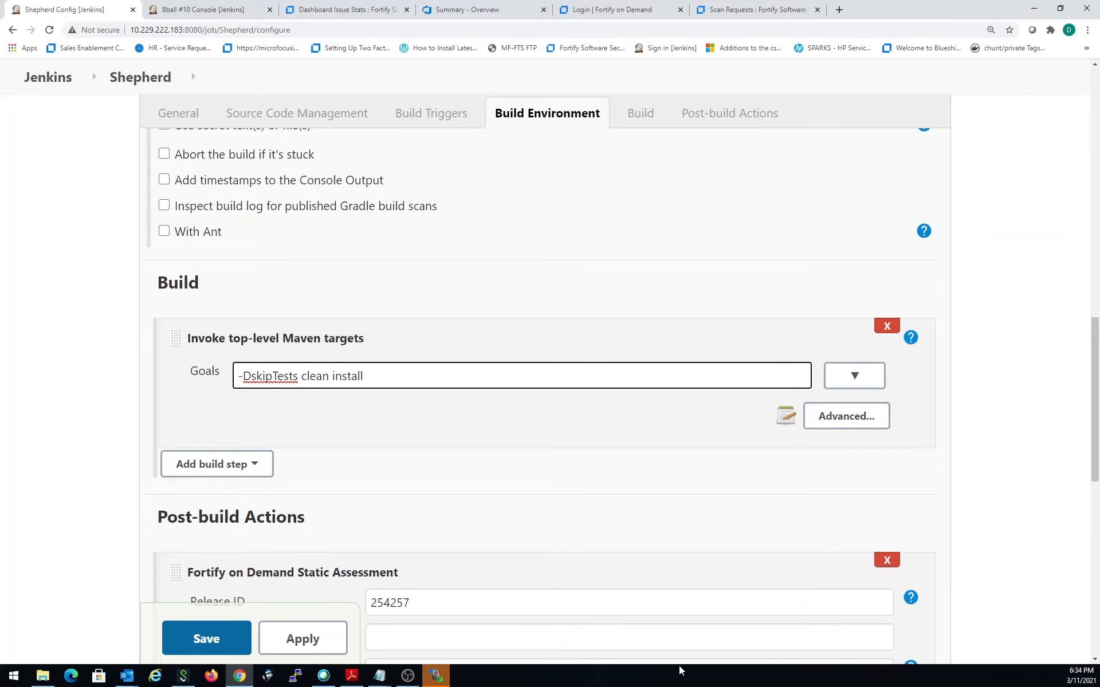
- Check the Fortify on Demand Static Assessment's Release ID field, then switch to Software Security Center and stay logged in
scroll(493, 504, "down", 3)
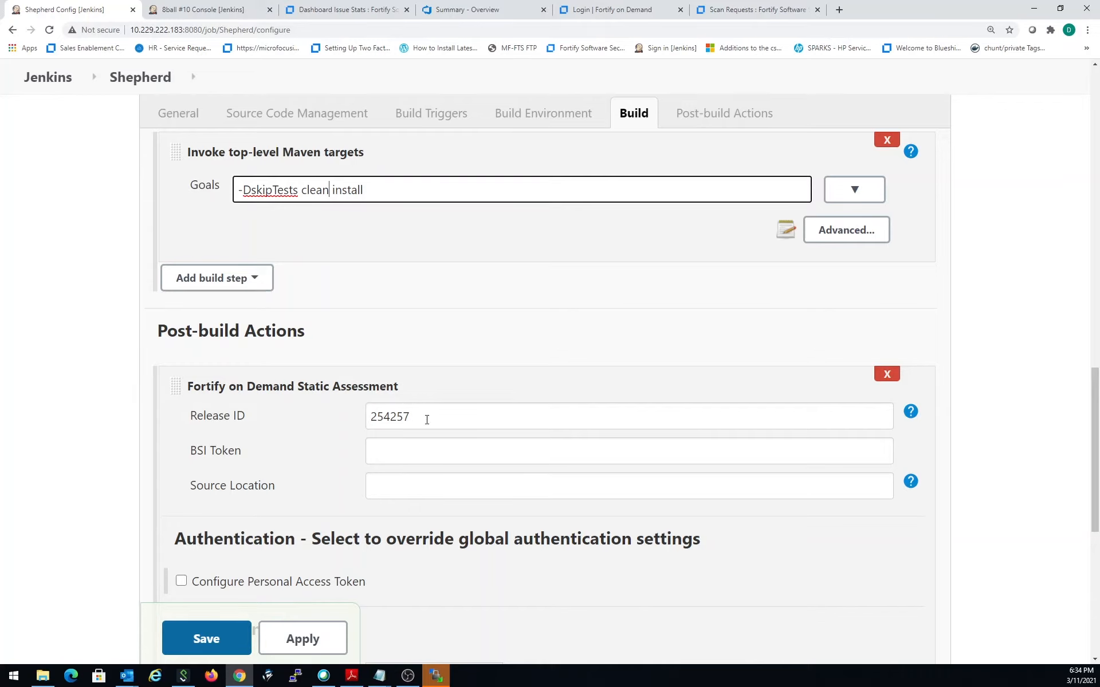
left_click(378, 15)
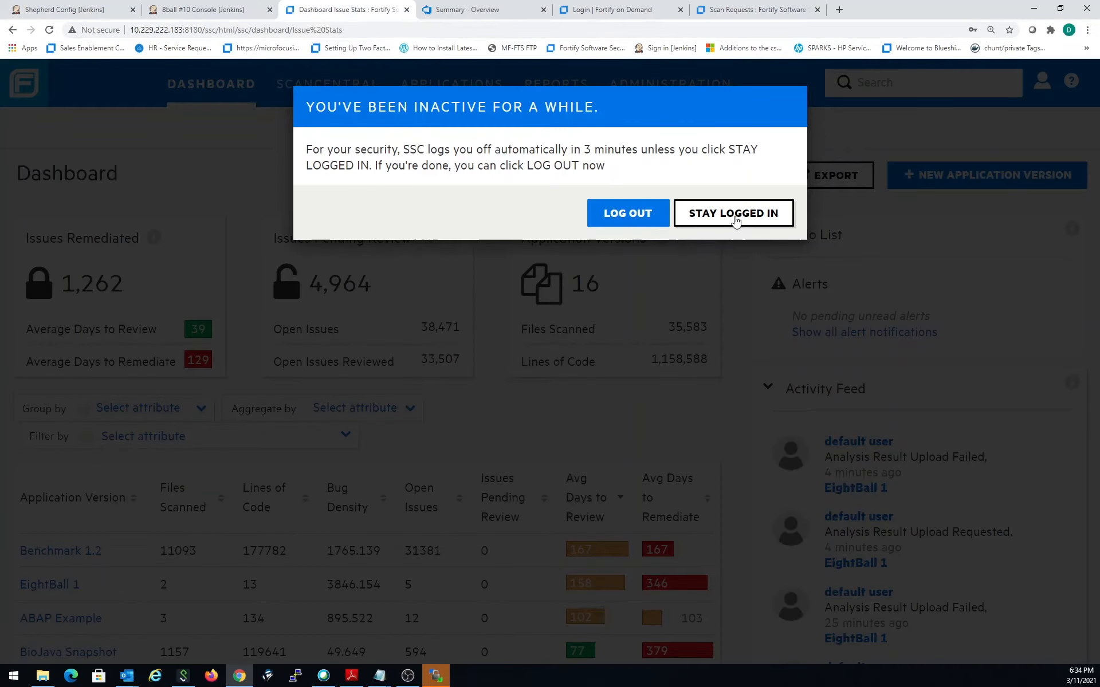
left_click(687, 215)
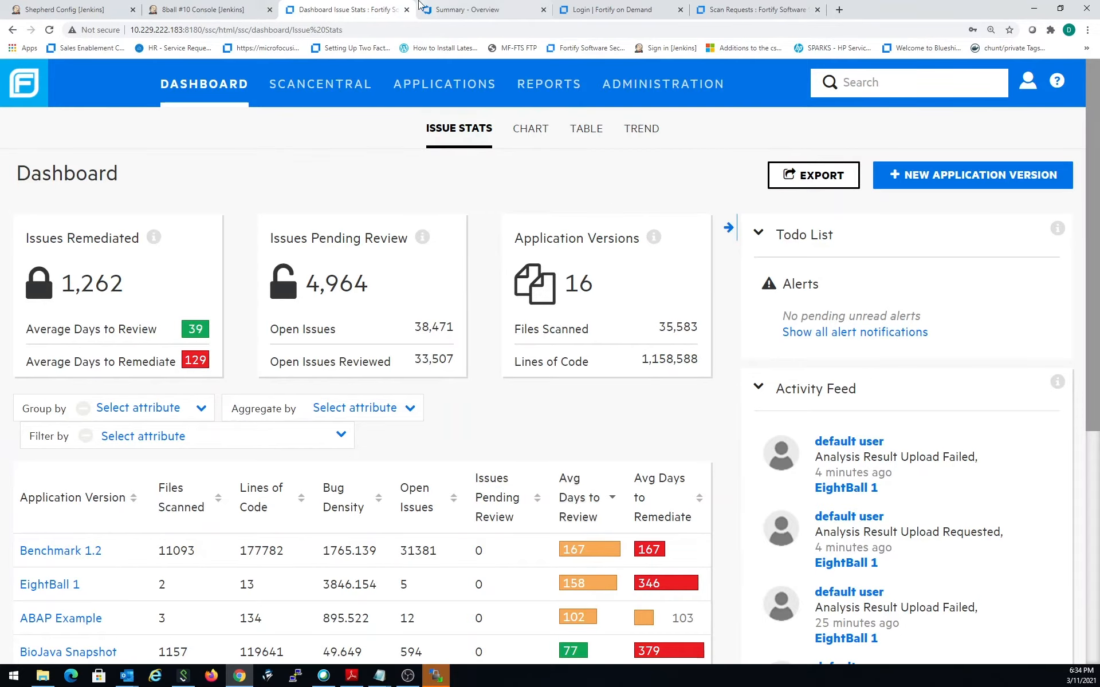
- Switch to Fortify on Demand and log in with the account username, the password and the tenant FranklinBank
left_click(461, 16)
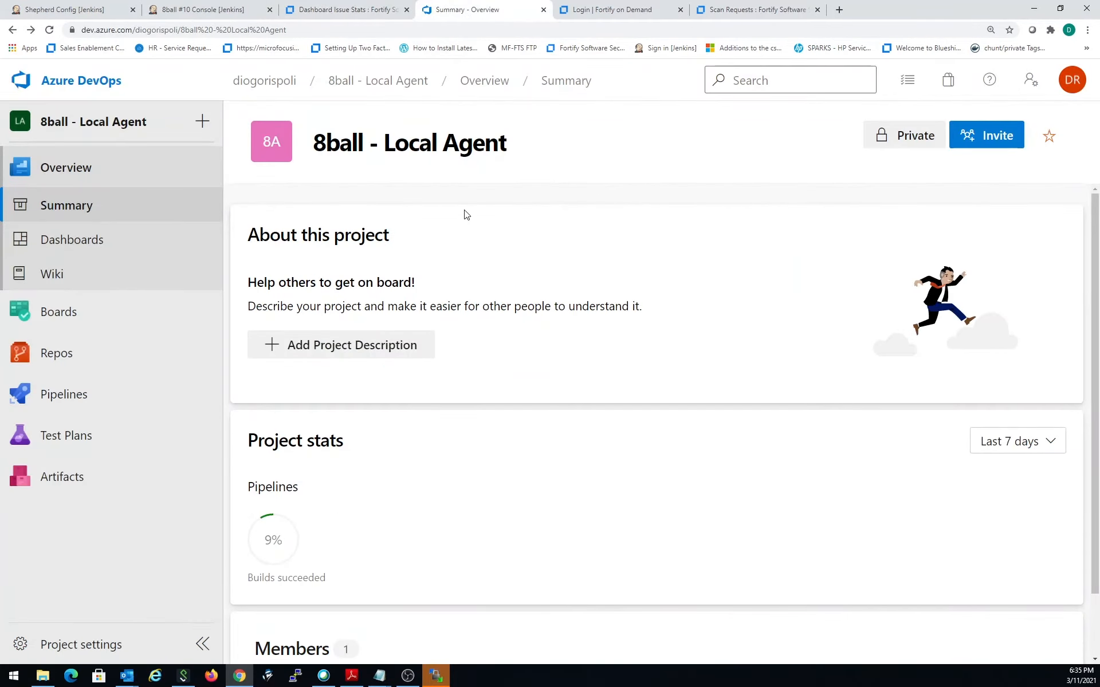
left_click(650, 12)
left_click(547, 435)
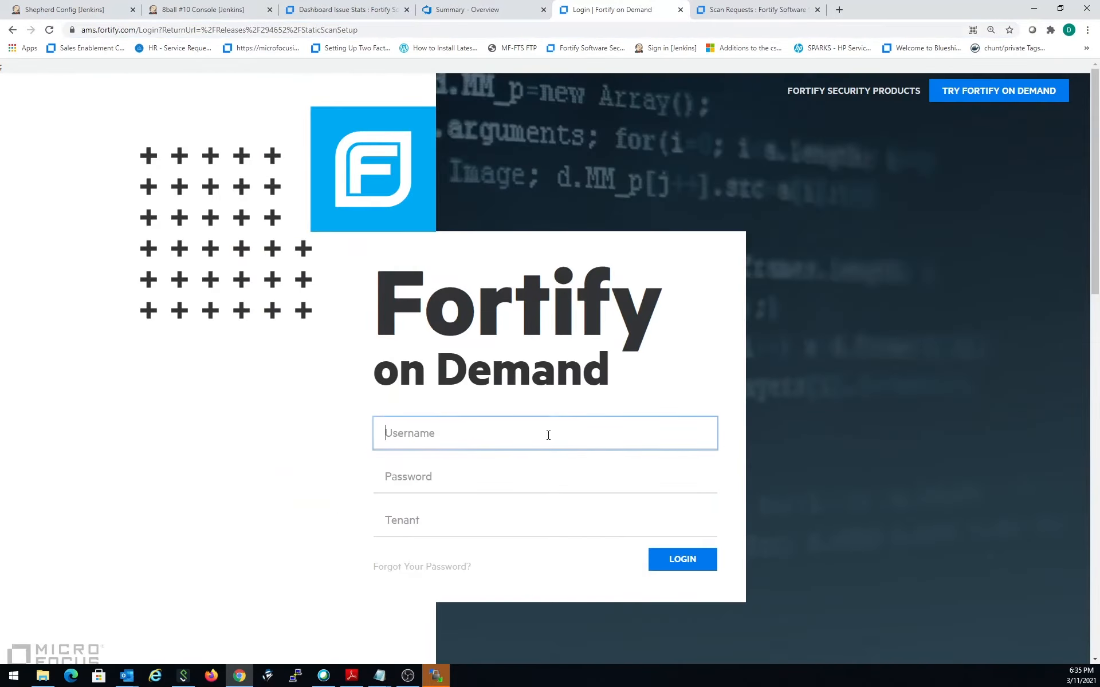
type("drispoli")
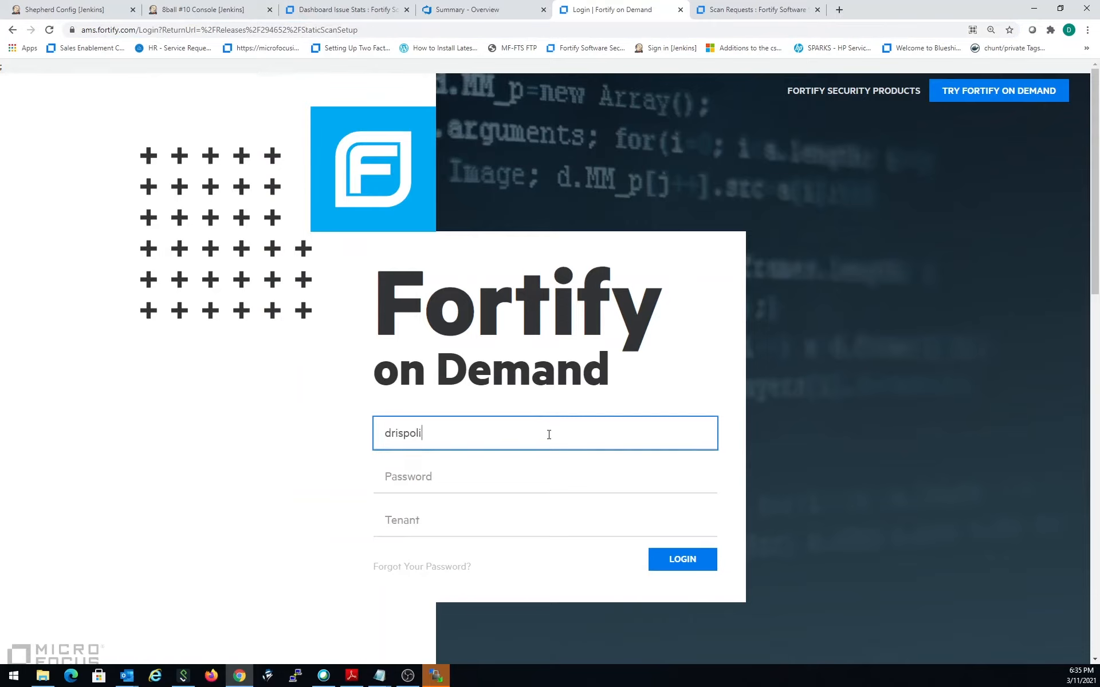
key("Tab")
type("•••••")
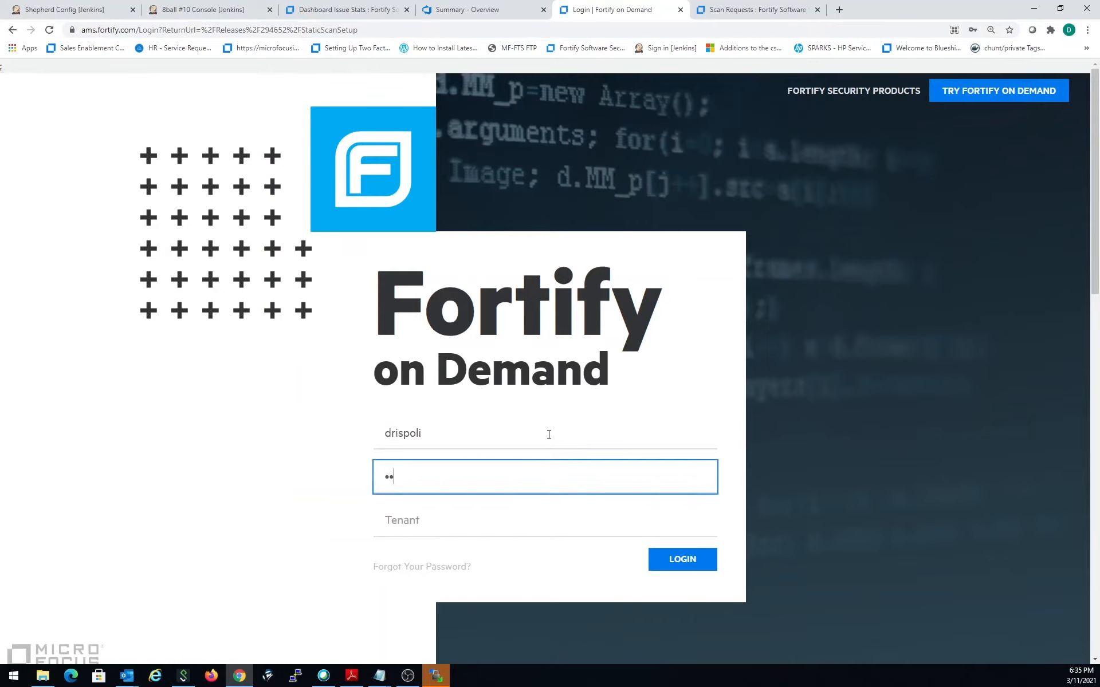
type("••••••••")
key("Tab")
type("Frankli")
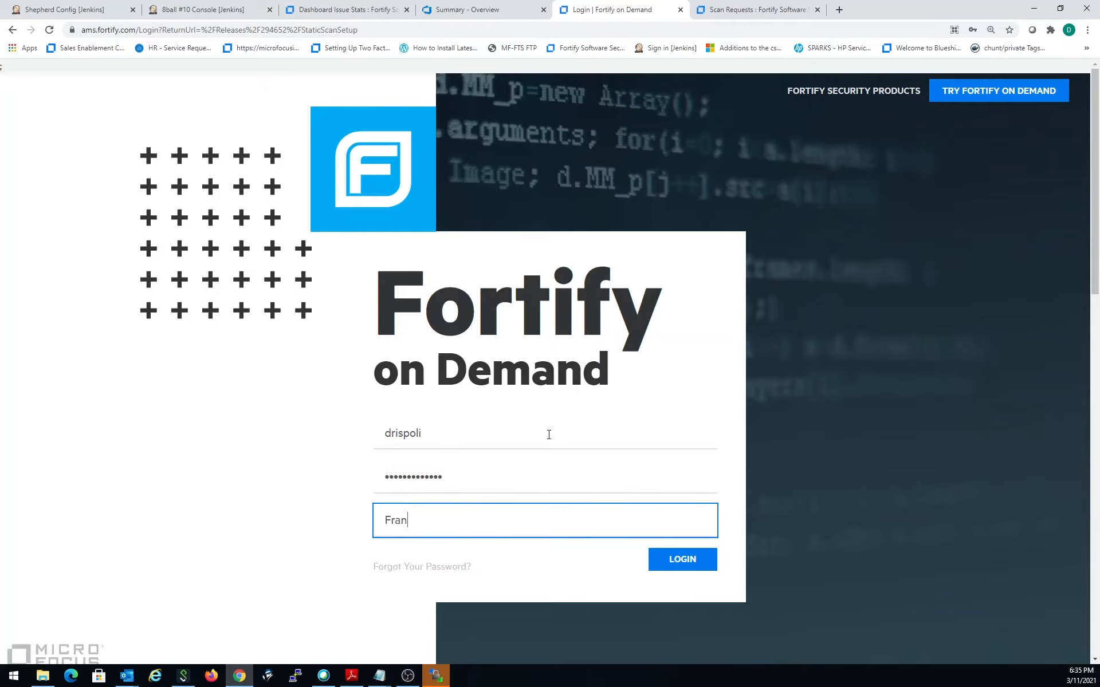
type("nBank")
left_click(703, 568)
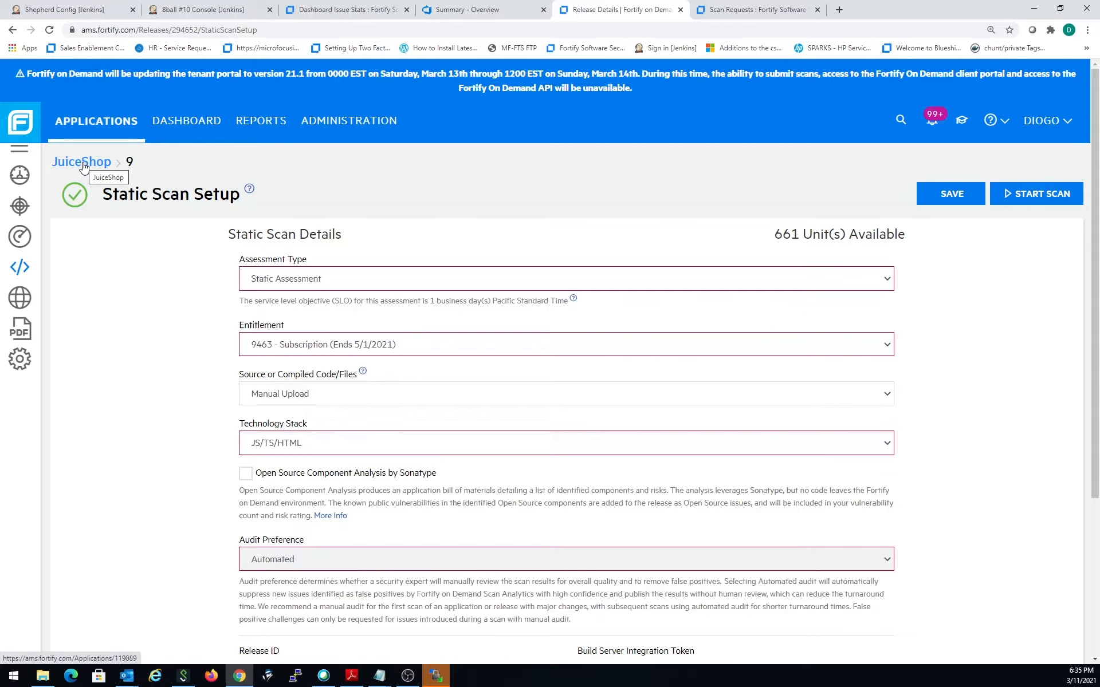
- Search for "shepherd", open the Shepherd application and open the static scan setup for its Release 3
left_click(903, 120)
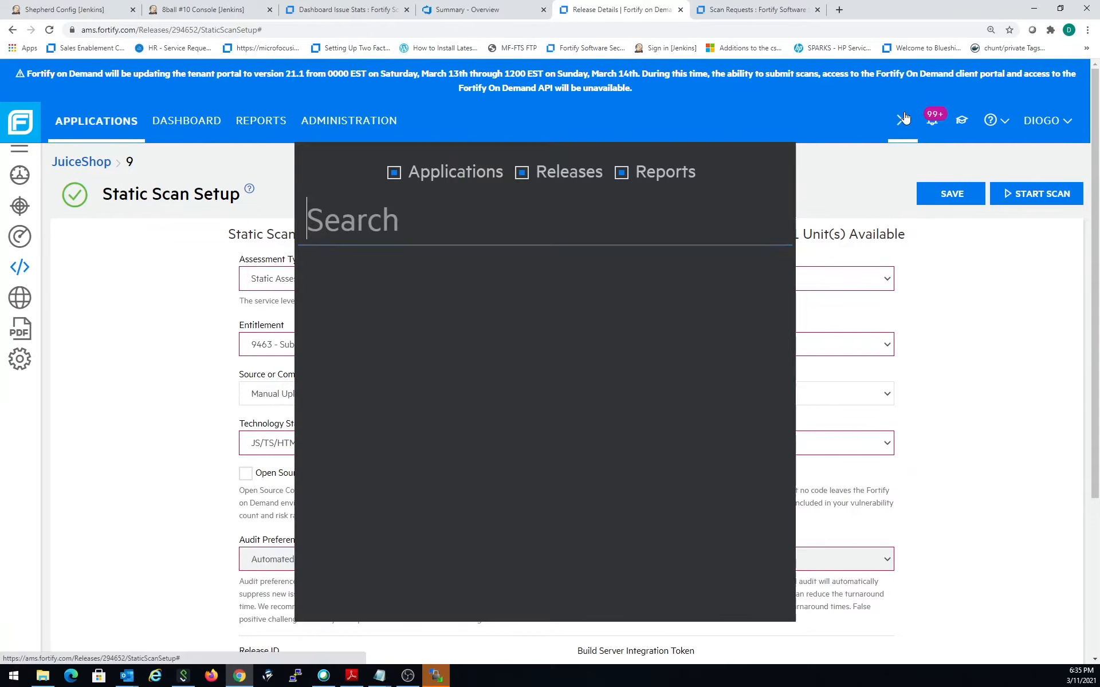
type("shepherd")
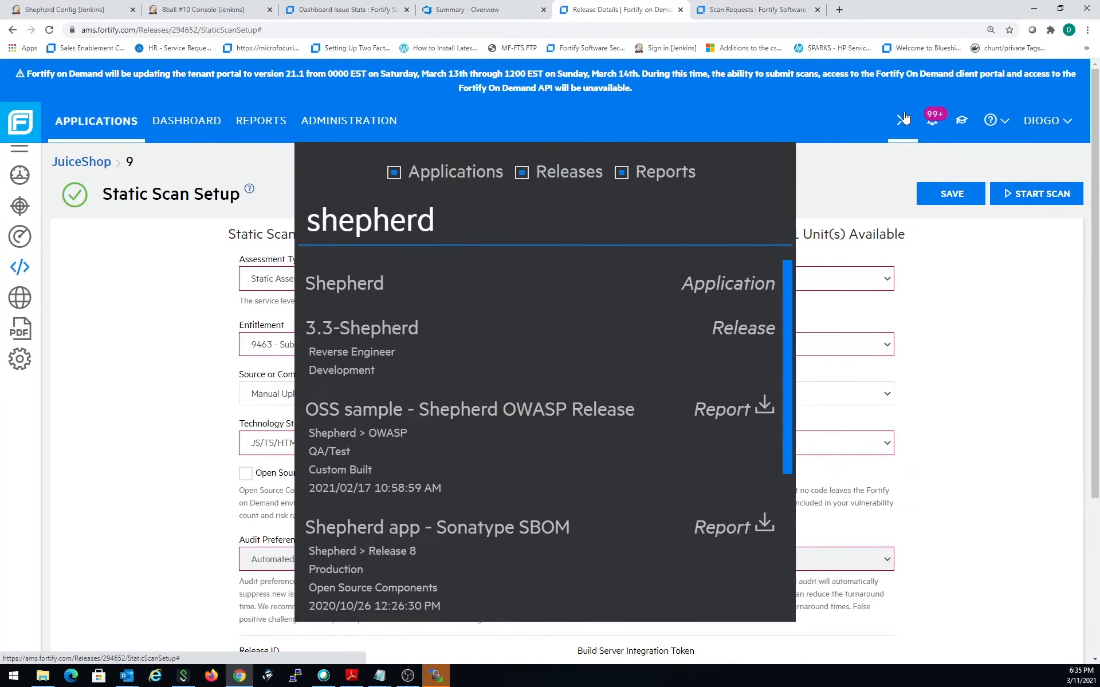
left_click(338, 285)
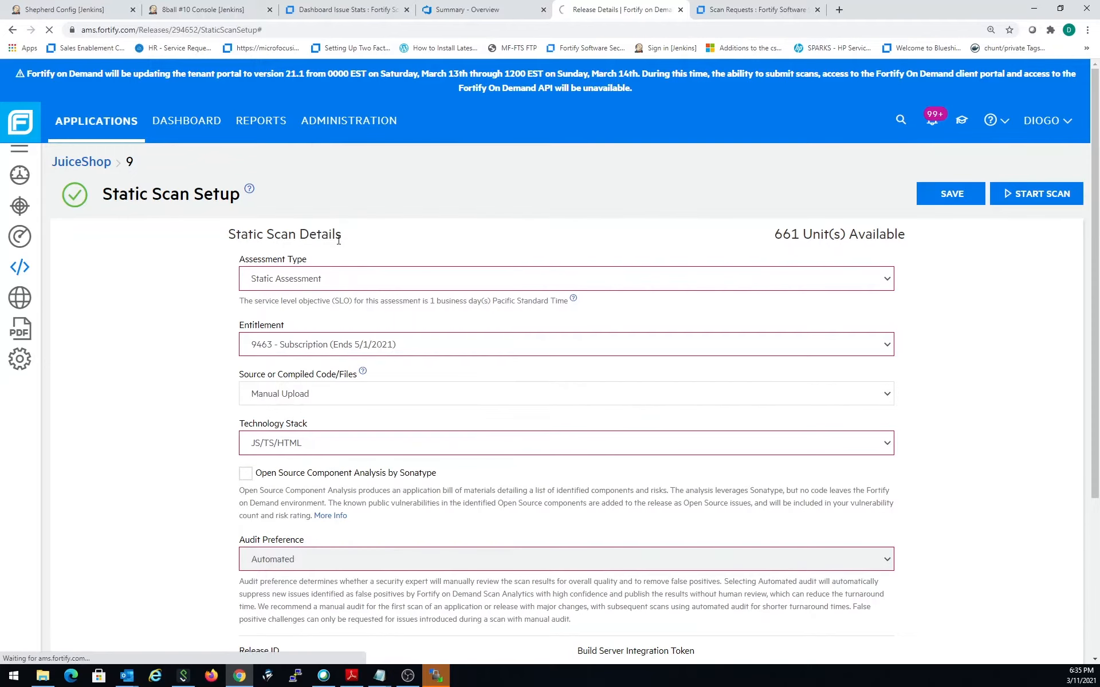
scroll(241, 307, "down", 3)
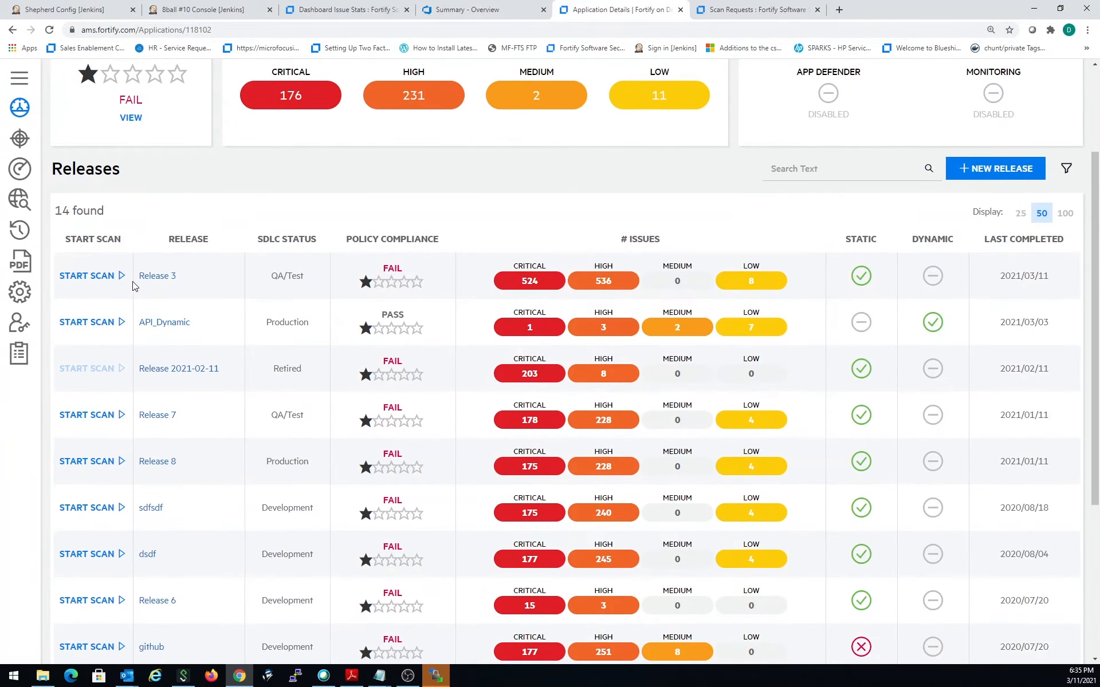
left_click(122, 280)
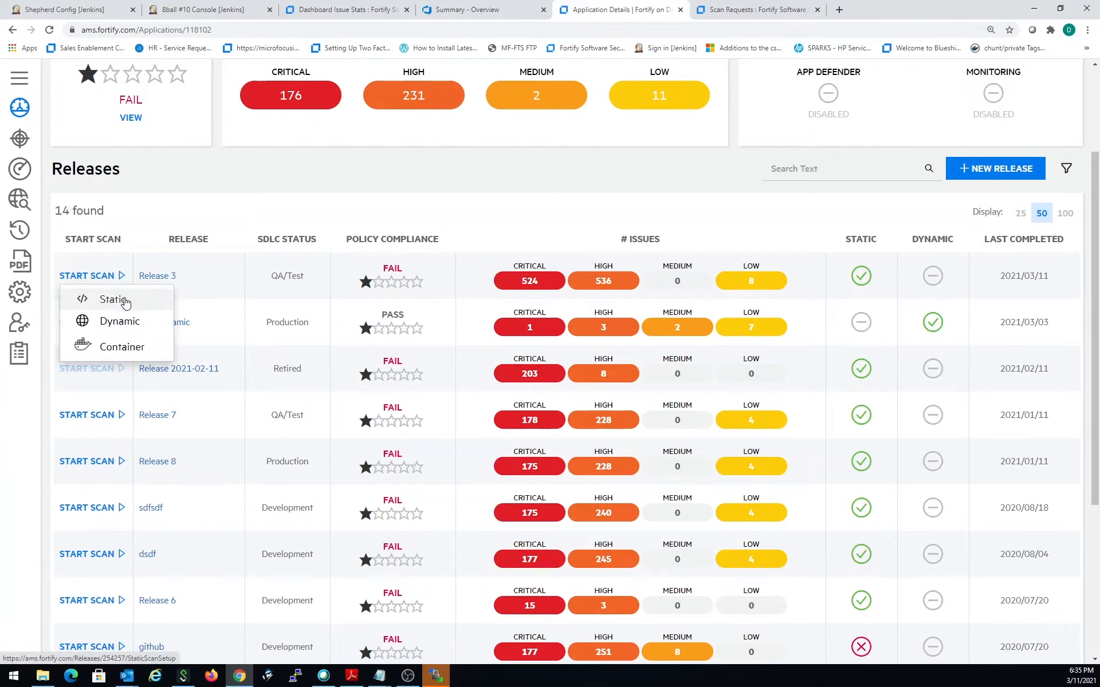
left_click(125, 302)
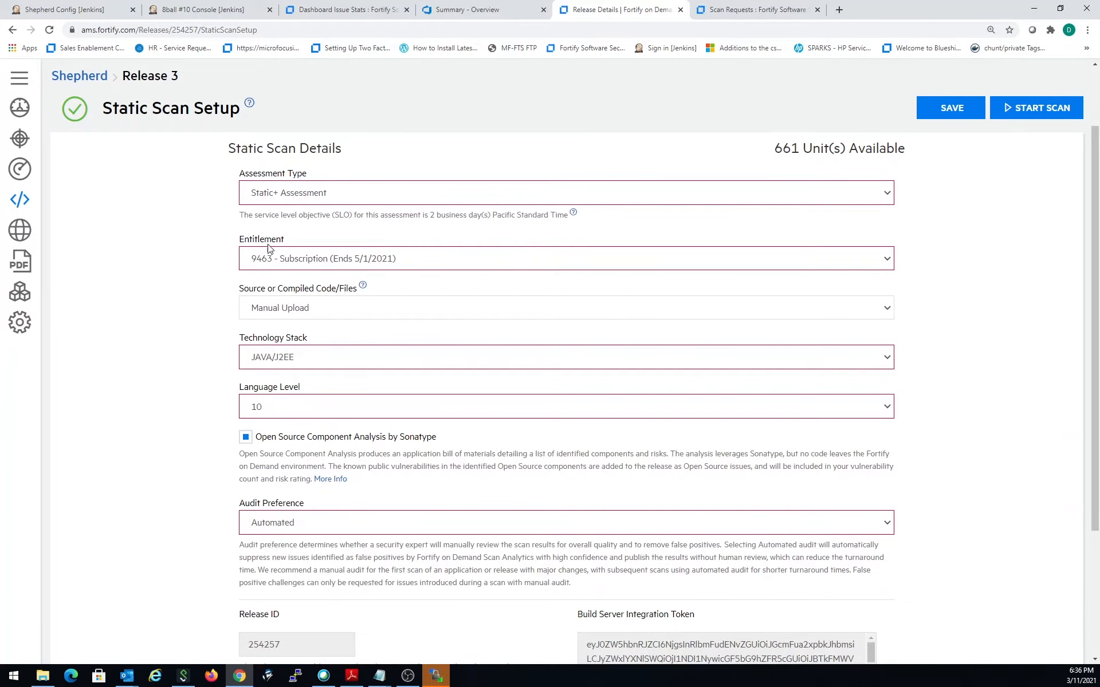
- Review Release 3's static scan details, from assessment type and technology stack to the Release ID and Build Server Integration Token
scroll(295, 315, "down", 1)
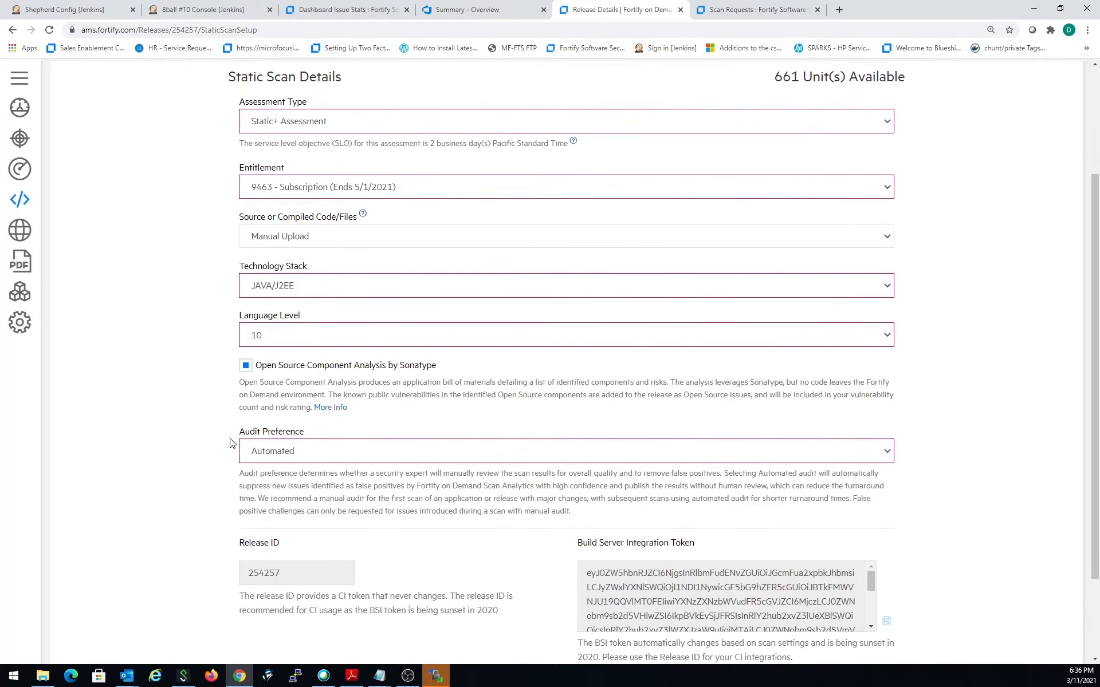
scroll(331, 548, "down", 2)
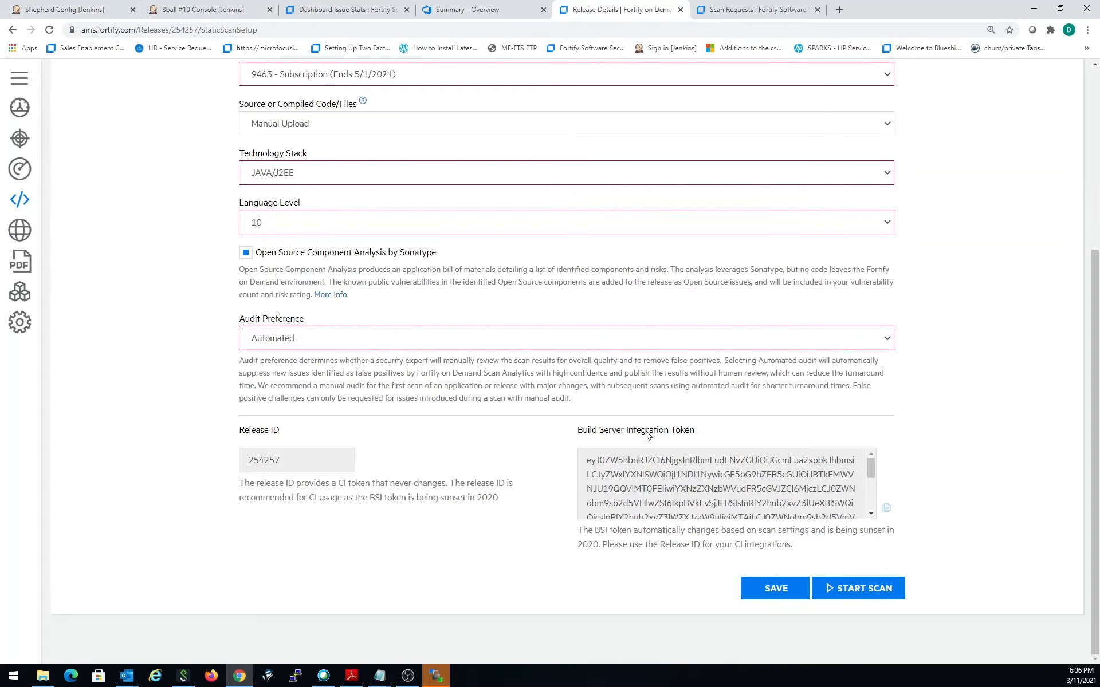
scroll(445, 417, "up", 2)
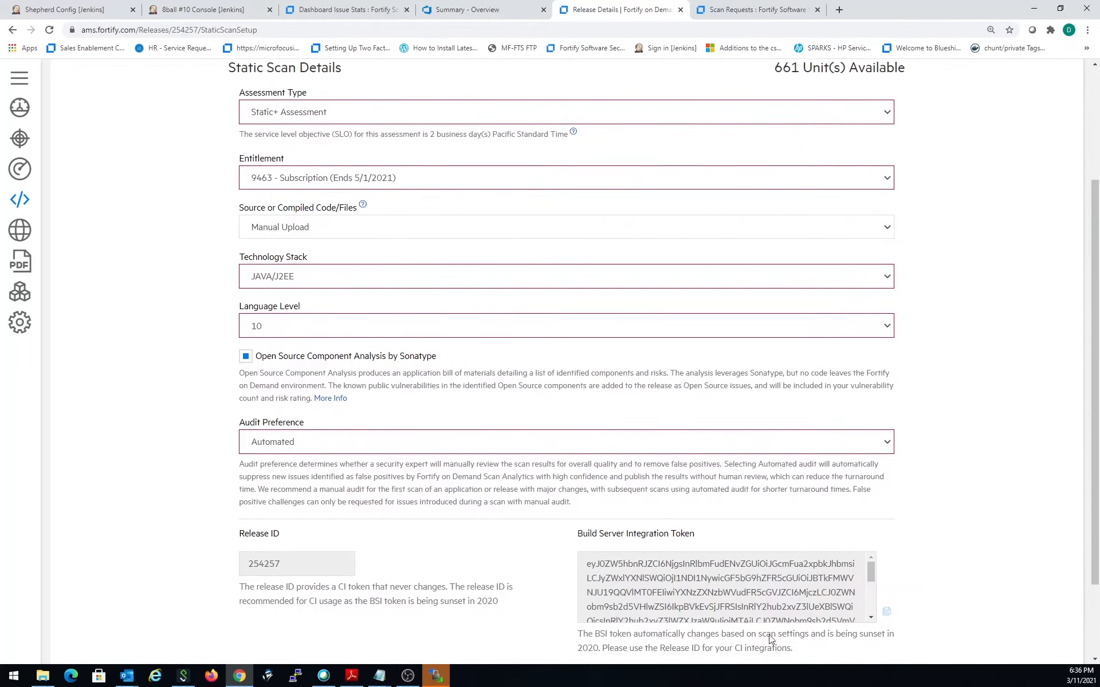
scroll(609, 511, "down", 1)
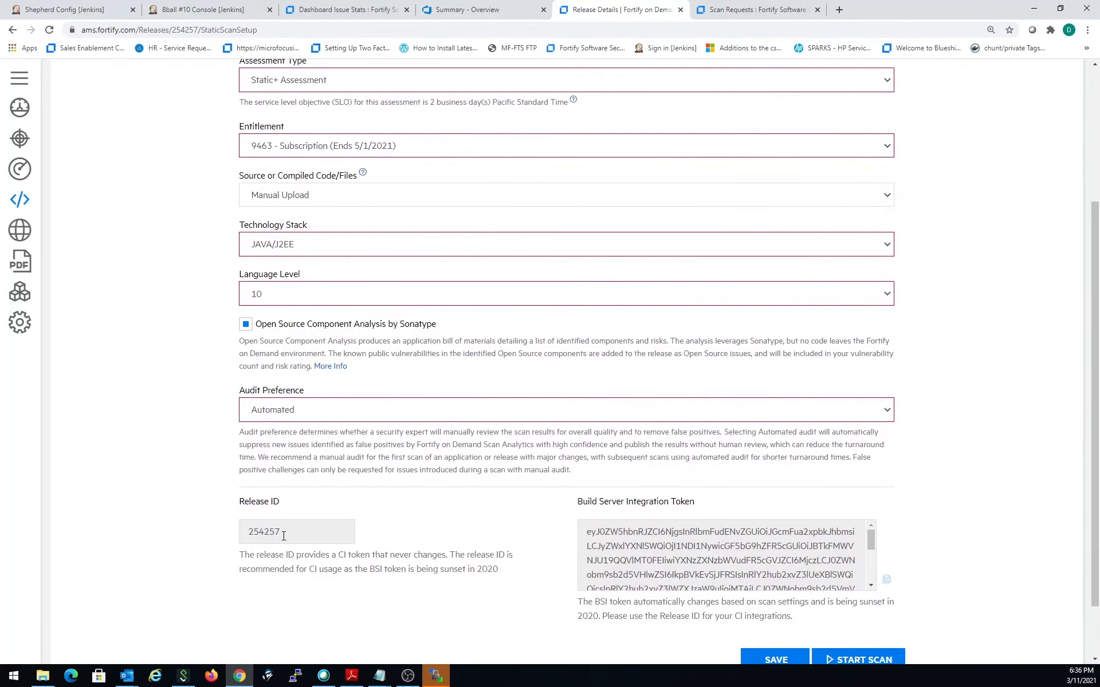
scroll(377, 424, "up", 1)
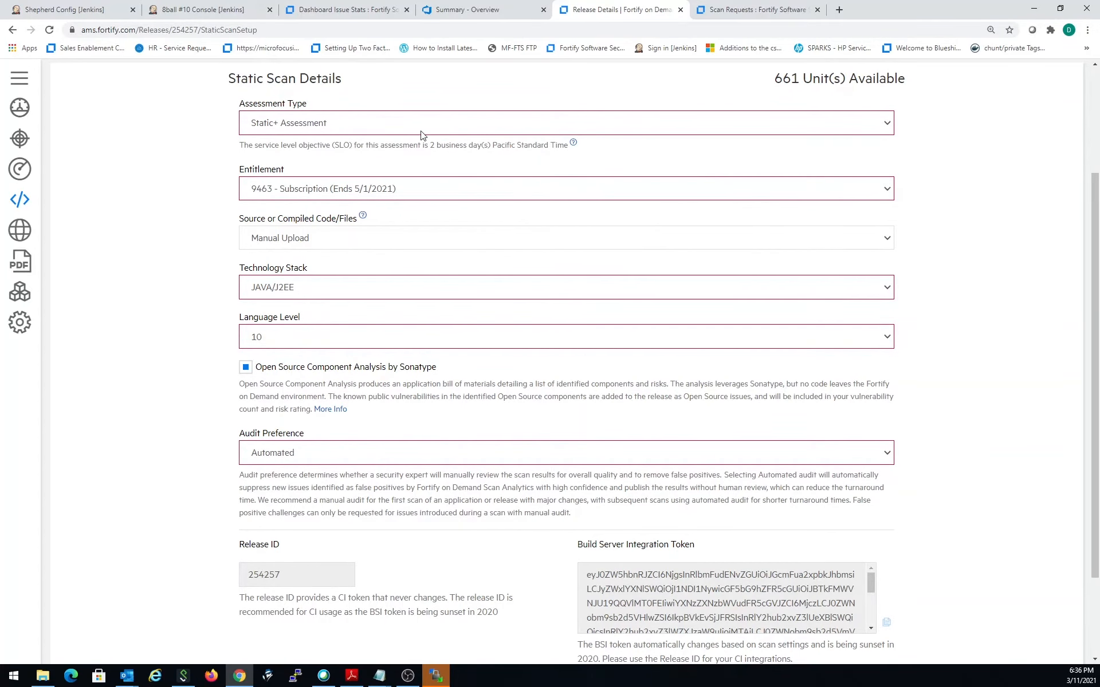
scroll(286, 586, "down", 2)
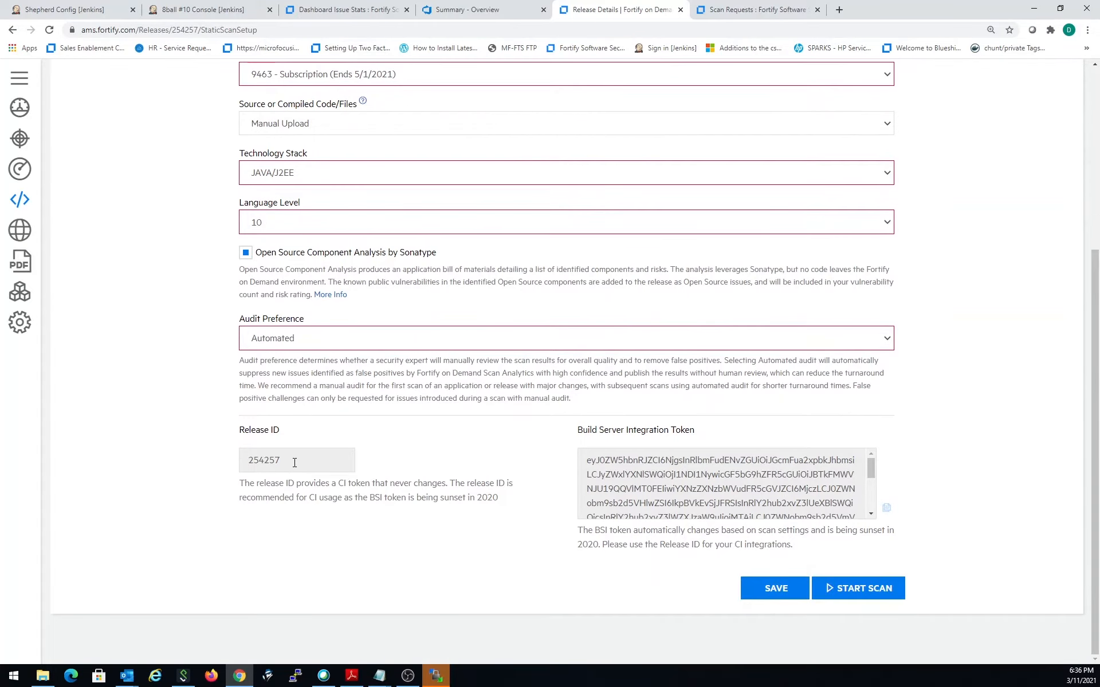
- Copy the release ID and return to Shepherd's Jenkins configuration to compare it with the Release ID and BSI Token fields
double_click(294, 462)
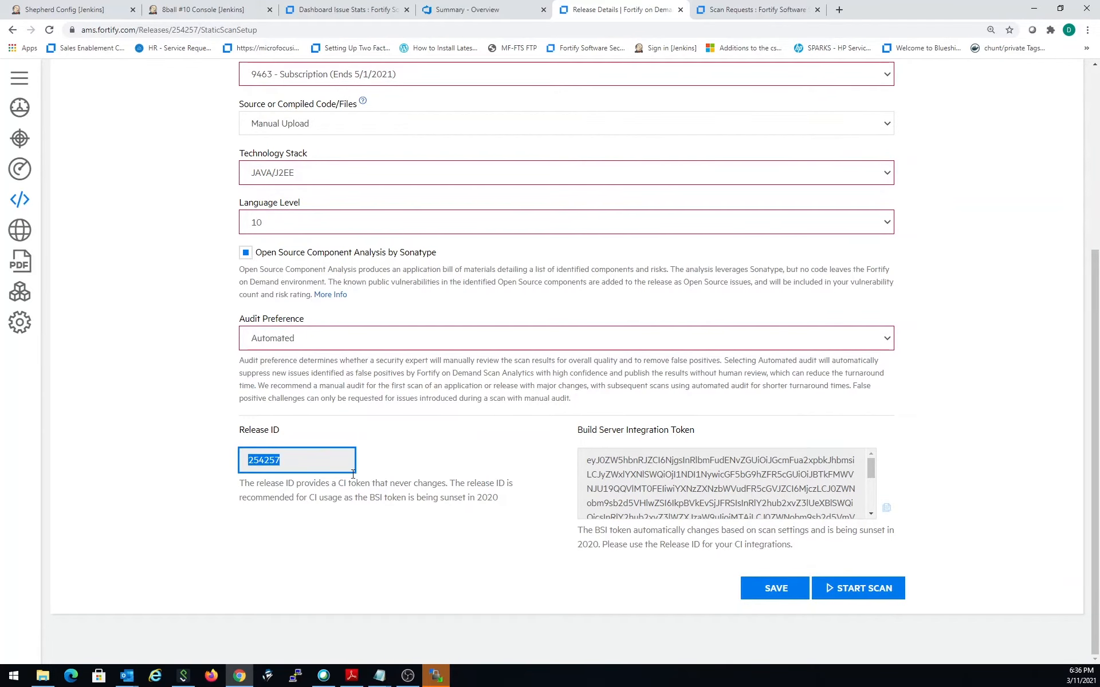
right_click(271, 461)
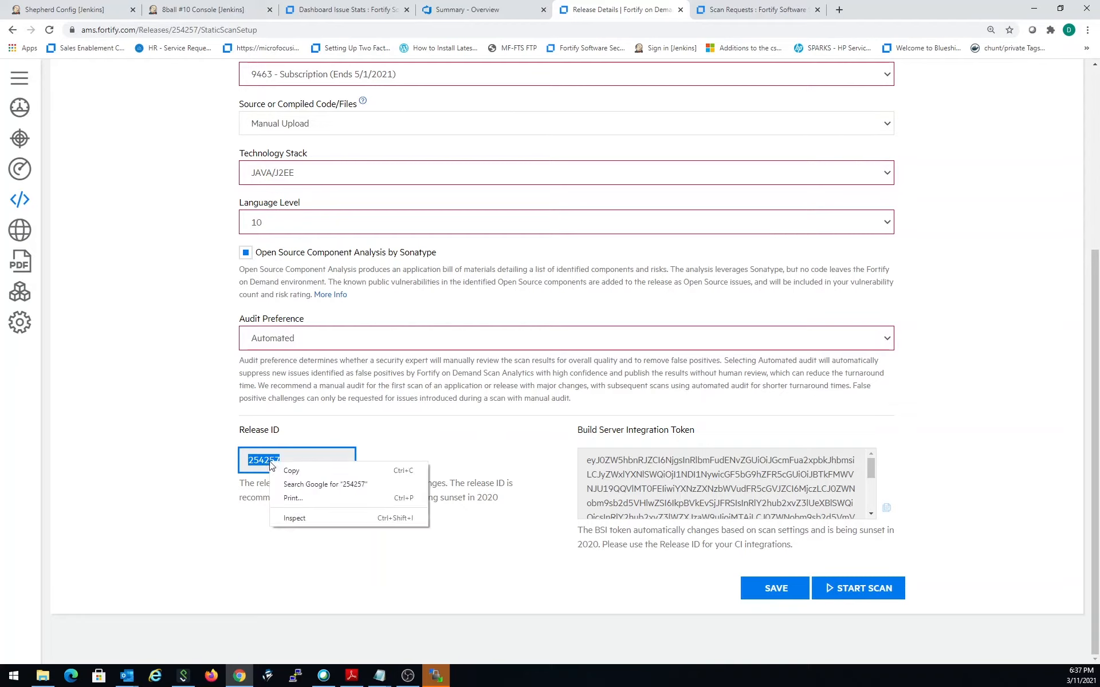
left_click(287, 466)
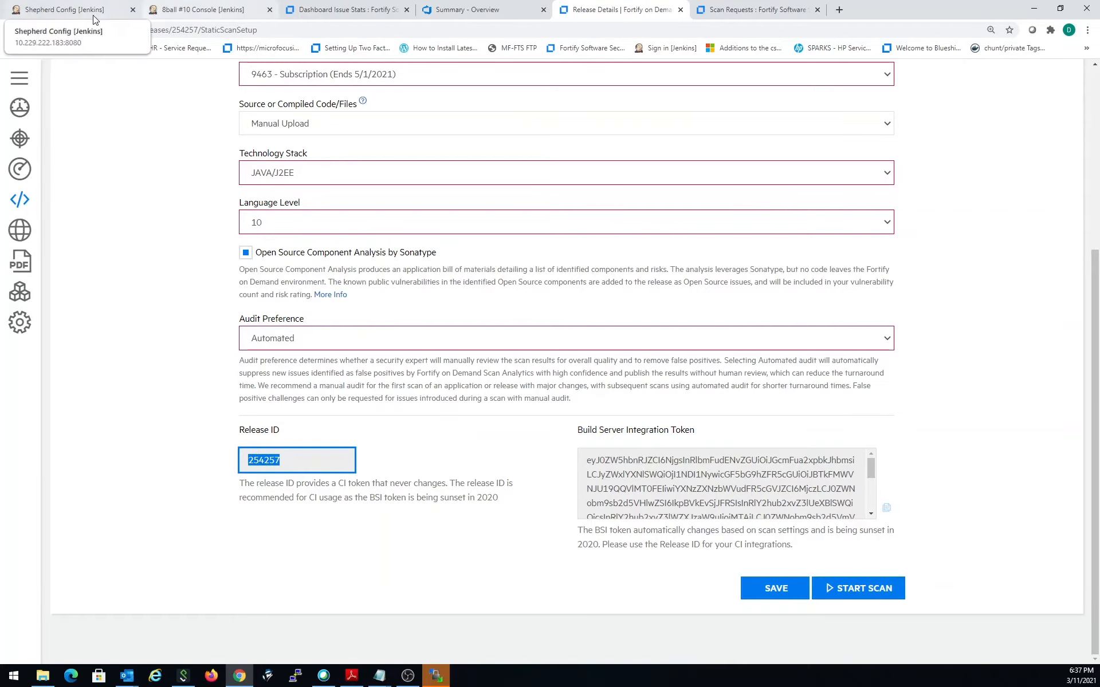
left_click(63, 10)
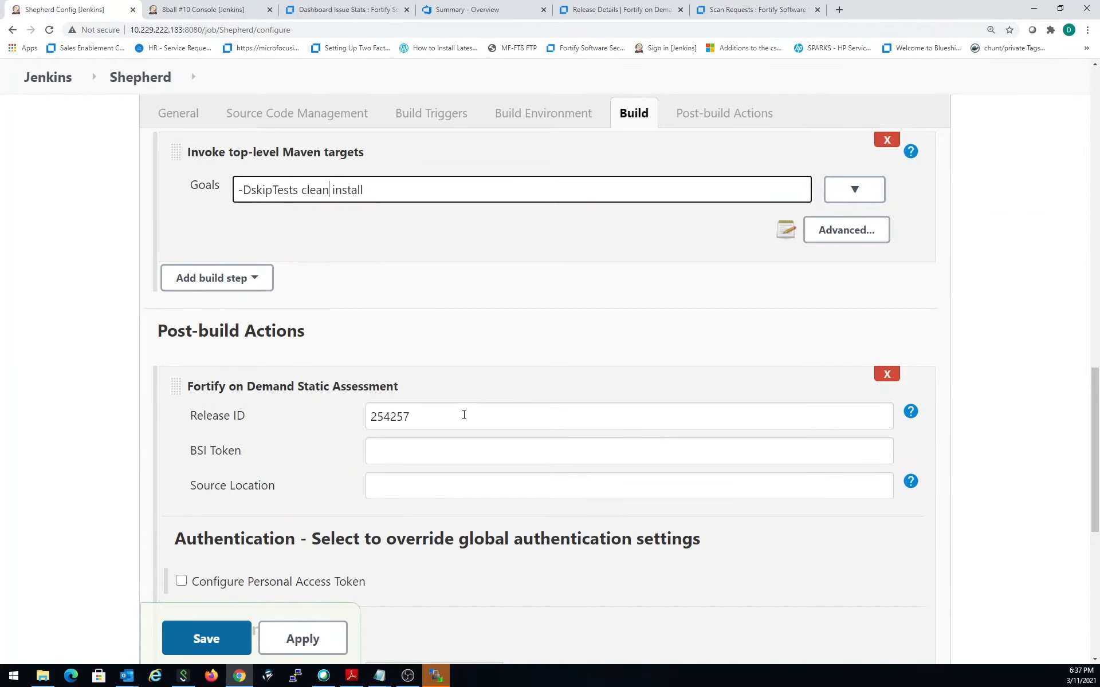
left_click_drag(465, 417, 347, 416)
left_click(398, 454)
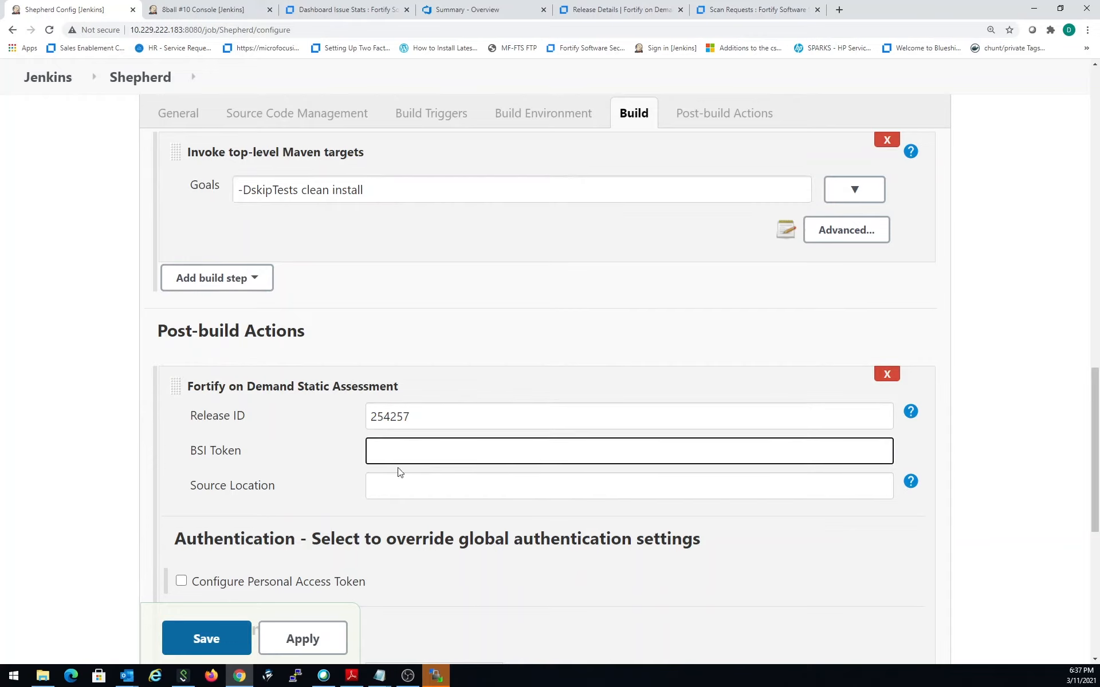
left_click(382, 416)
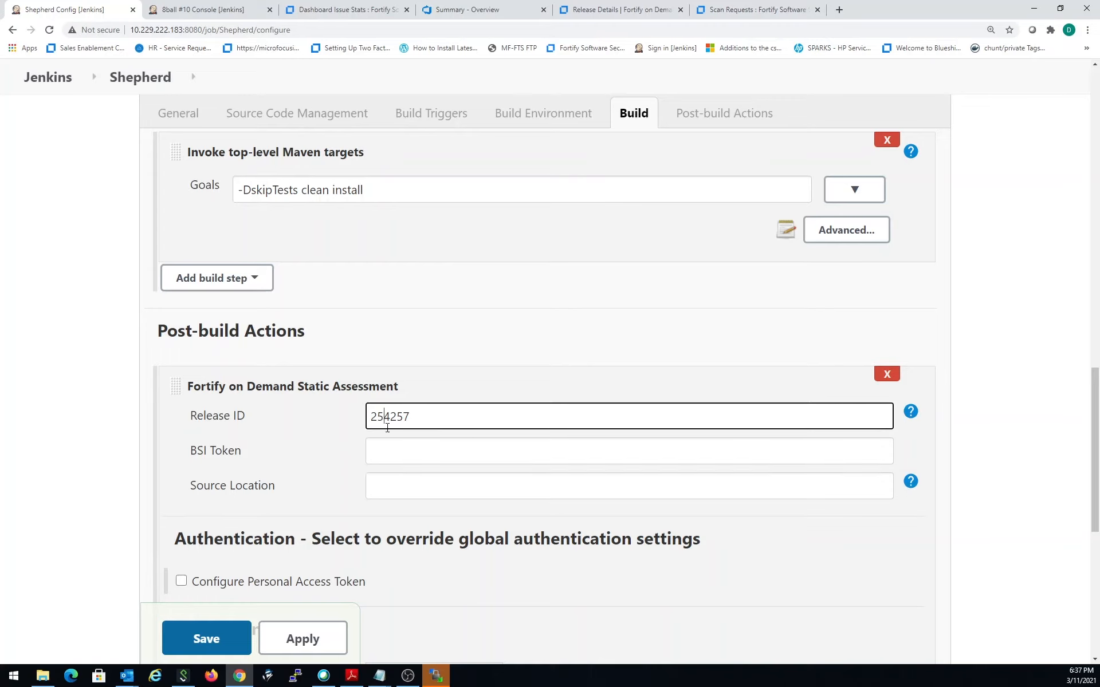
left_click(369, 450)
- Set the Fortify on Demand assessment's entitlement preference to Subscription Only
scroll(329, 487, "down", 2)
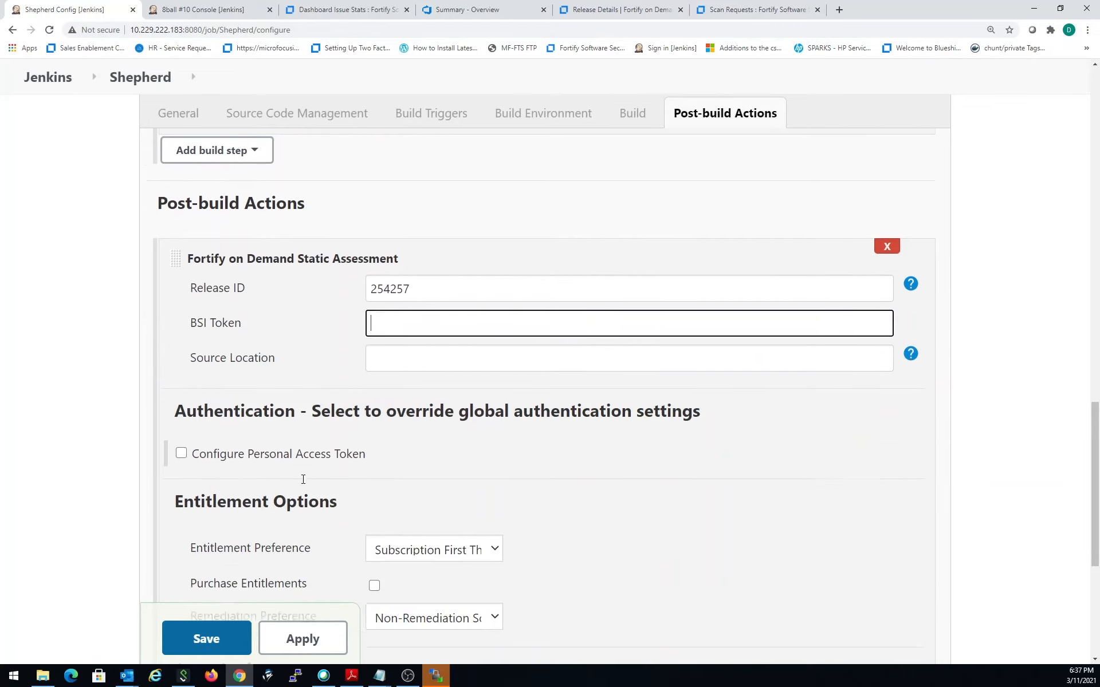
scroll(265, 423, "down", 1)
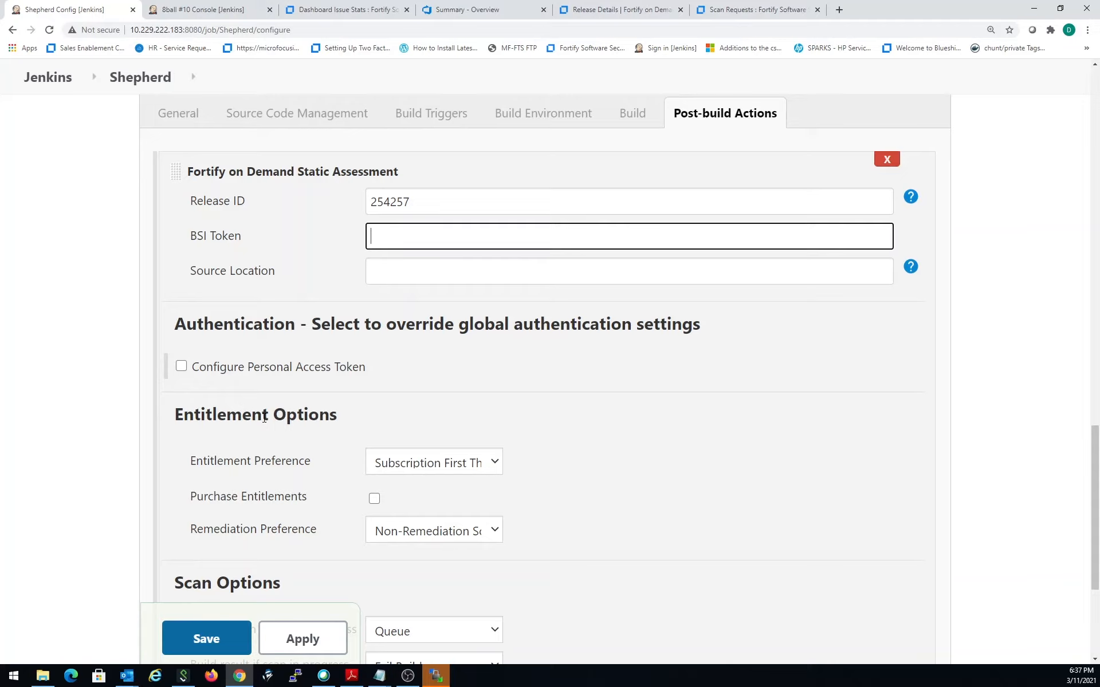
scroll(483, 373, "down", 2)
left_click(458, 349)
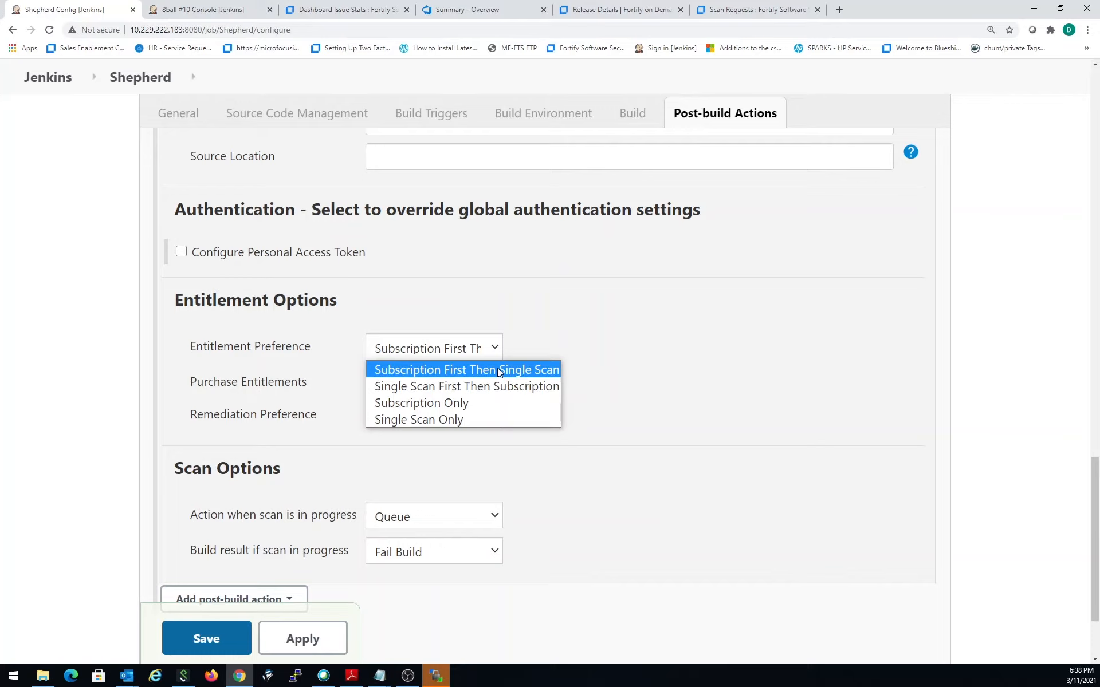
left_click(481, 405)
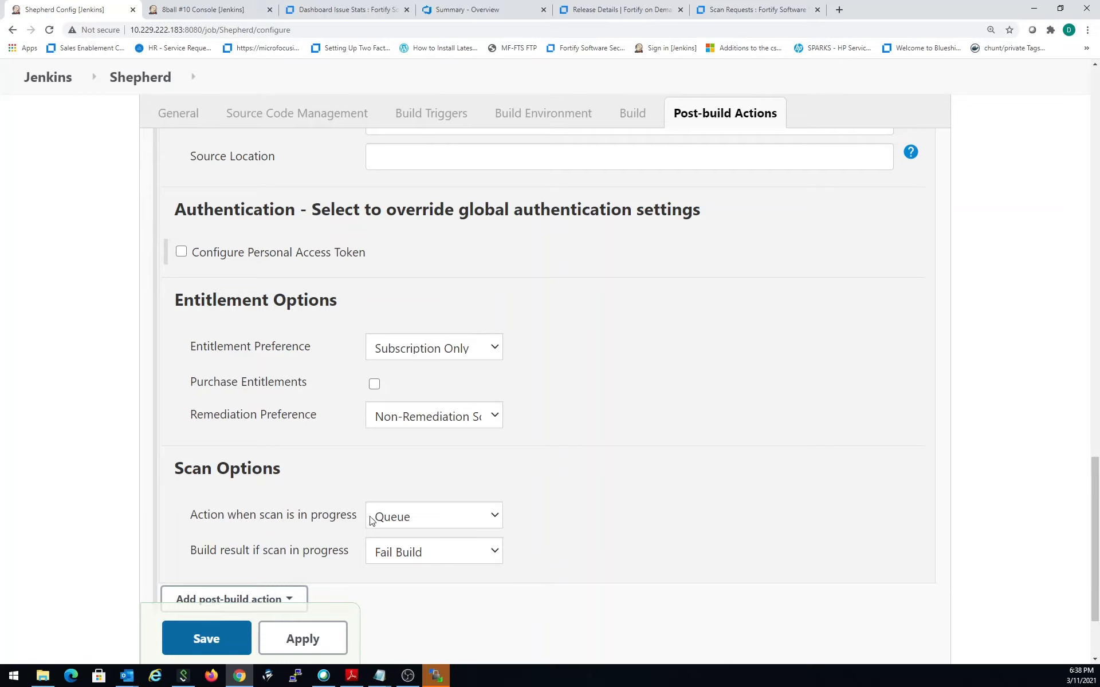
- Keep Queue as the action for a scan in progress, set its build result to Provide Warning, and save the Shepherd configuration
left_click(421, 518)
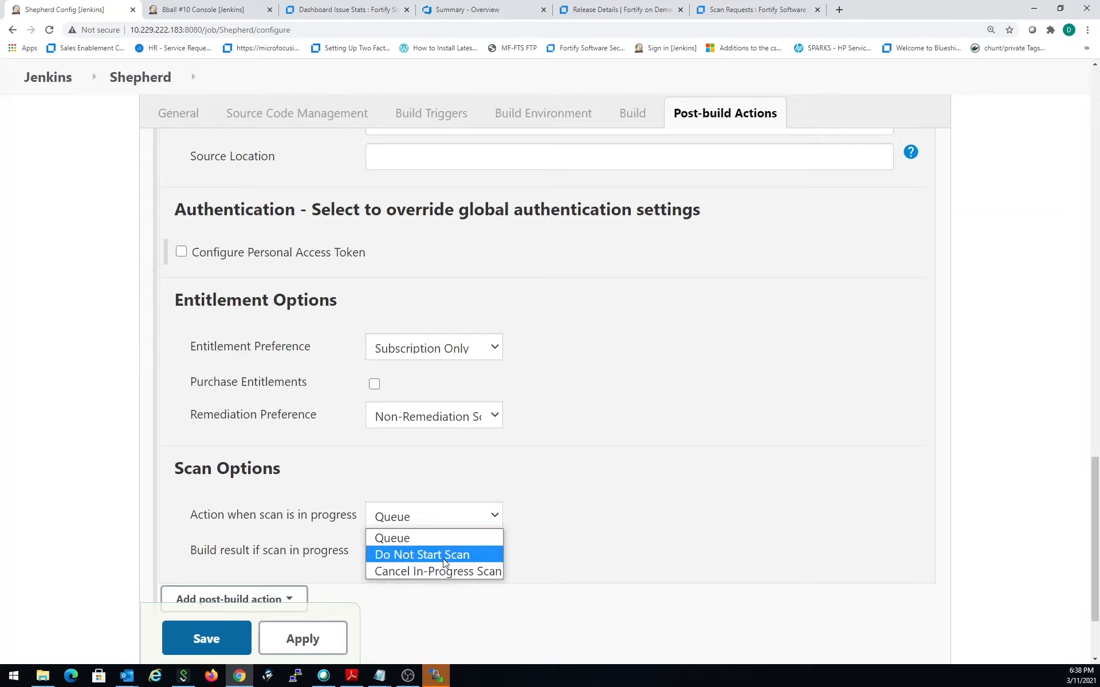
left_click(447, 541)
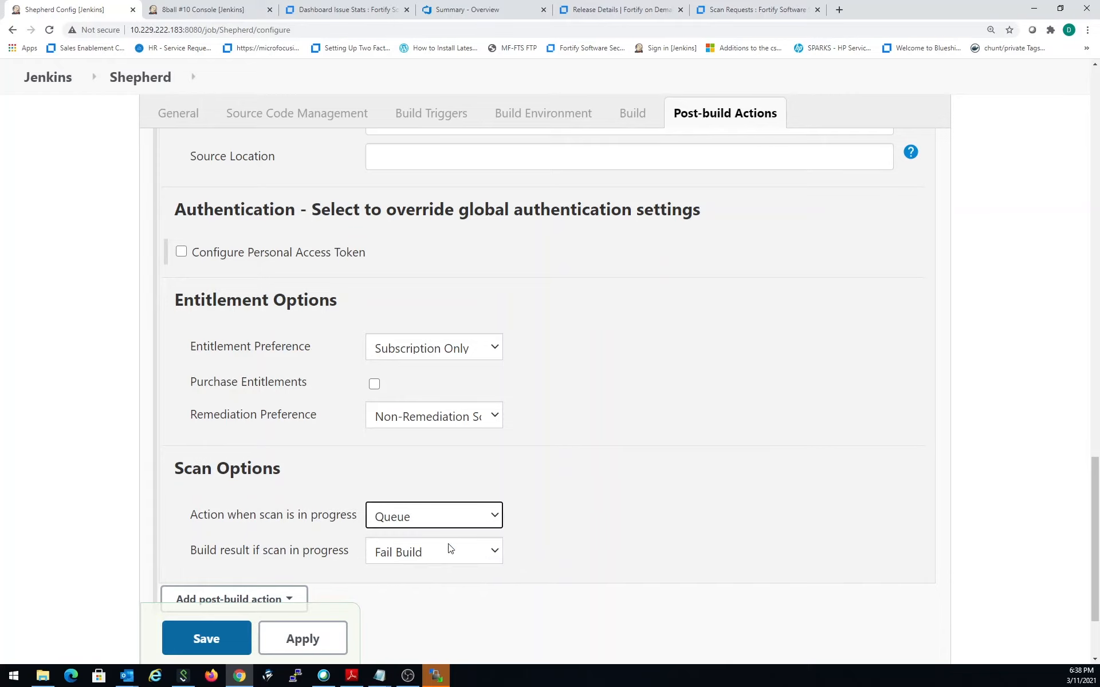
scroll(281, 459, "down", 1)
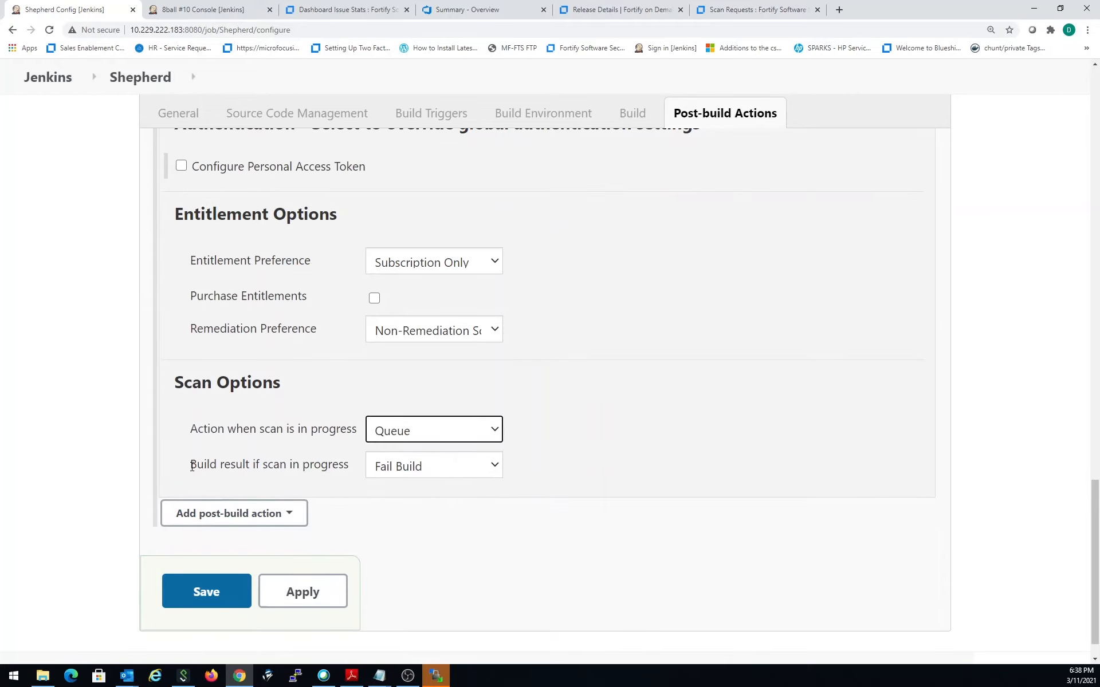
left_click(411, 470)
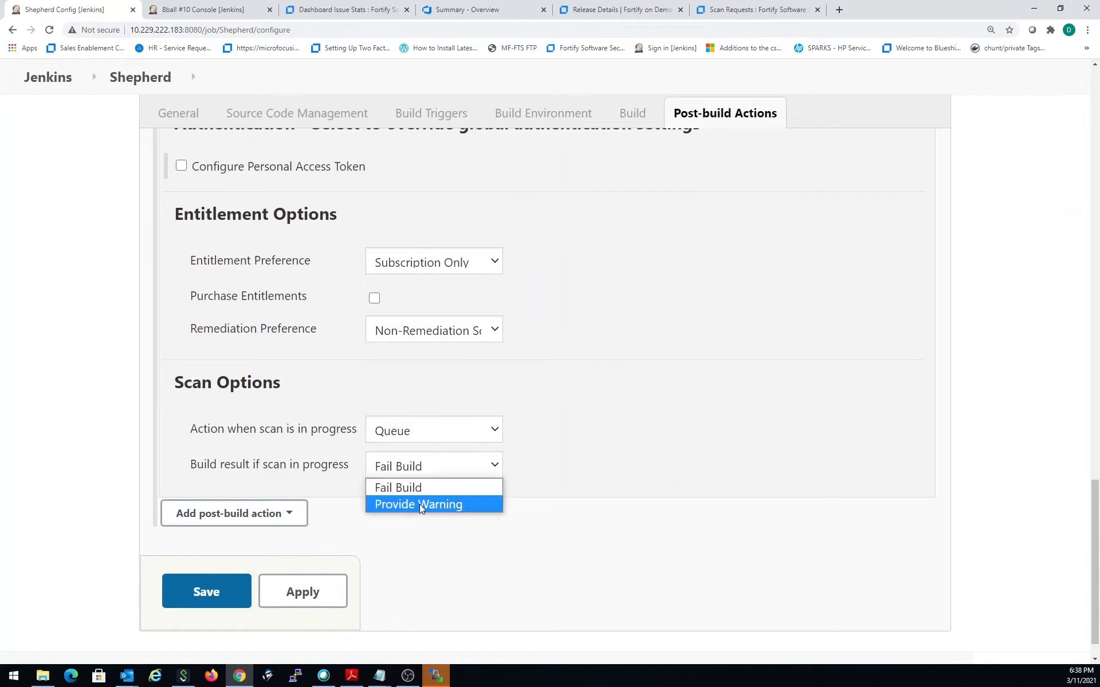
left_click(419, 504)
left_click(417, 468)
left_click(450, 505)
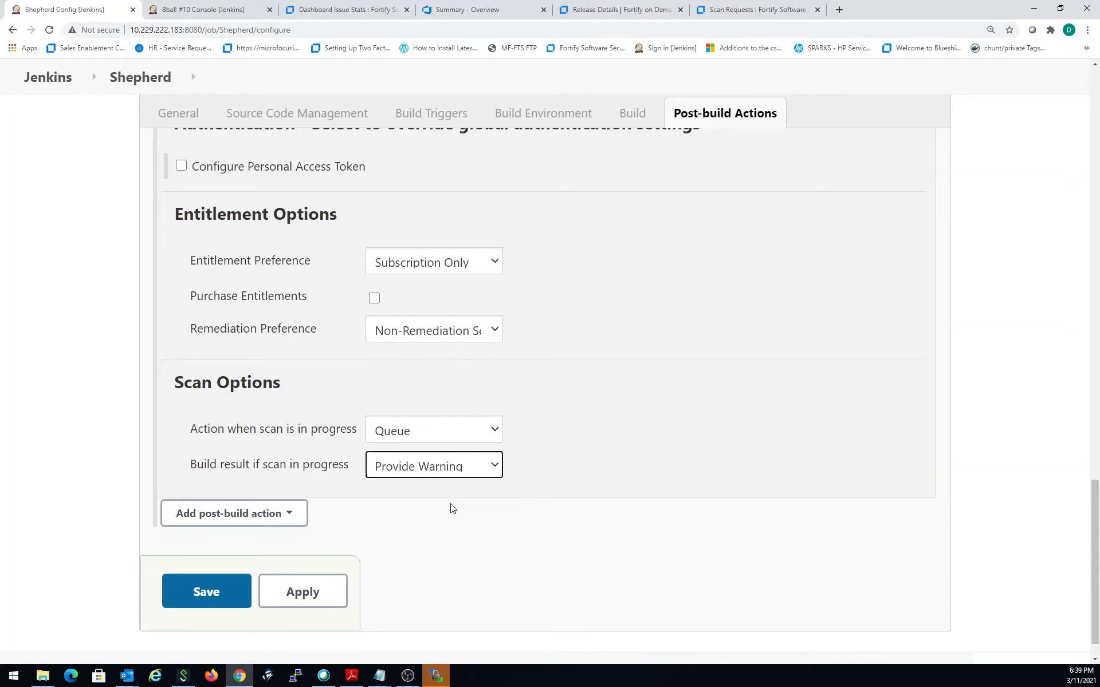
left_click(207, 590)
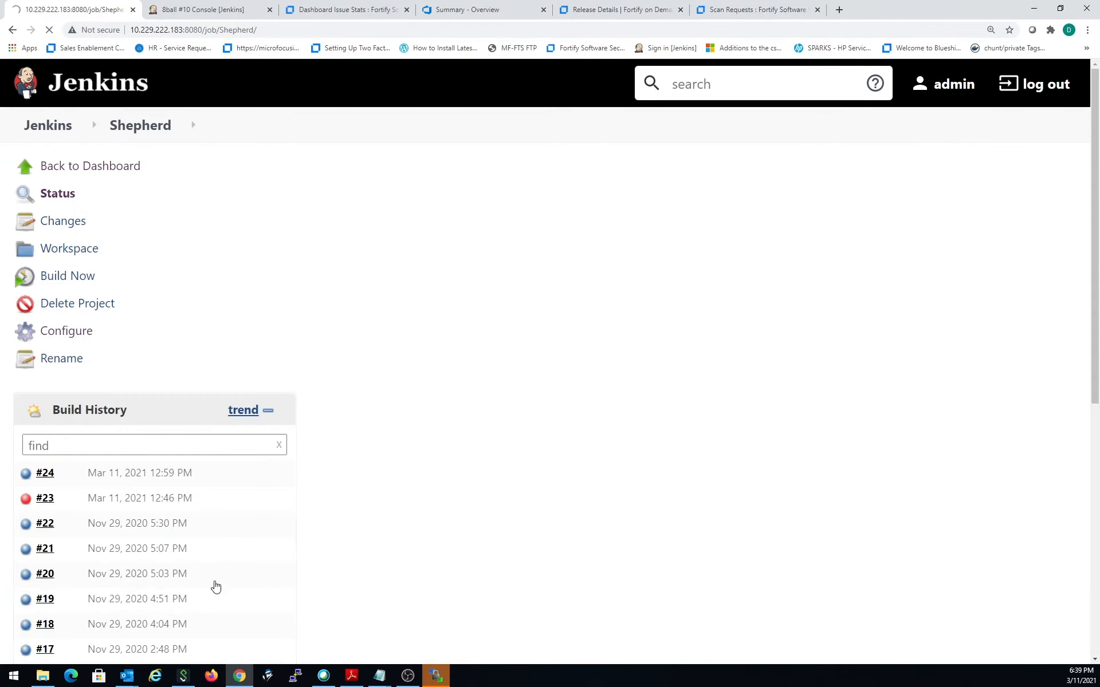
- Start a new build of the Shepherd project and open that build's console output
left_click(55, 278)
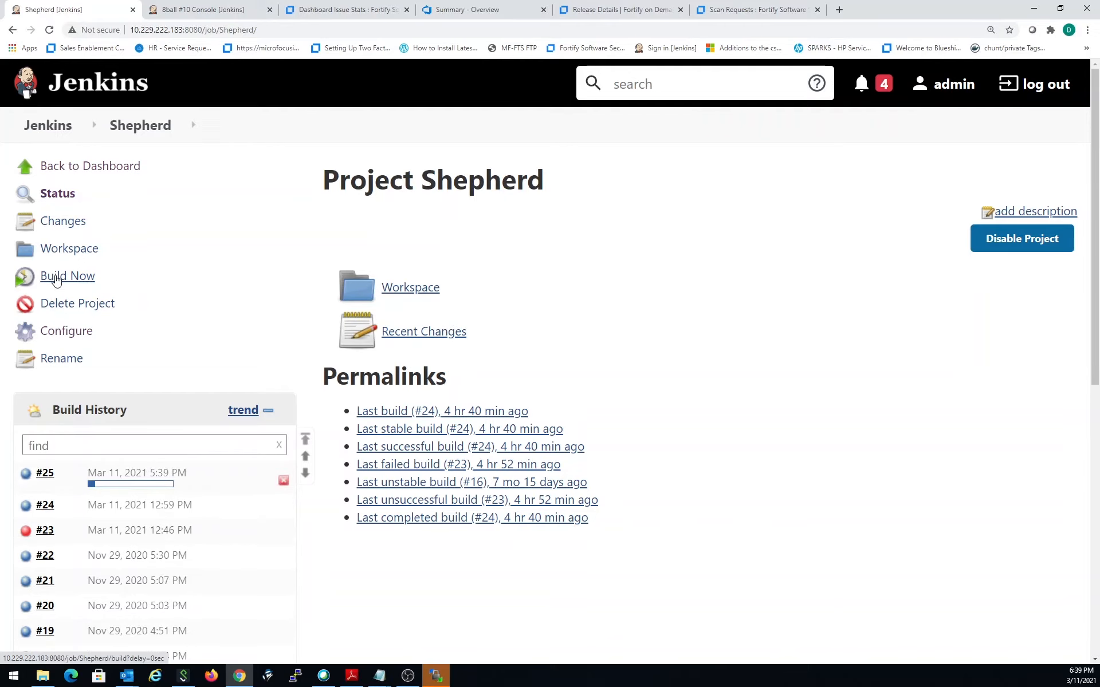
left_click(44, 473)
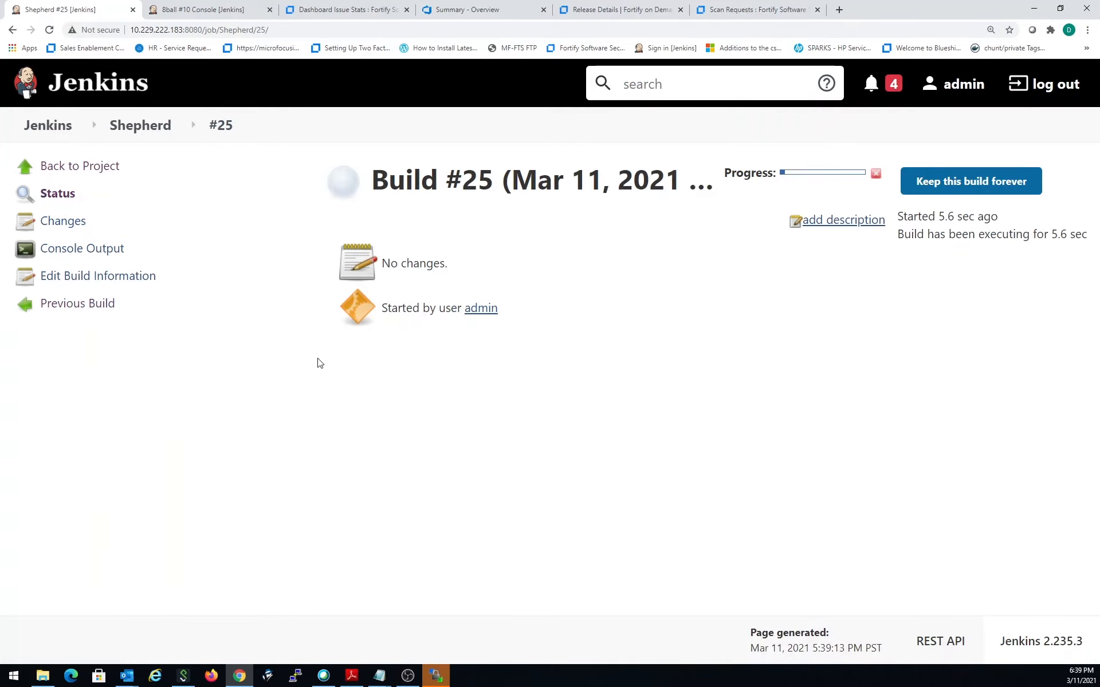
left_click(55, 248)
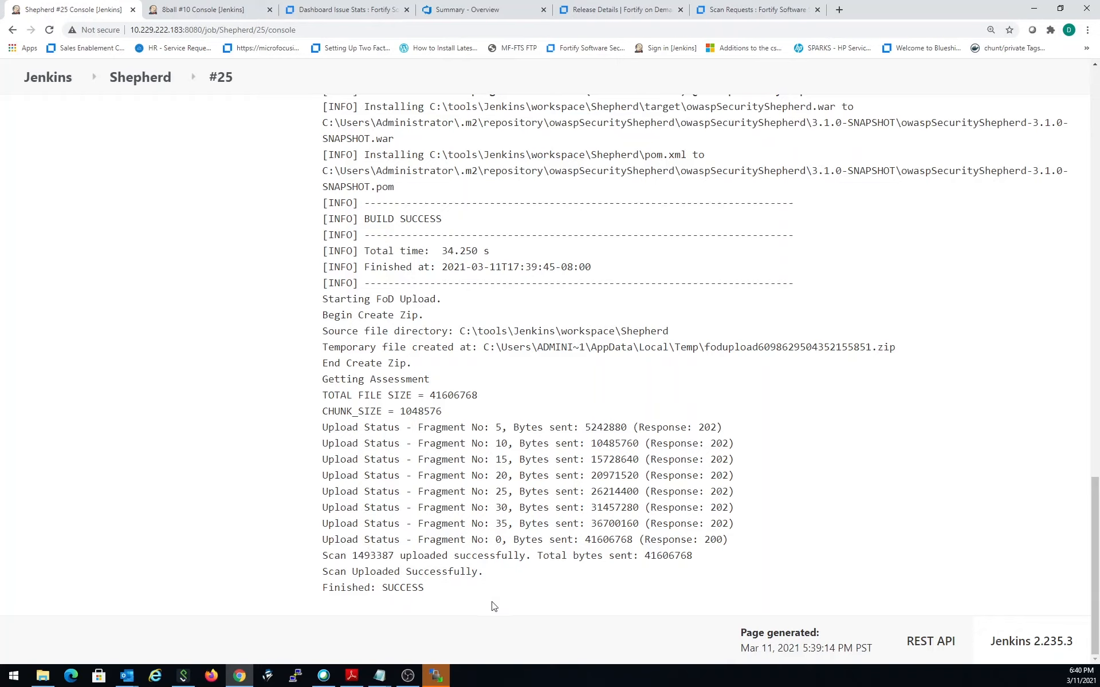
- Review the console output from the Fortify on Demand upload back to the Maven build start, and return to the Shepherd project page
scroll(494, 606, "up", 5)
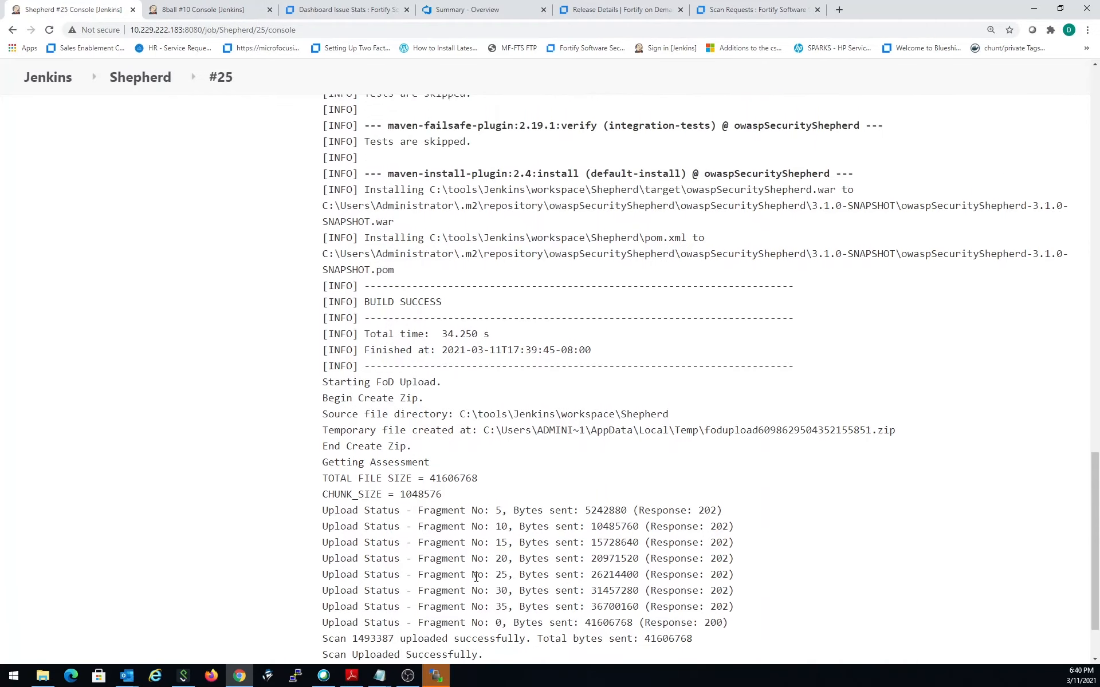
scroll(485, 581, "up", 12)
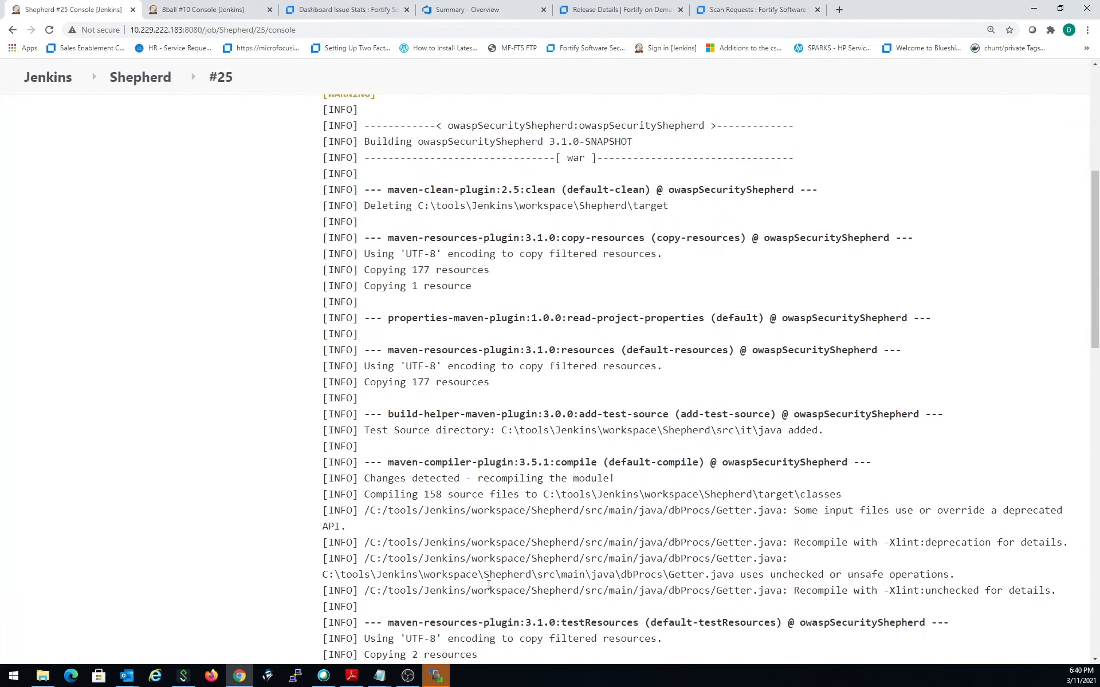
scroll(489, 585, "up", 6)
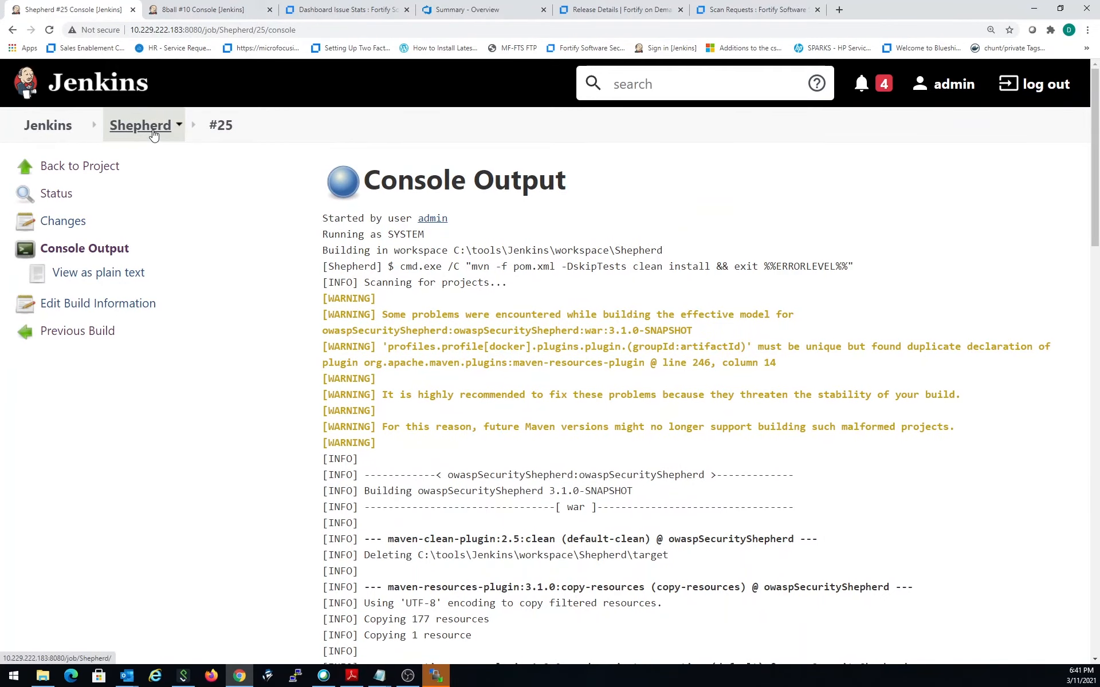
left_click(141, 125)
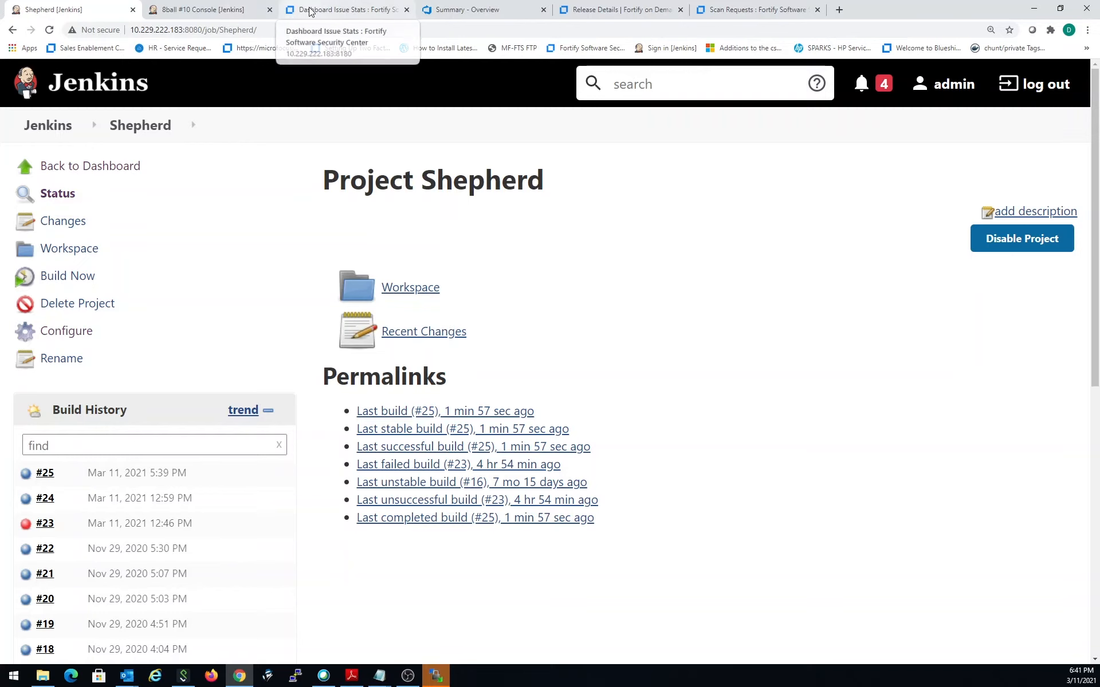
- Switch to Azure DevOps and open the service connections in the settings of the 8ball - Local Agent project
left_click(467, 9)
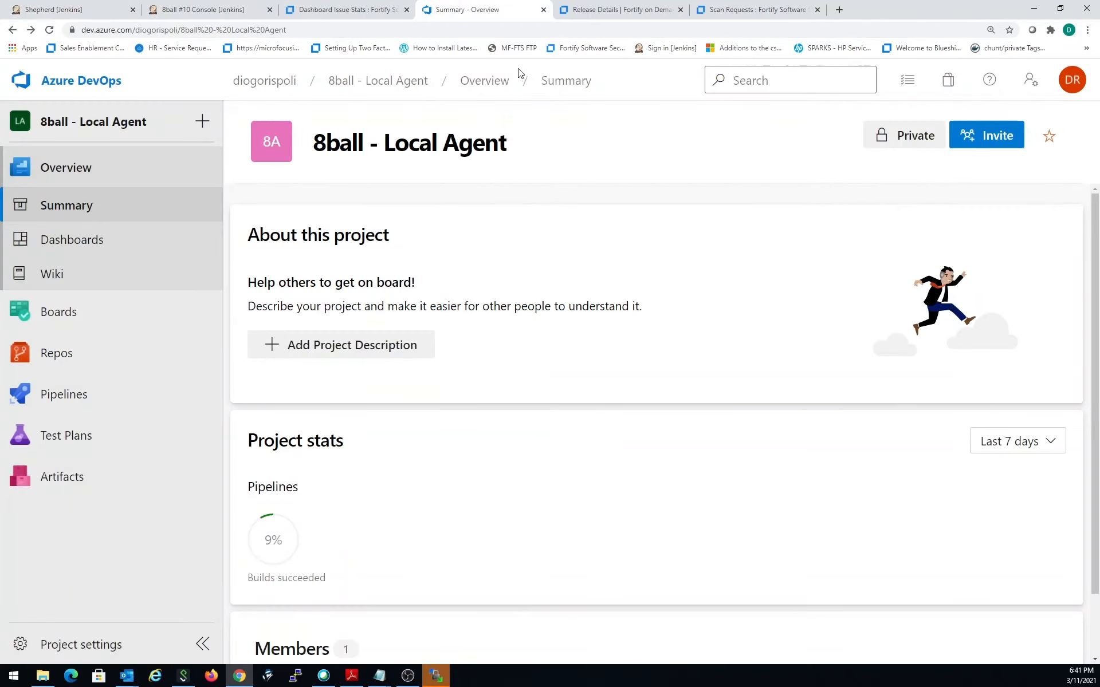
left_click(280, 91)
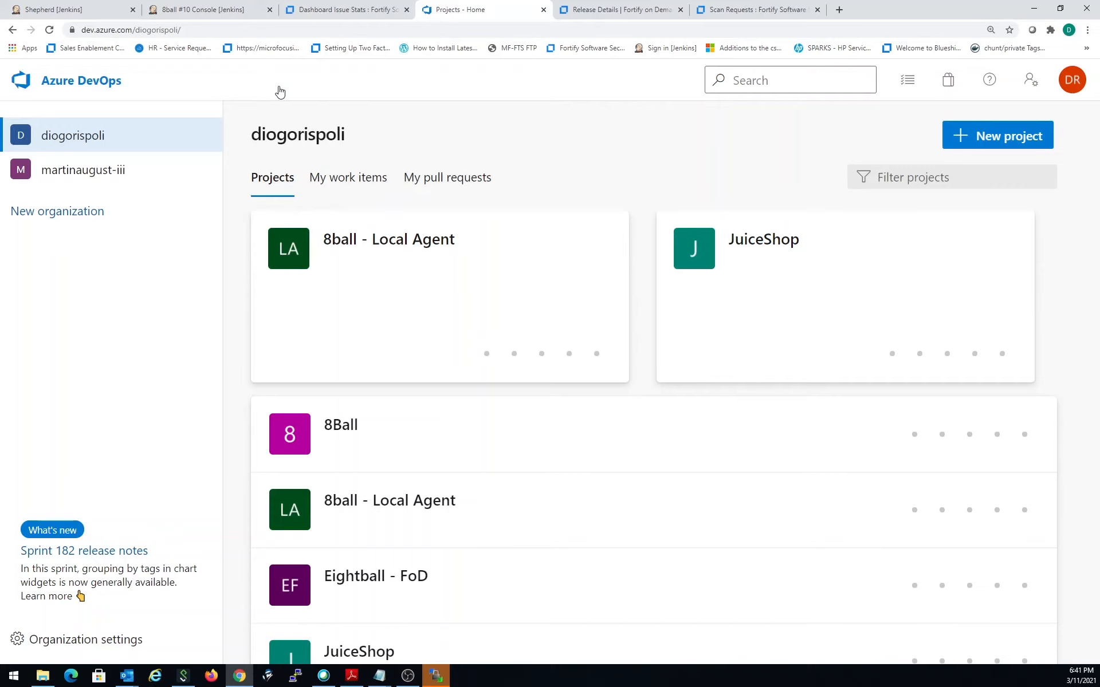
left_click(429, 262)
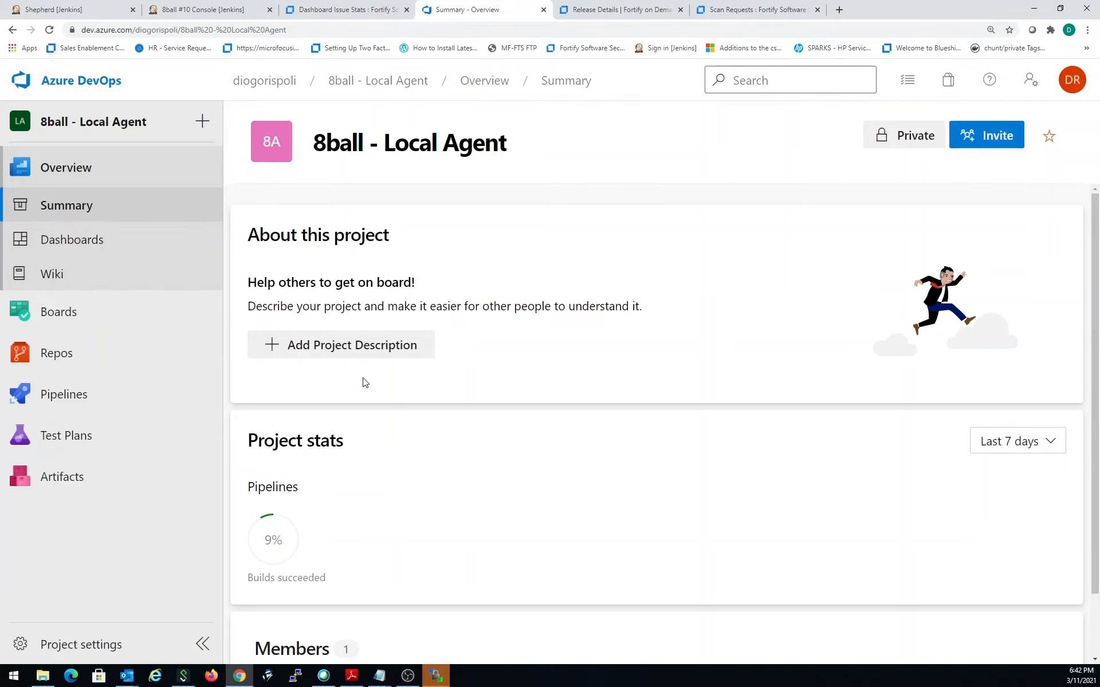
left_click(140, 646)
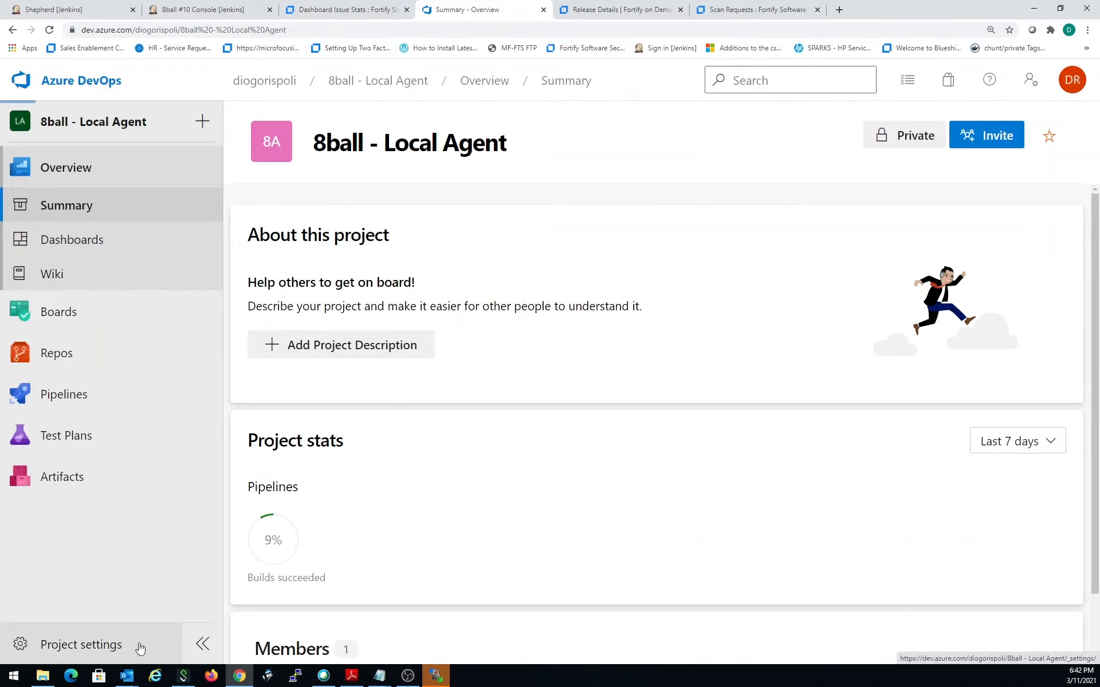
scroll(135, 539, "down", 2)
scroll(135, 544, "down", 2)
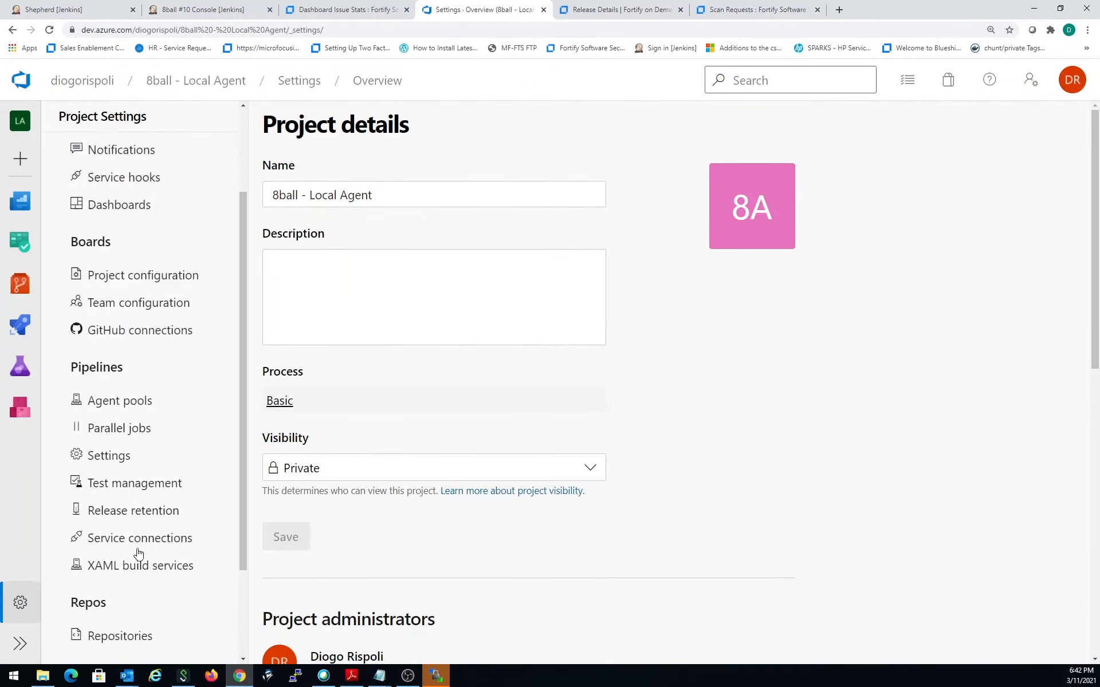
left_click(144, 510)
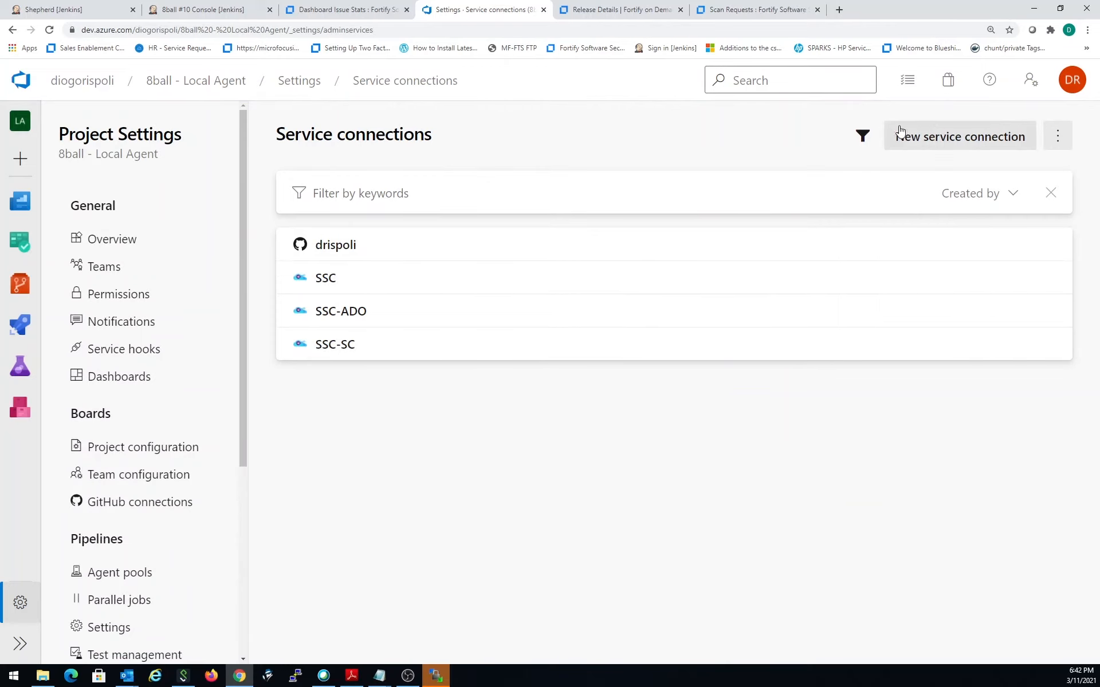
- Begin a new service connection of the Generic type
left_click(945, 141)
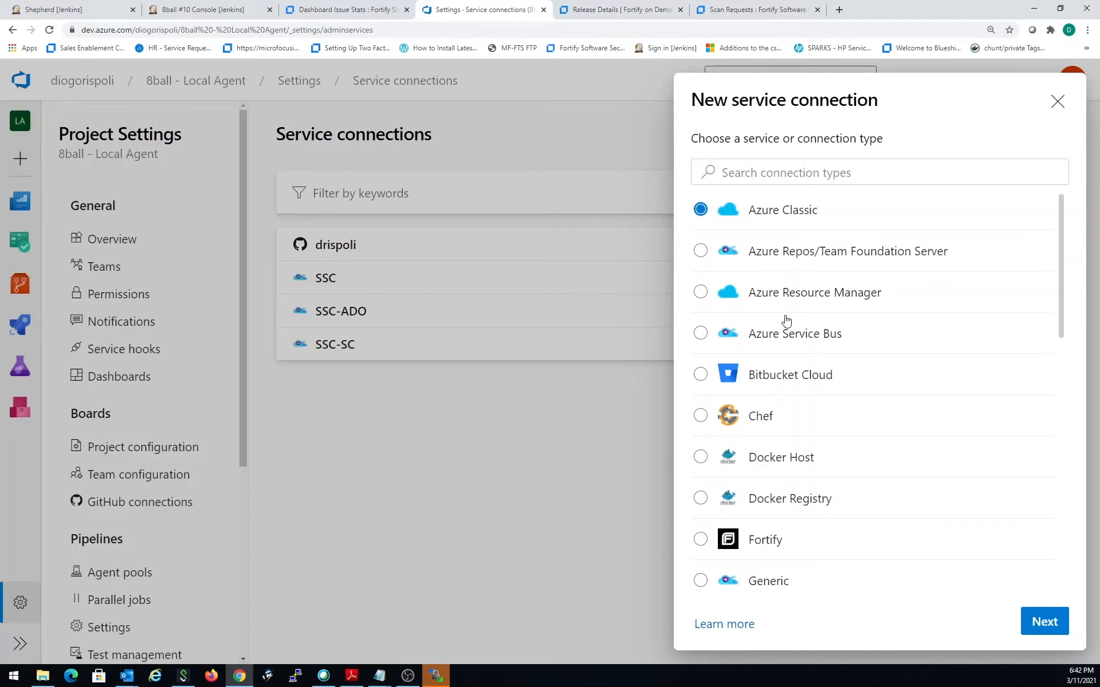
scroll(773, 493, "down", 1)
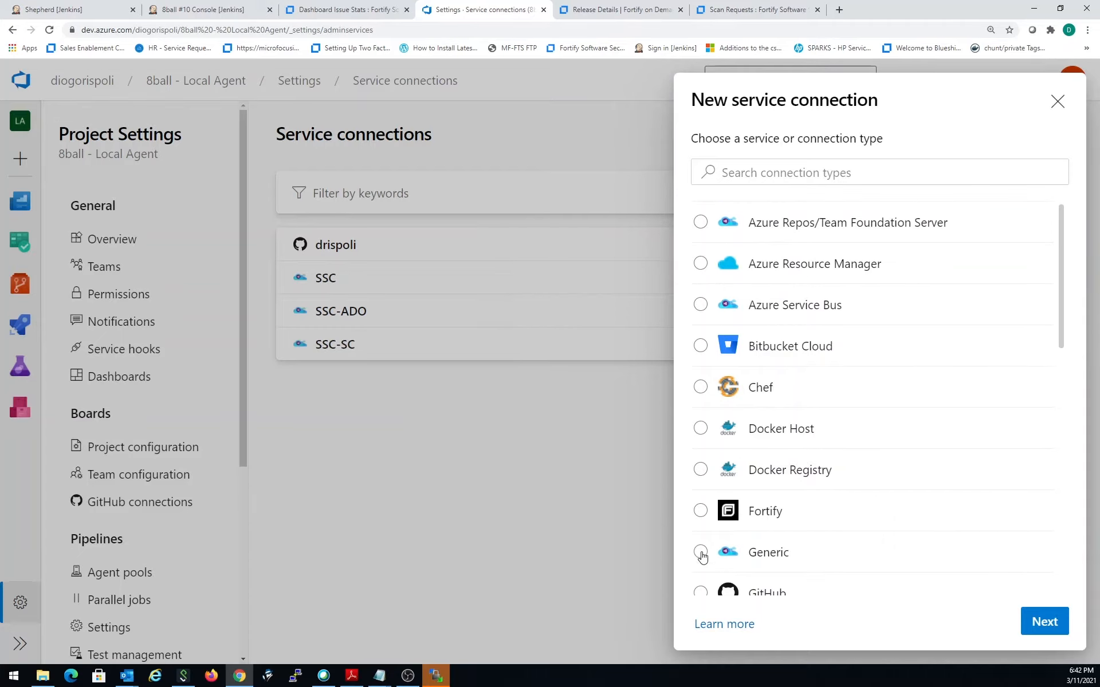
left_click(701, 553)
scroll(871, 514, "down", 1)
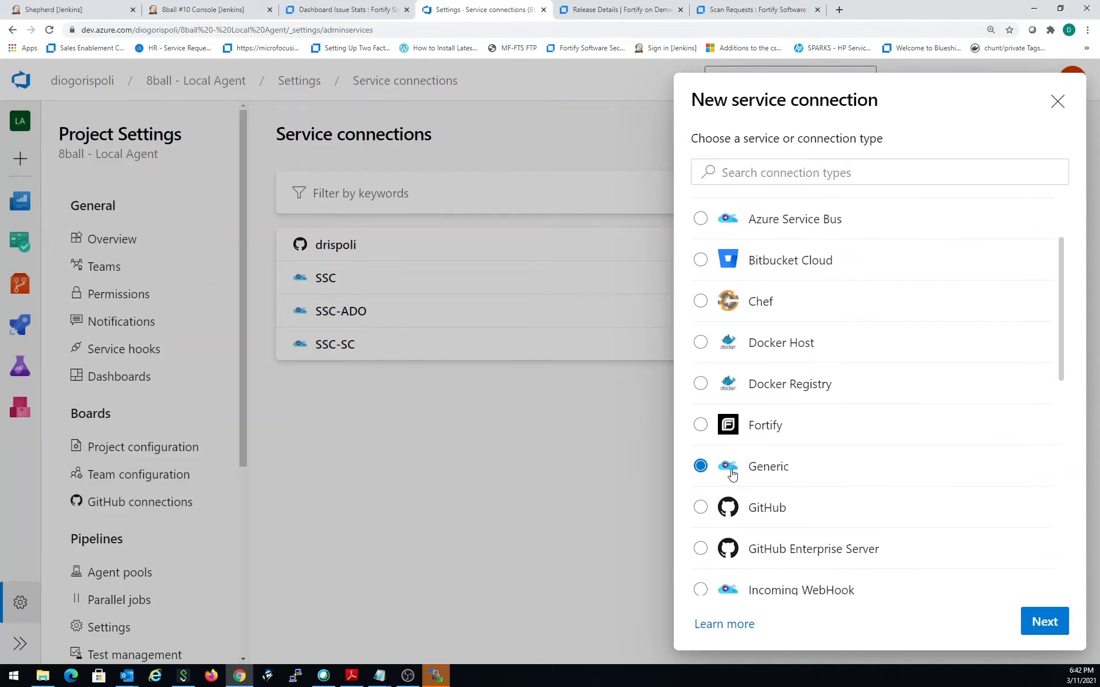
left_click(1044, 624)
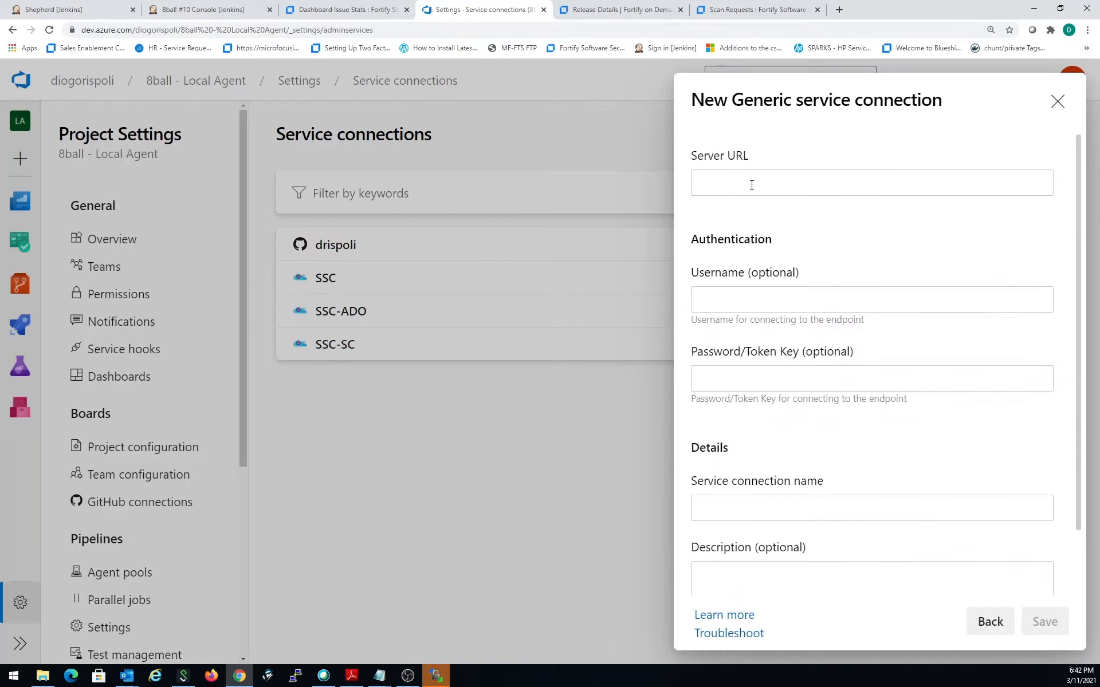
left_click(814, 195)
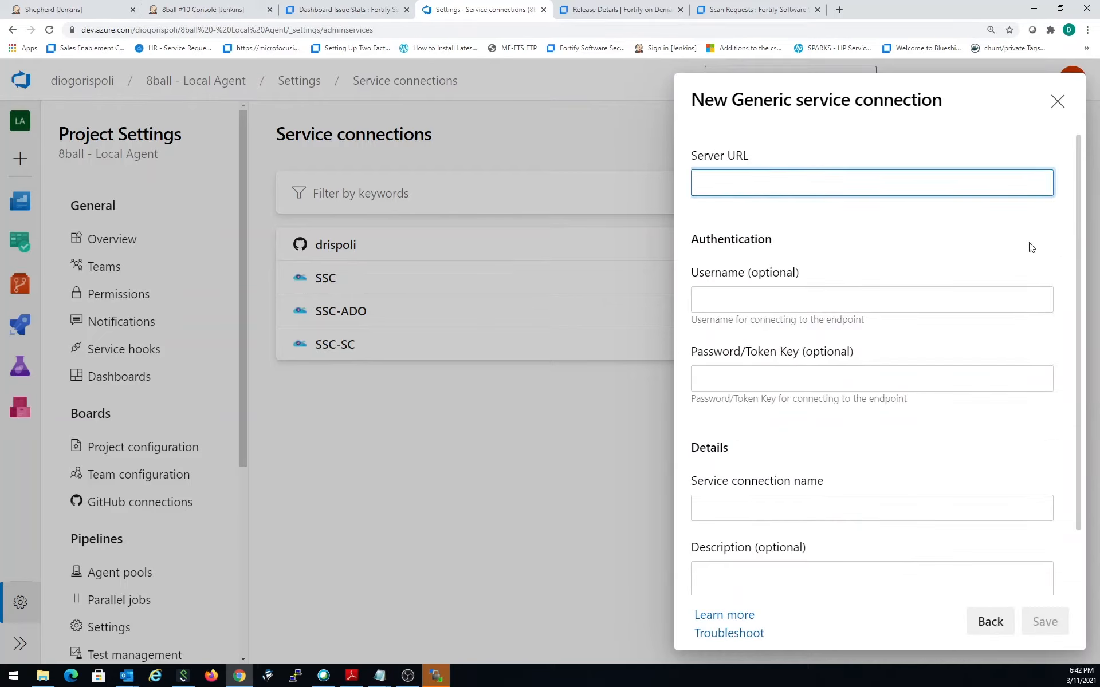
left_click(355, 10)
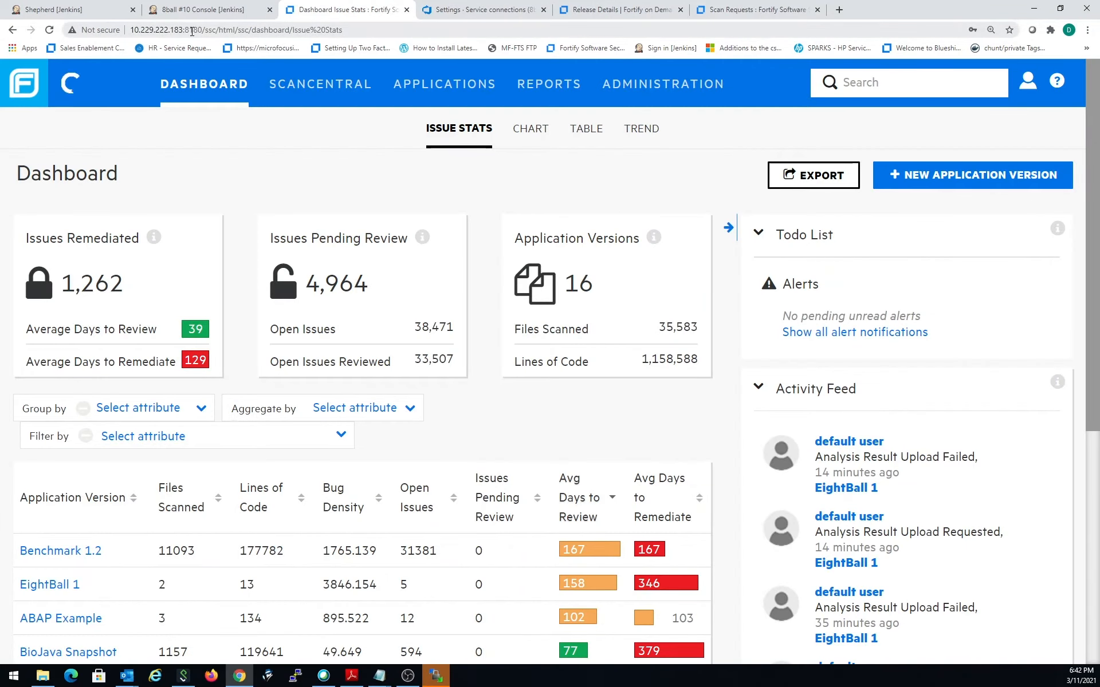
left_click_drag(131, 30, 219, 30)
key("ctrl+c")
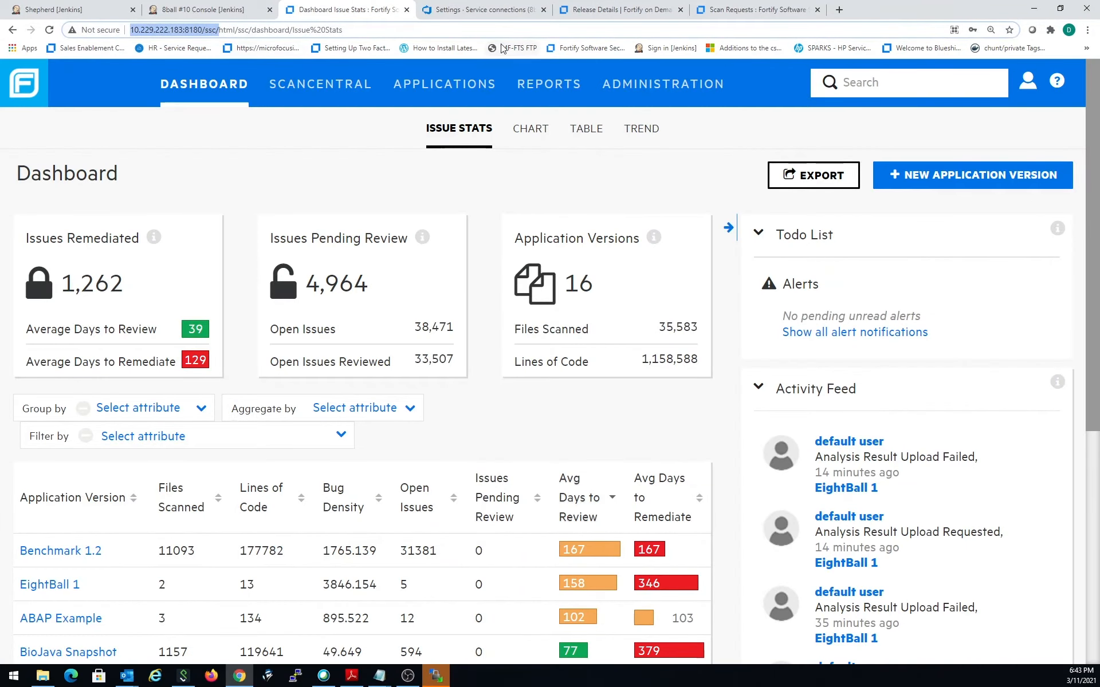
left_click(628, 12)
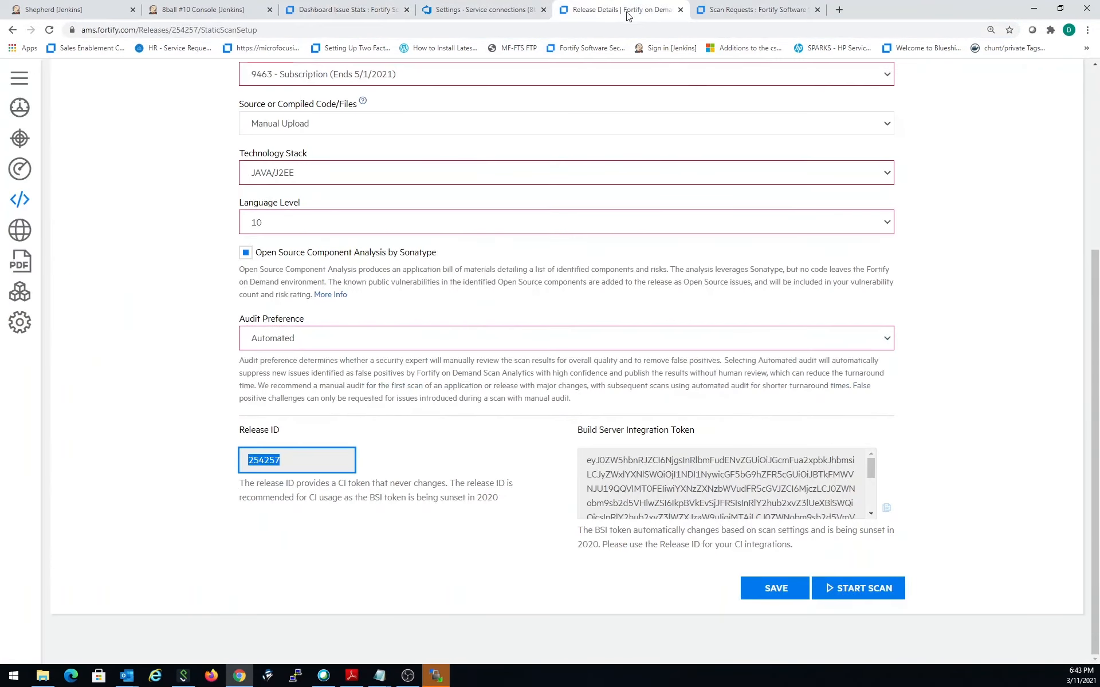
left_click(482, 9)
key("ctrl+v")
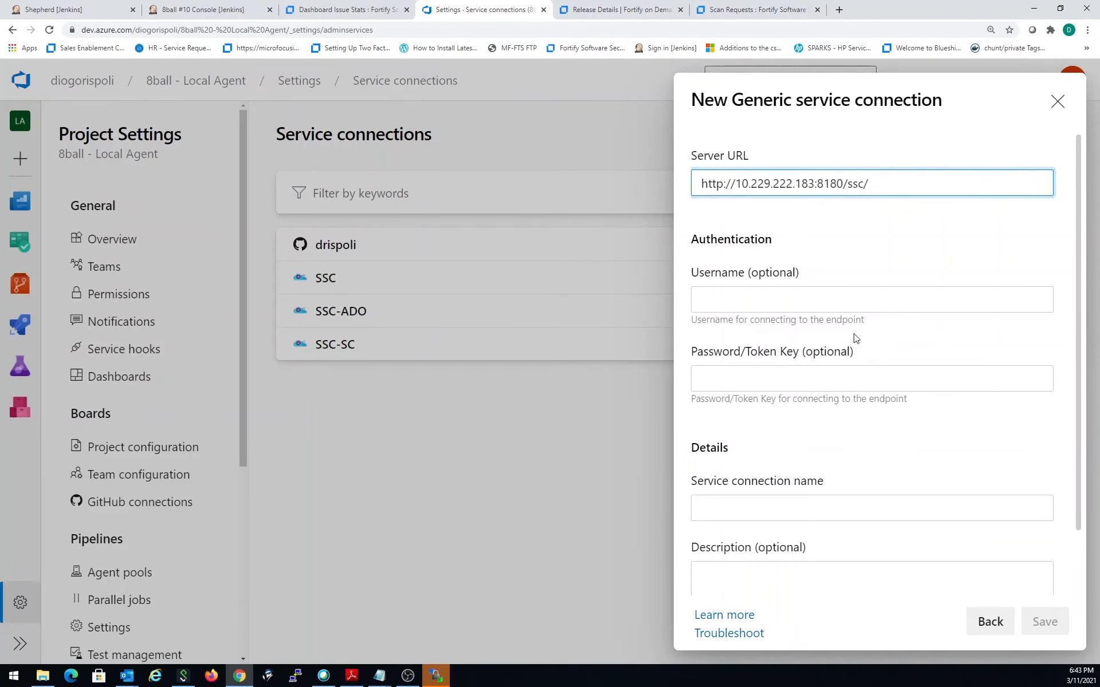
- Leave the connection's username empty, switch to Fortify Software Security Center, and open the form for creating a token in Token Management
left_click(822, 300)
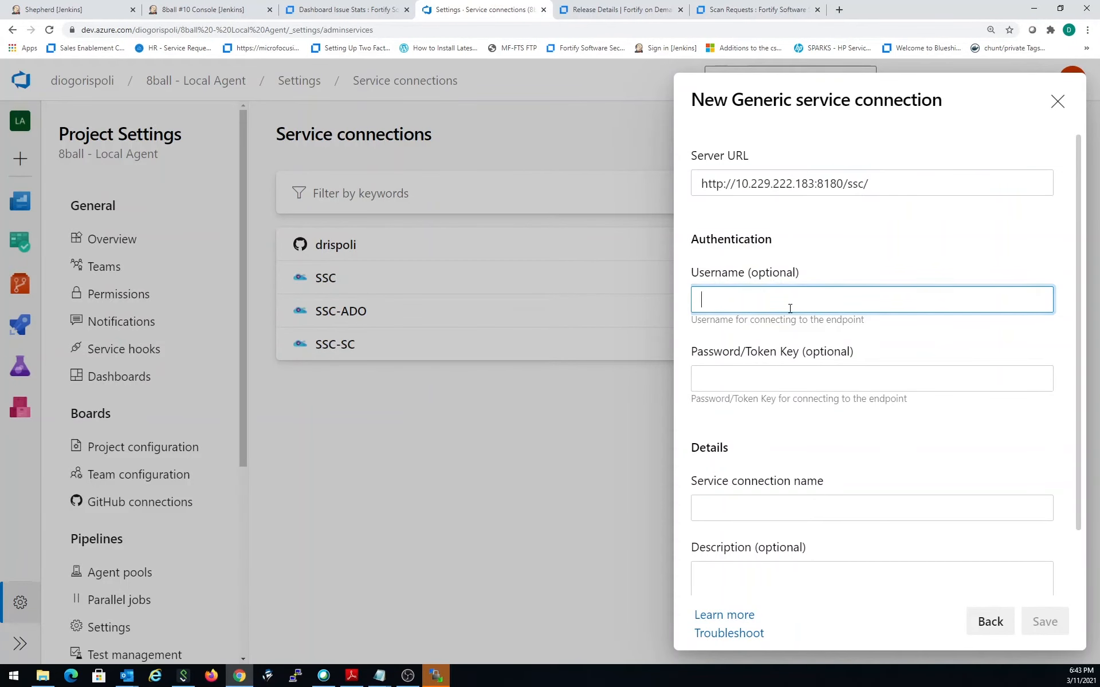
left_click(798, 371)
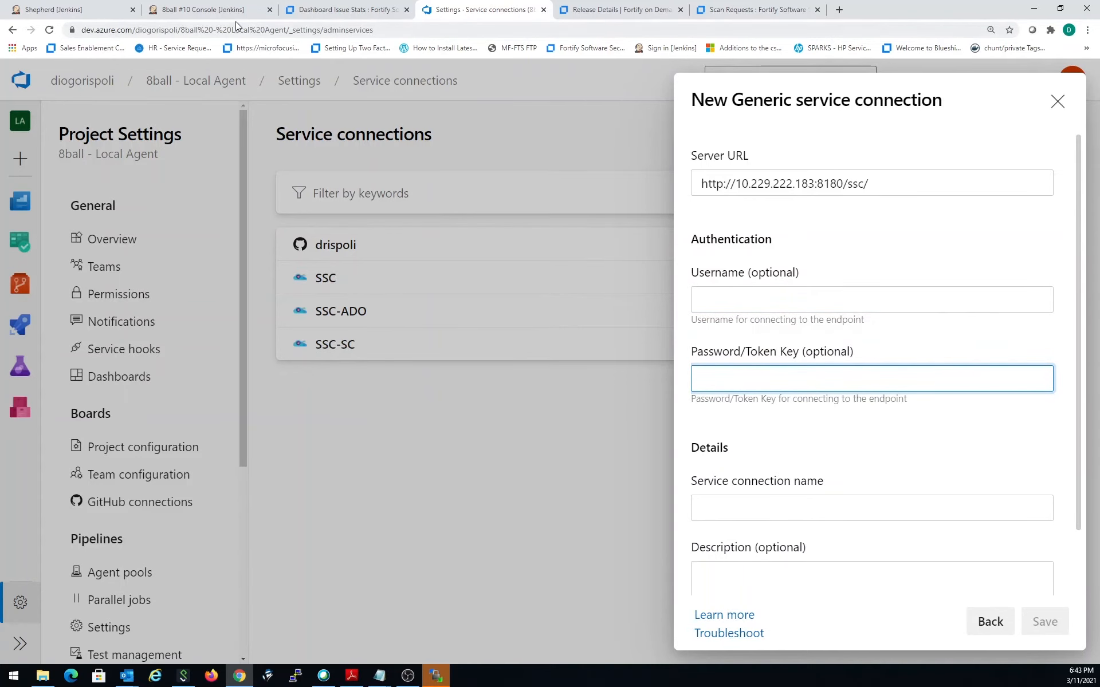
left_click(341, 7)
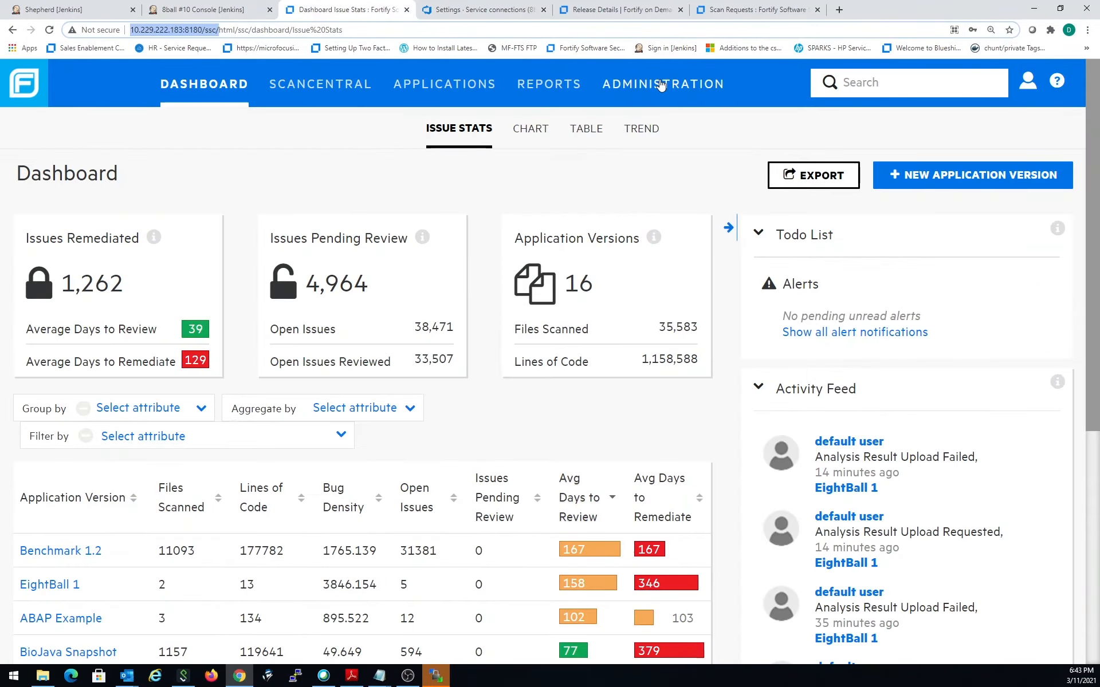
left_click(660, 84)
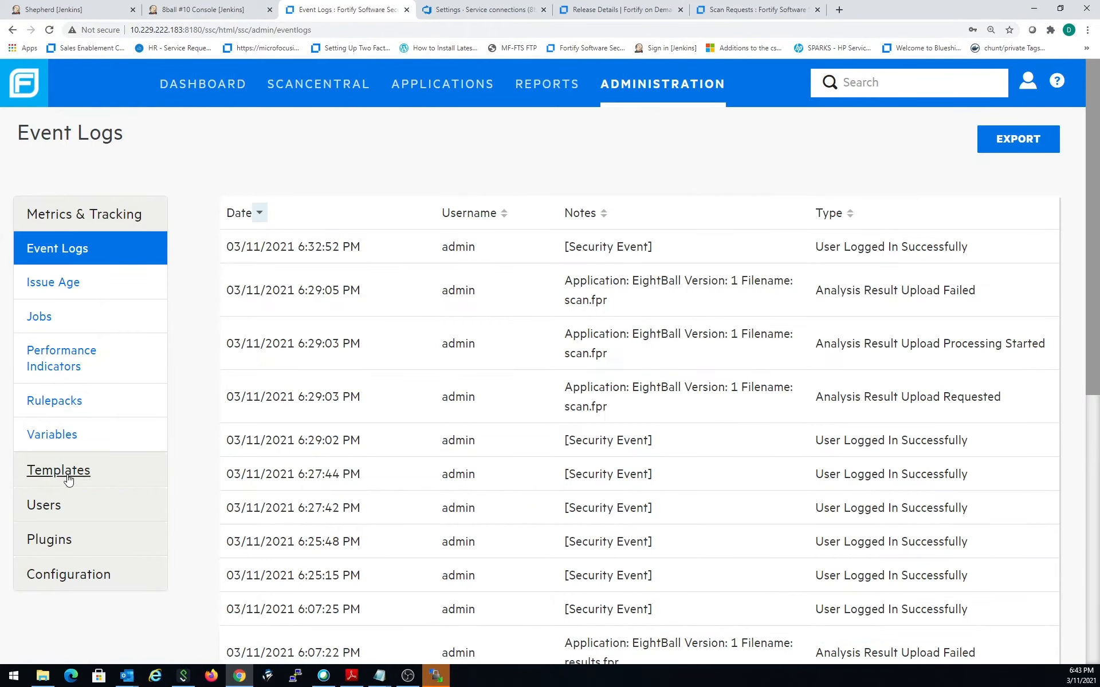
left_click(58, 504)
scroll(74, 482, "down", 4)
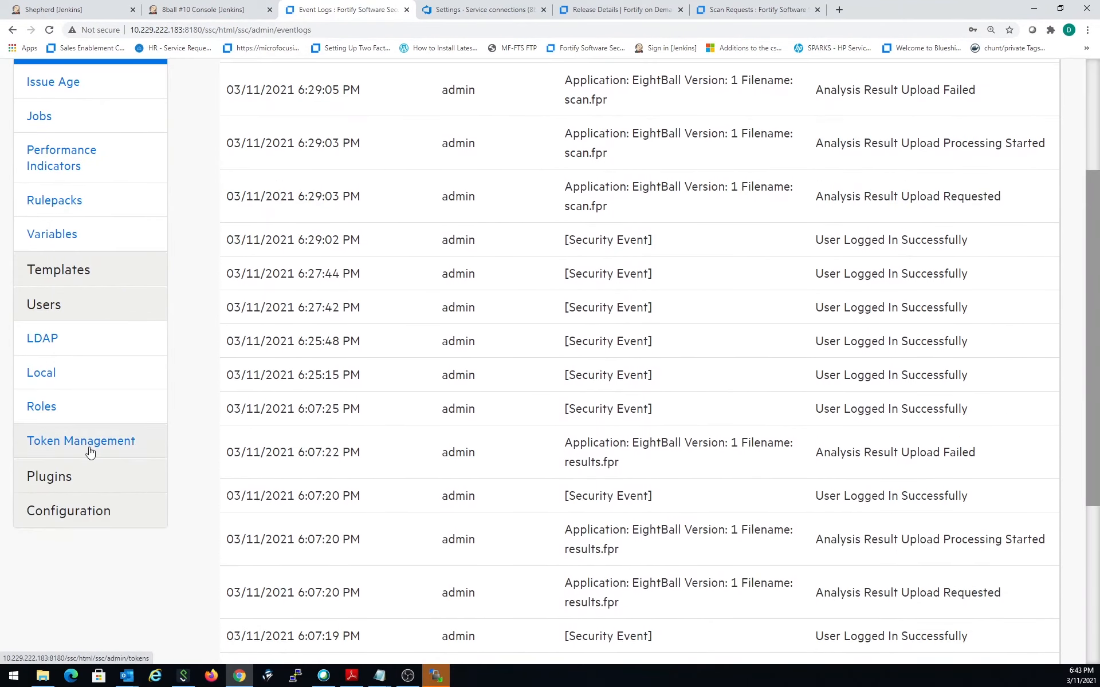
left_click(88, 451)
scroll(479, 324, "up", 3)
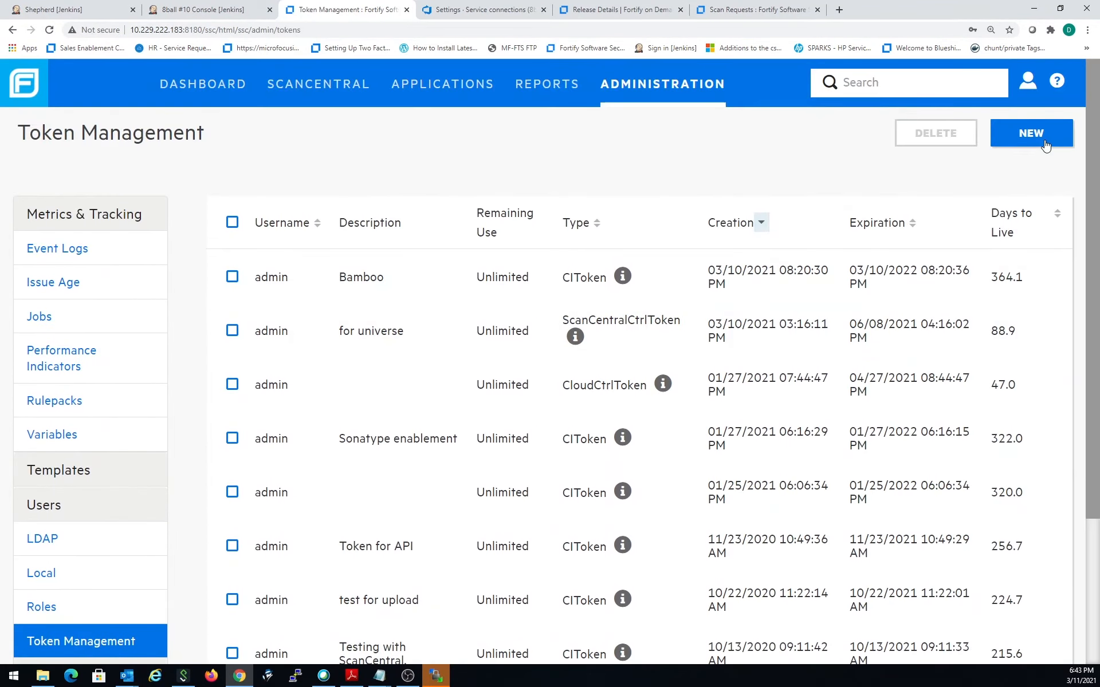
left_click(1044, 141)
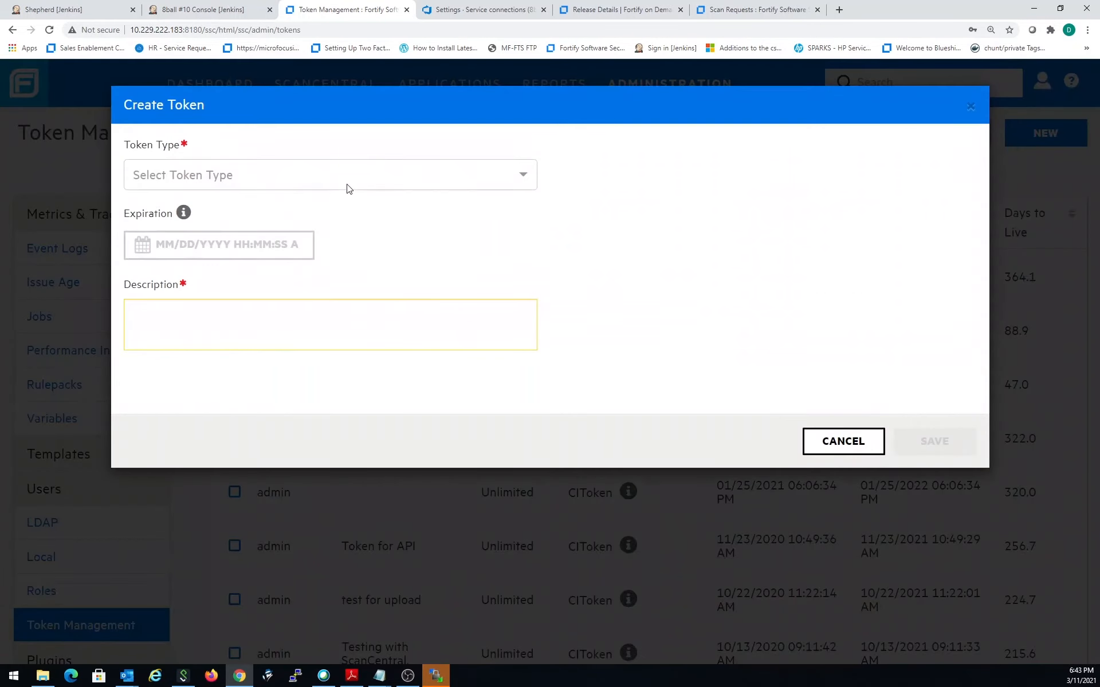
left_click(350, 181)
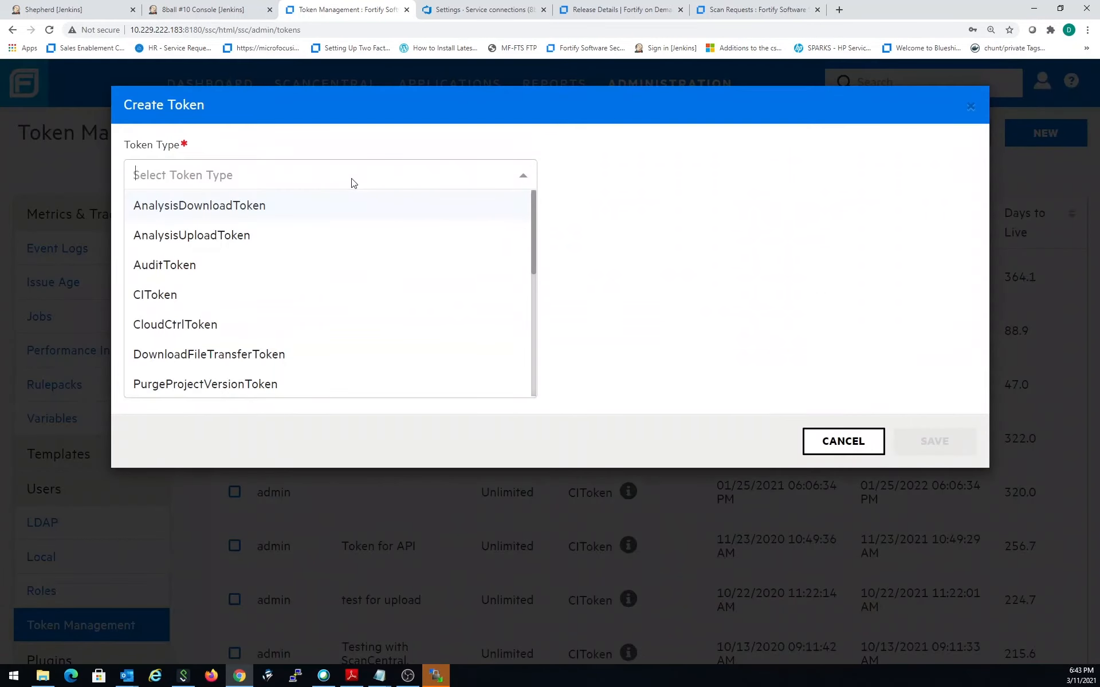
left_click(239, 302)
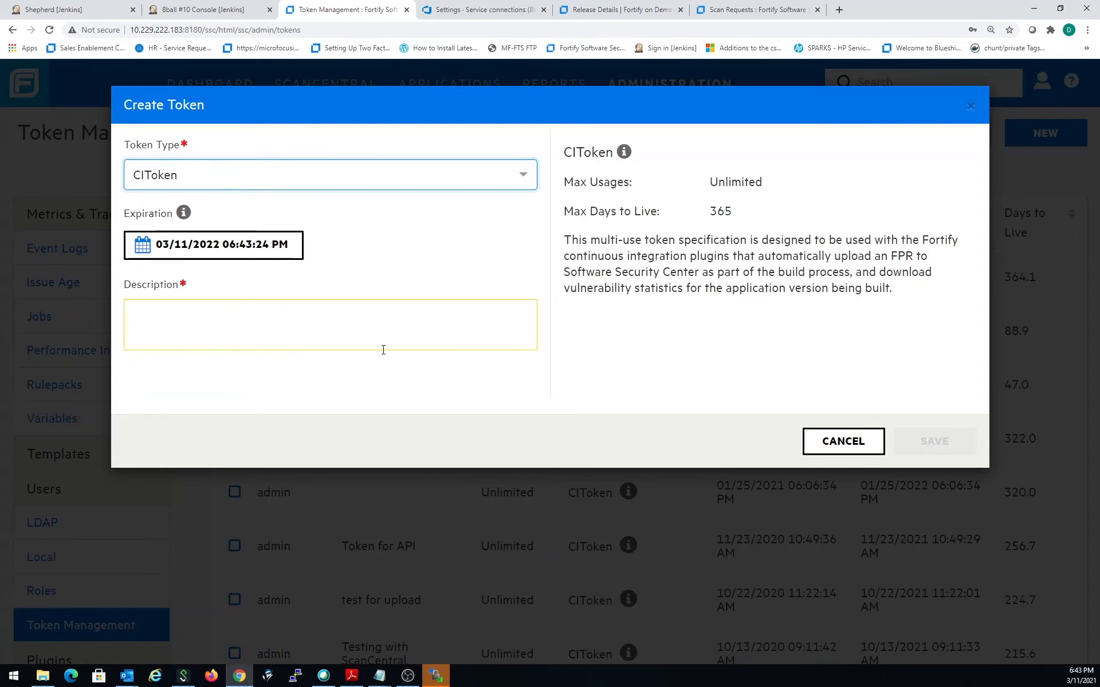
left_click(386, 324)
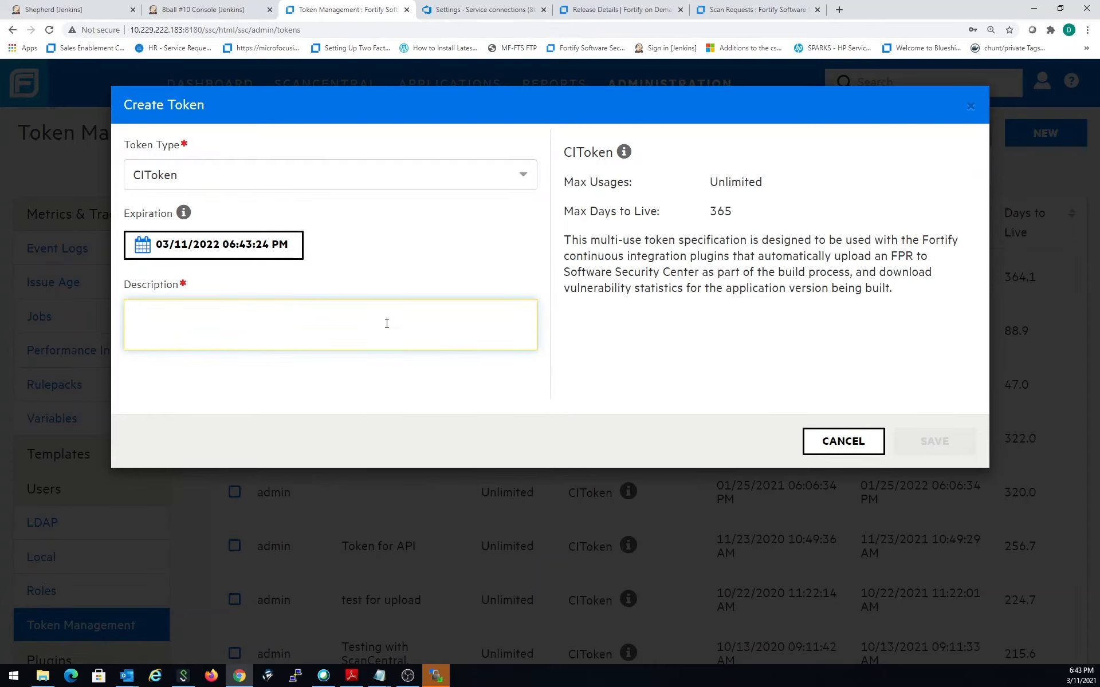
- Create a token of type ScanCentralCtrlToken with the description ADO Demo
left_click(438, 182)
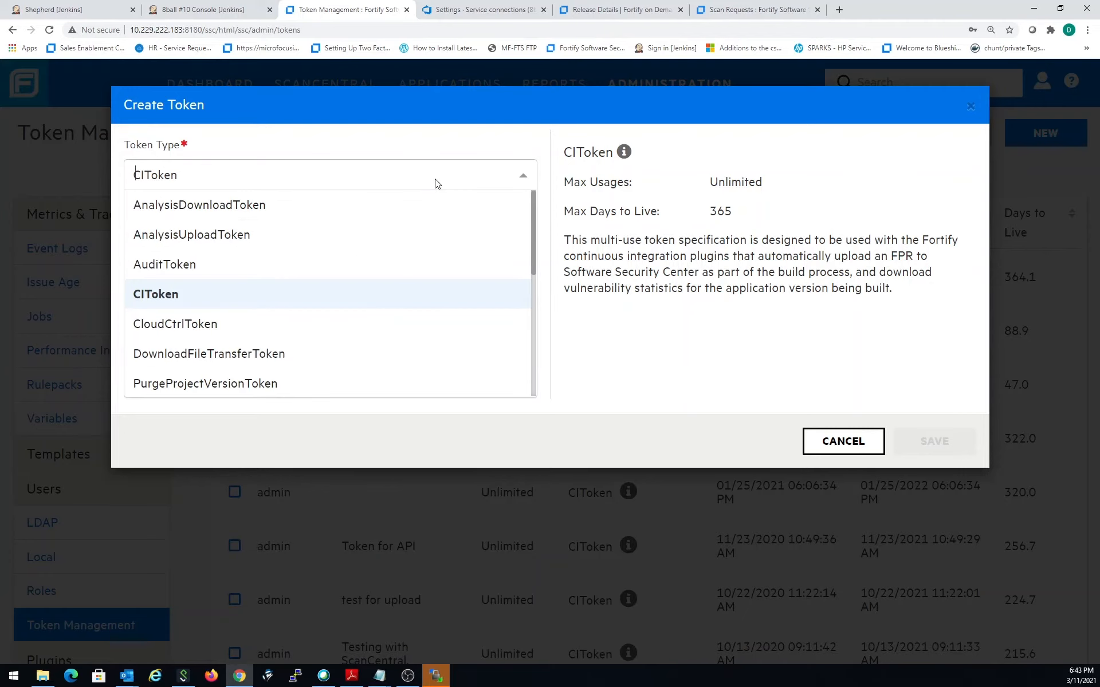
scroll(420, 235, "down", 3)
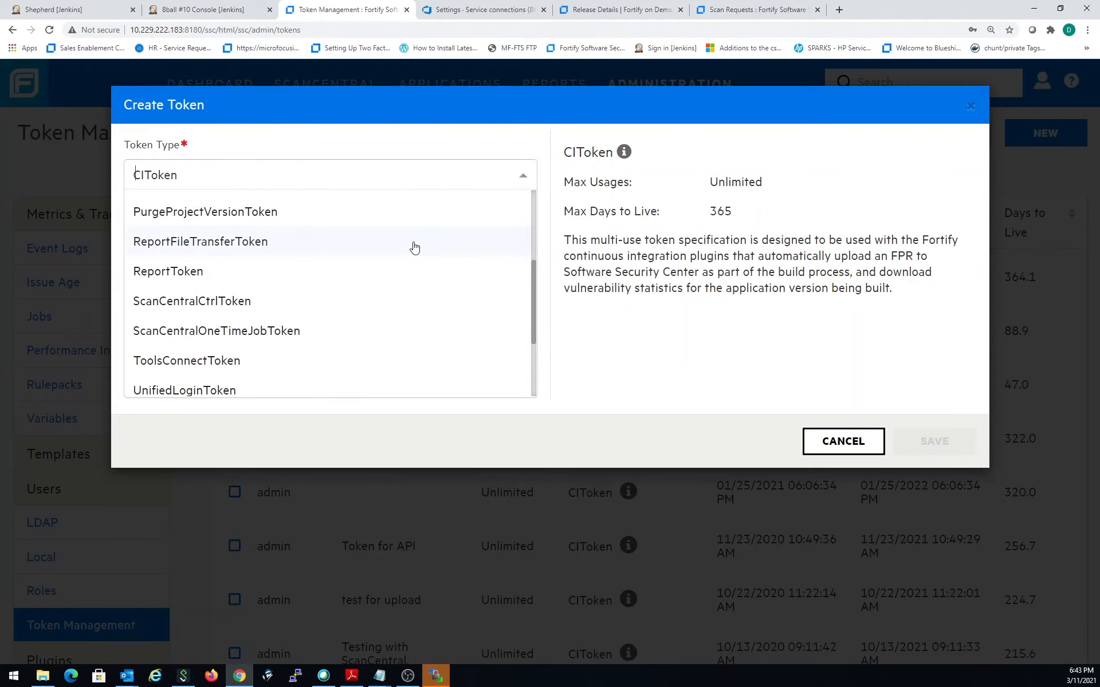
left_click(378, 303)
left_click(286, 317)
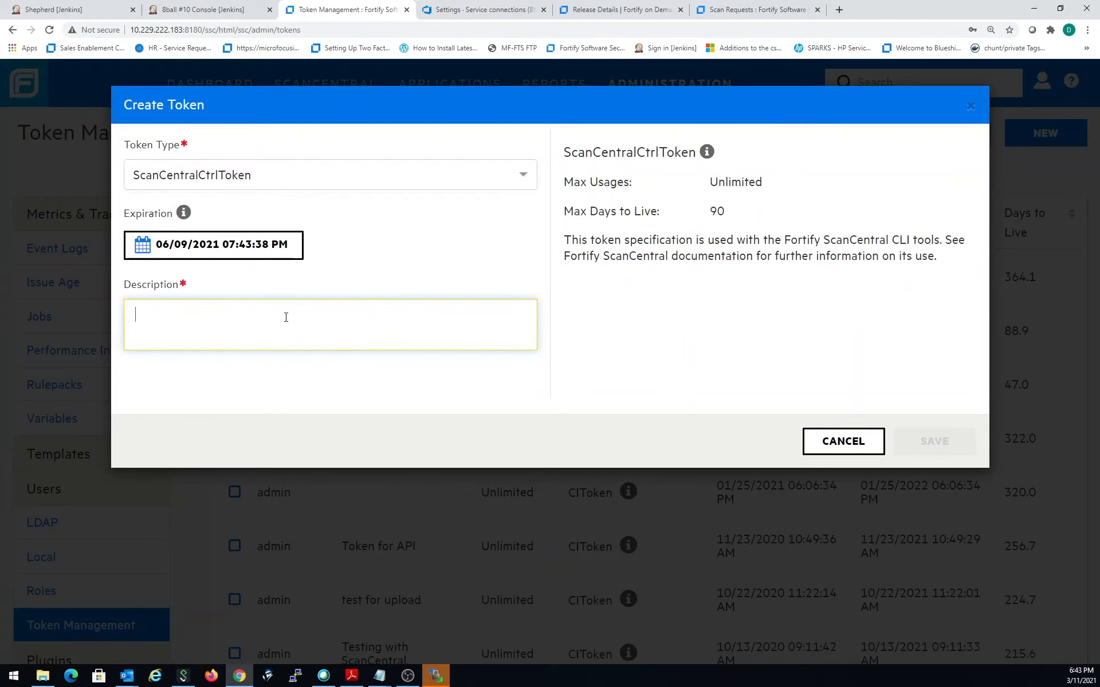
type("ok")
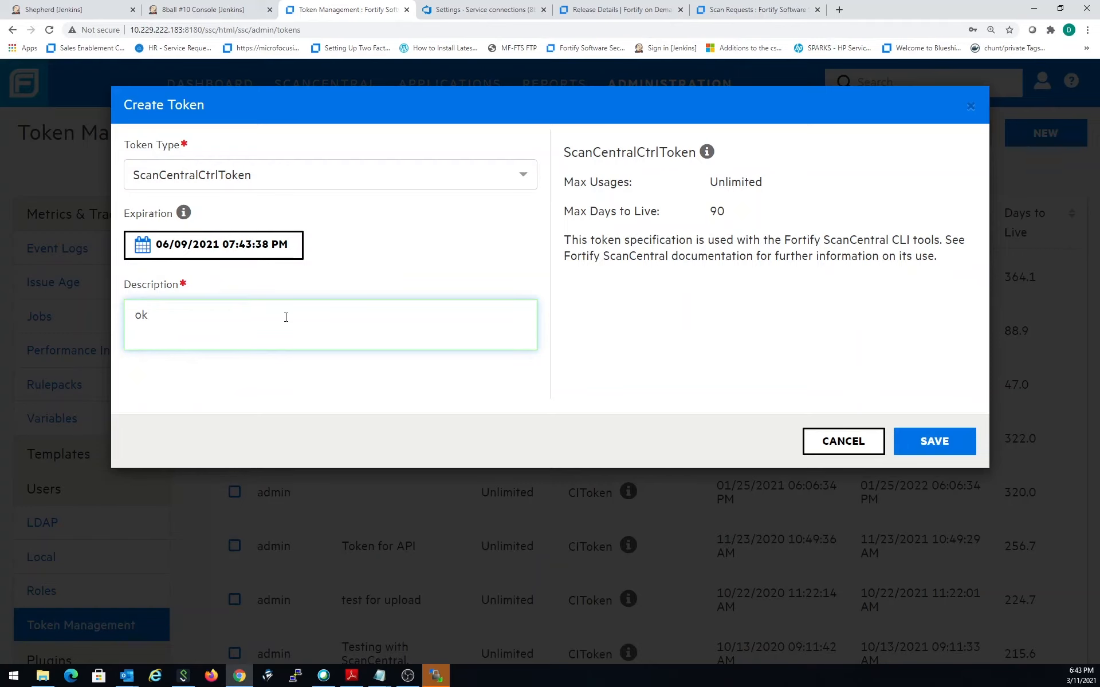
key("BackSpace")
key("BackSpace")
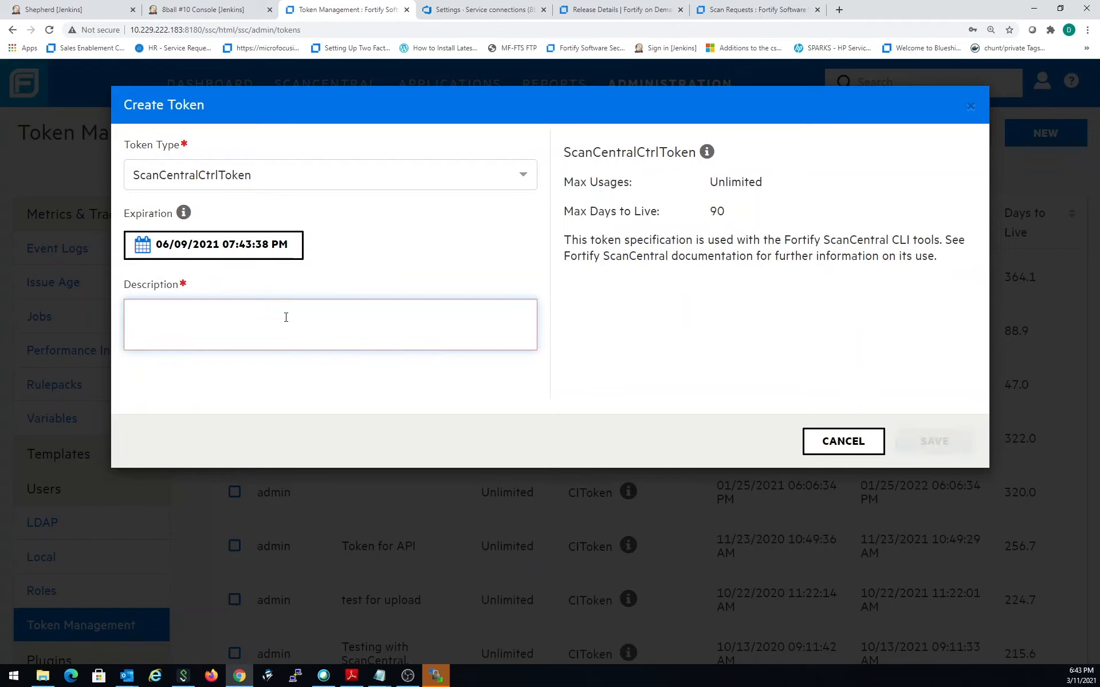
type("A")
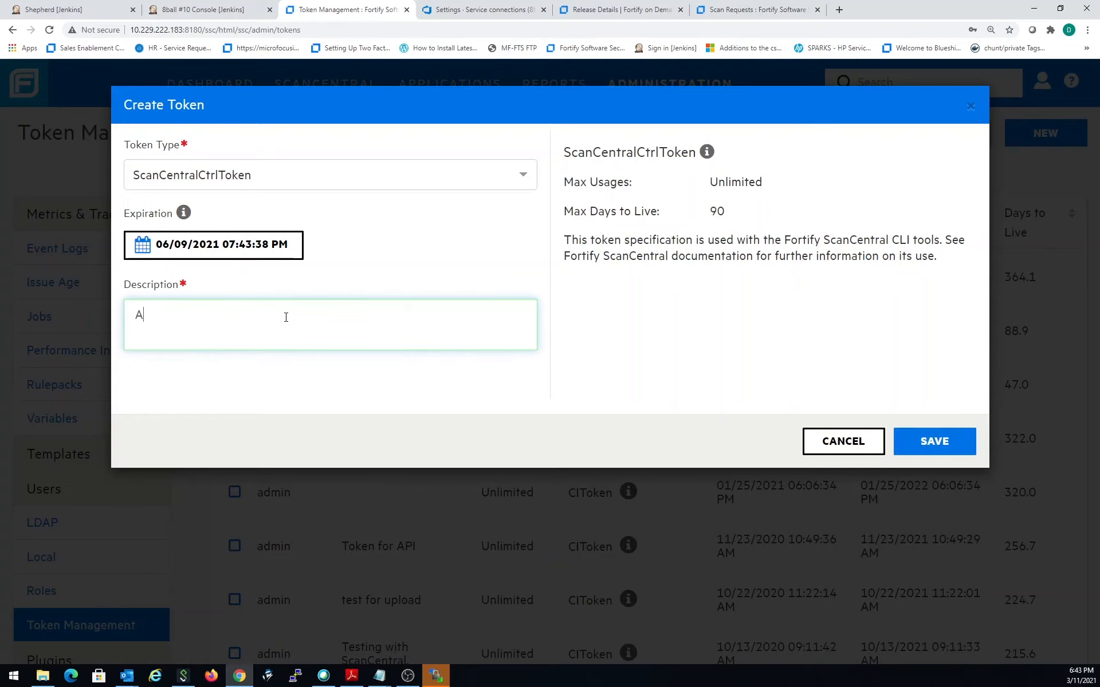
type("DO Demo")
left_click(967, 437)
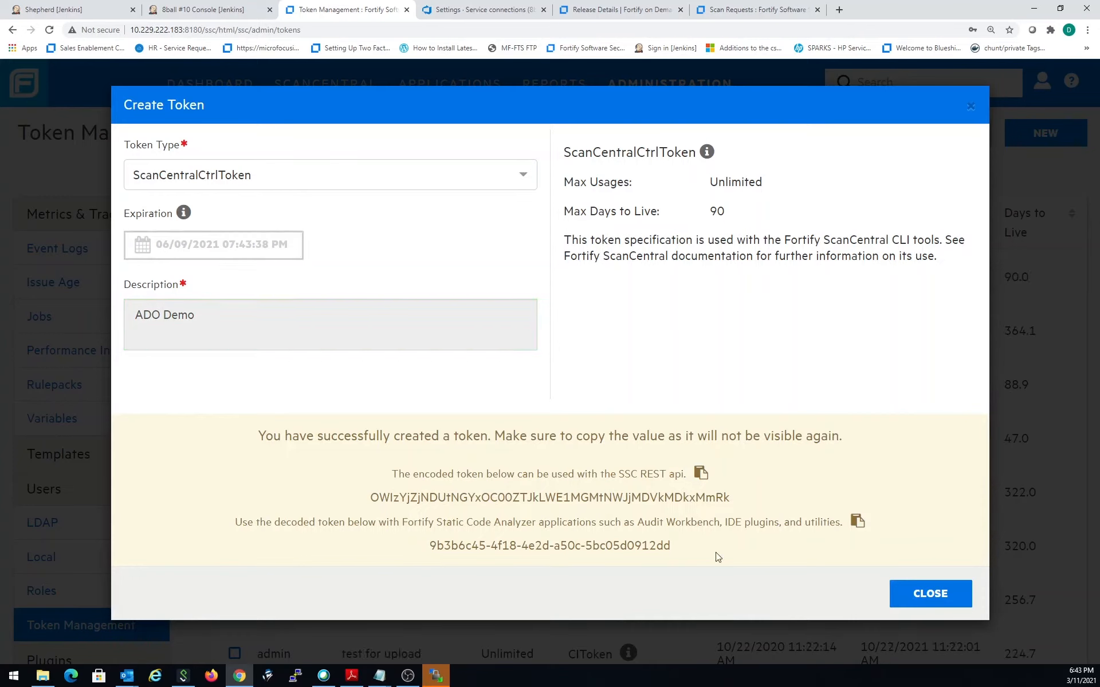
- Copy the decoded token, close the token form, and paste it as the Password/Token Key of the new Azure DevOps service connection
left_click(858, 523)
left_click(933, 595)
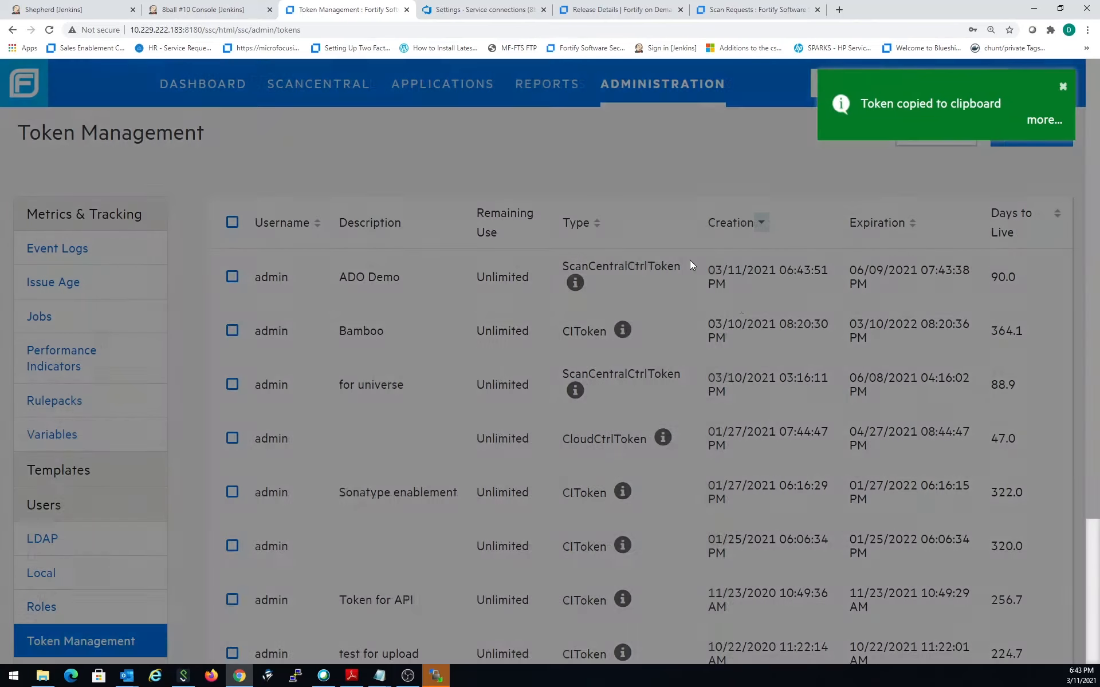
left_click(467, 9)
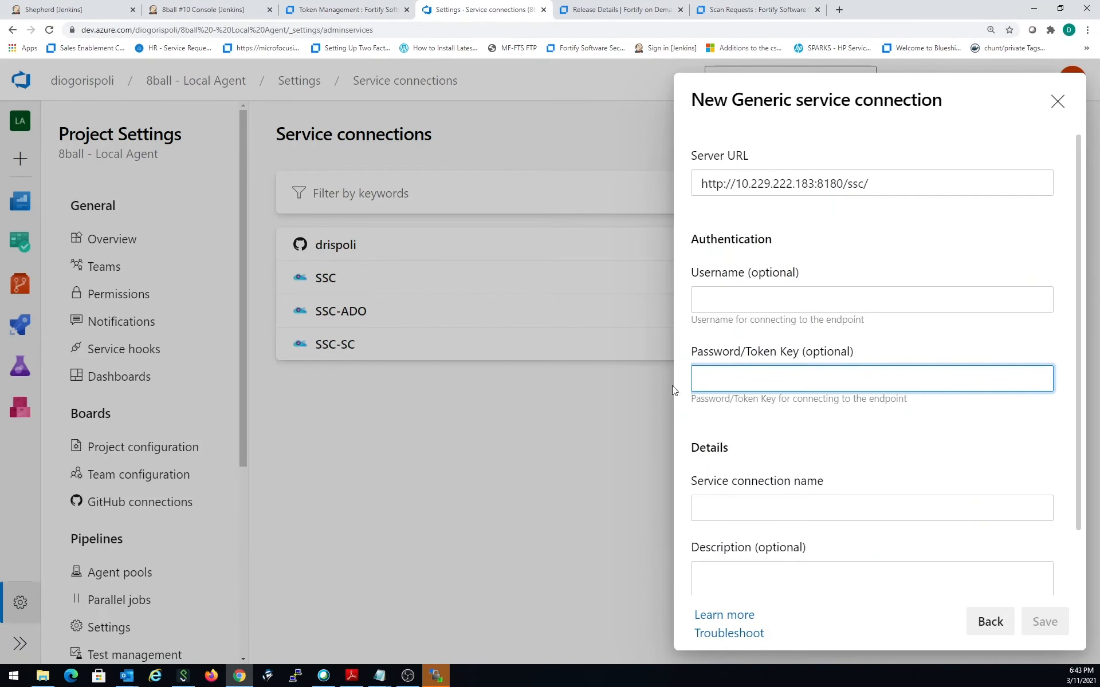
right_click(723, 376)
left_click(813, 487)
- Name the service connection ssc-ado2 and save it
scroll(999, 552, "down", 1)
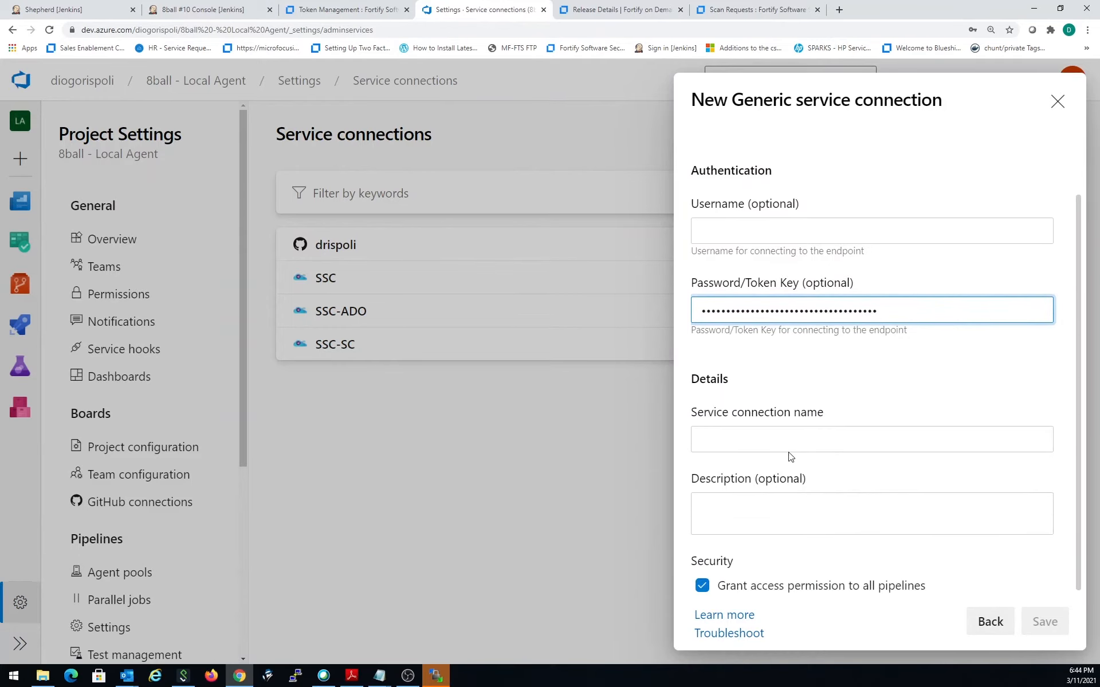
left_click(813, 442)
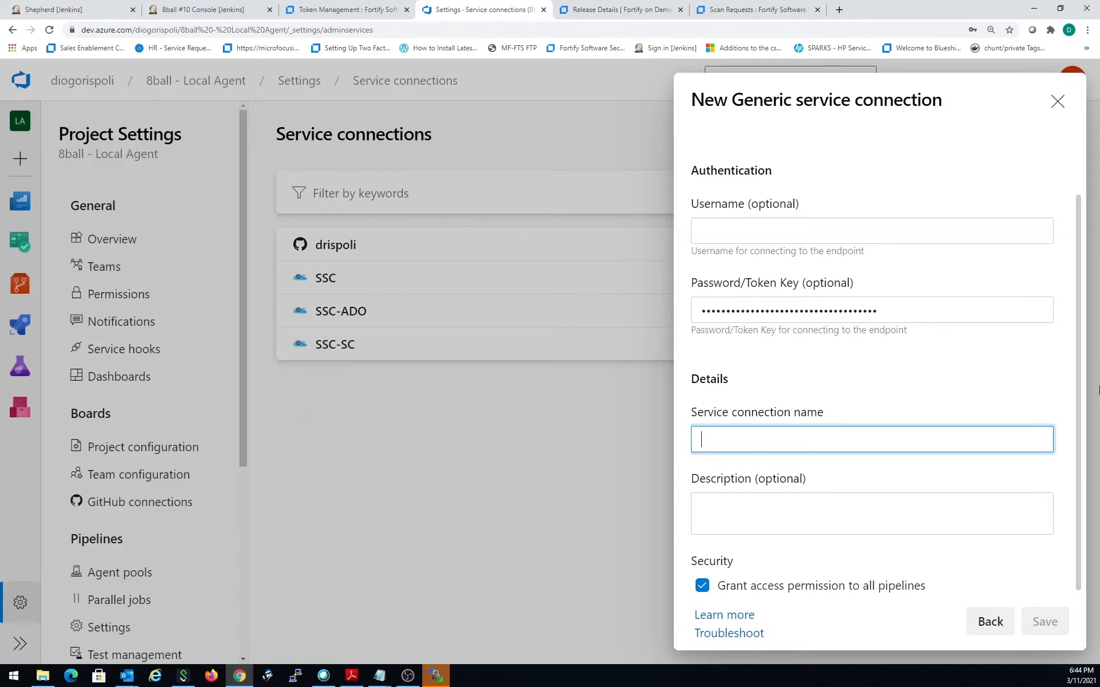
type("ssc")
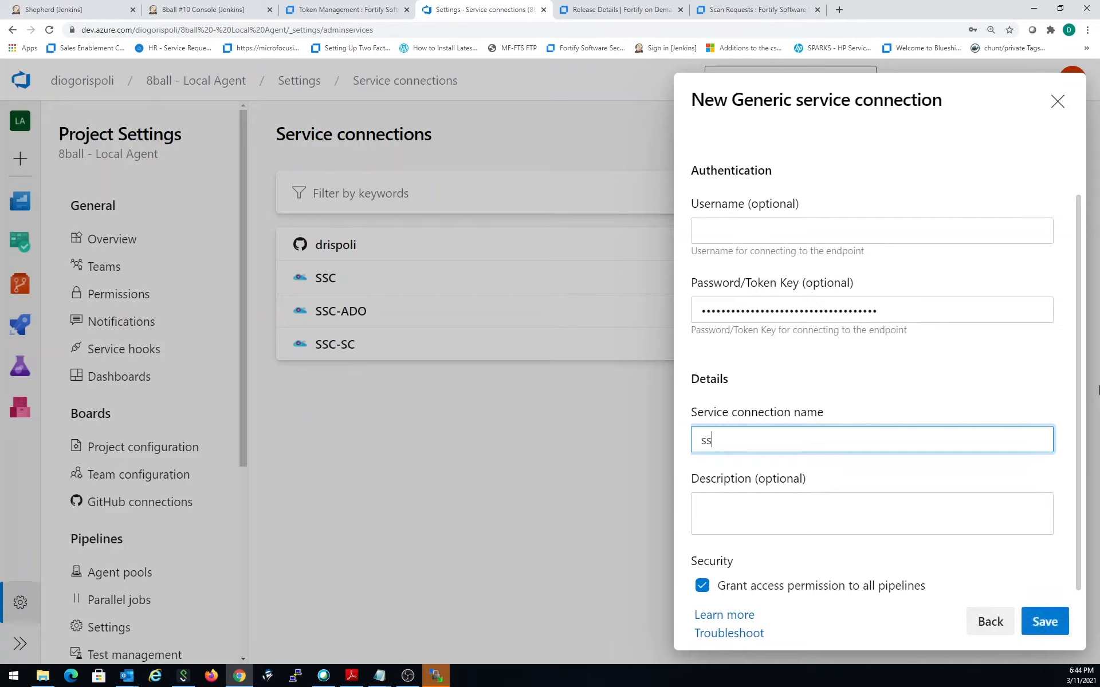
type("-ado2")
left_click(1060, 624)
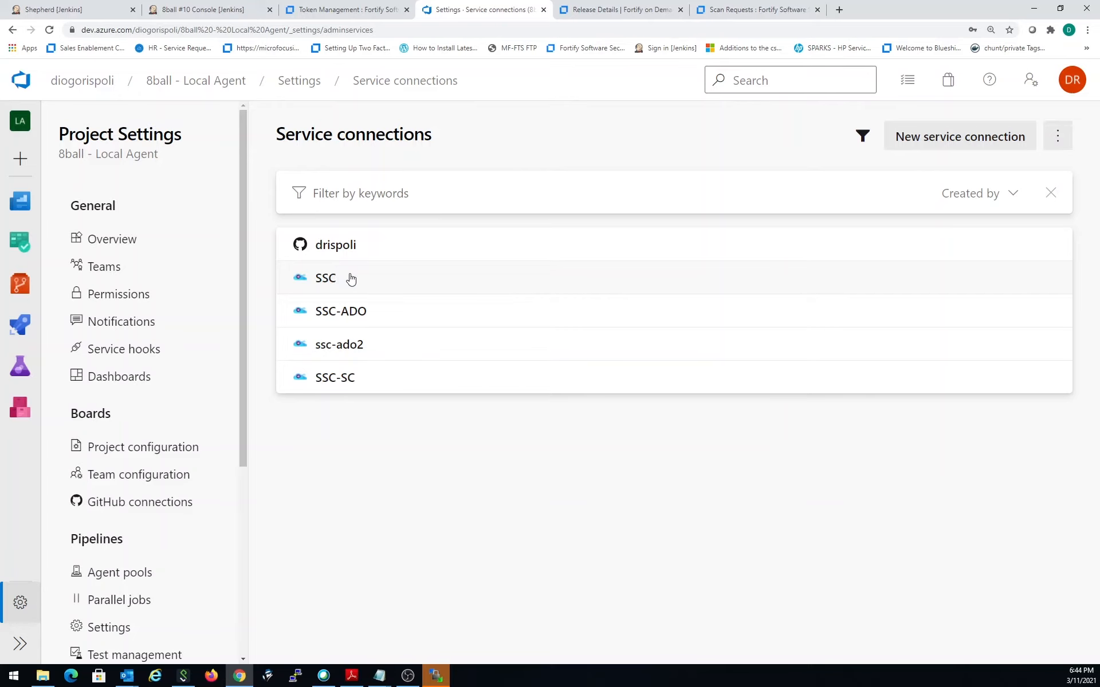
- Return to the 8ball - Local Agent project and open its 8ball pipeline for editing
left_click(195, 79)
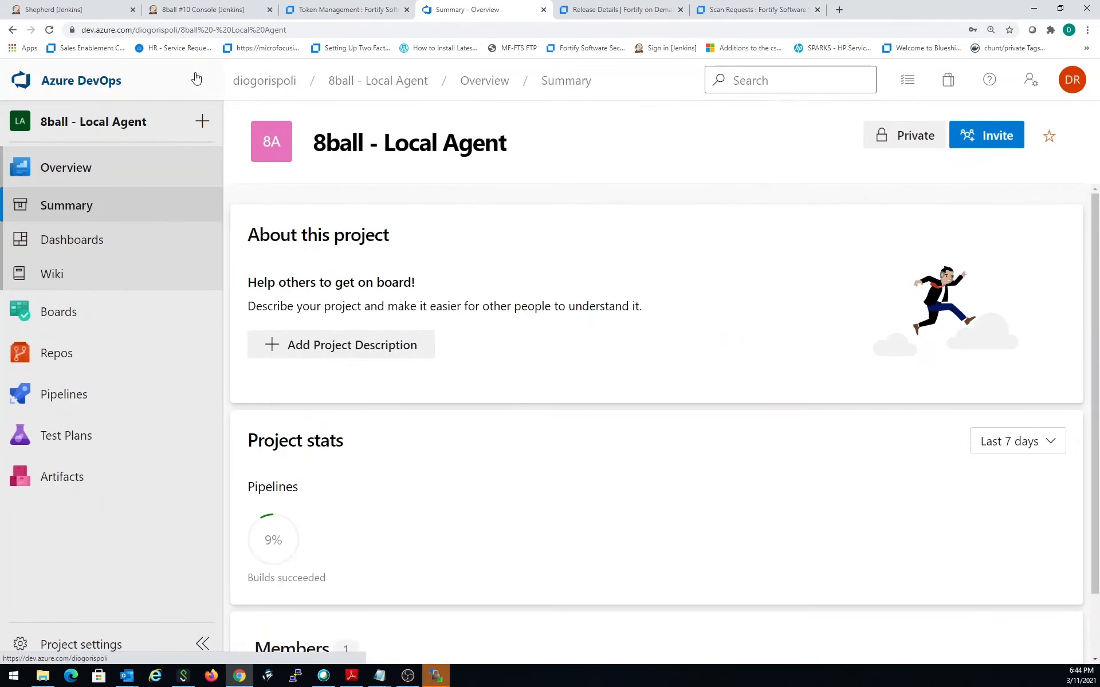
mouse_move(171, 397)
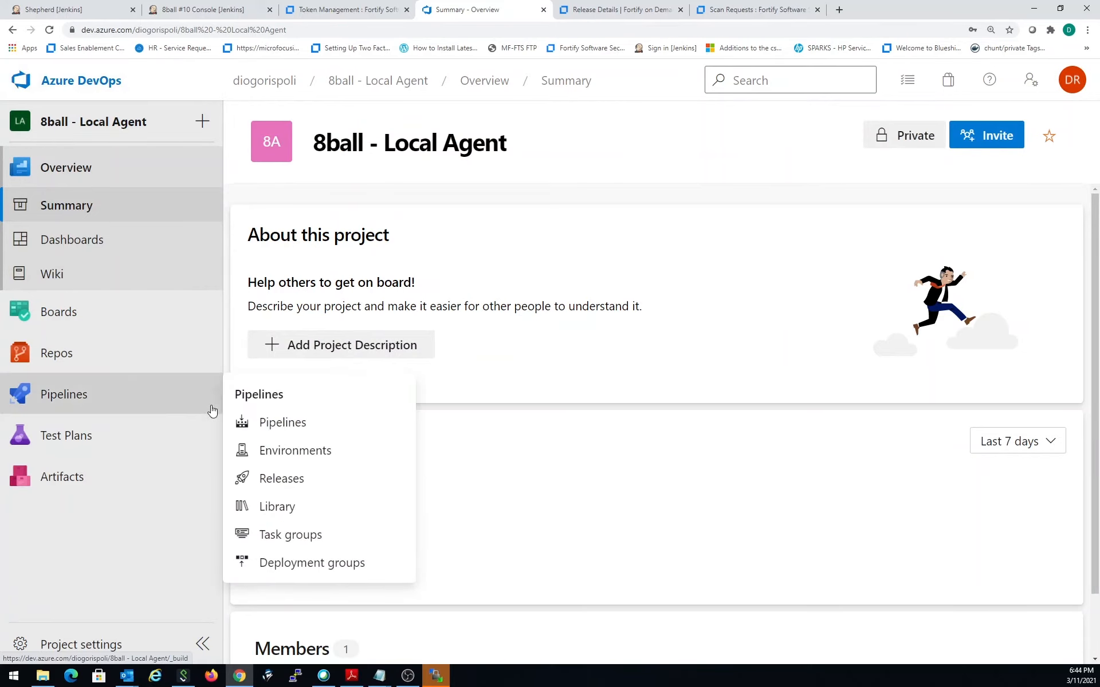
left_click(281, 423)
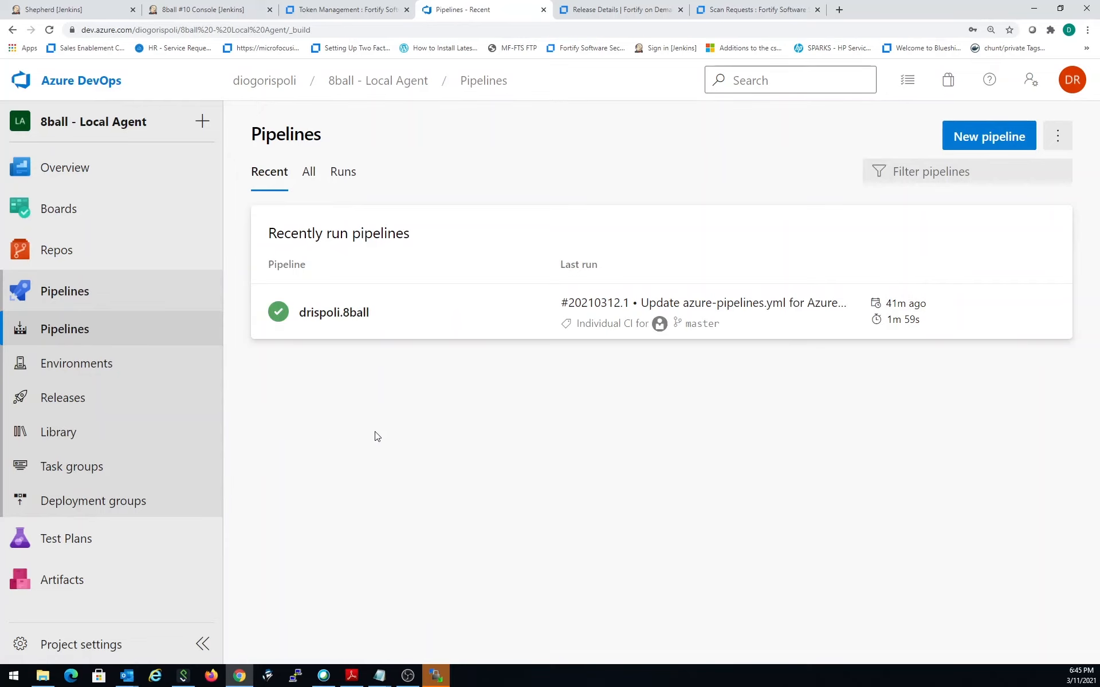
left_click(1047, 319)
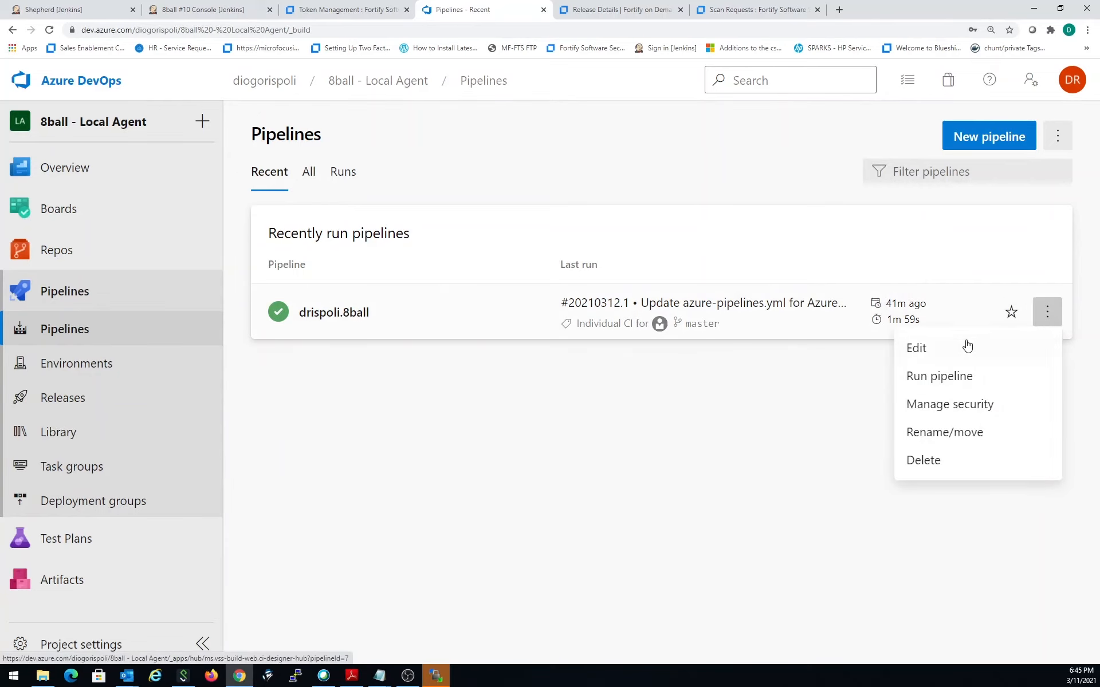
left_click(954, 351)
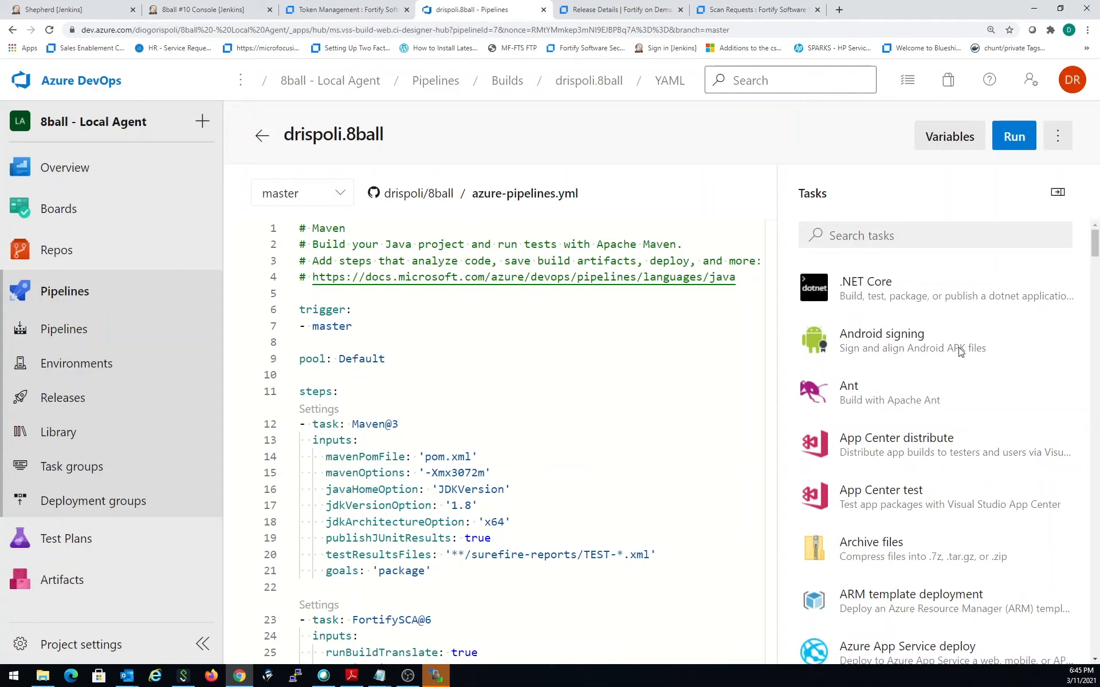
- Search the pipeline task catalogue for fortify and review the available assessment tasks
left_click(915, 243)
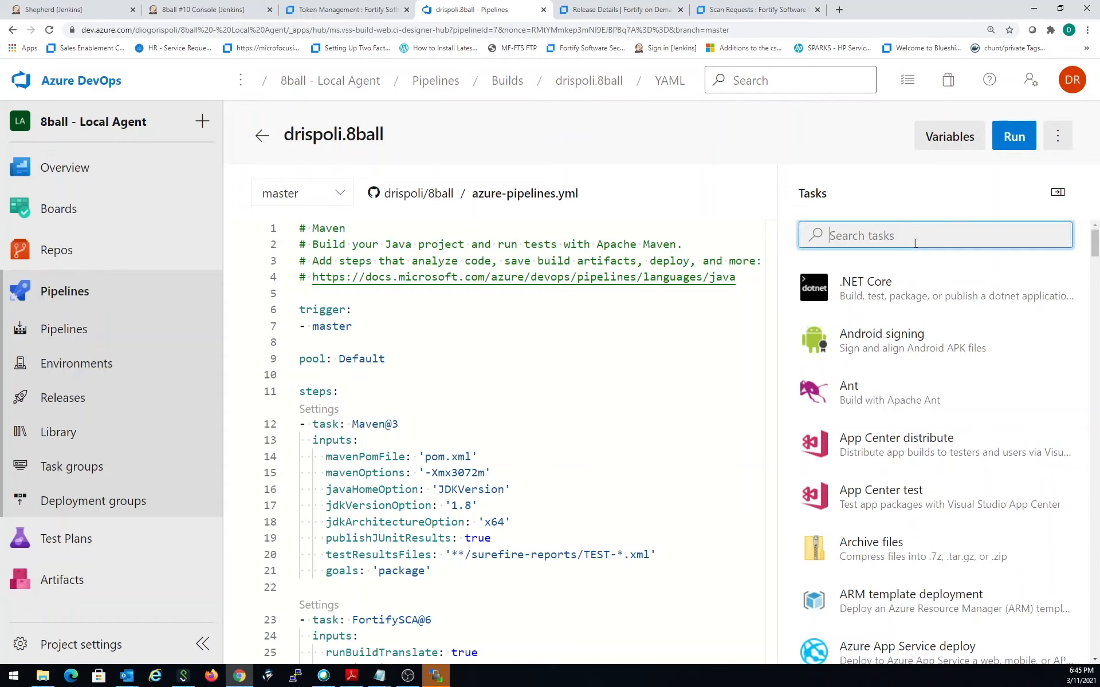
type("f")
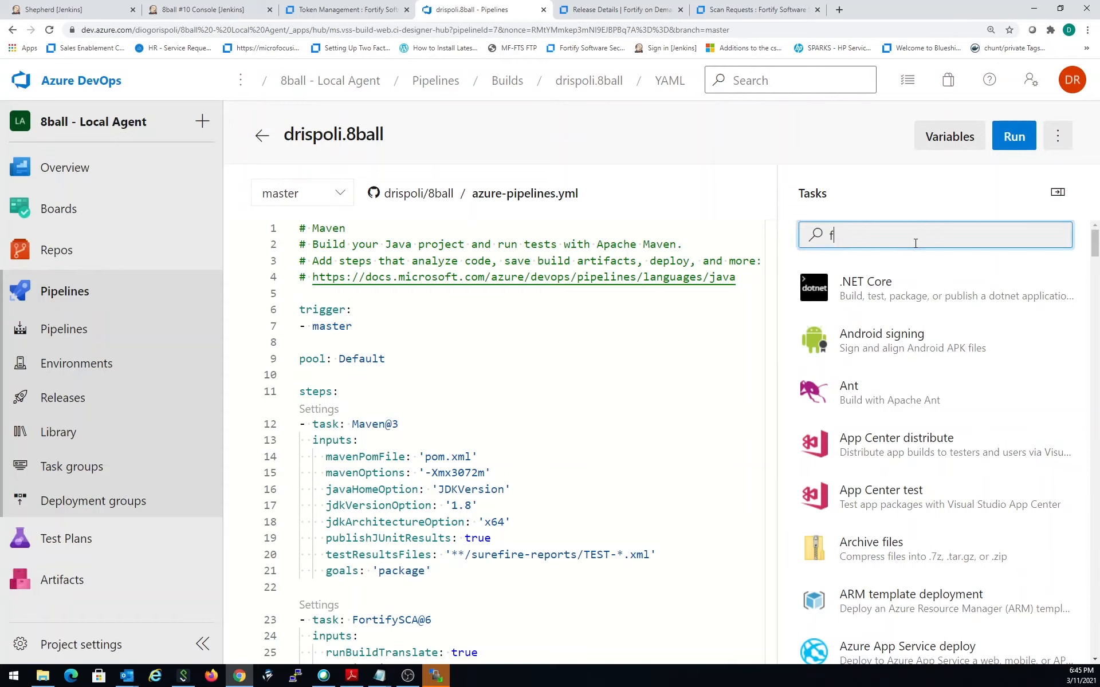
type("ortify")
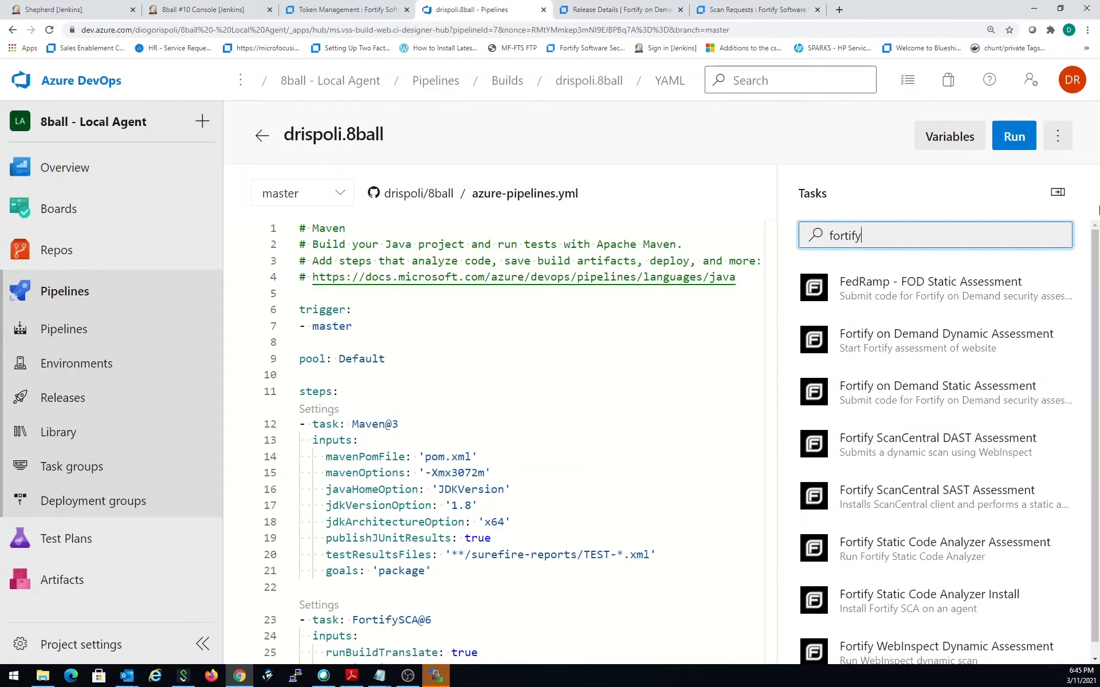
scroll(977, 403, "down", 1)
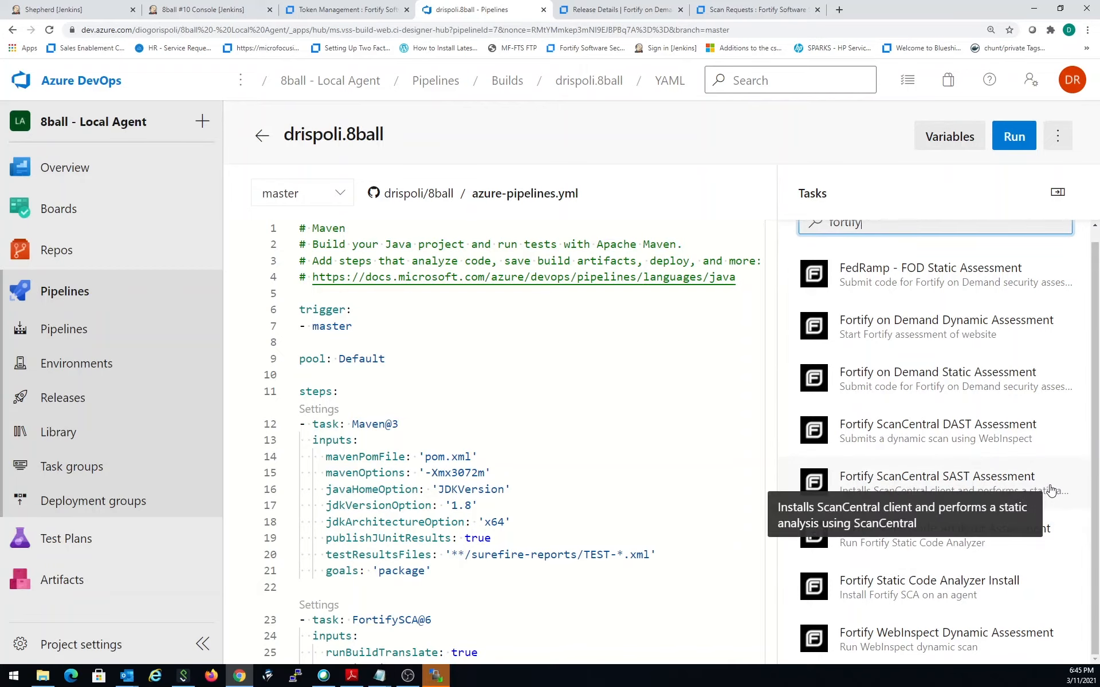
- Add blank lines after the FortifySCA@6 task in azure-pipelines.yml and open the settings for a Fortify ScanCentral SAST Assessment task
left_click(590, 439)
scroll(590, 439, "down", 3)
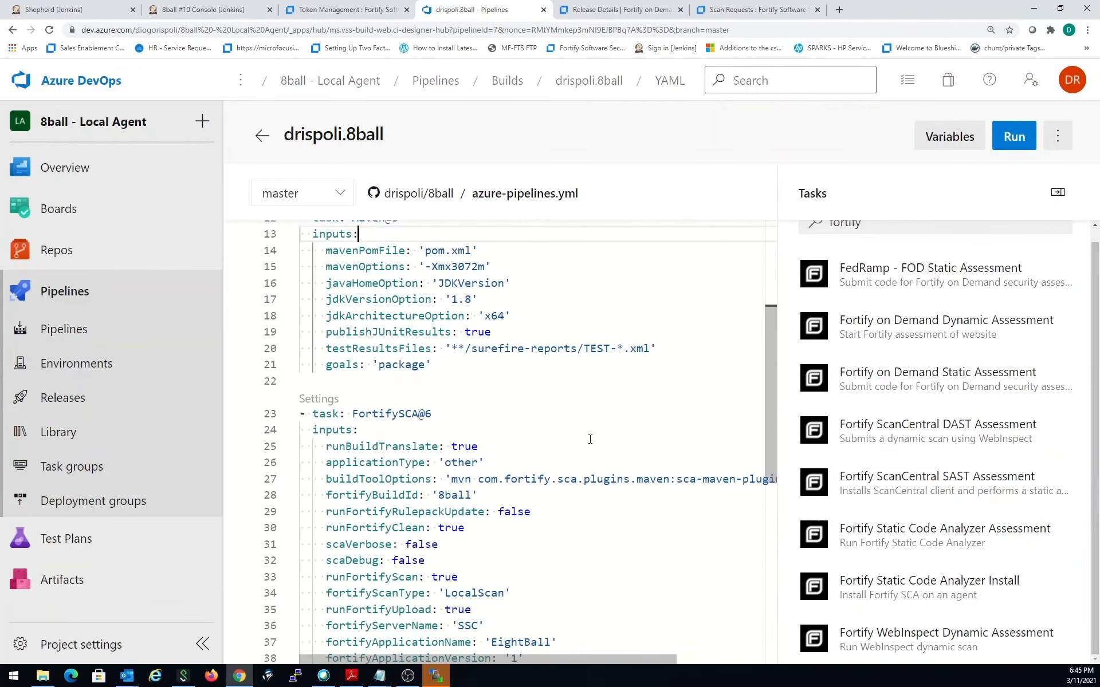
scroll(590, 440, "down", 2)
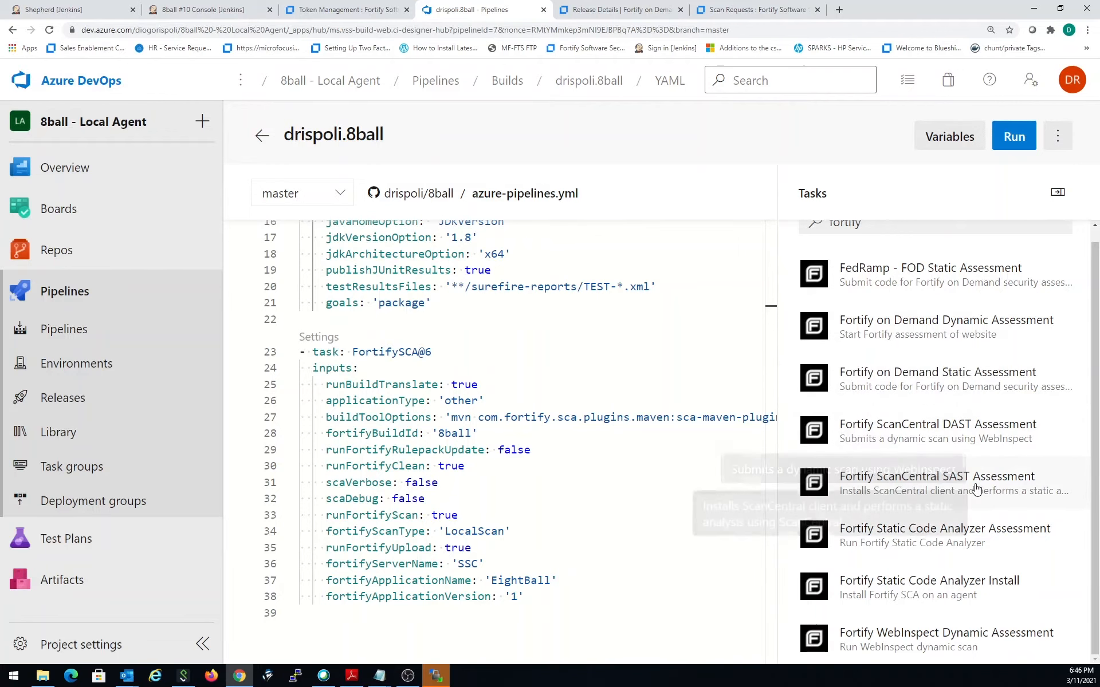
left_click(573, 601)
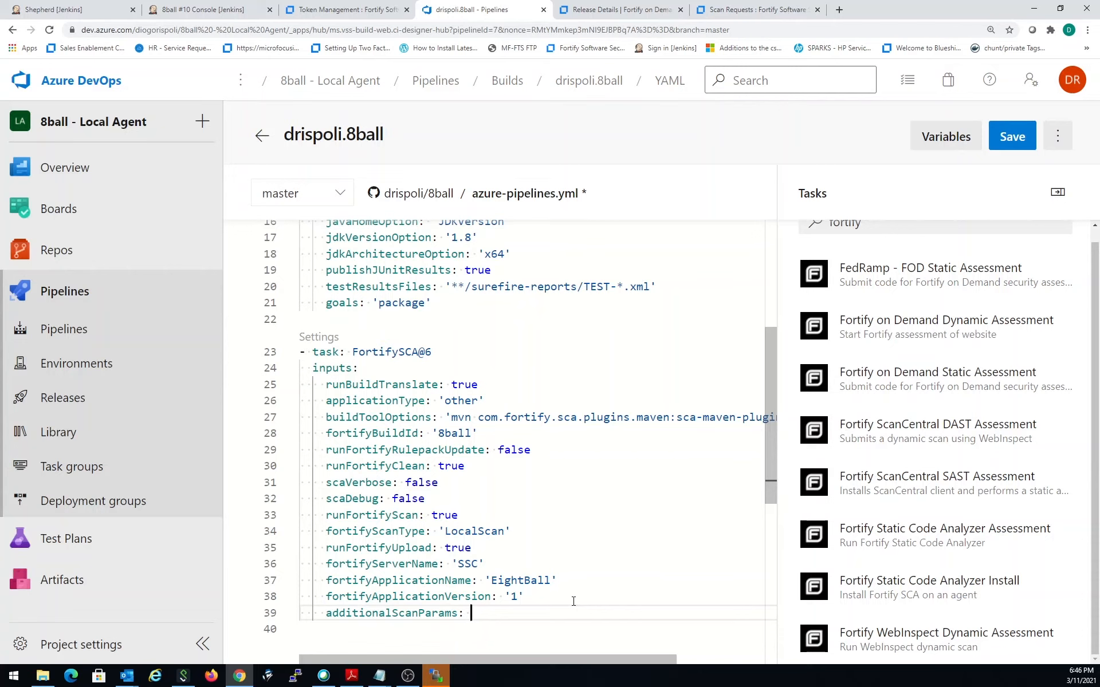
key("ctrl+z")
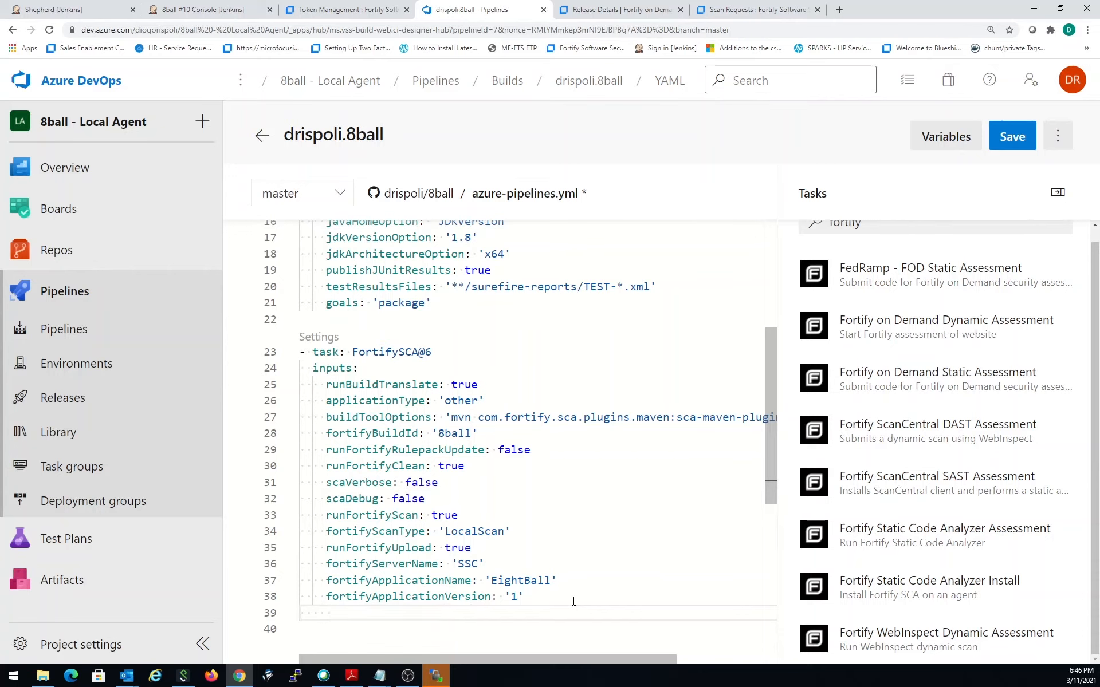
key("Return")
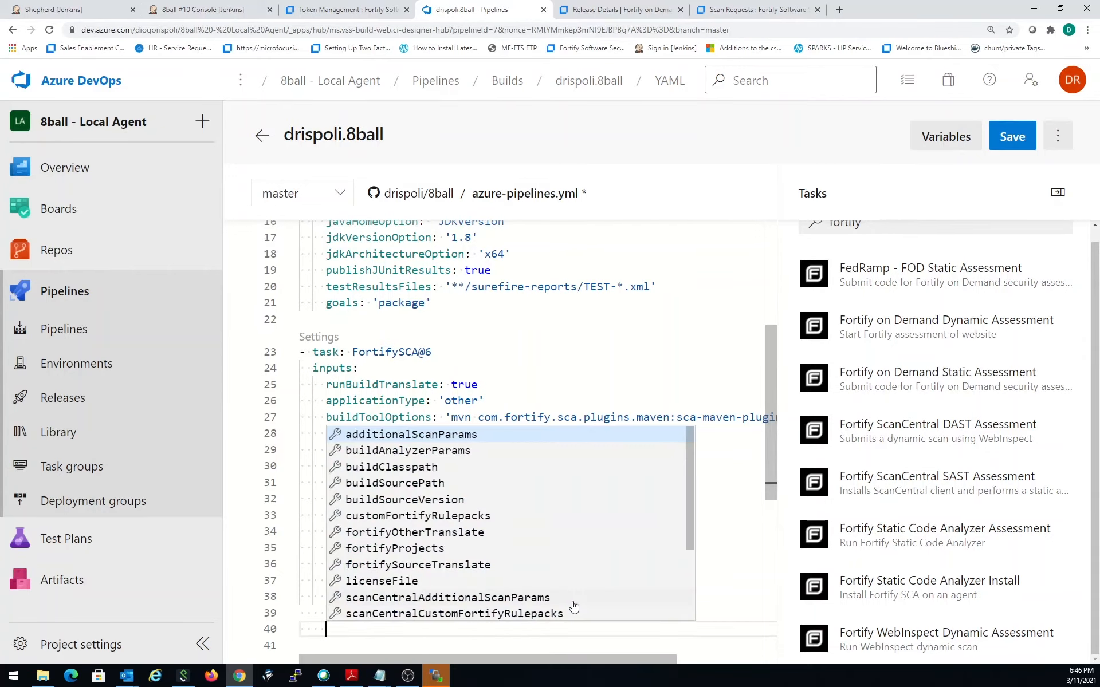
left_click(941, 489)
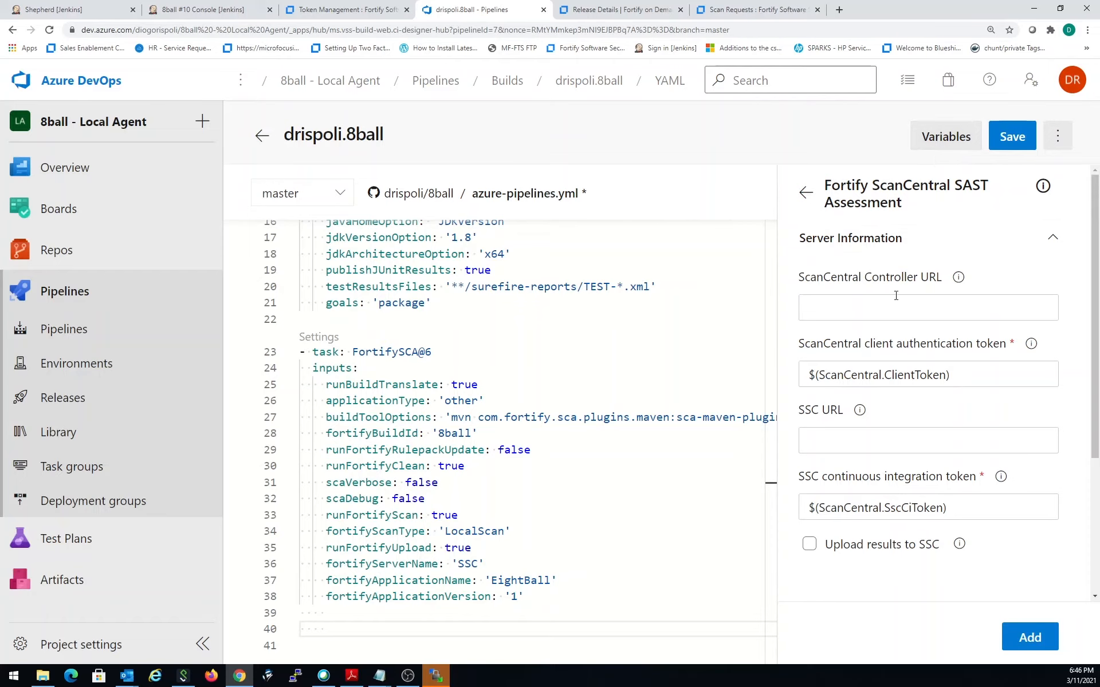
- Open the Fortify ScanCentral Controller page at 10.229.222.183:8999/scancentral-ctrl/ in a new browser tab
left_click(837, 11)
type("10.229.222.183:8180/ssc")
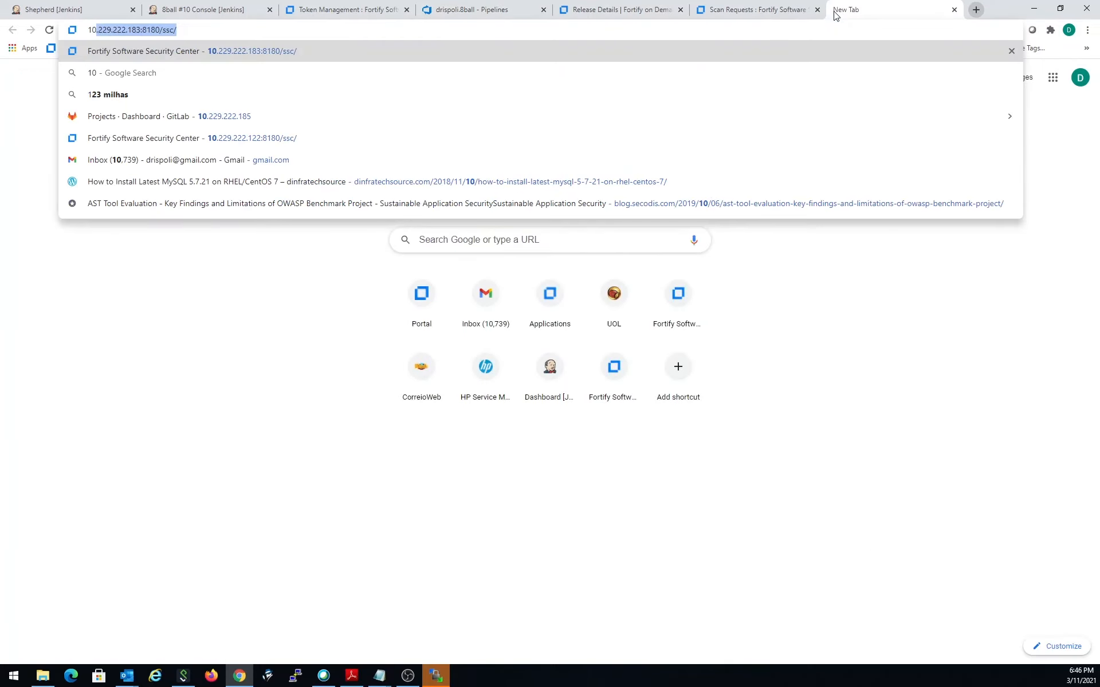
key("BackSpace")
key("BackSpace")
key("BackSpace")
key("BackSpace")
key("BackSpace")
key("BackSpace")
key("BackSpace")
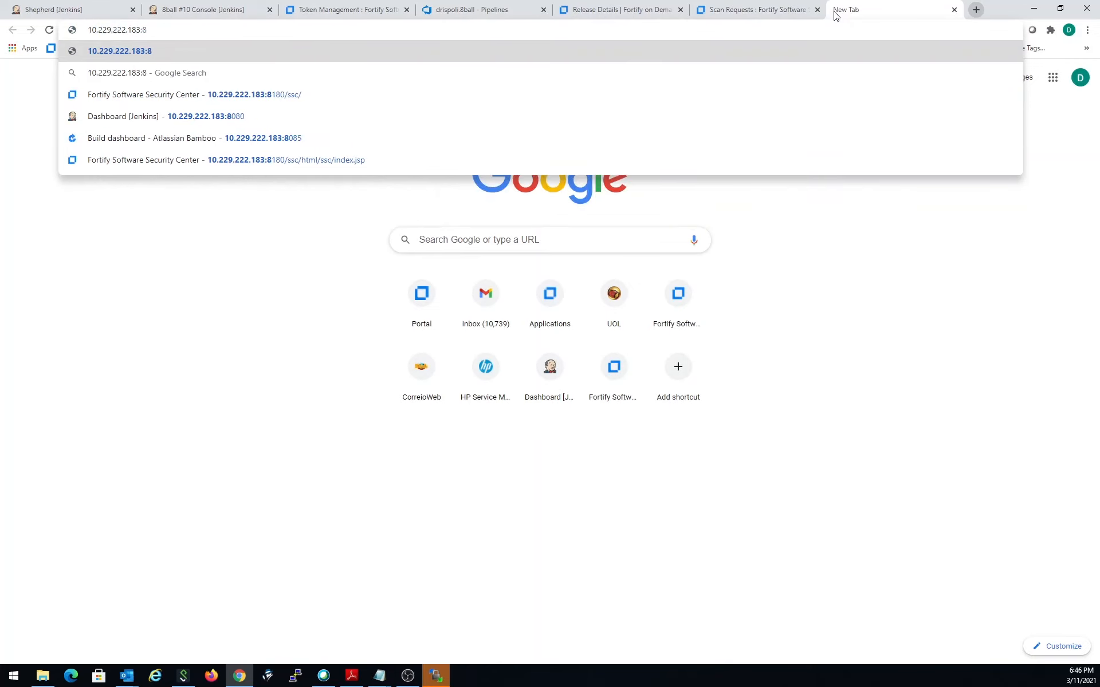
type("999")
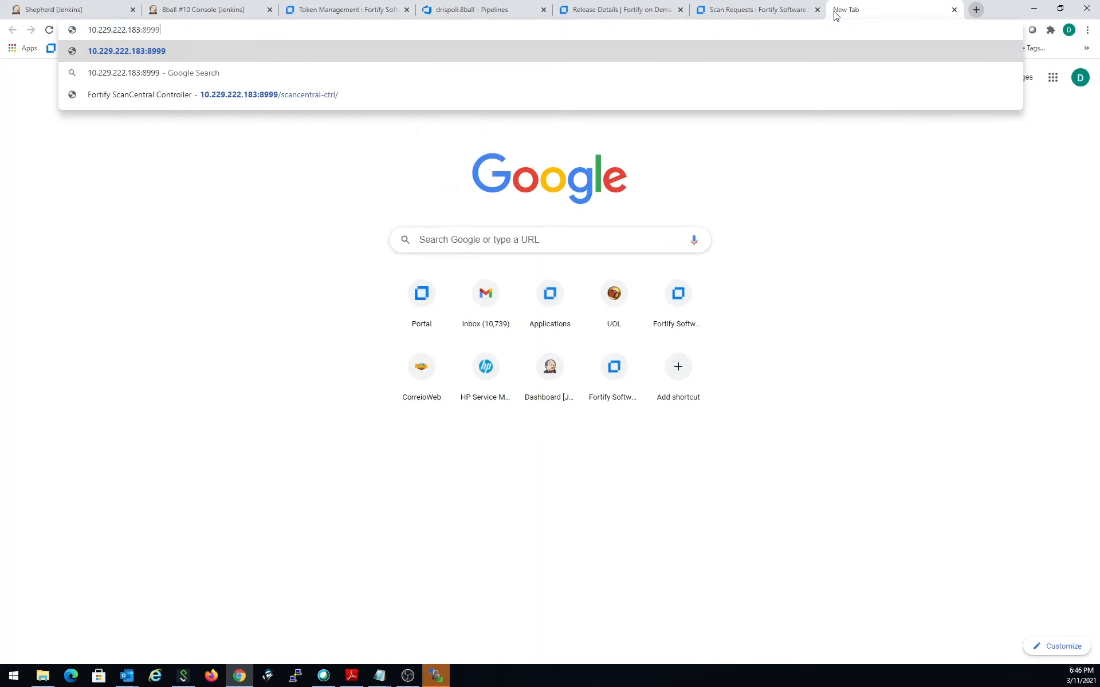
key("Down")
key("Down")
key("Return")
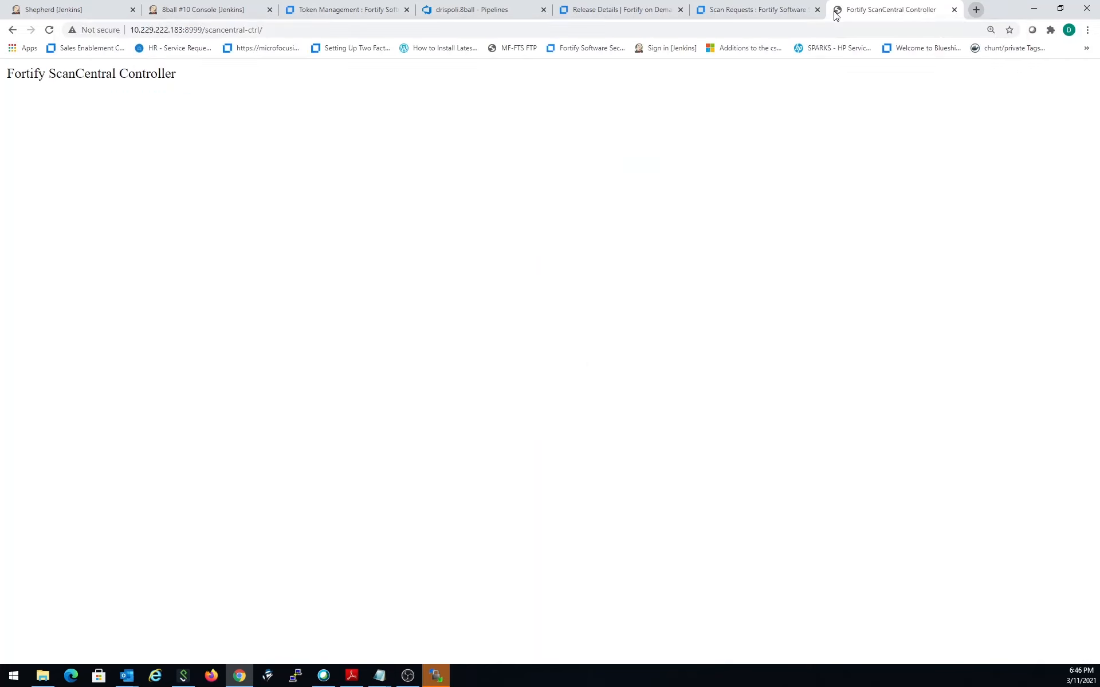
left_click(298, 32)
key("ctrl+c")
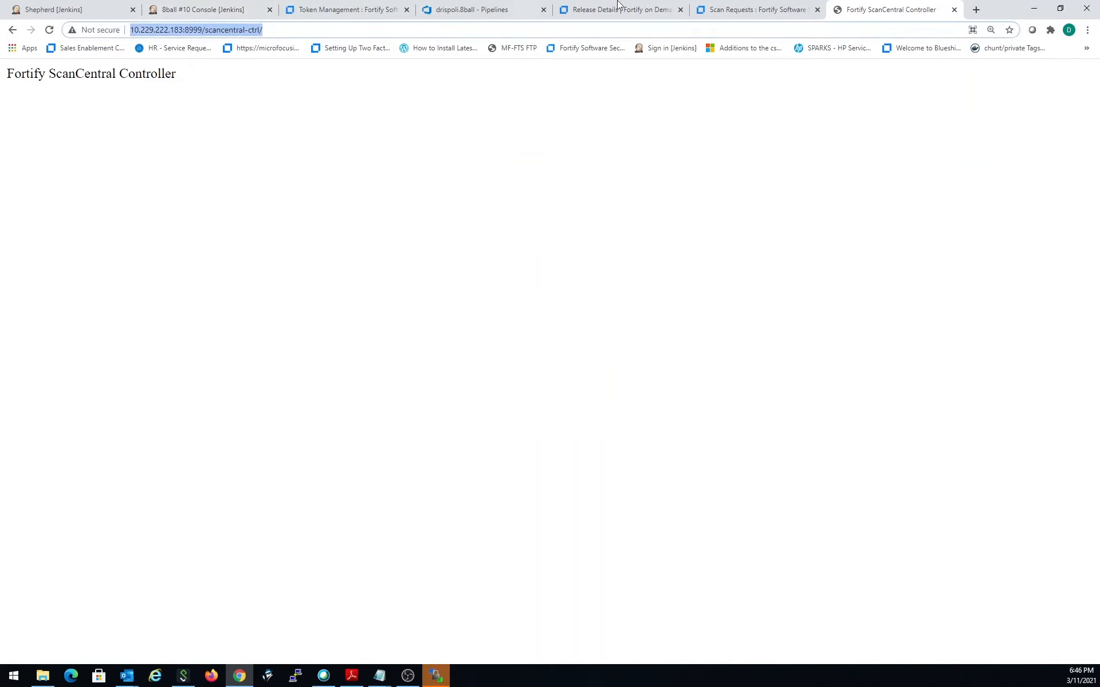
left_click(762, 9)
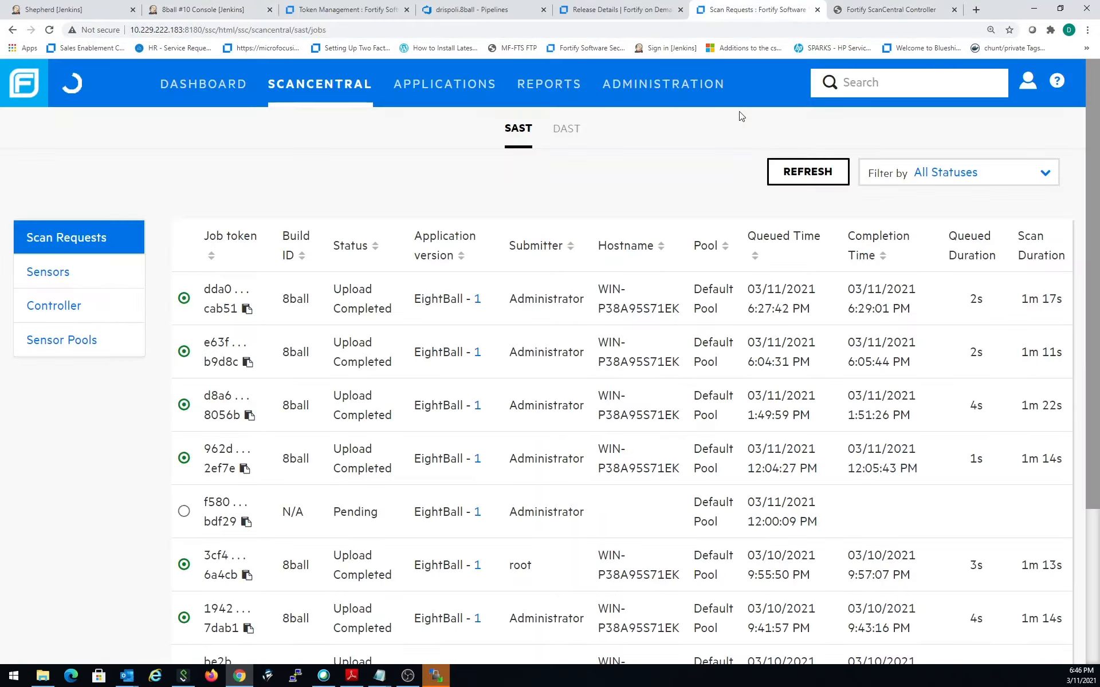
left_click(481, 10)
left_click(912, 307)
key("ctrl+v")
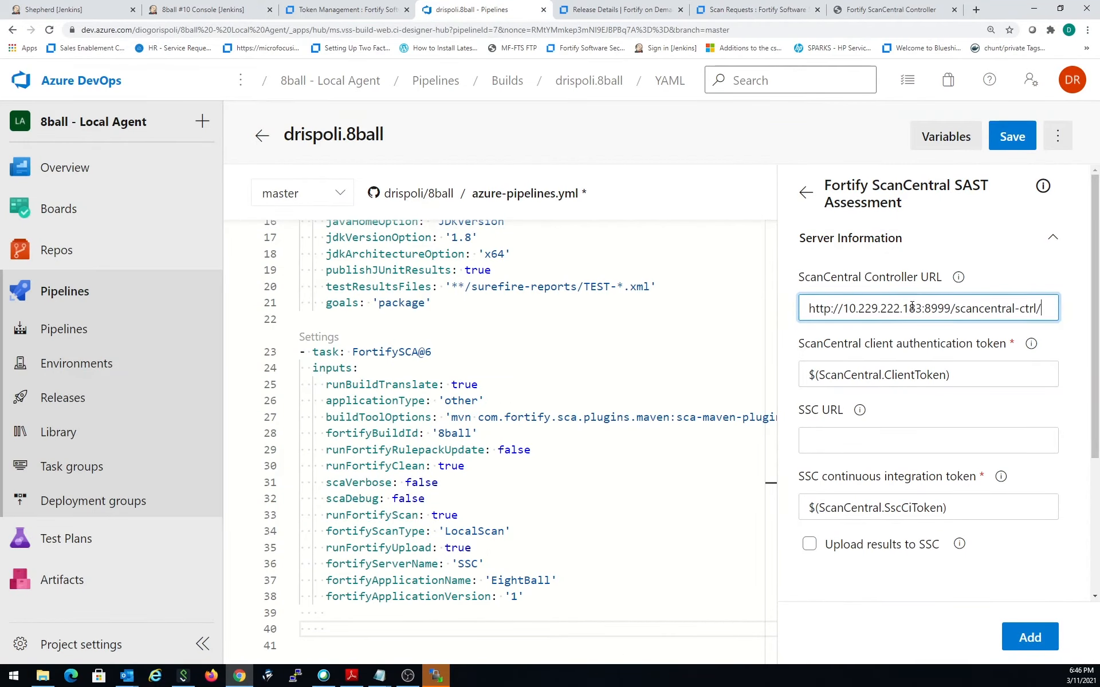
left_click(880, 431)
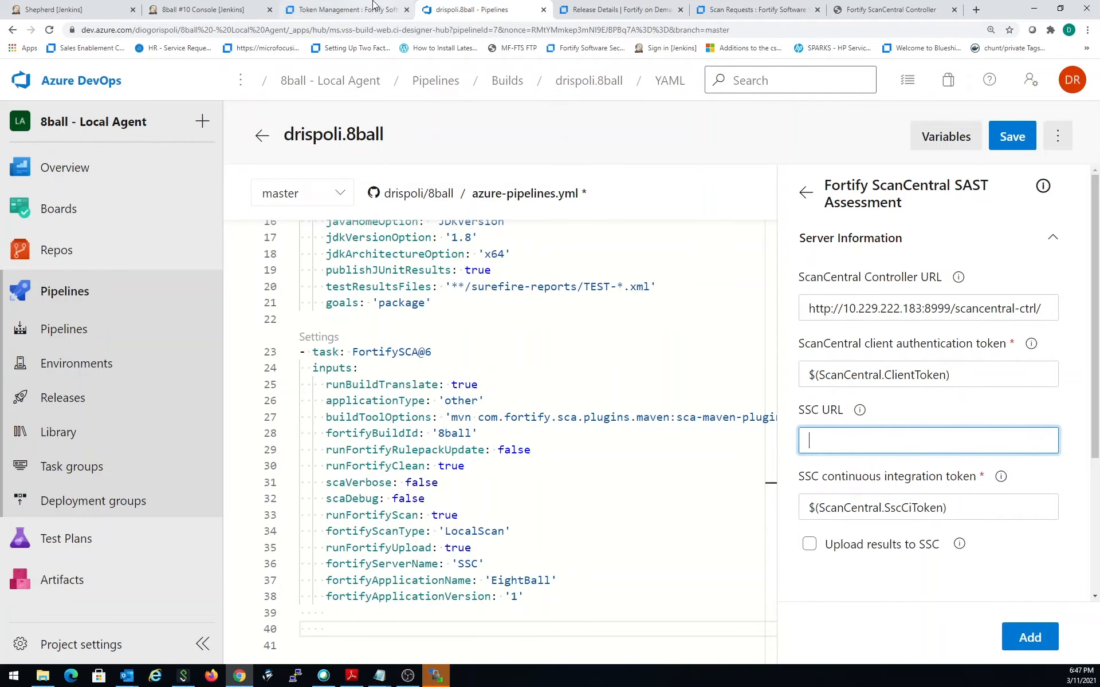
left_click(352, 9)
left_click_drag(219, 30, 78, 27)
key("ctrl+c")
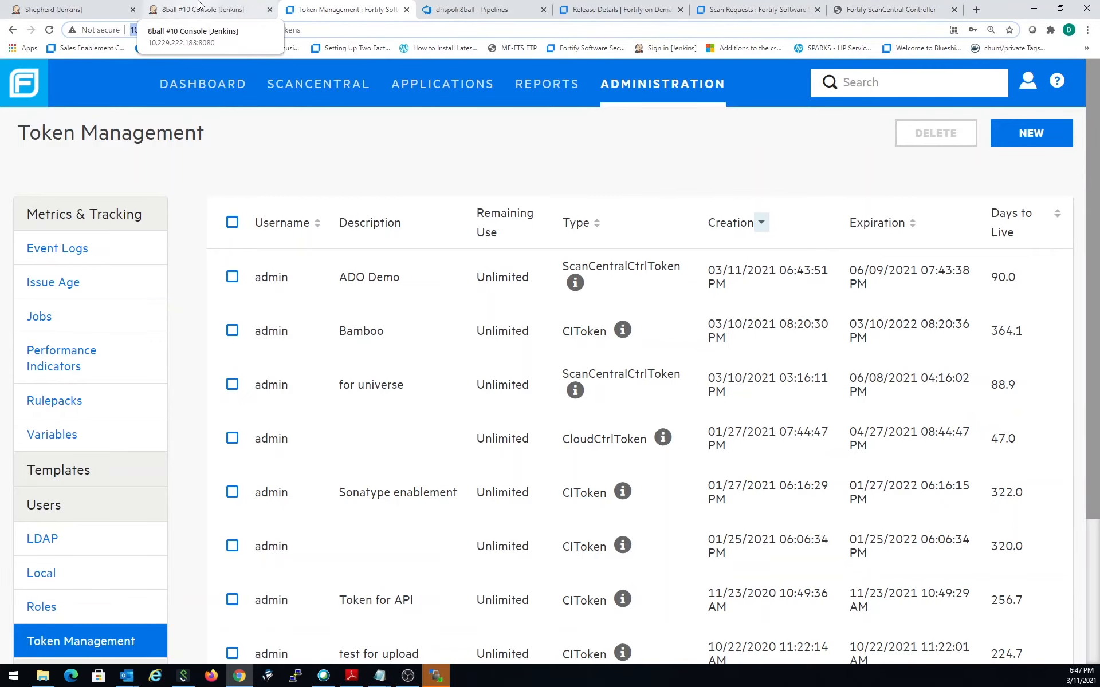
left_click(506, 11)
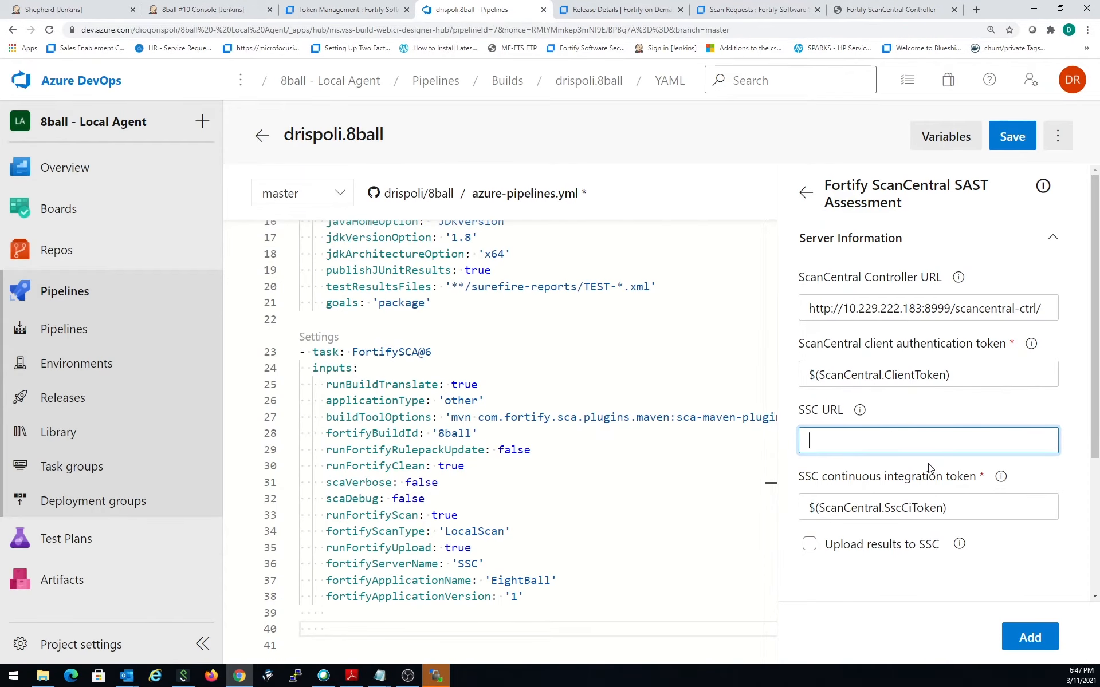
key("ctrl+v")
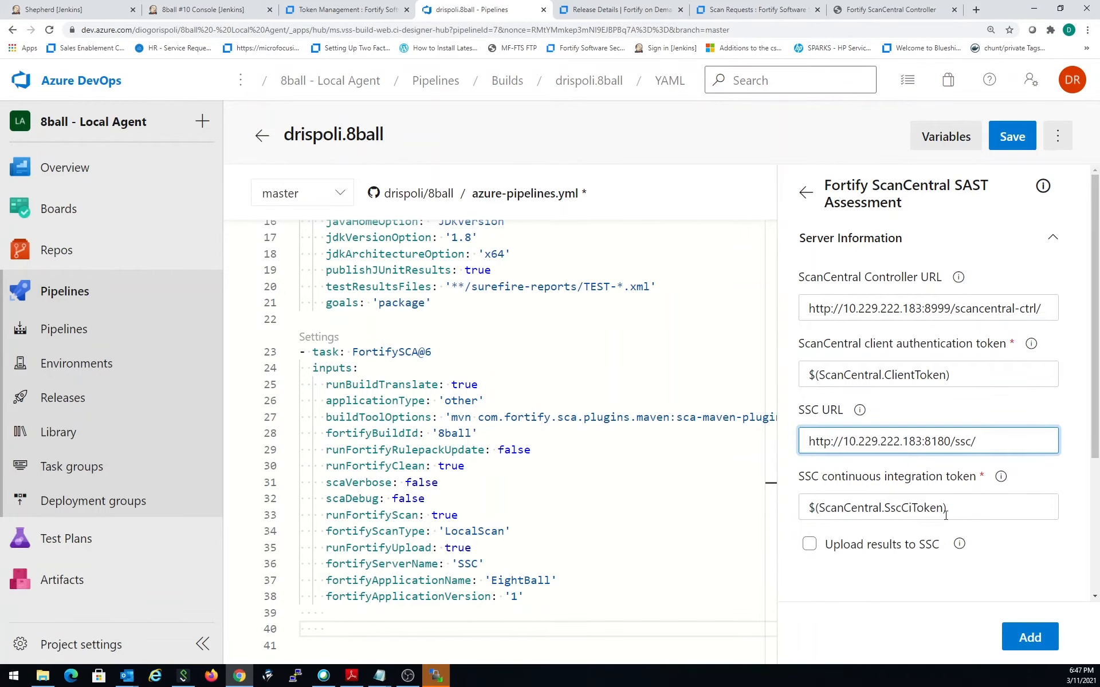
left_click(963, 507)
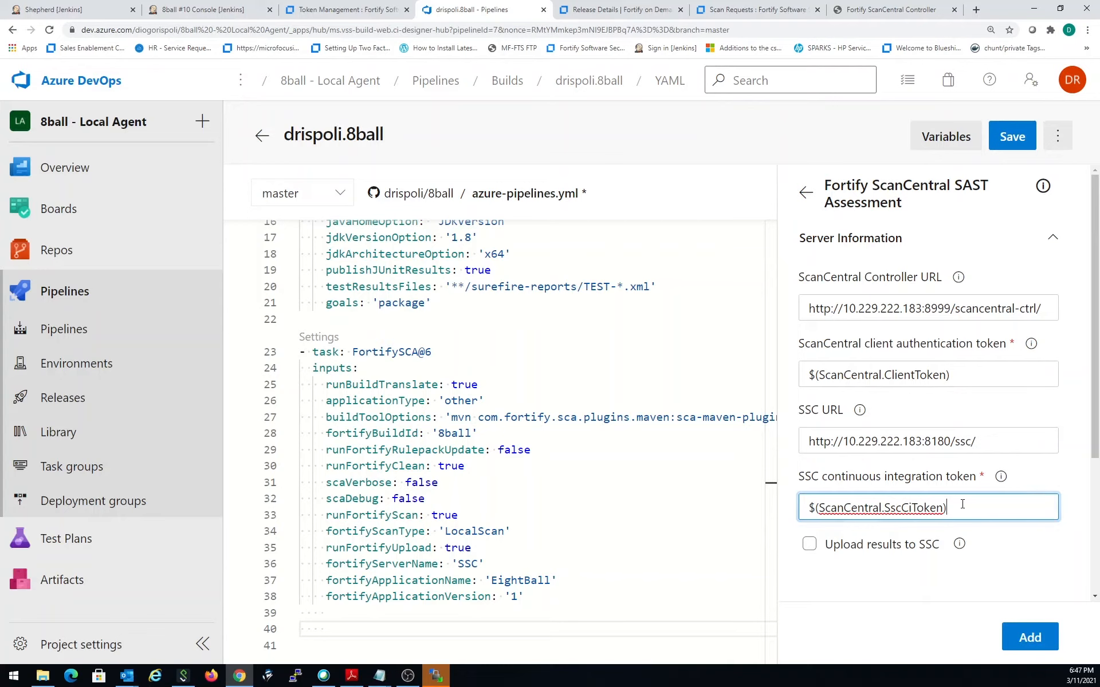
triple_click(968, 507)
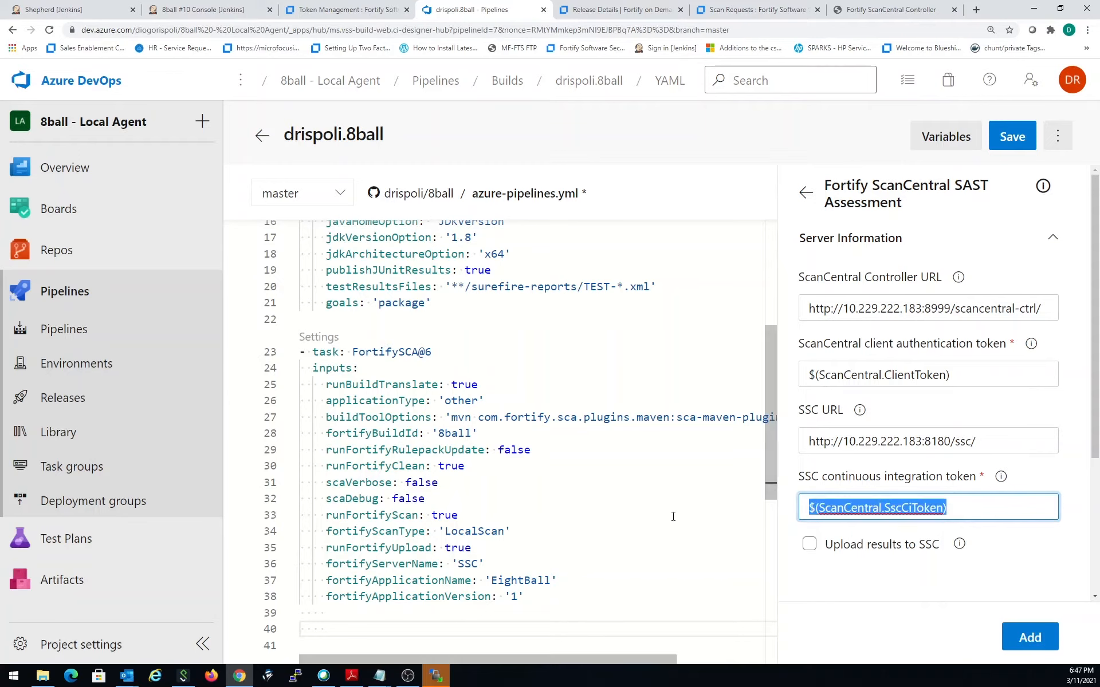
key("BackSpace")
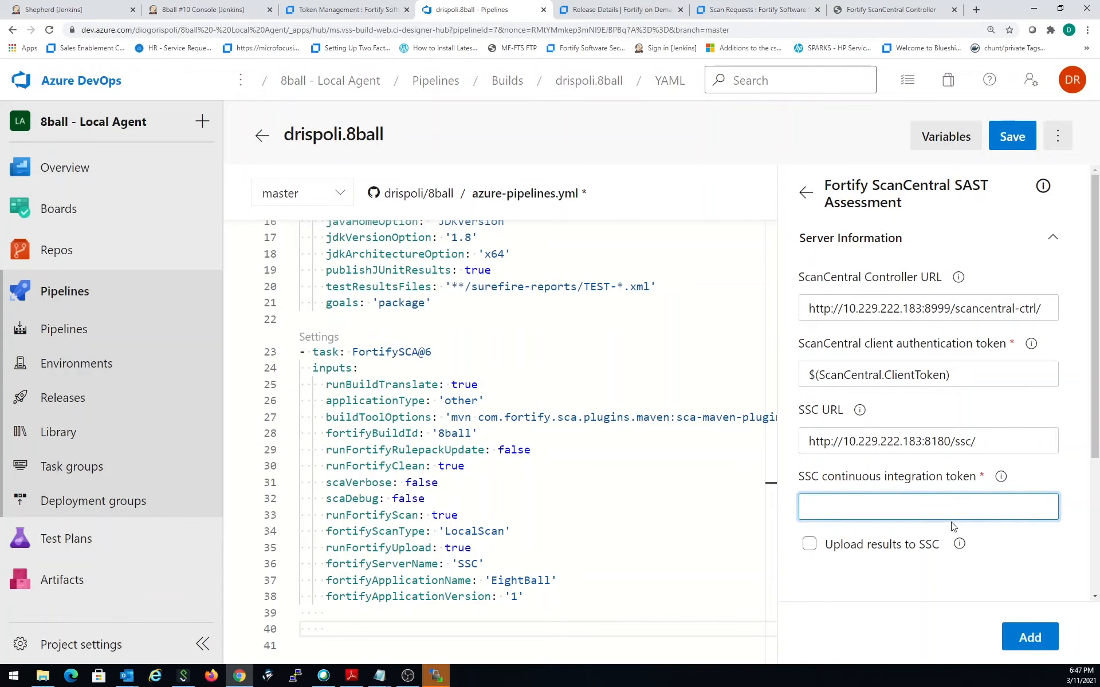
scroll(954, 521, "down", 3)
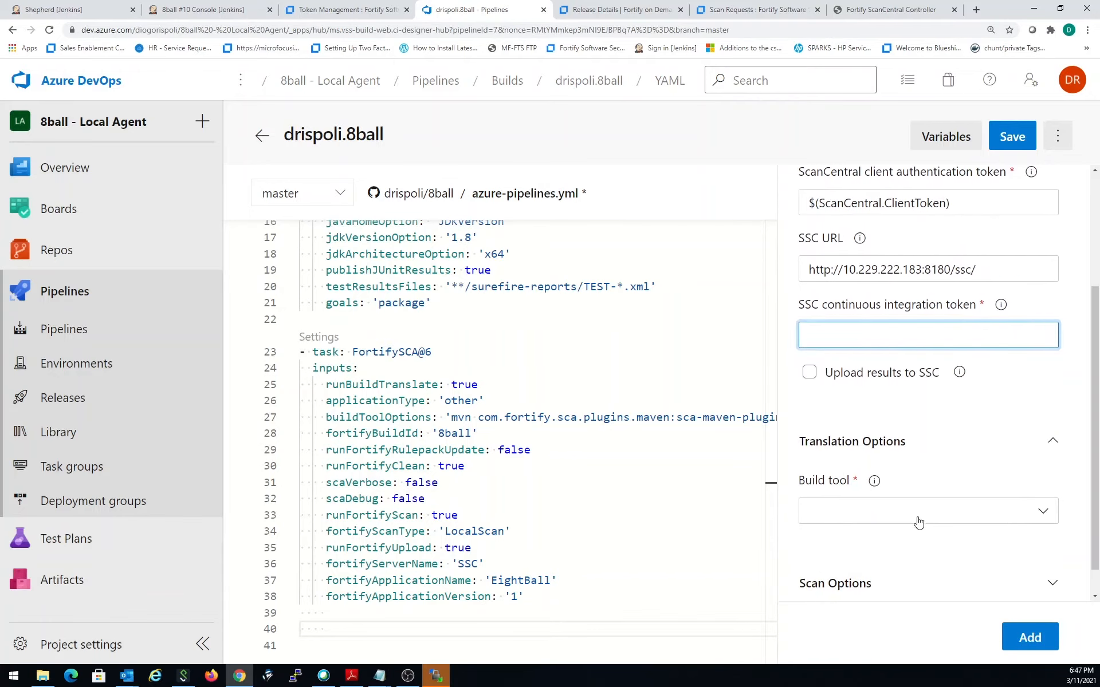
scroll(946, 457, "up", 1)
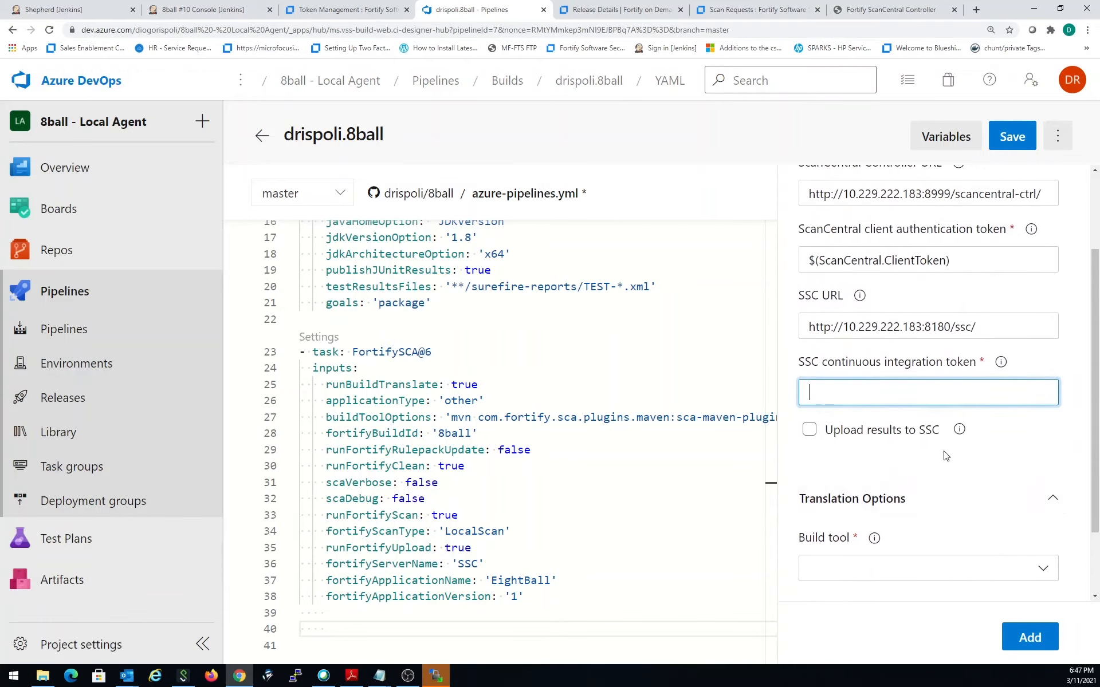
key("ctrl+z")
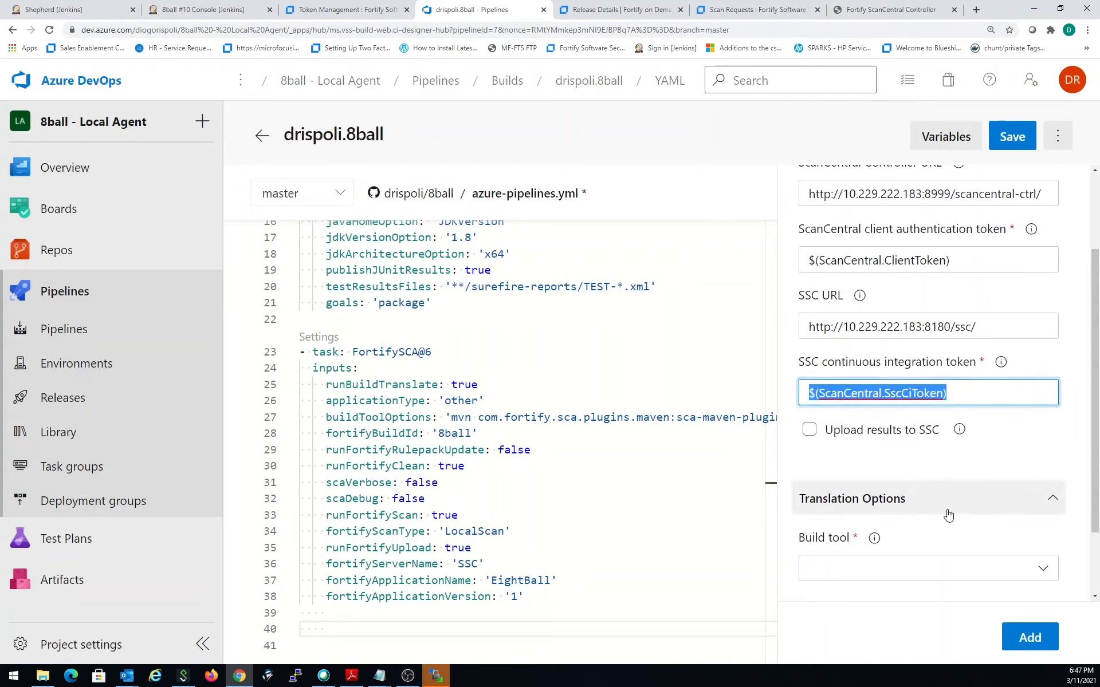
- Enable uploading results to SSC and choose maven as the translation build tool
left_click(811, 430)
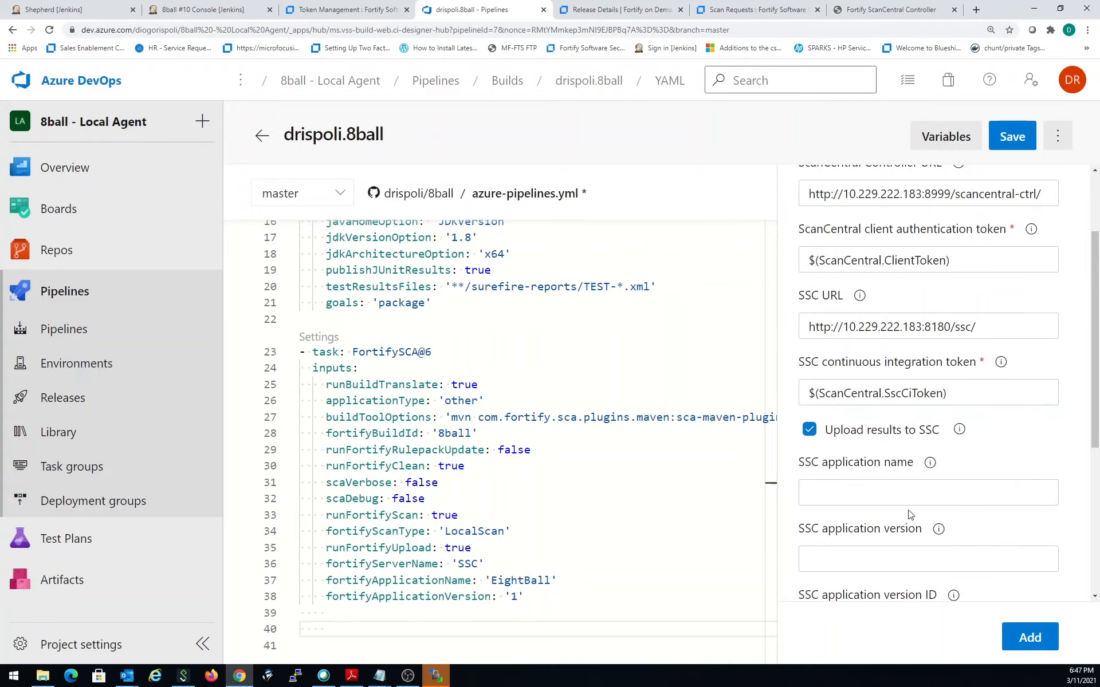
scroll(846, 433, "down", 1)
left_click(849, 424)
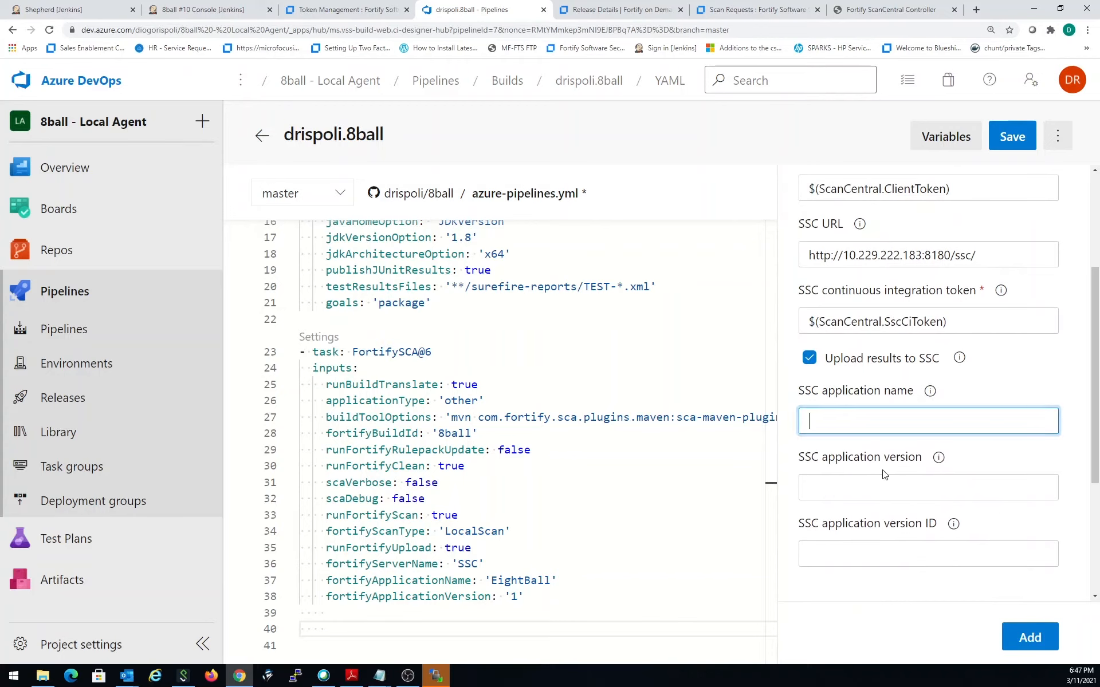
left_click(889, 487)
scroll(893, 489, "down", 3)
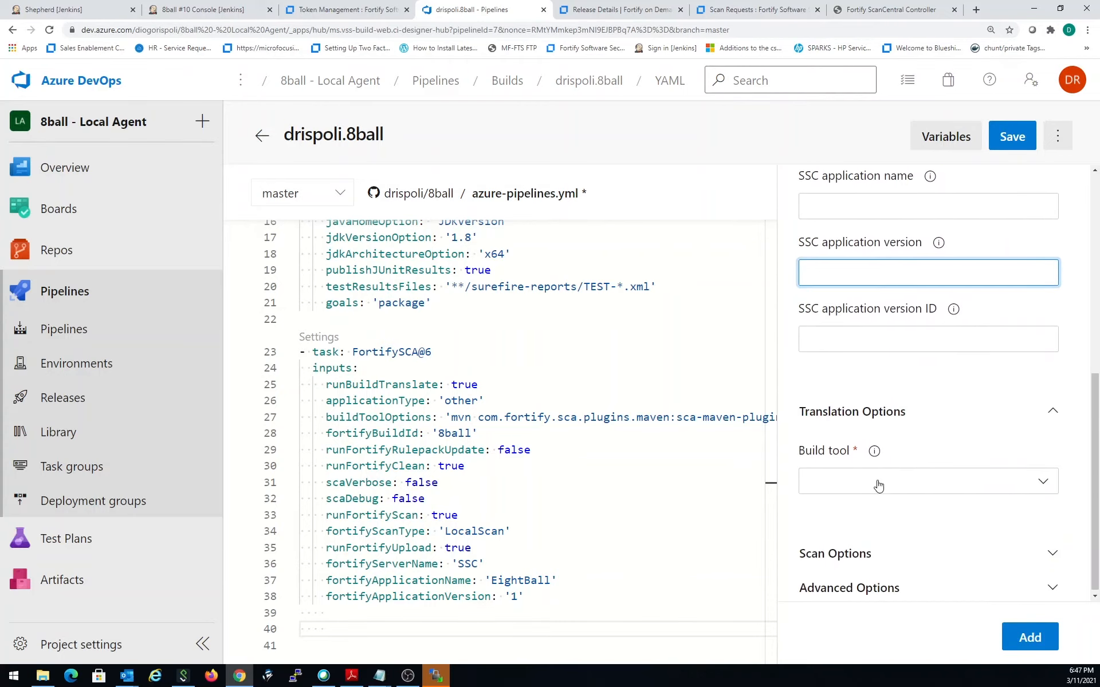
left_click(875, 484)
left_click(873, 546)
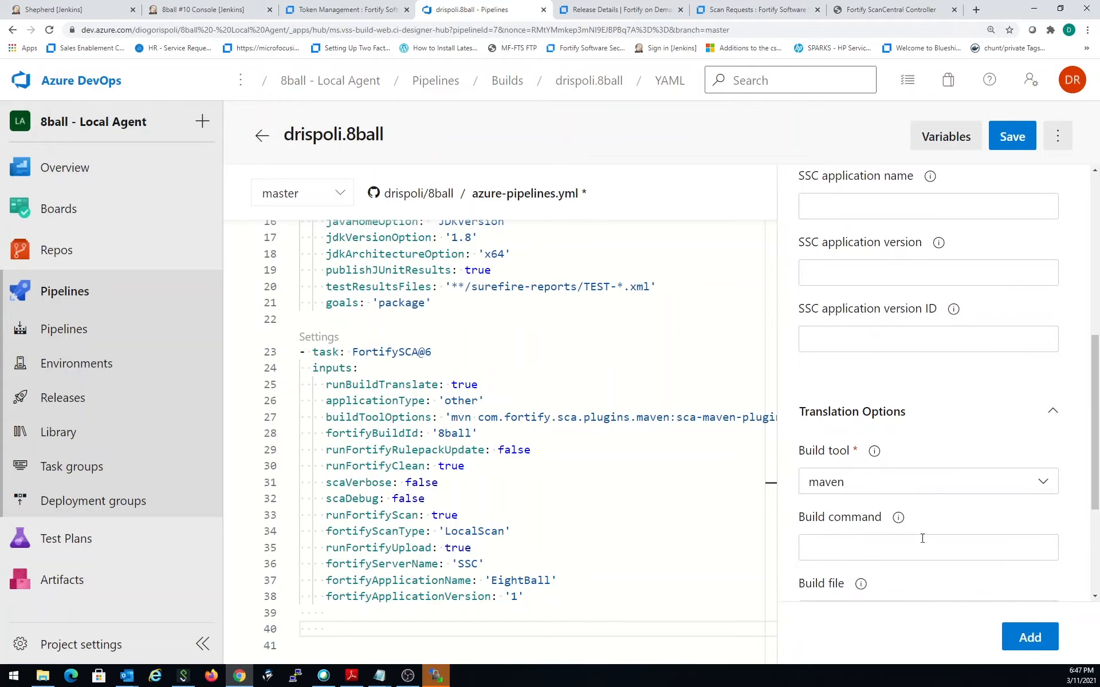
- Review the task's remaining maven build settings, scan options and advanced options
scroll(892, 487, "down", 2)
scroll(885, 452, "down", 2)
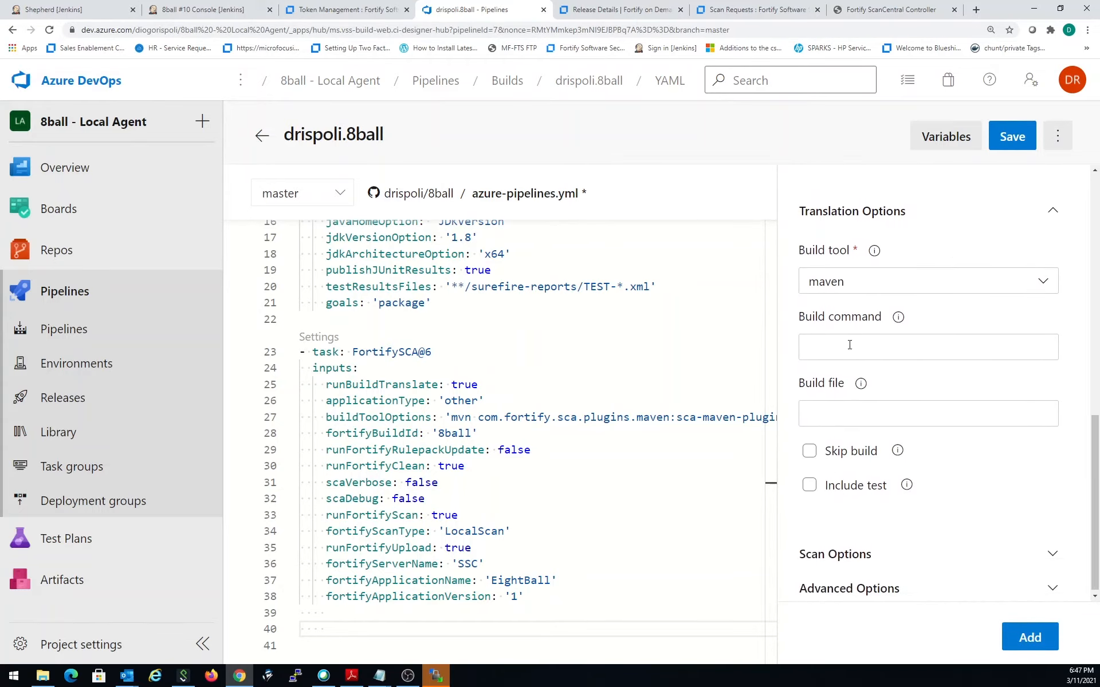
left_click(853, 423)
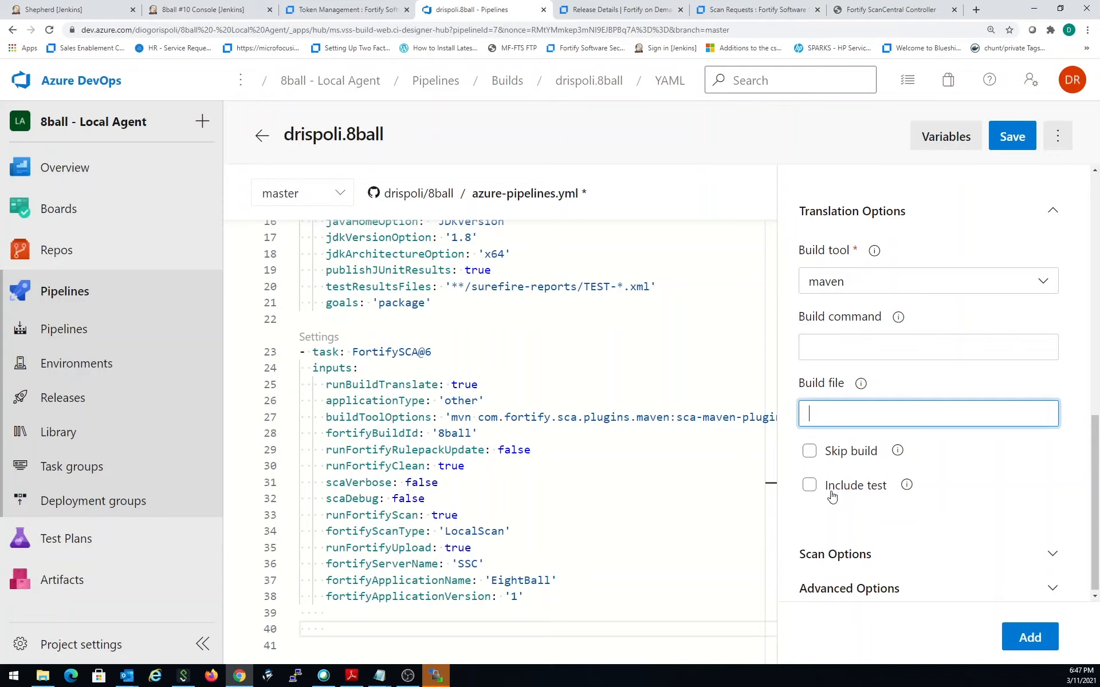
scroll(845, 512, "down", 1)
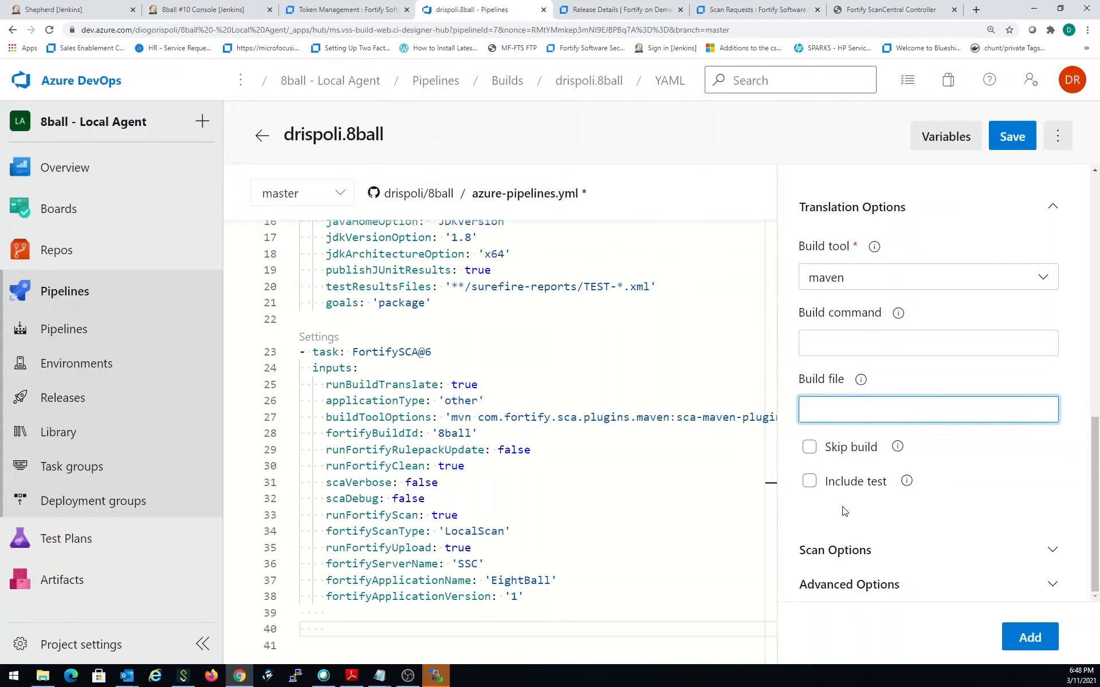
left_click(897, 549)
scroll(900, 544, "down", 3)
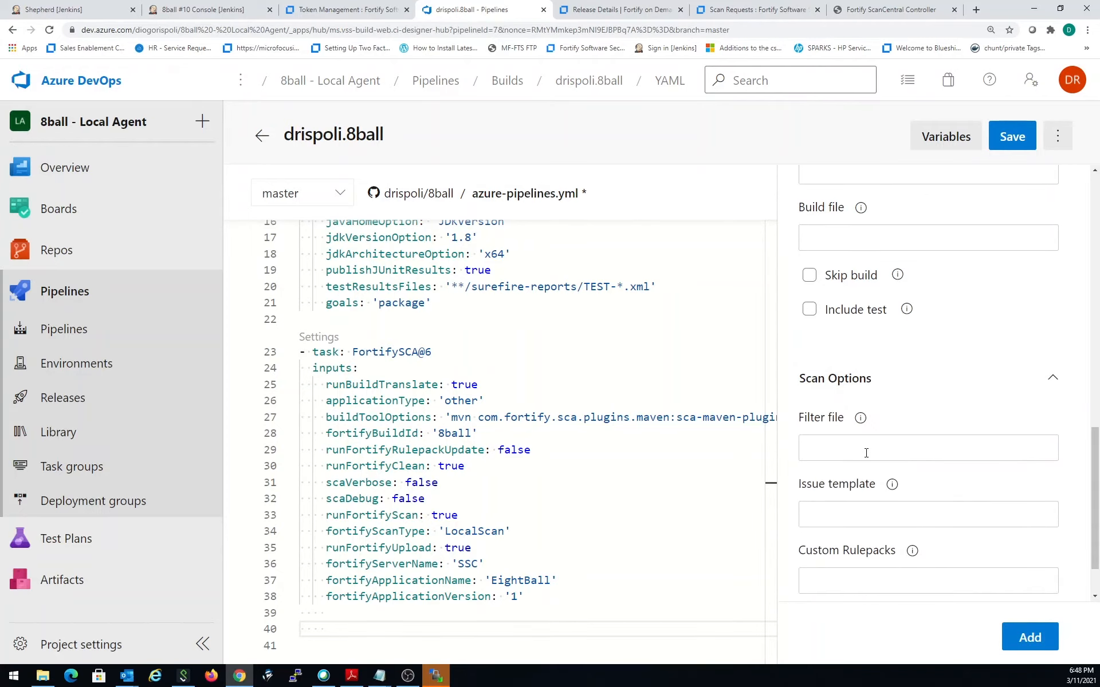
scroll(867, 453, "down", 1)
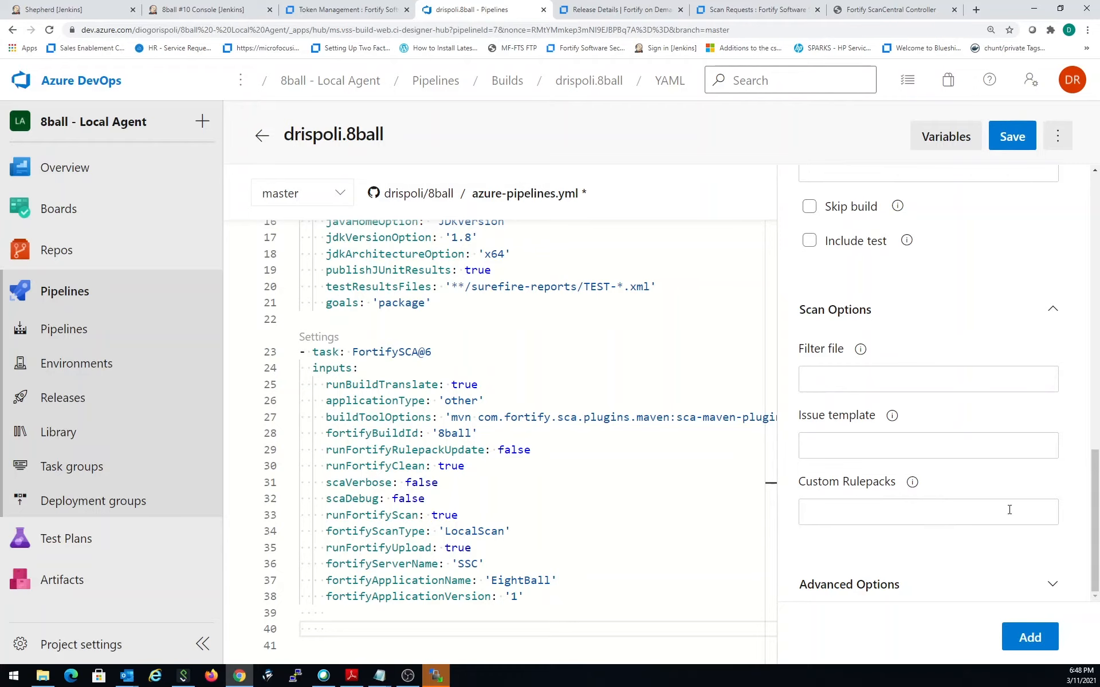
left_click(1053, 584)
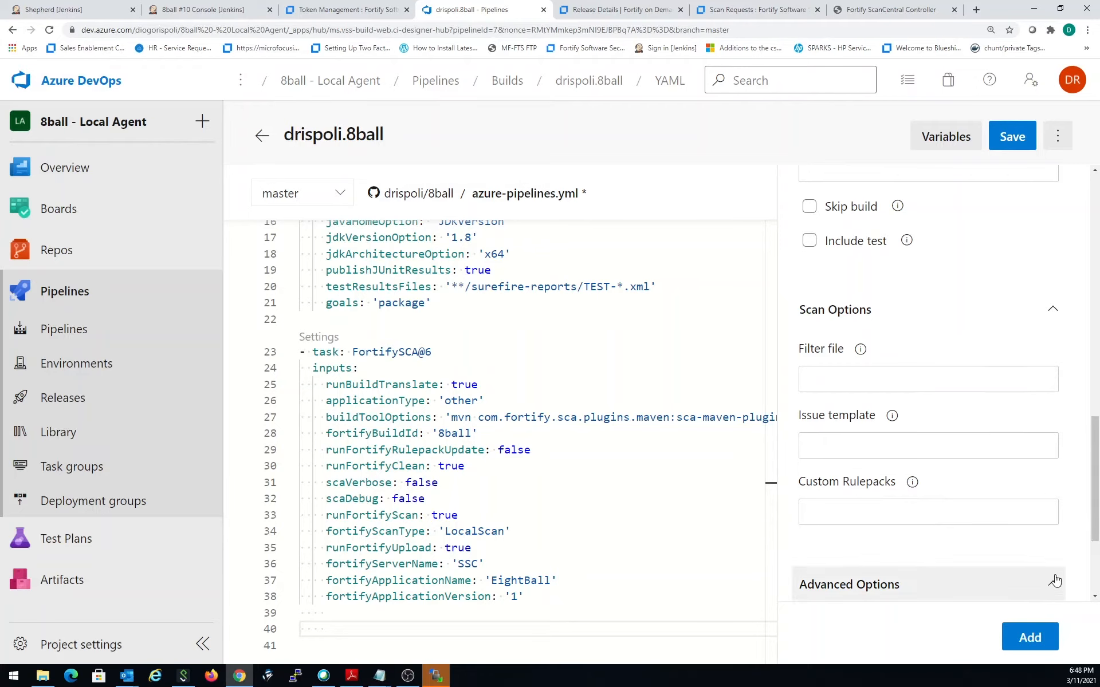
scroll(1054, 578, "down", 3)
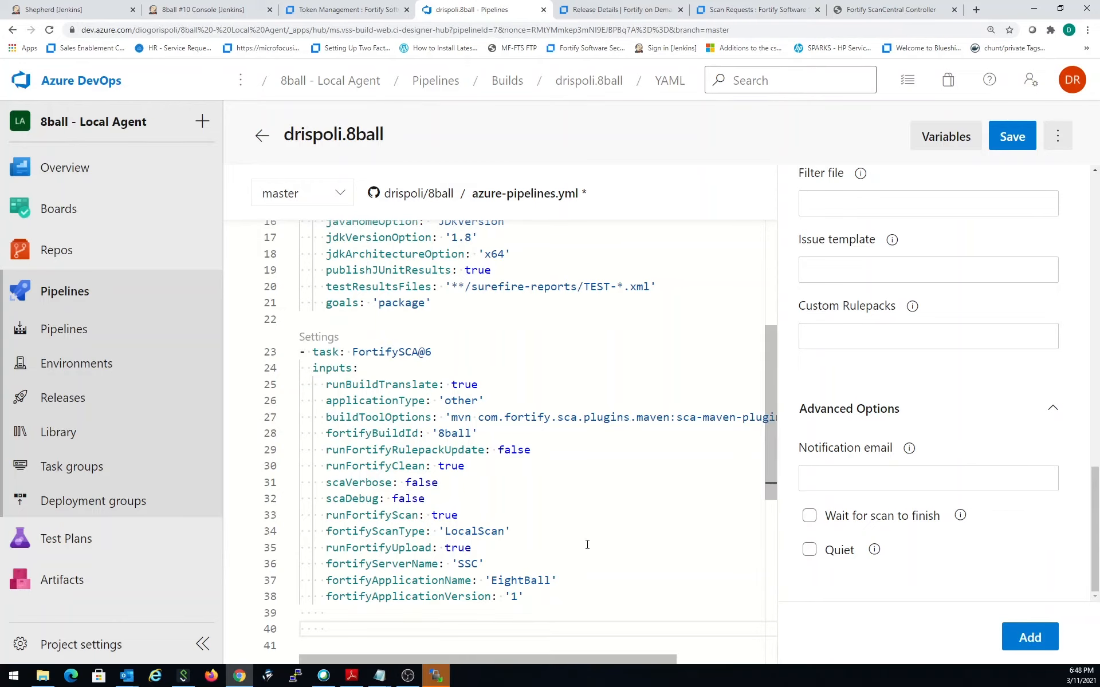
scroll(589, 545, "up", 2)
scroll(589, 545, "down", 4)
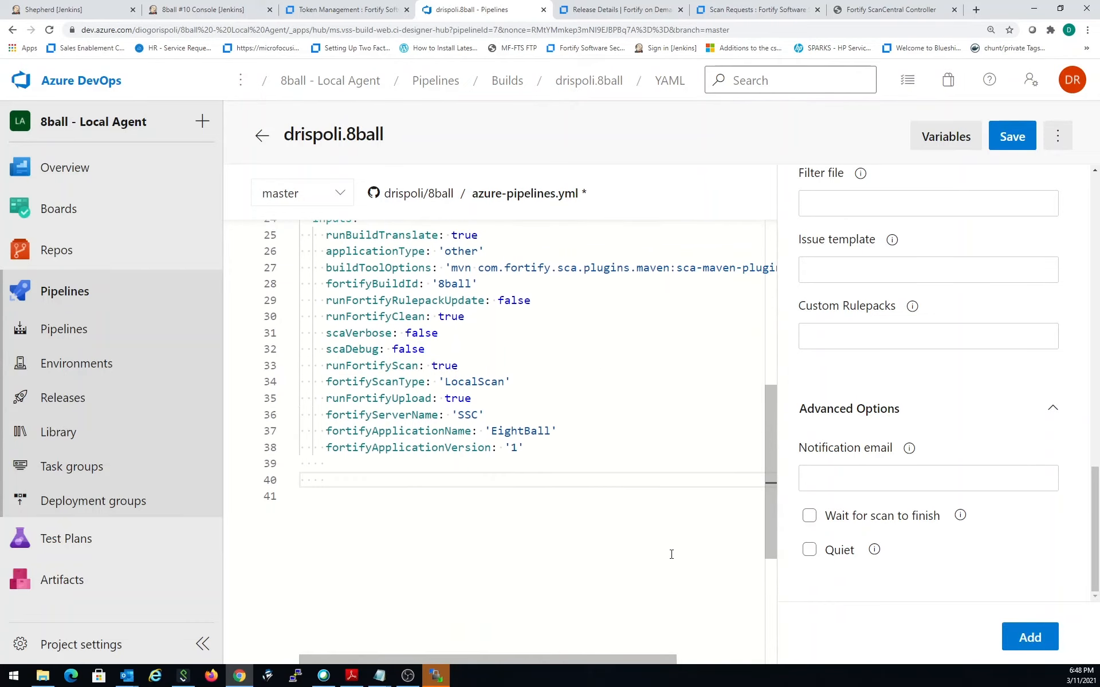
scroll(903, 473, "up", 3)
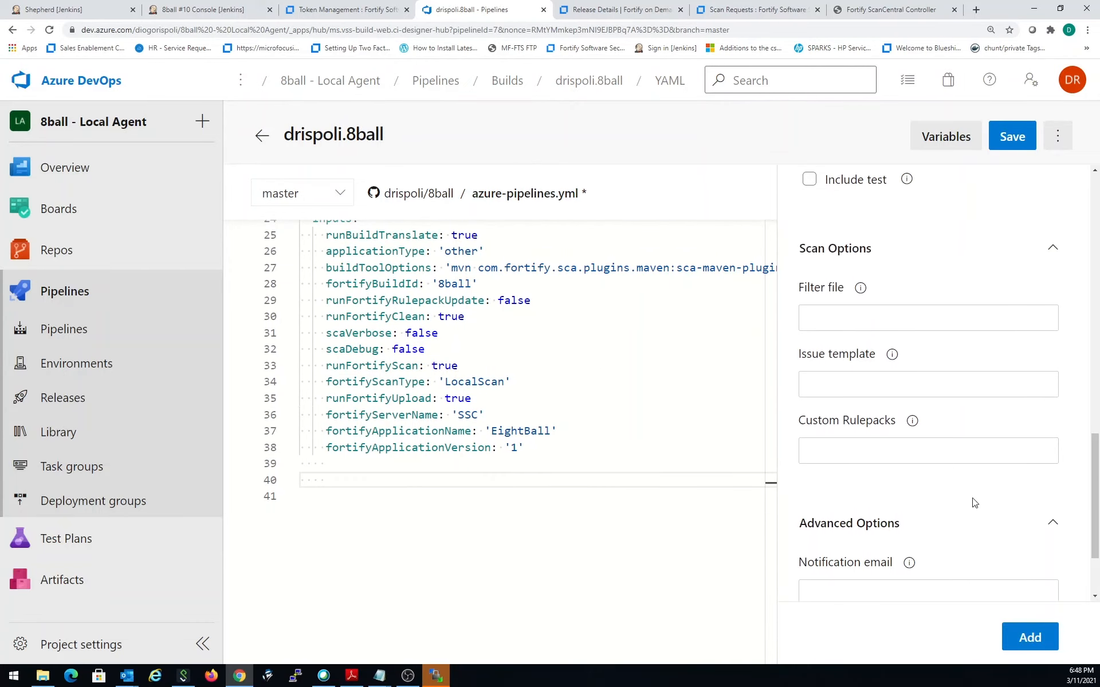
- Add the configured ScanCentral SAST task to azure-pipelines.yml and outdent its task line to align with the FortifySCA@6 task
left_click(1029, 638)
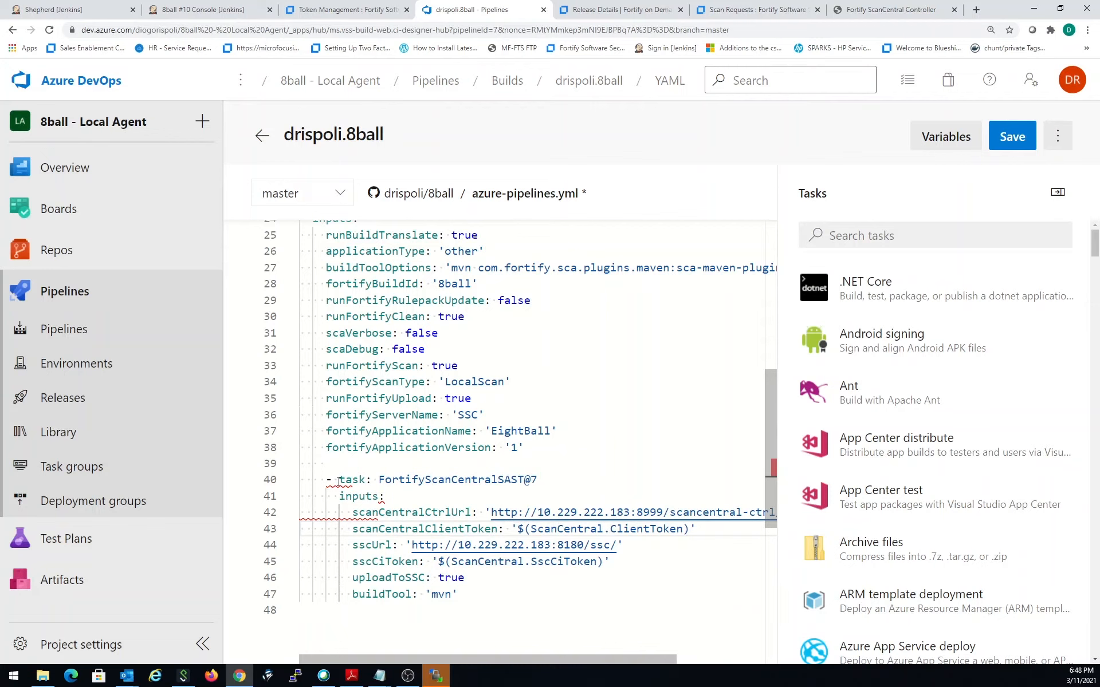
mouse_move(338, 480)
left_click(323, 480)
key("Left")
key("Left")
key("Left")
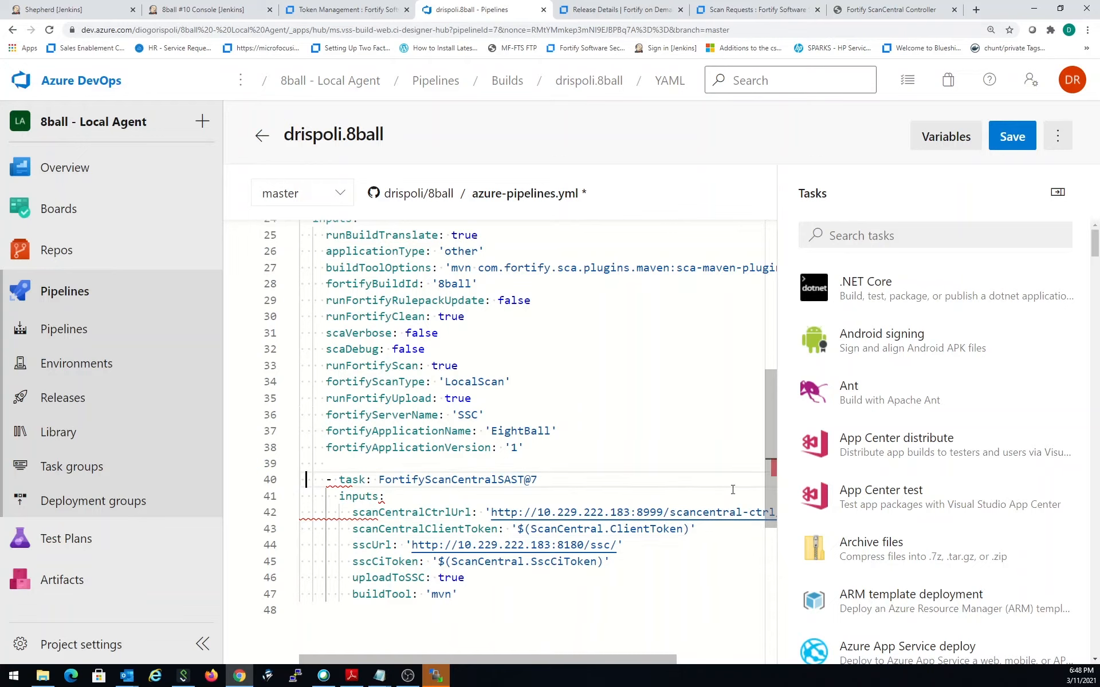
key("Delete")
key("Delete")
key("Delete")
key("Delete")
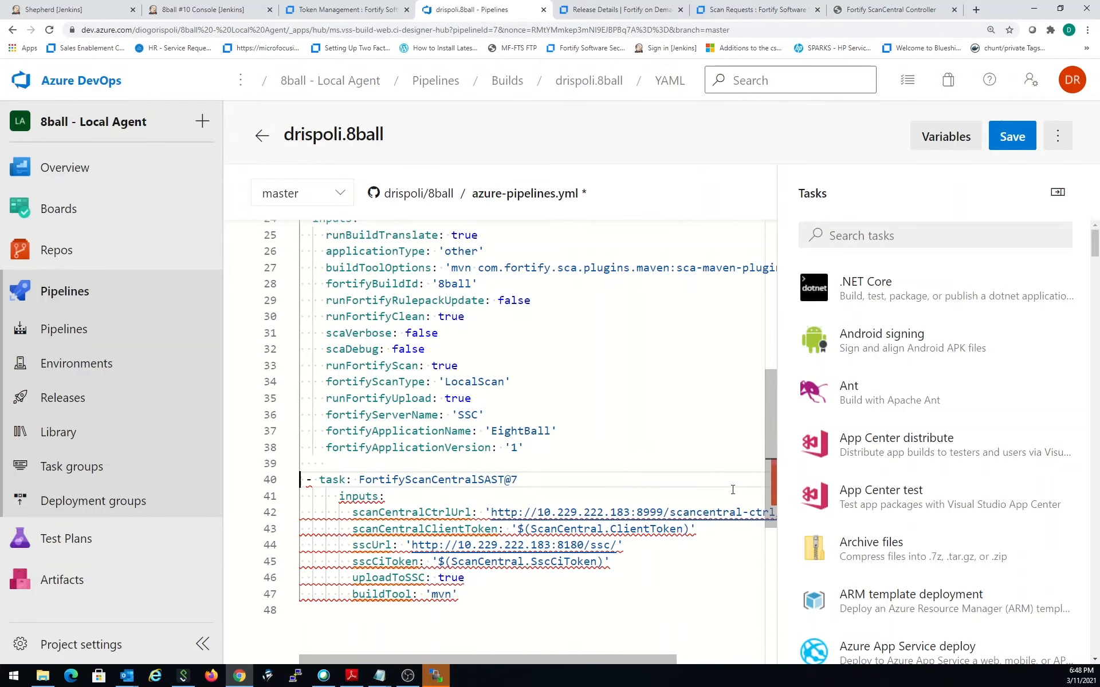
key("Down")
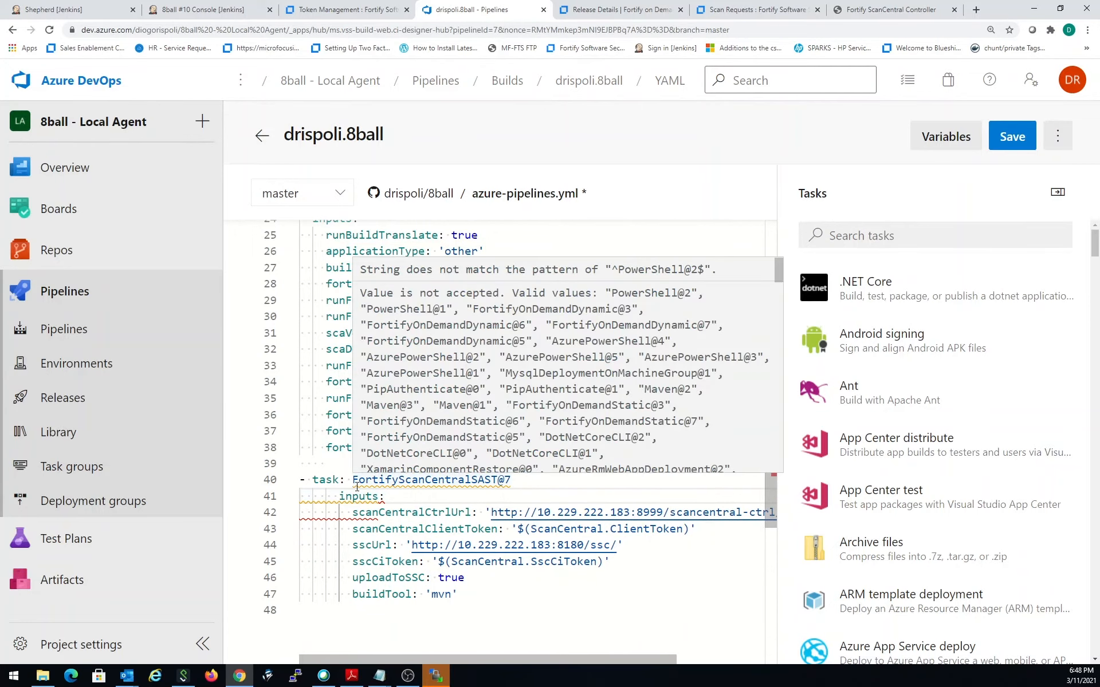
- Outdent the inputs line and the scanCentralCtrlUrl line of the FortifyScanCentralSAST@7 task by two spaces each
left_click(339, 493)
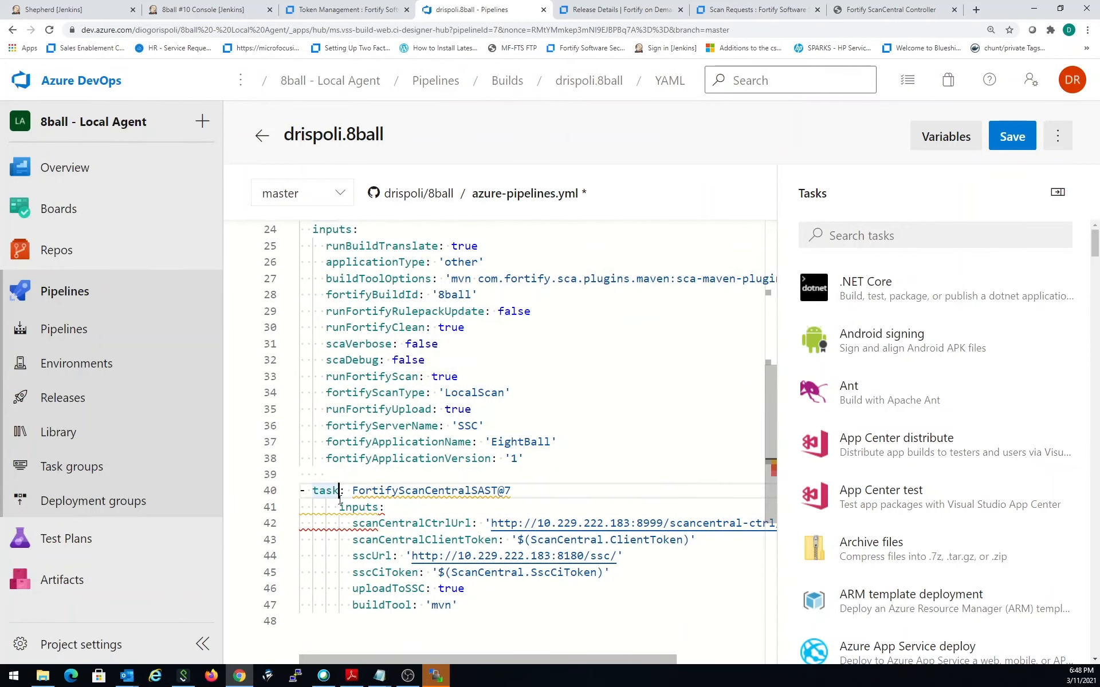
key("Down")
key("BackSpace")
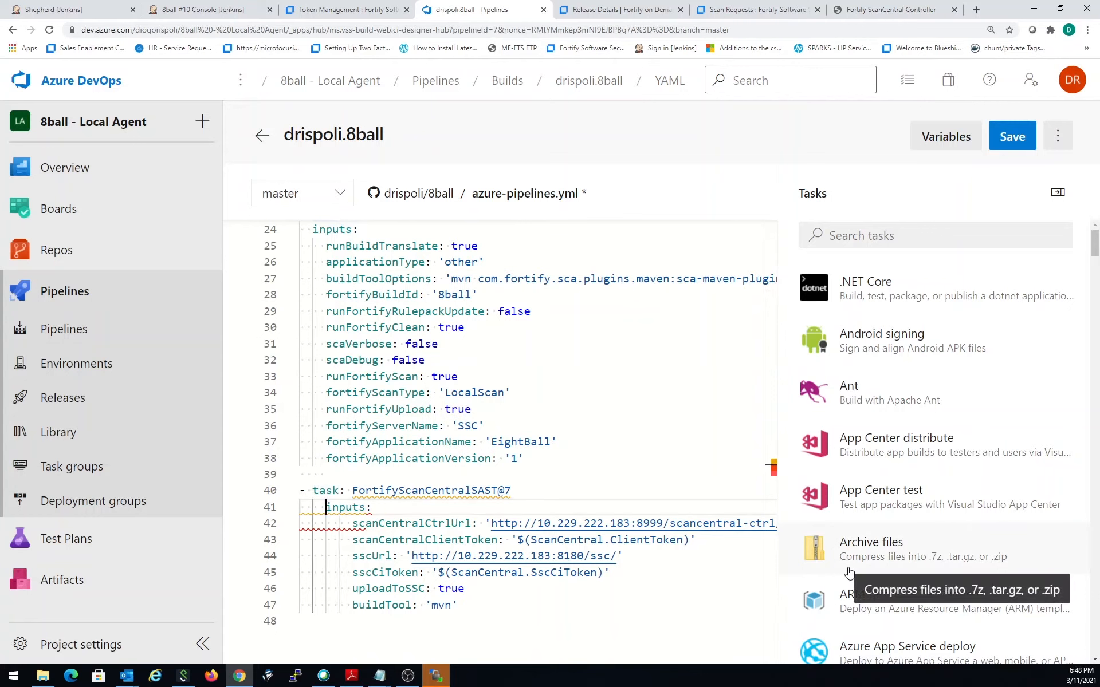
key("Down")
key("Right")
key("Right")
key("Right")
key("Right")
key("BackSpace")
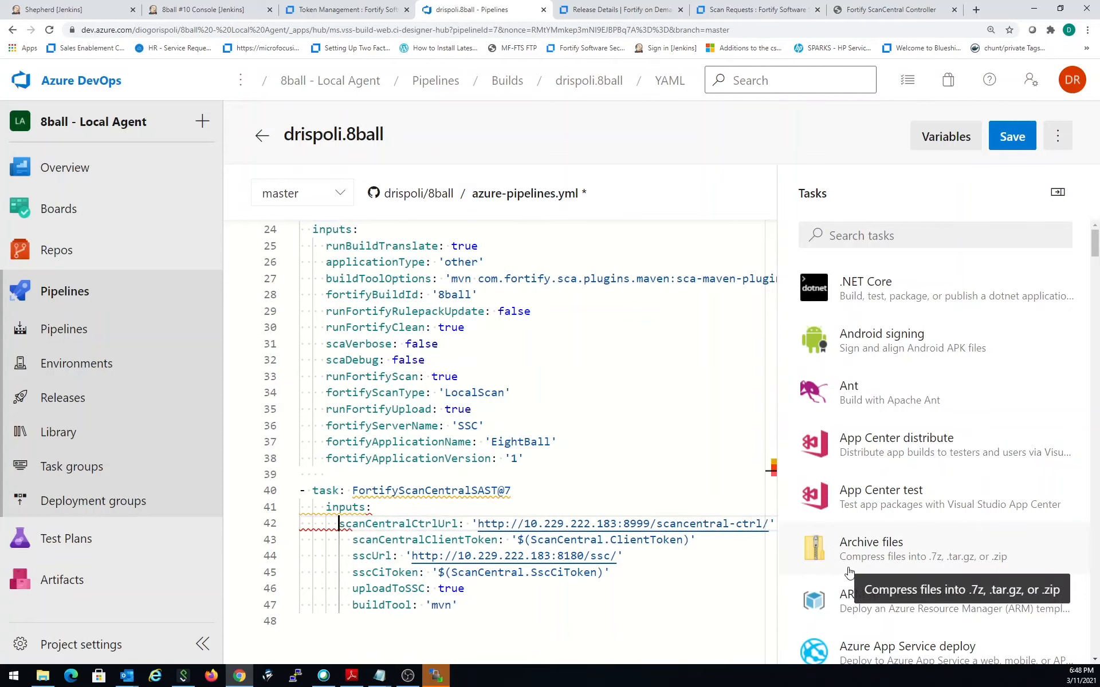
- Outdent the remaining task parameters, scanCentralClientToken through buildTool, to line up with scanCentralCtrlUrl
key("Down")
key("Right")
key("Right")
key("BackSpace")
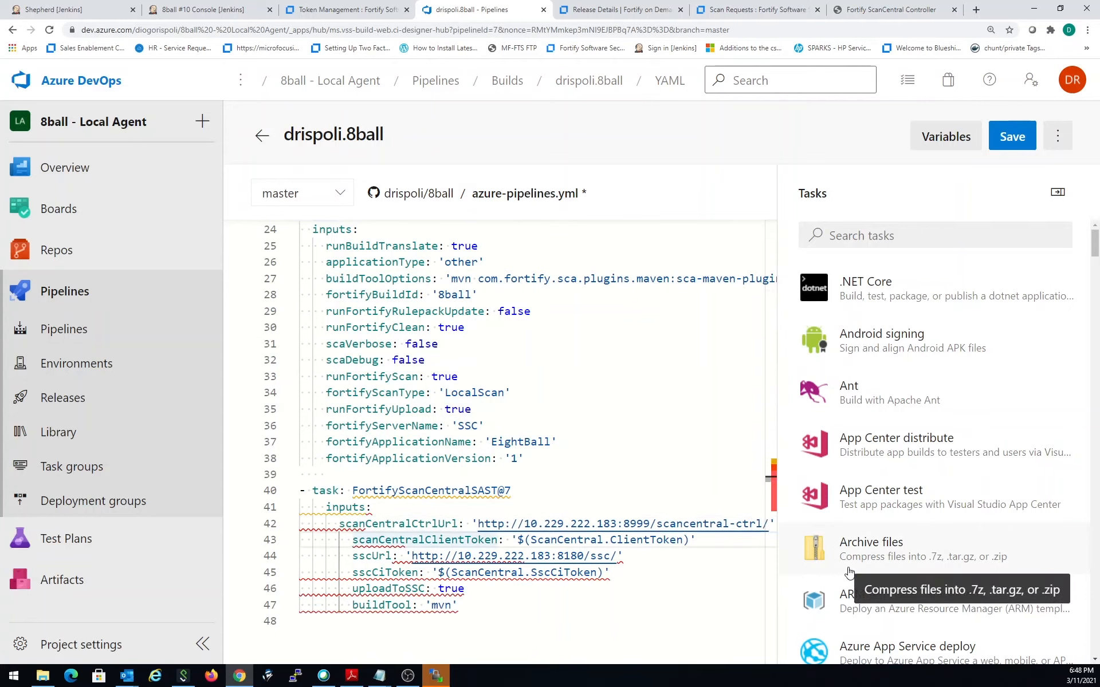
key("Down")
key("Right")
key("Right")
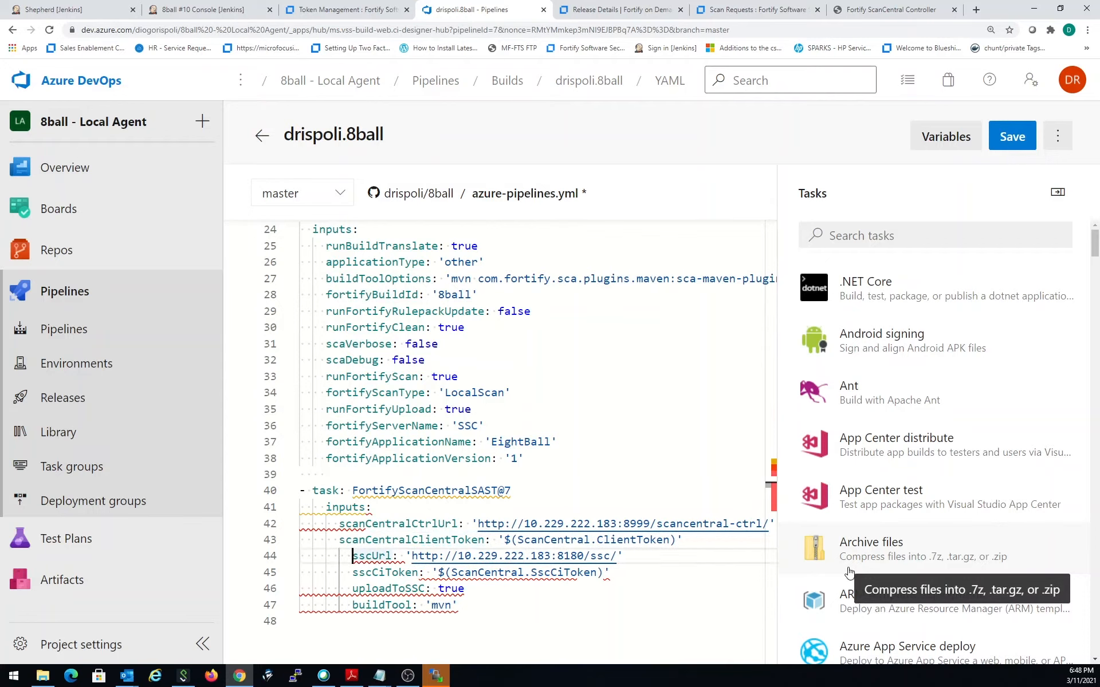
key("BackSpace")
key("Down")
key("Right")
key("Right")
key("BackSpace")
key("Down")
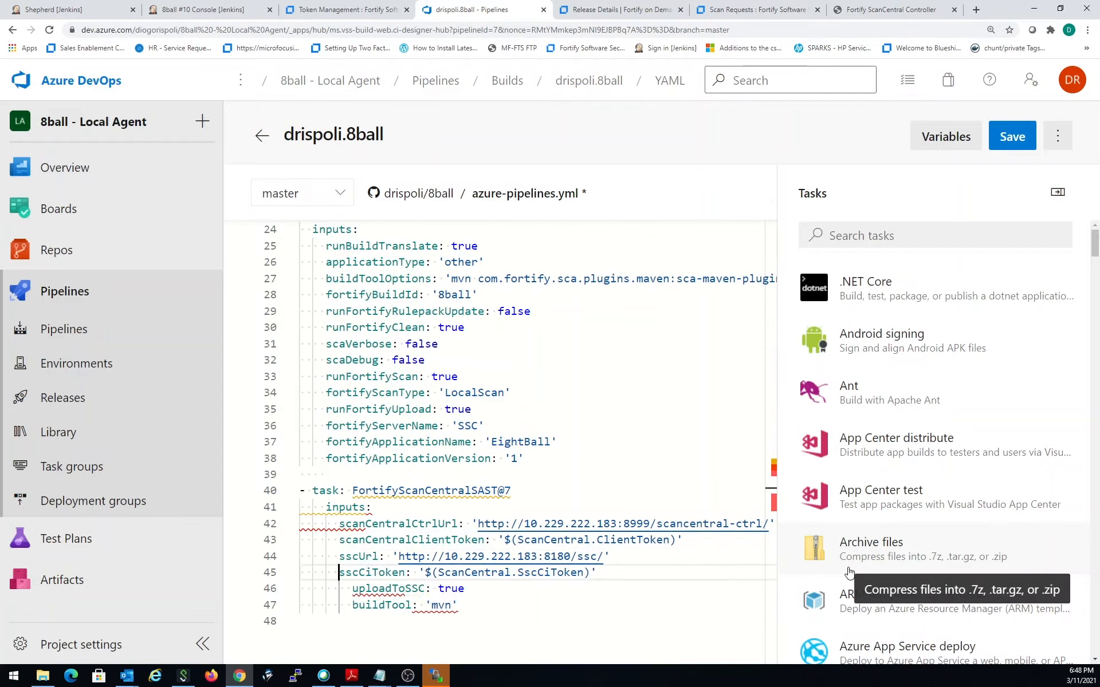
key("Right")
key("Right")
key("BackSpace")
key("Down")
key("Right")
key("Right")
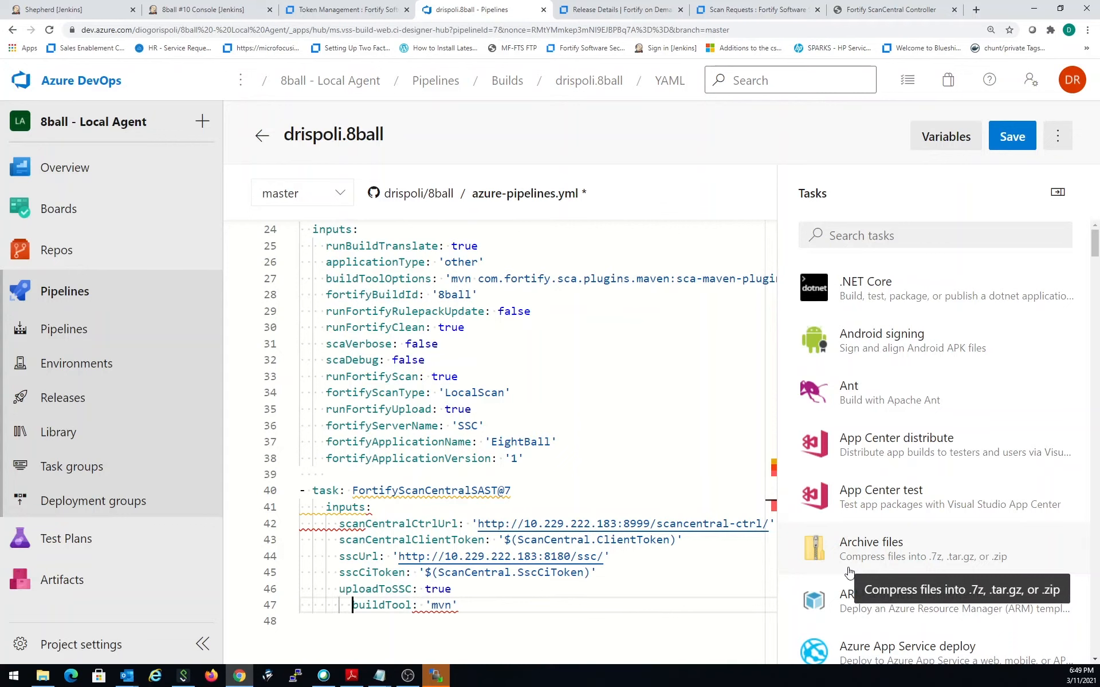
key("BackSpace")
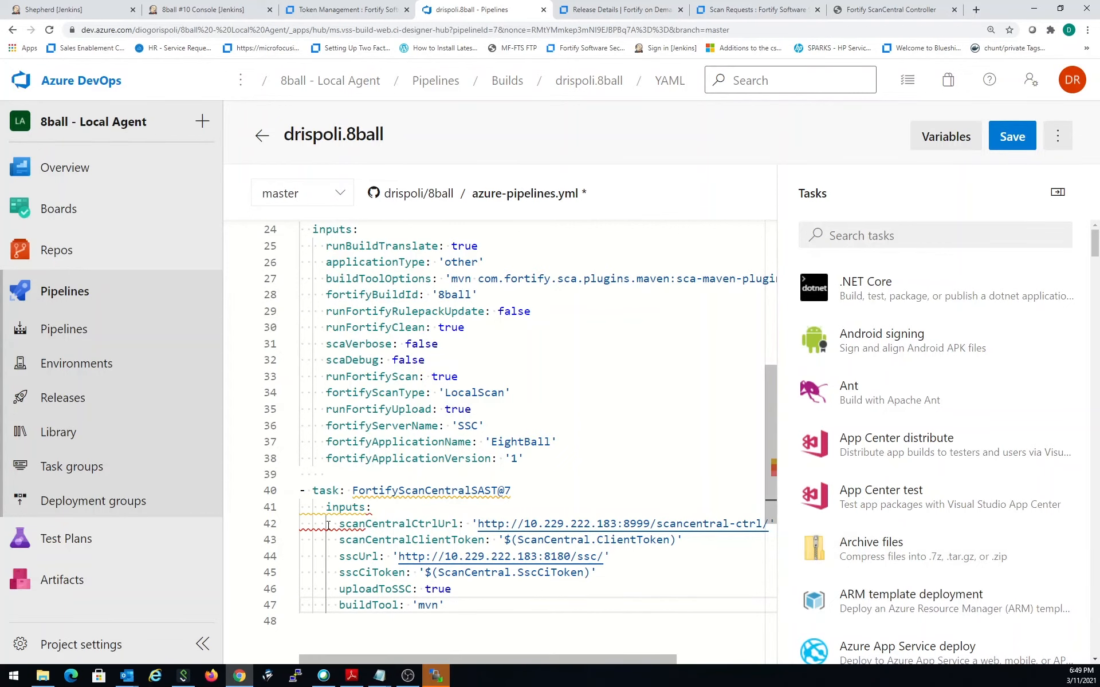
mouse_move(335, 532)
scroll(516, 545, "up", 1)
left_click(408, 676)
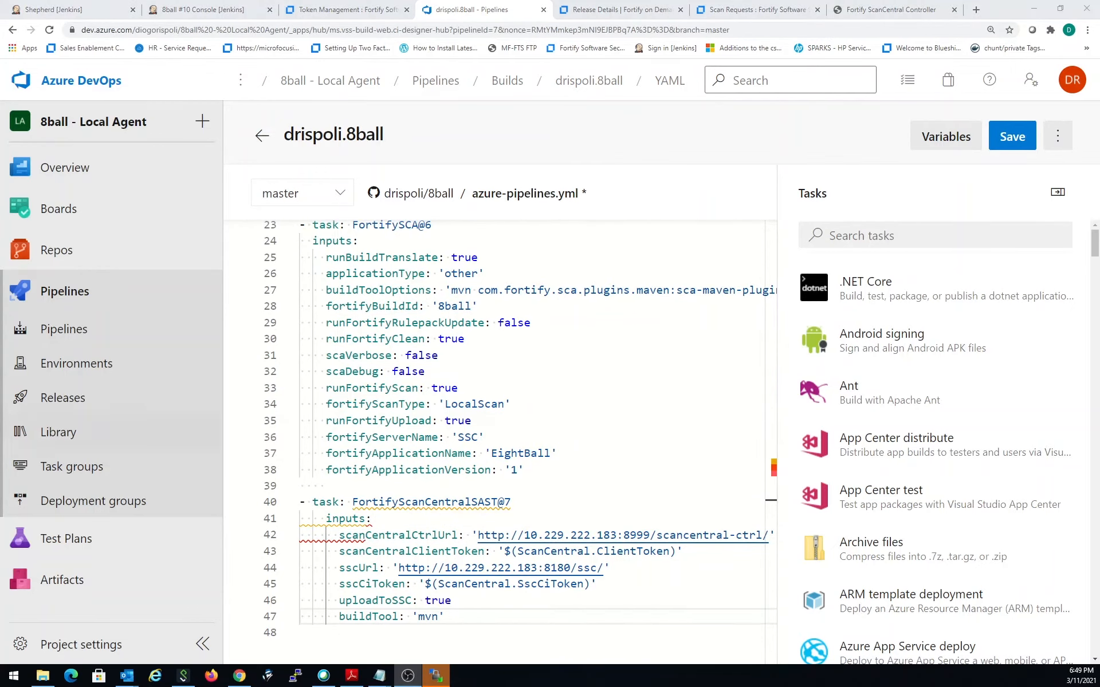
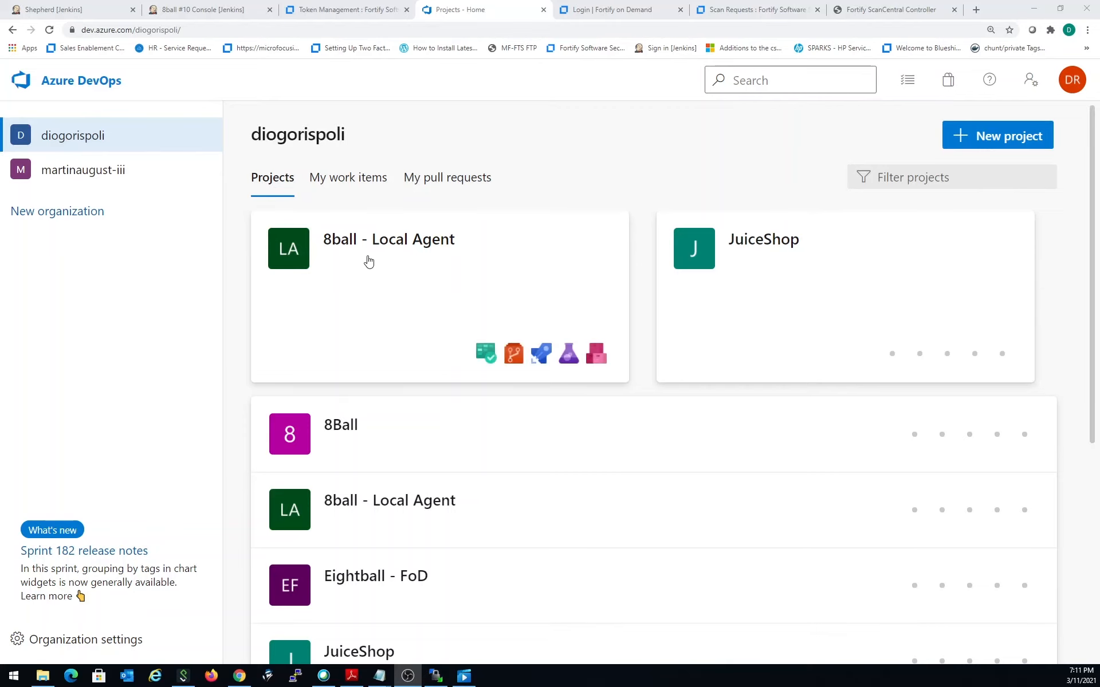
- Start a new Generic service connection in the project settings of 8ball - Local Agent
left_click(368, 261)
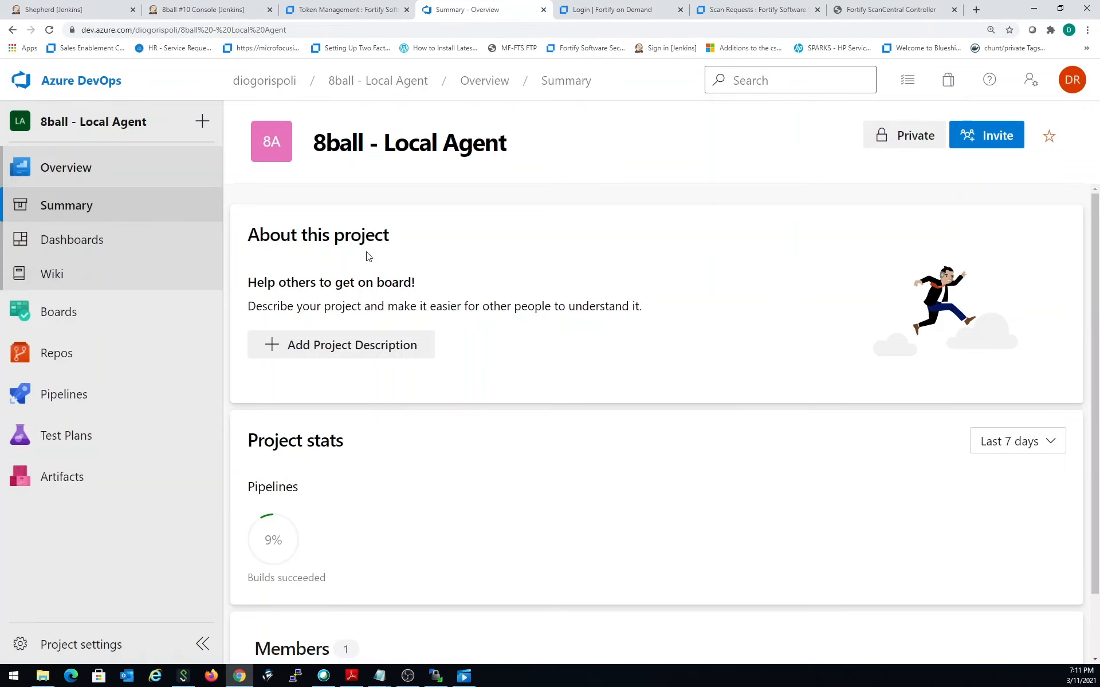
left_click(160, 656)
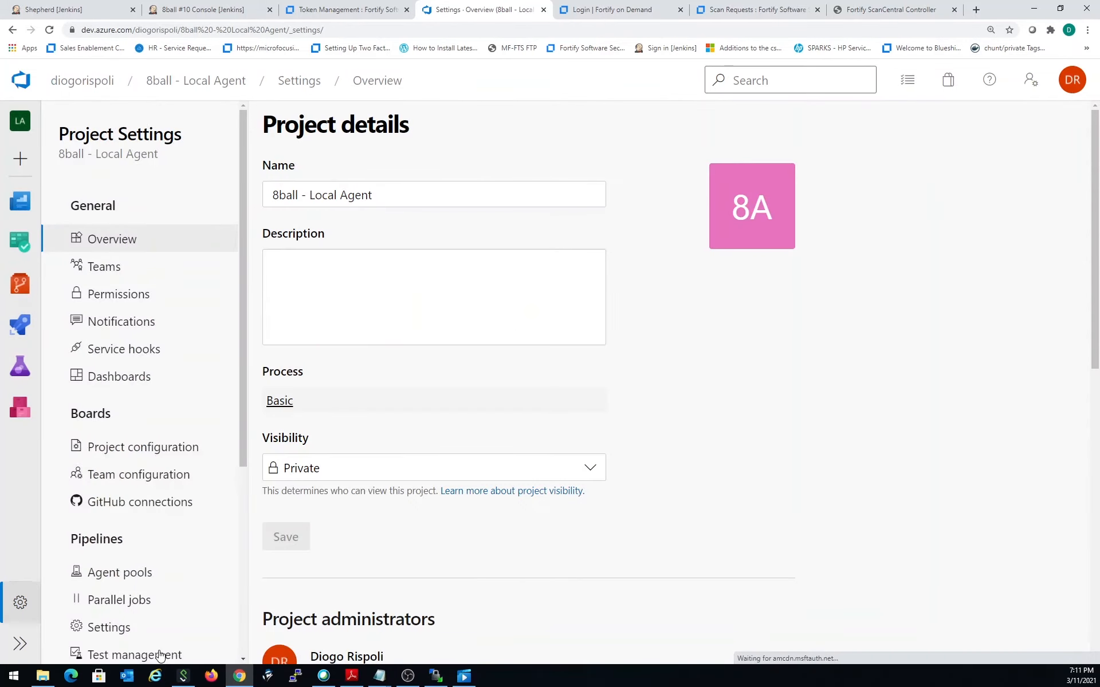
scroll(111, 602, "down", 3)
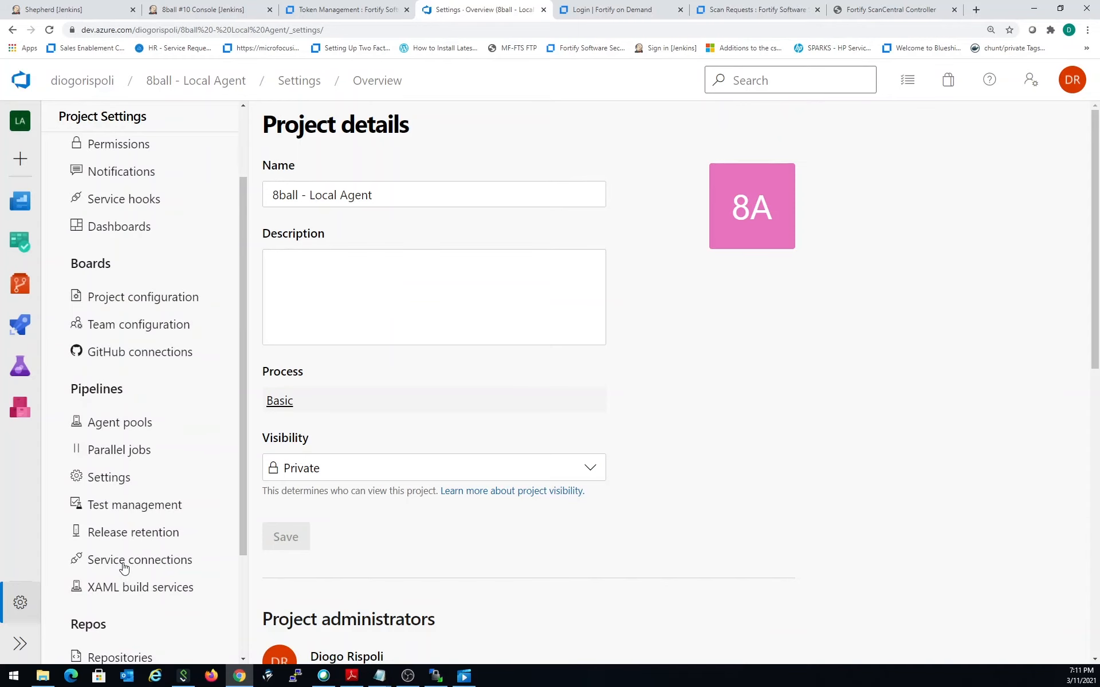
left_click(124, 567)
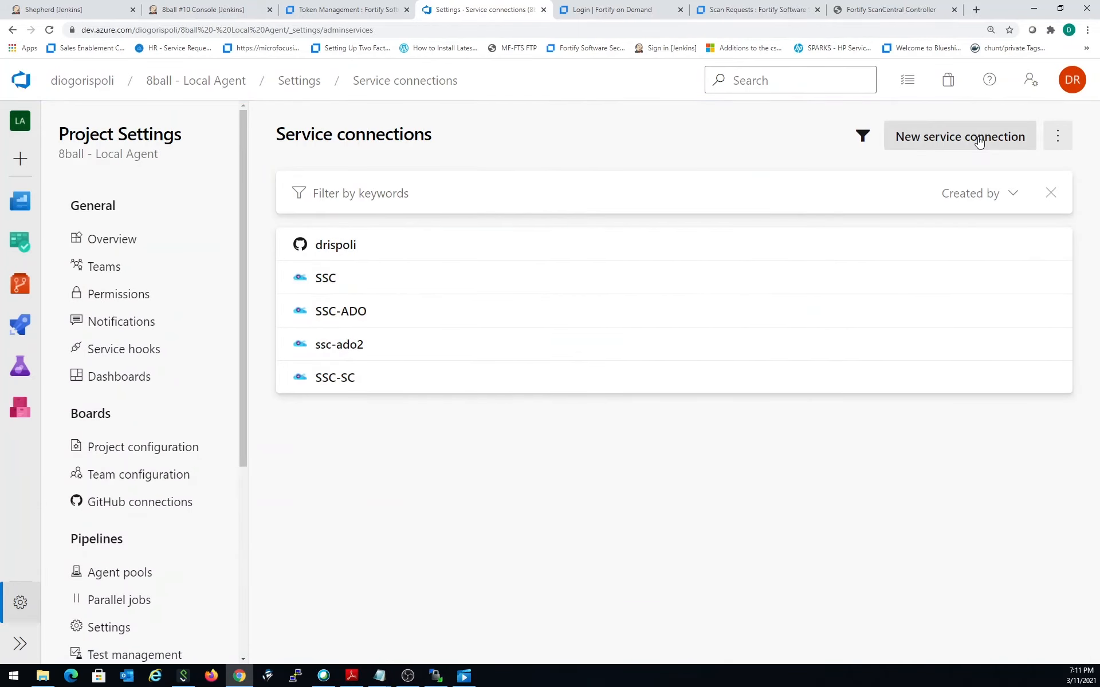
left_click(945, 138)
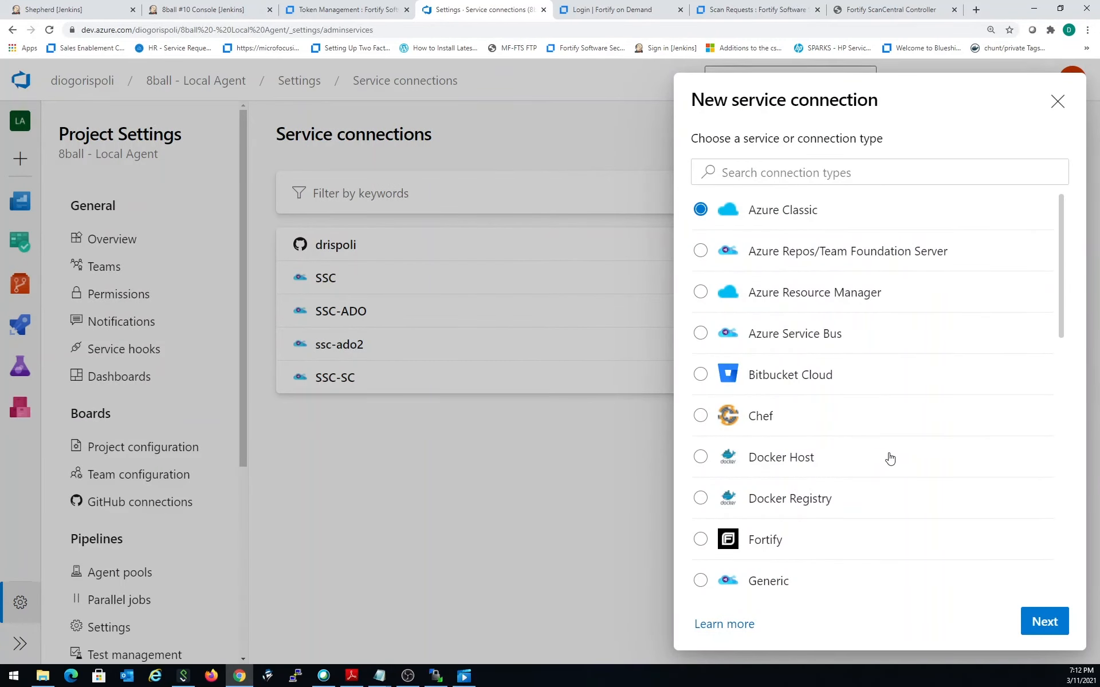
scroll(885, 458, "down", 2)
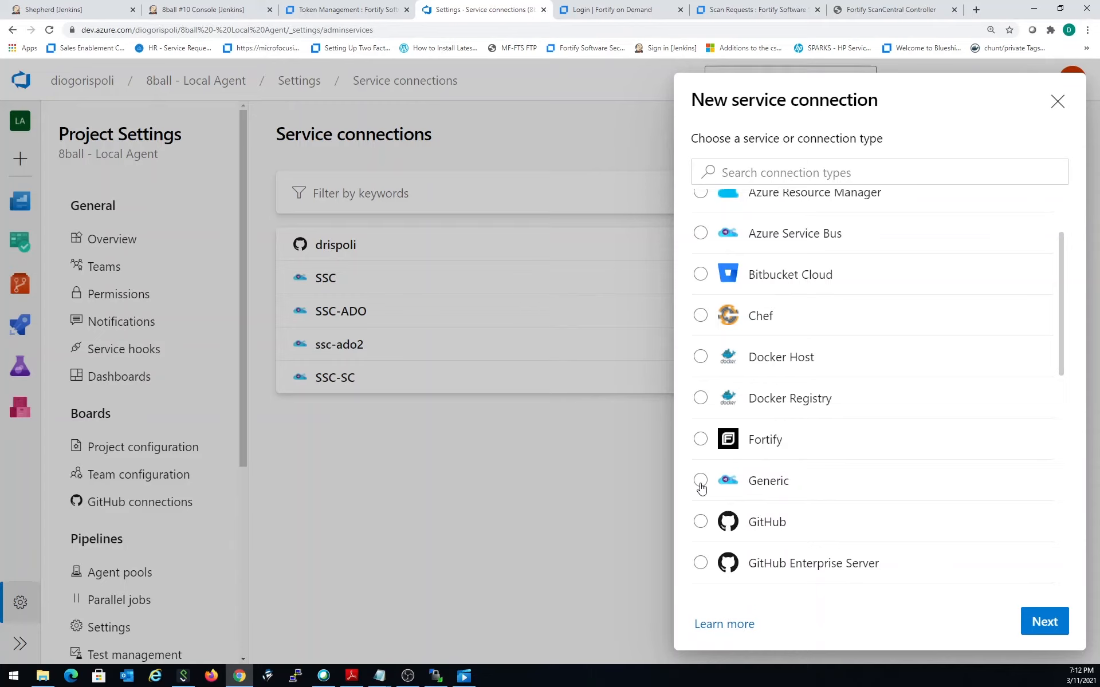
left_click(701, 485)
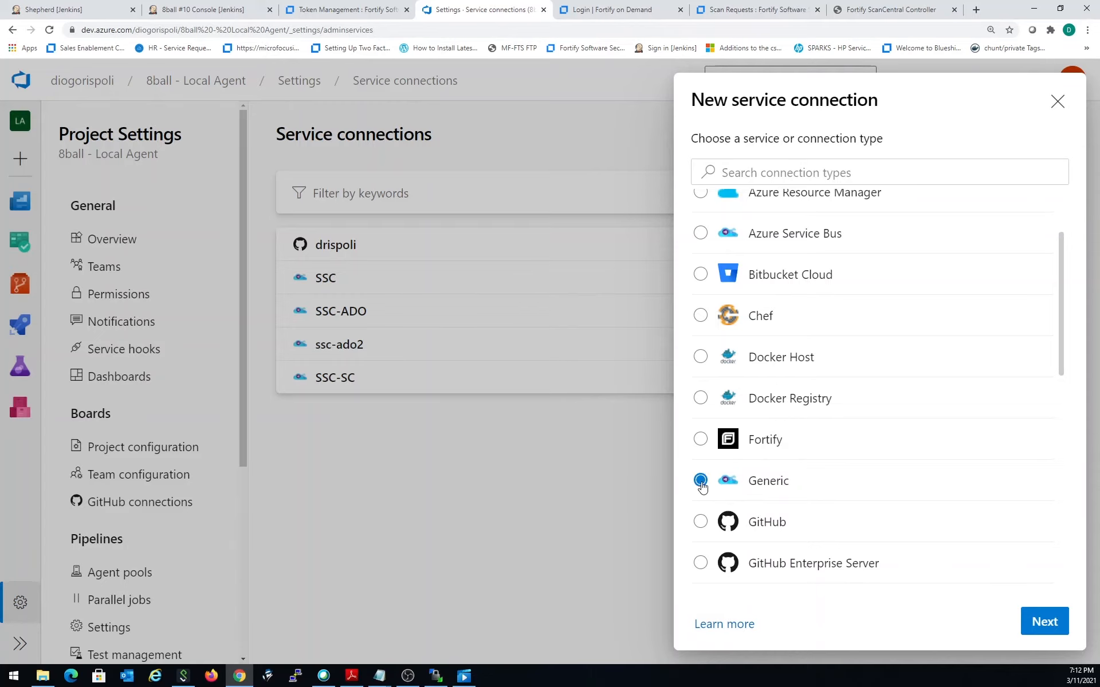
left_click(1044, 634)
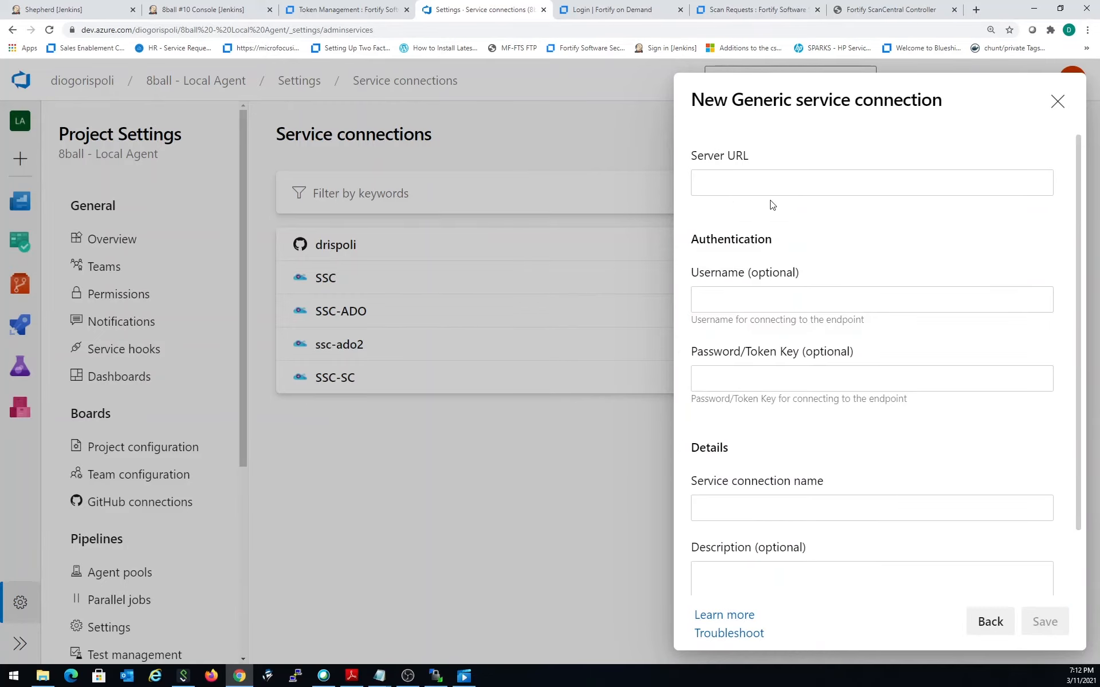
left_click(299, 11)
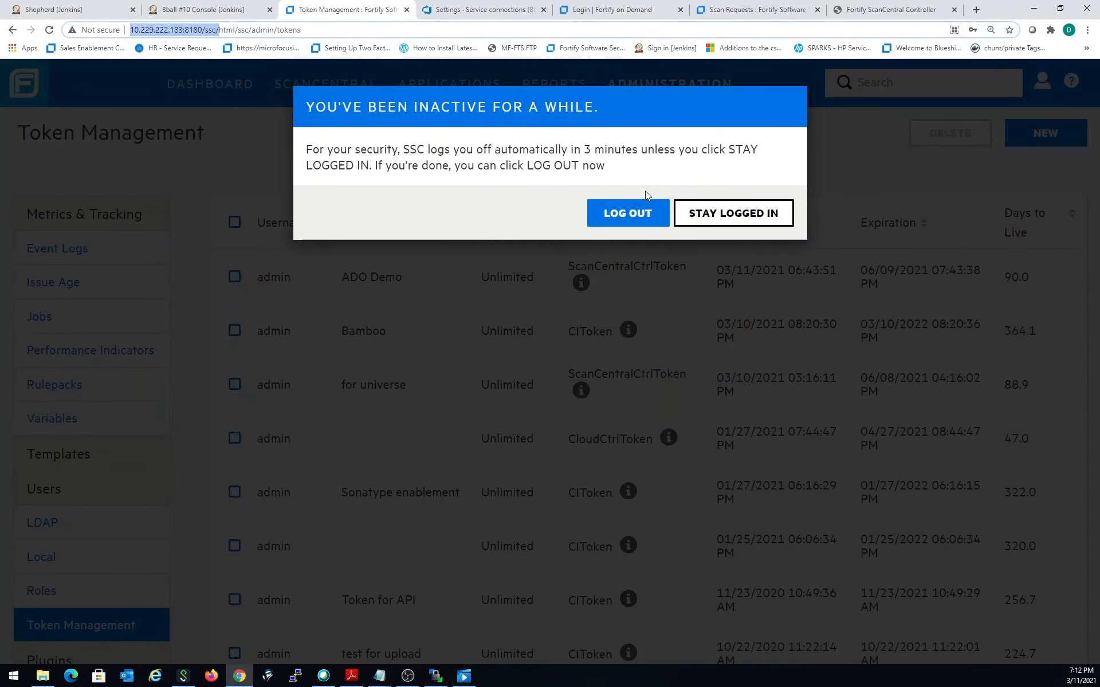
left_click(720, 219)
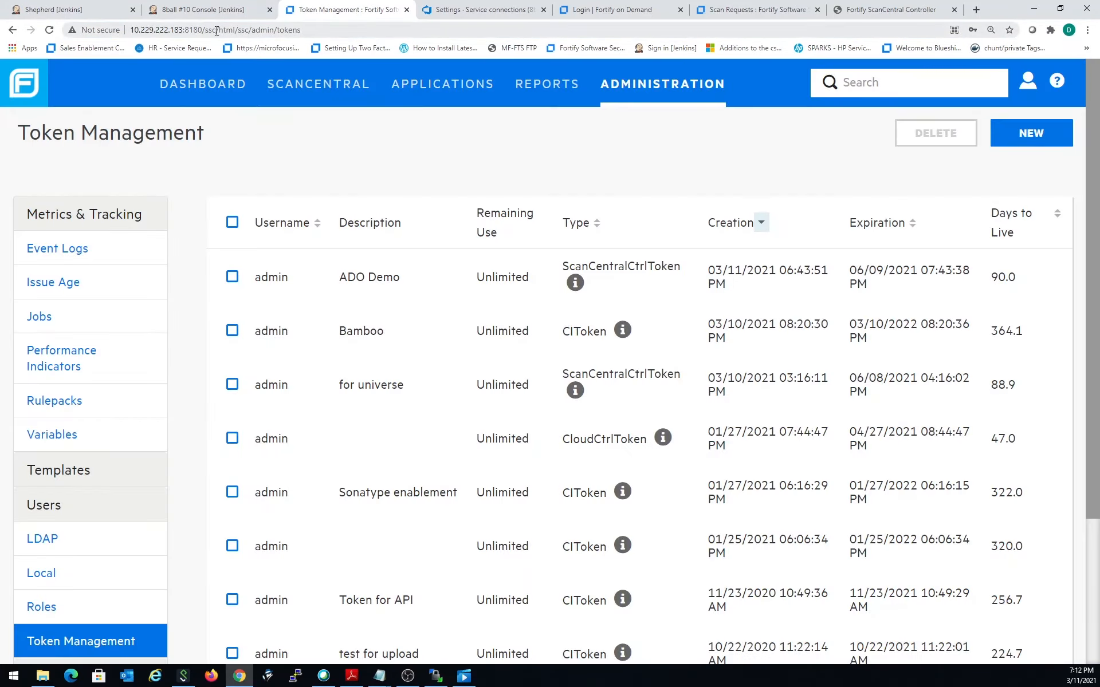
left_click_drag(218, 30, 89, 28)
key("ctrl+c")
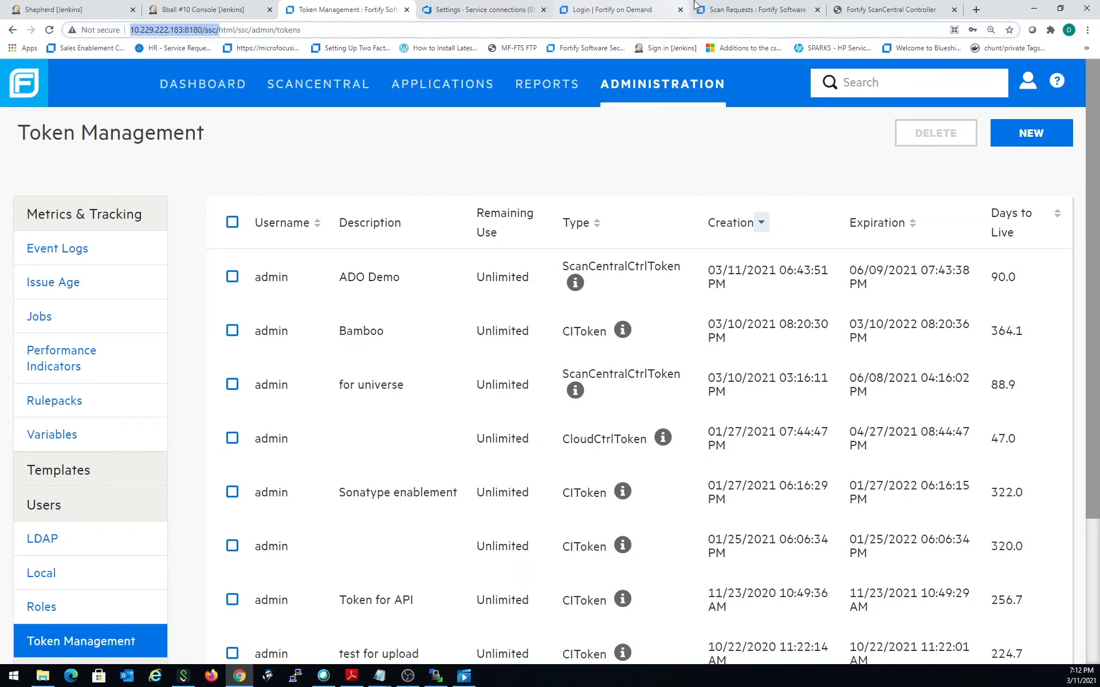
left_click(485, 11)
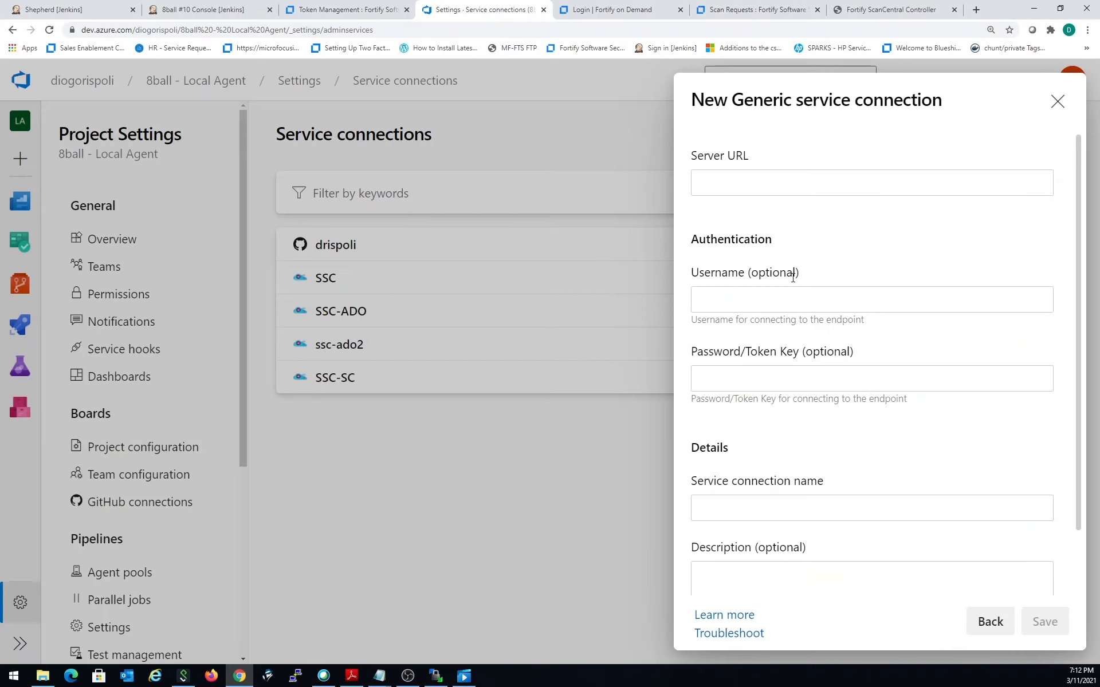
left_click(761, 182)
key("ctrl+v")
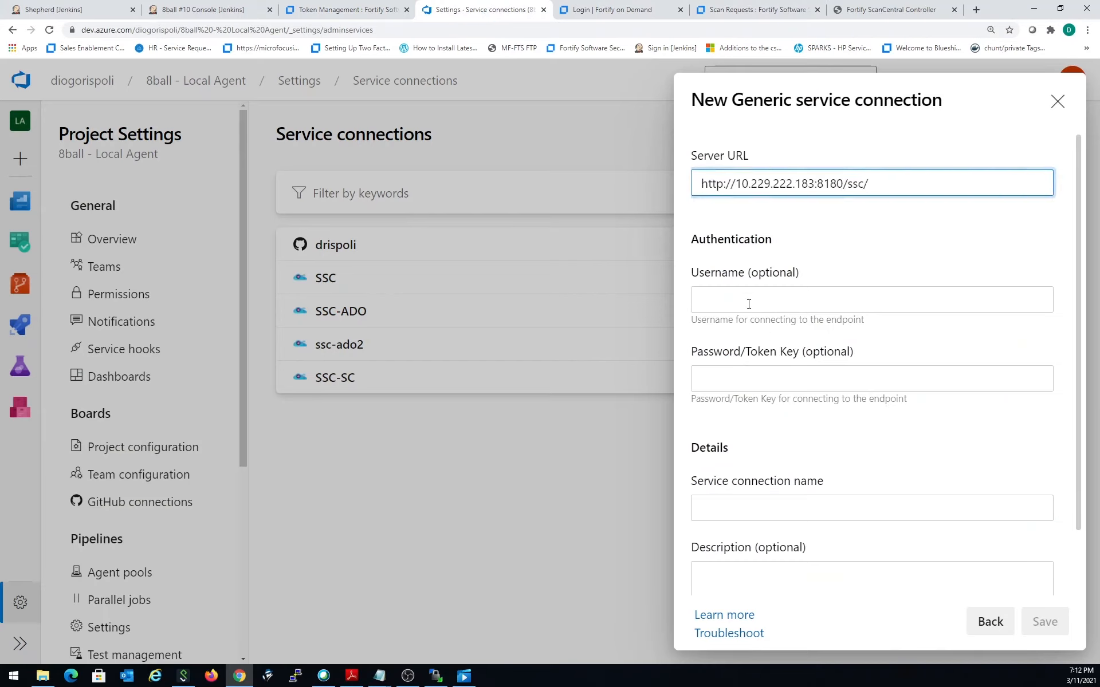
left_click(749, 304)
left_click(760, 380)
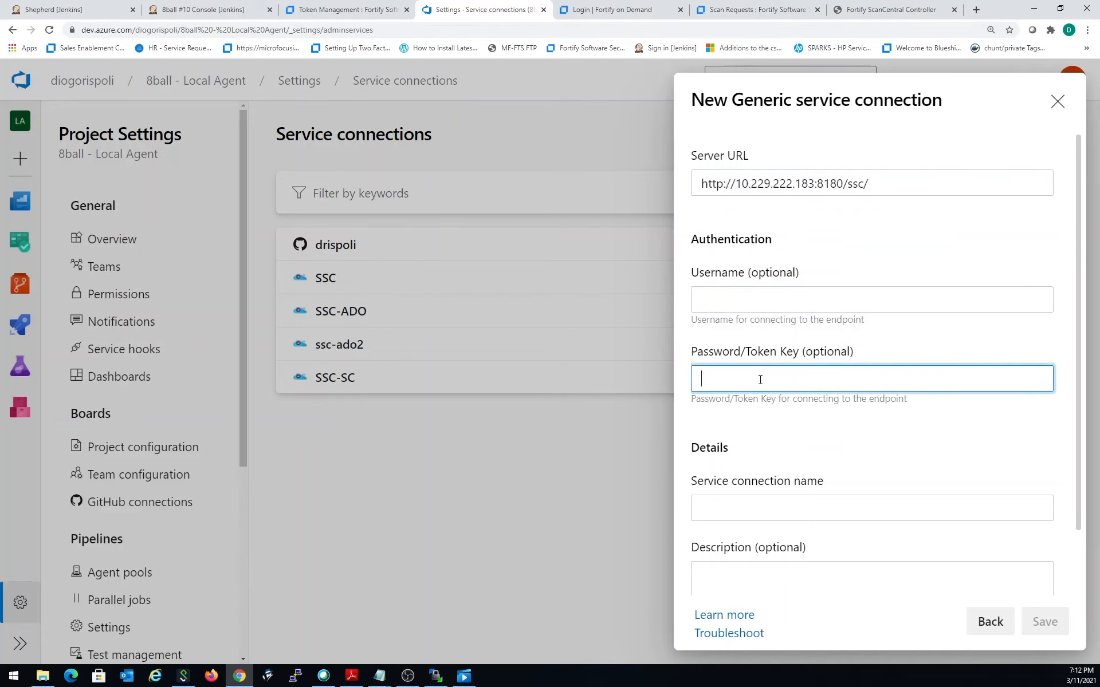
- Switch to Fortify Software Security Center and create a CIToken with the description ADO Demo
left_click(352, 17)
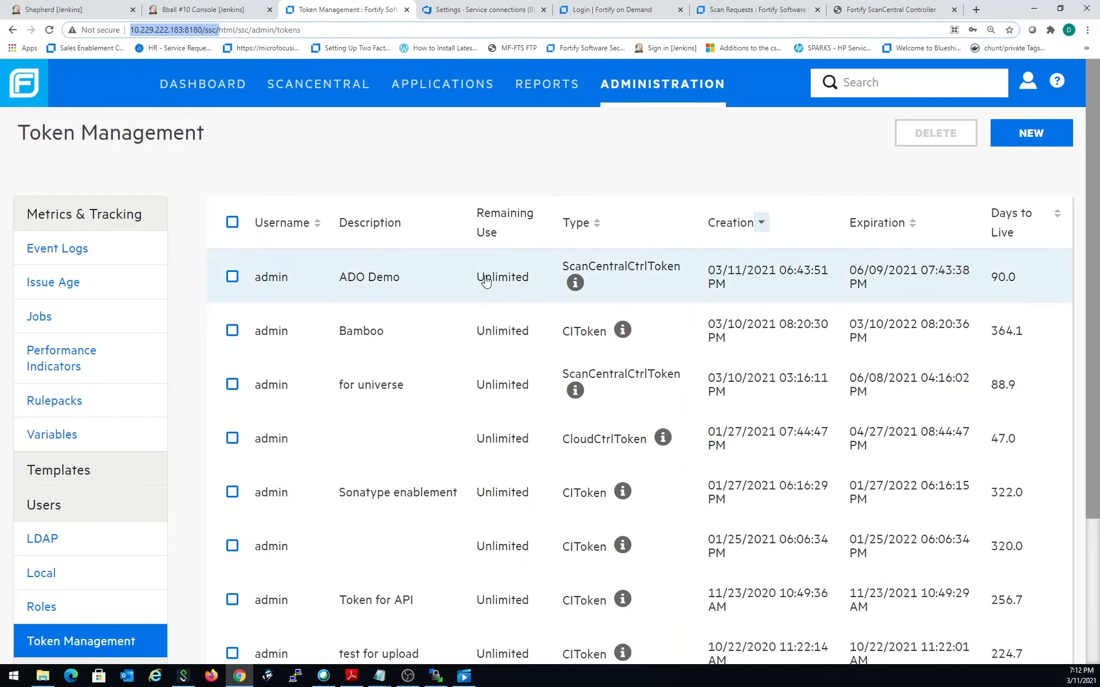
left_click(1030, 138)
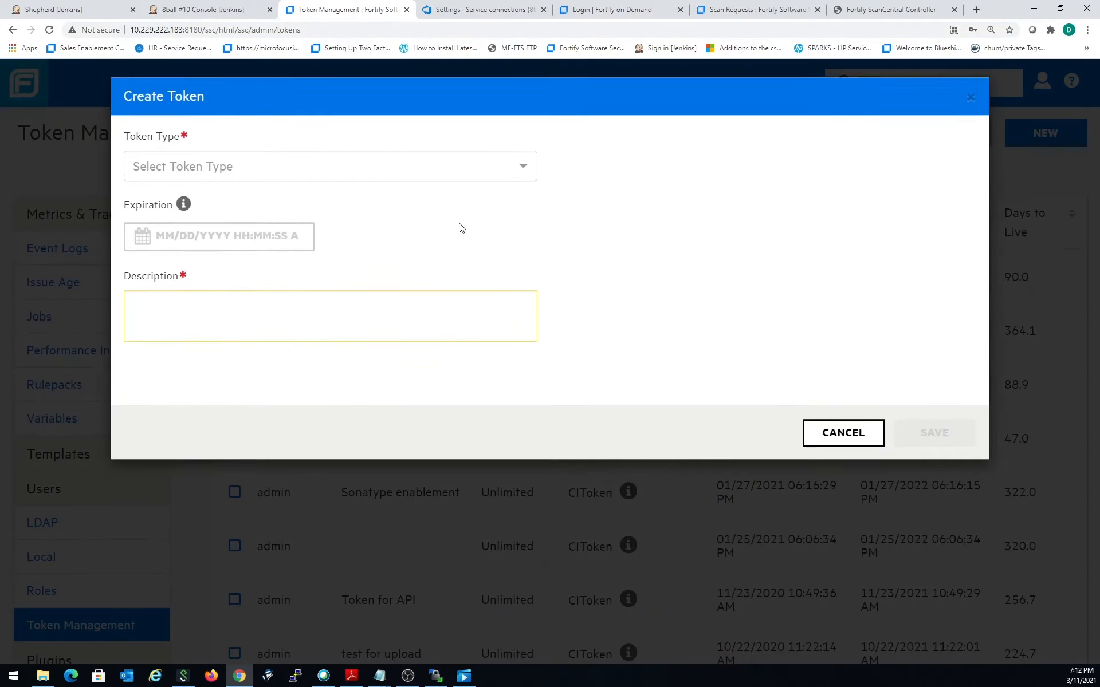
left_click(298, 188)
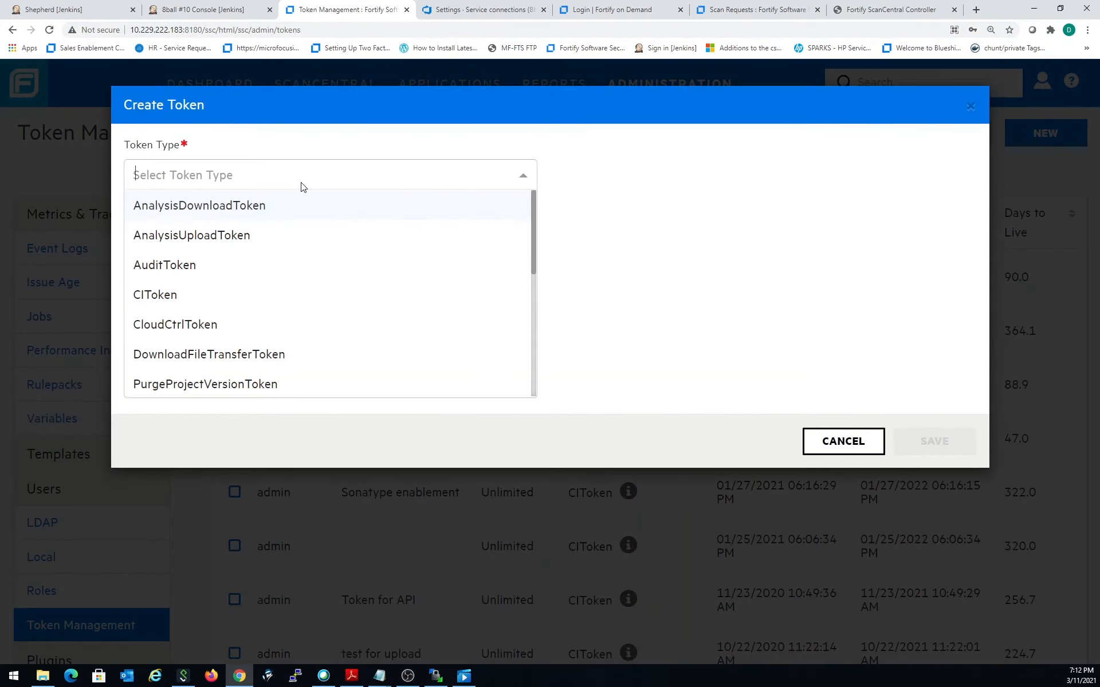
left_click(266, 302)
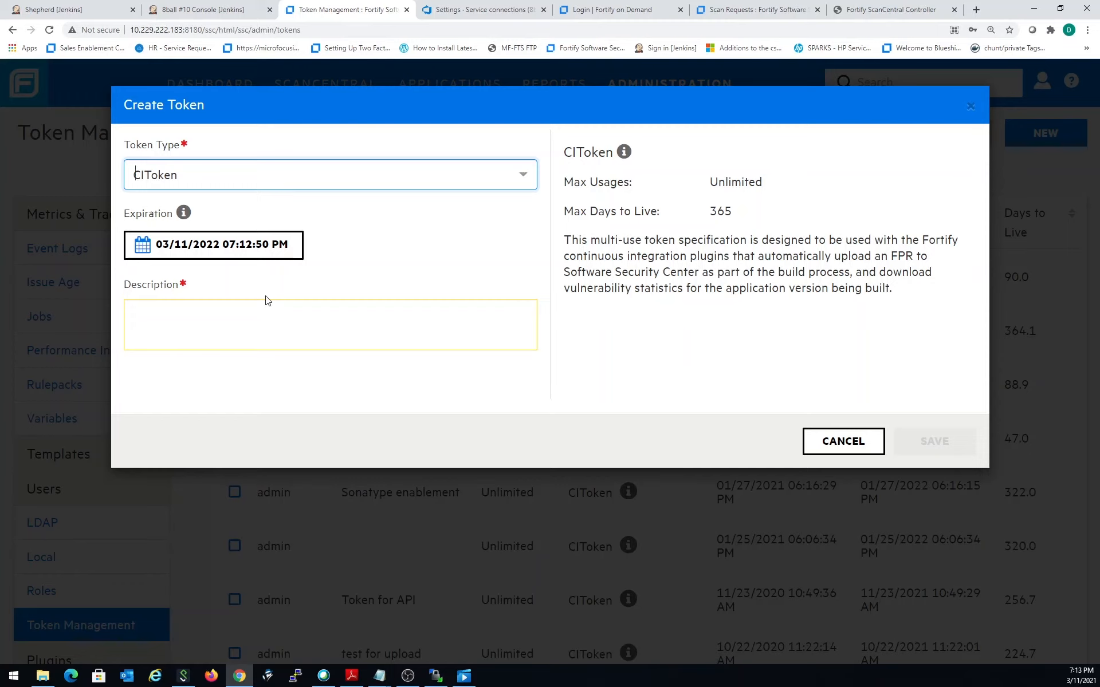
left_click(285, 324)
type("ADO ")
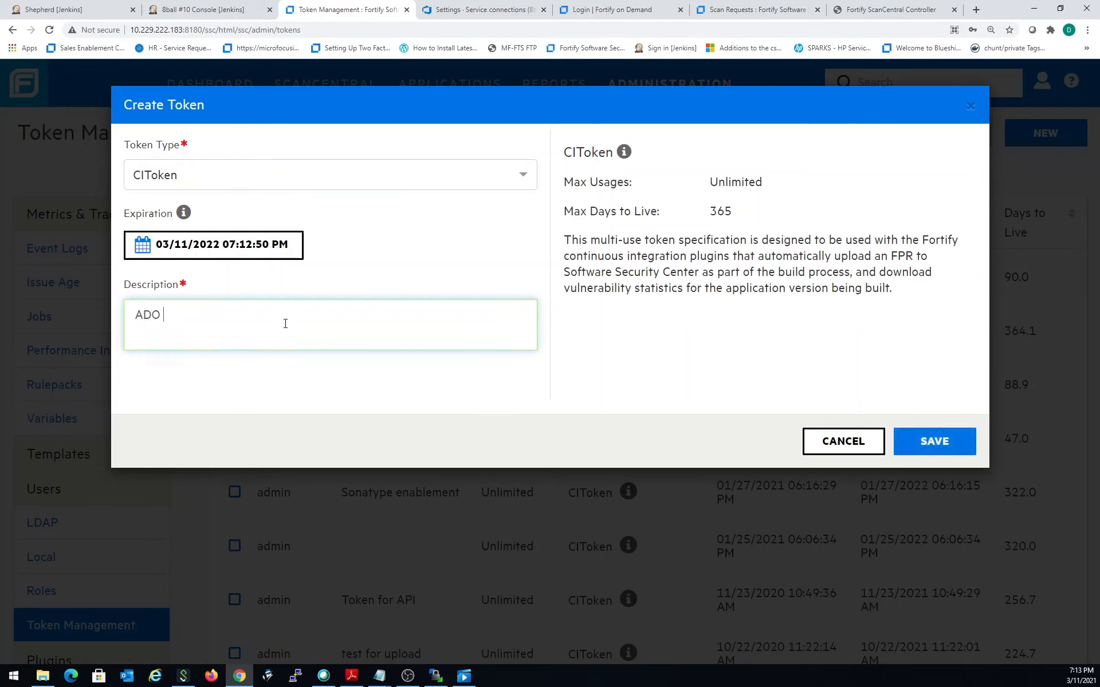
type("Demo")
left_click(935, 443)
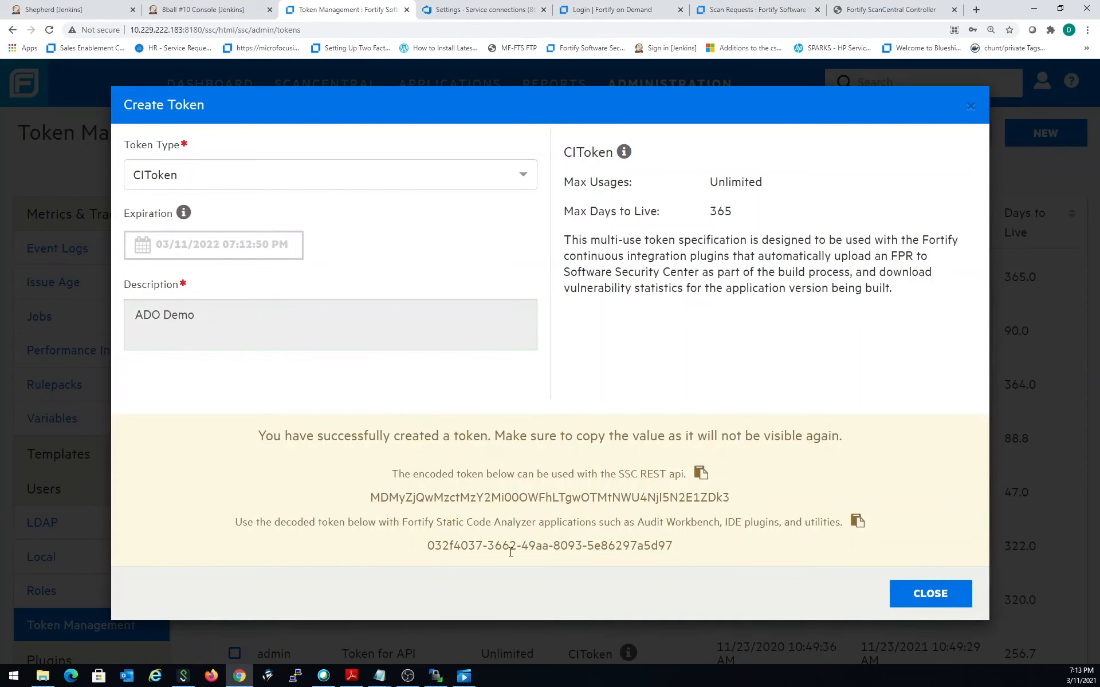
- Copy the decoded token and paste it into the Password/Token Key field of the Azure DevOps service connection
left_click(857, 522)
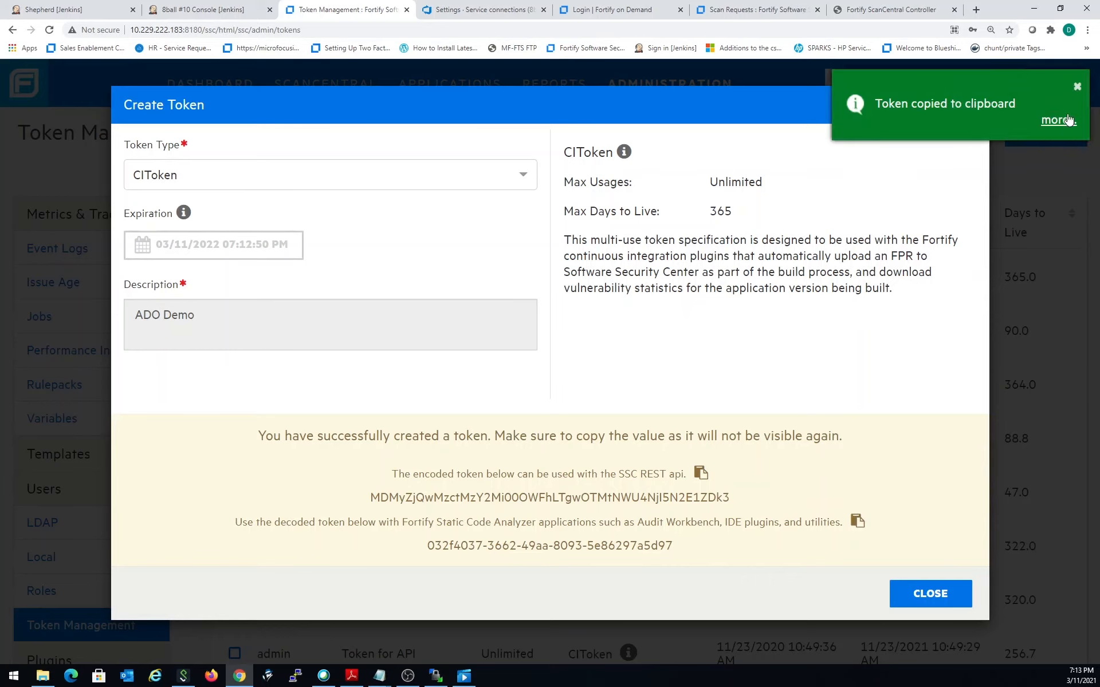
left_click(496, 9)
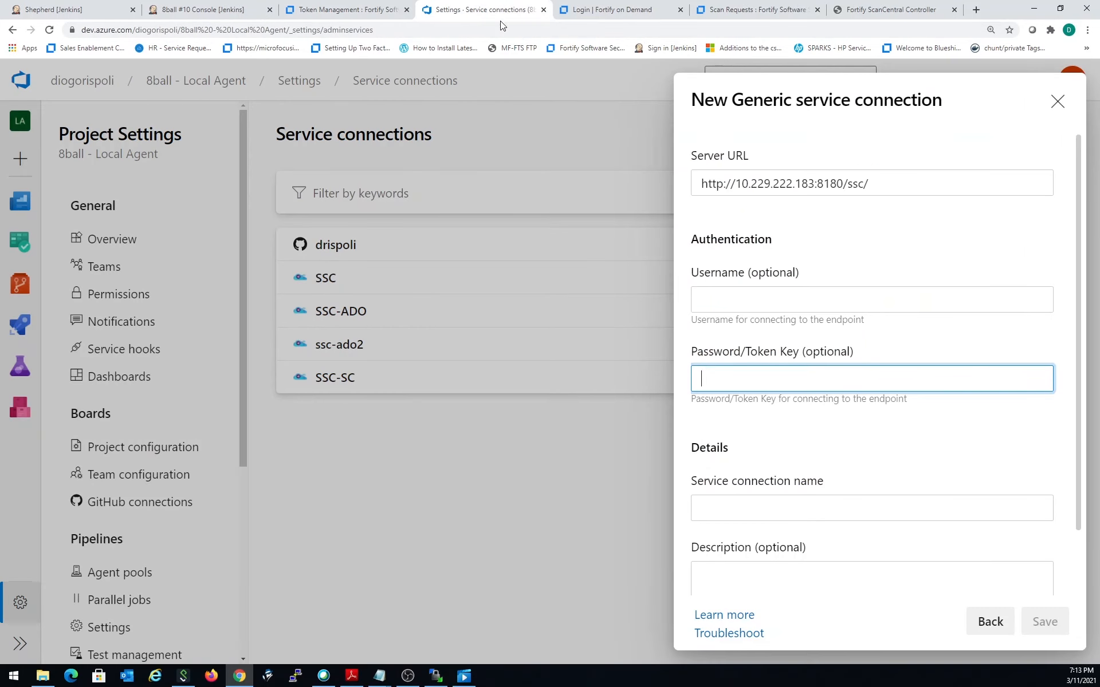
key("ctrl+v")
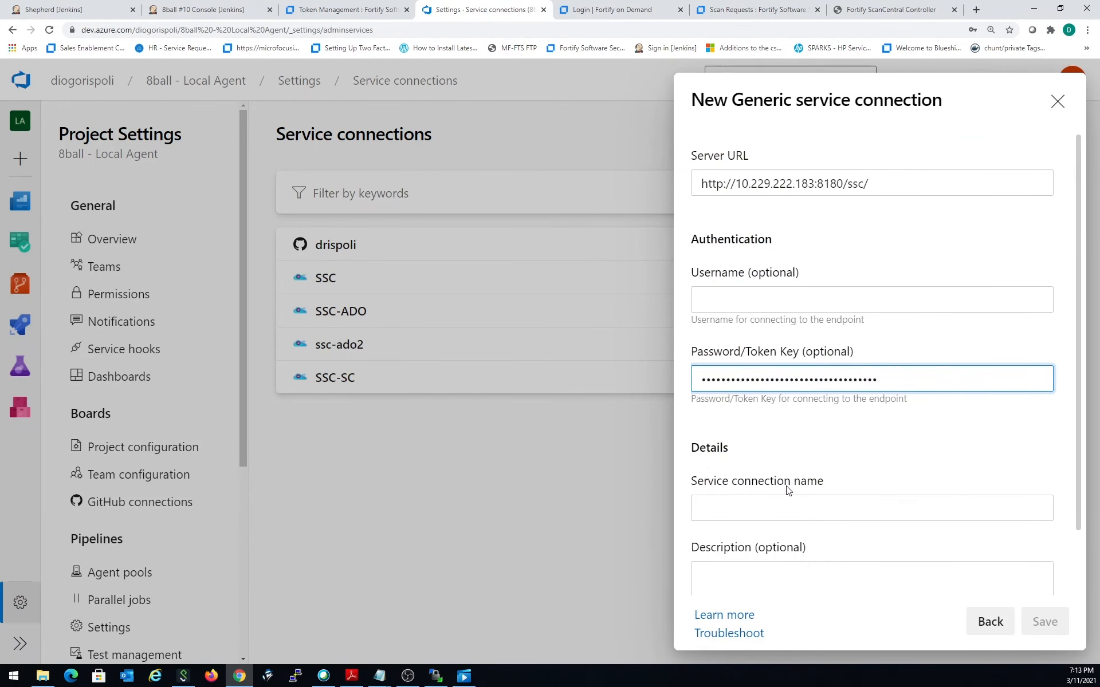
- Name the service connection SSC-ADO3 and save it
left_click(828, 514)
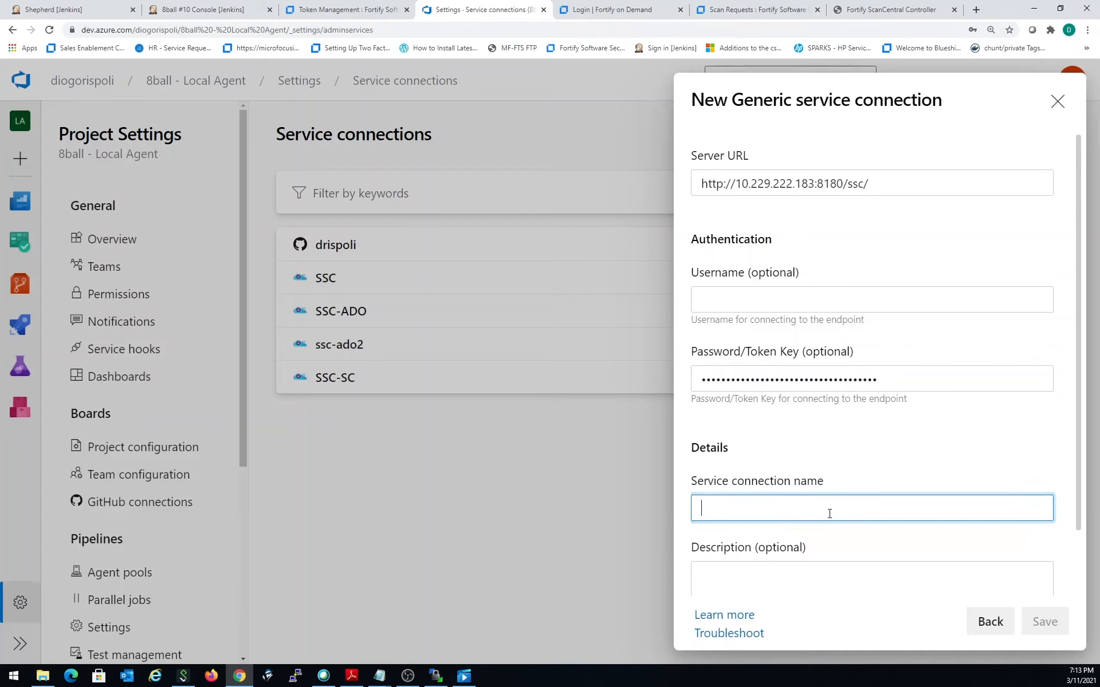
type("SSC-")
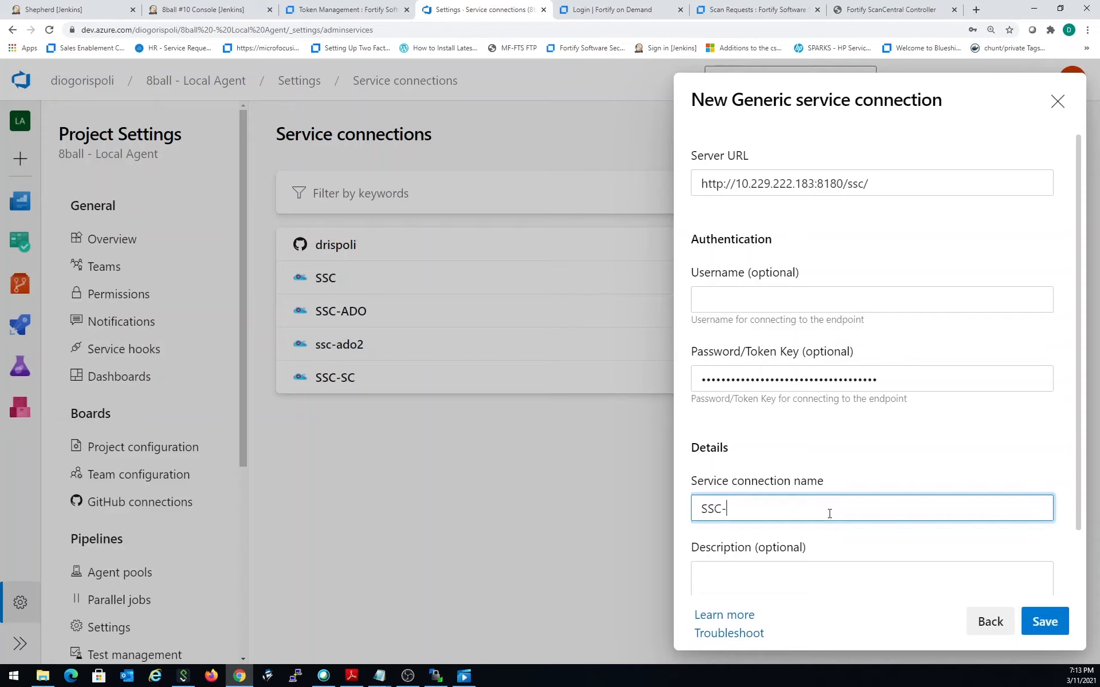
type("ADO3")
scroll(862, 468, "down", 2)
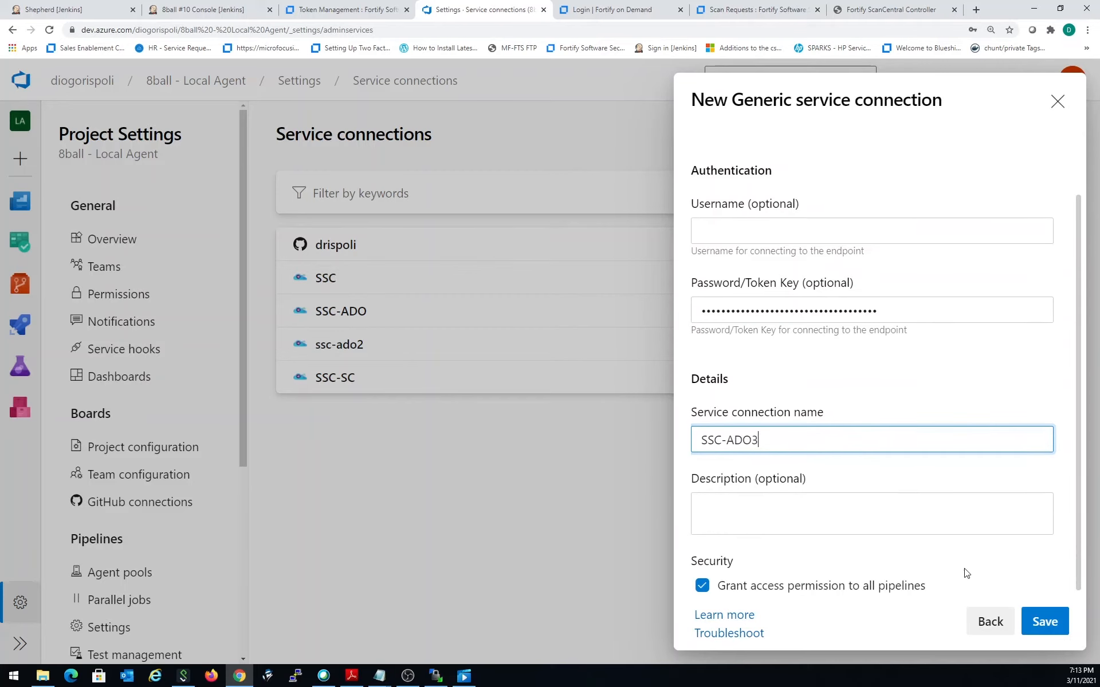
left_click(1041, 630)
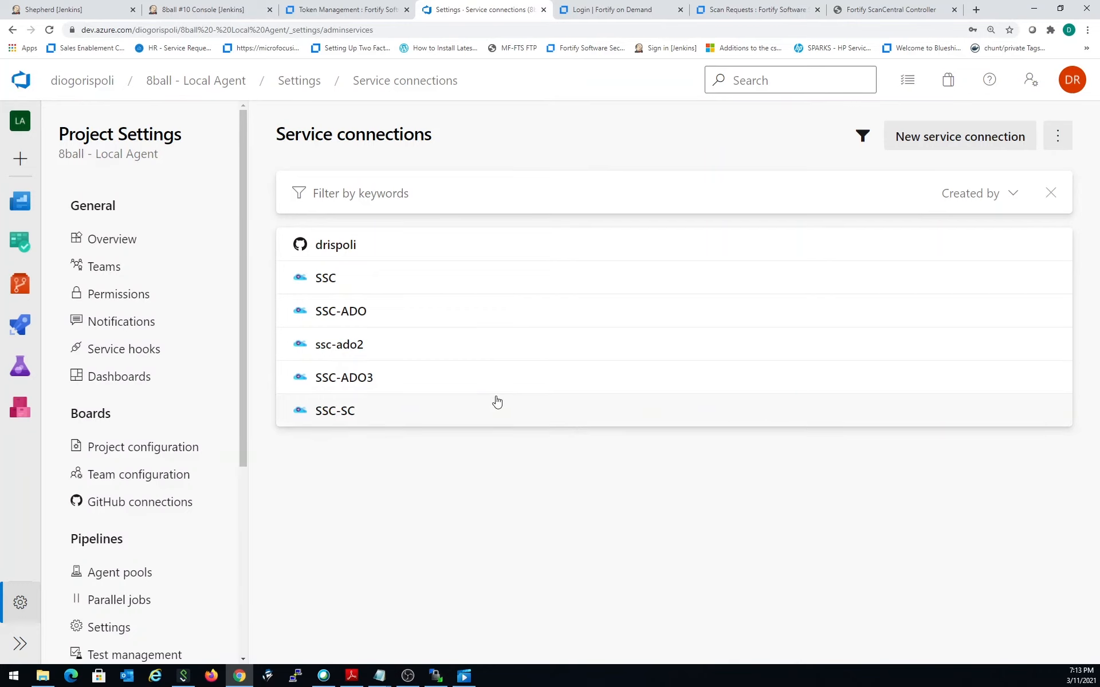
- Open the project's 8ball pipeline for editing to reach its azure-pipelines.yml
left_click(200, 84)
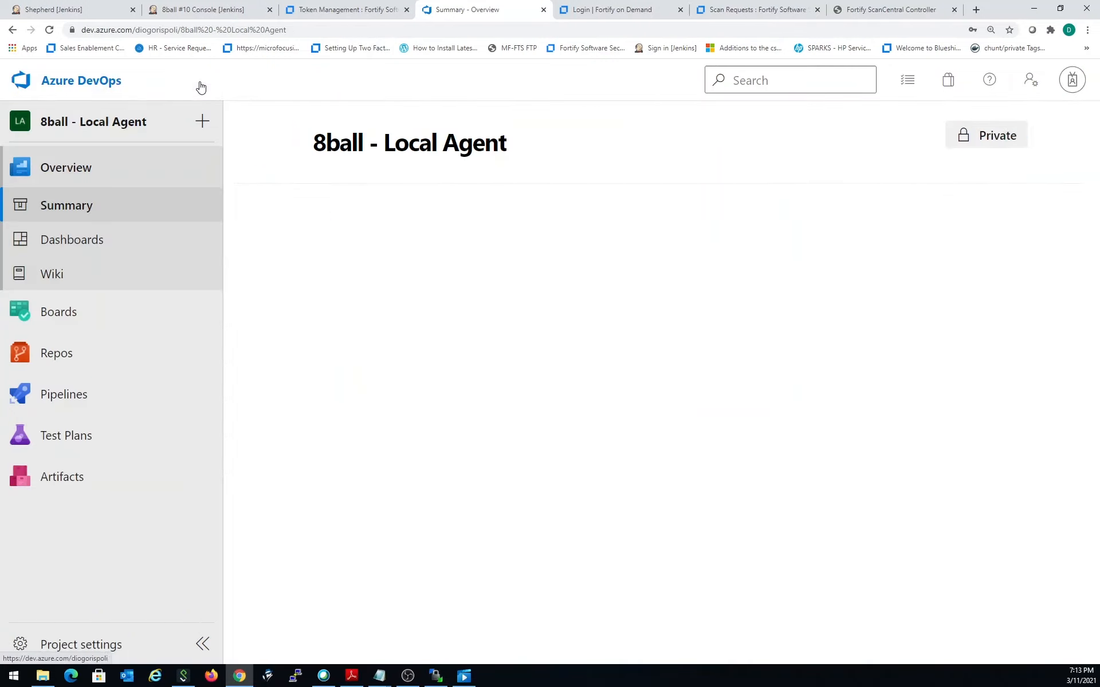
mouse_move(143, 387)
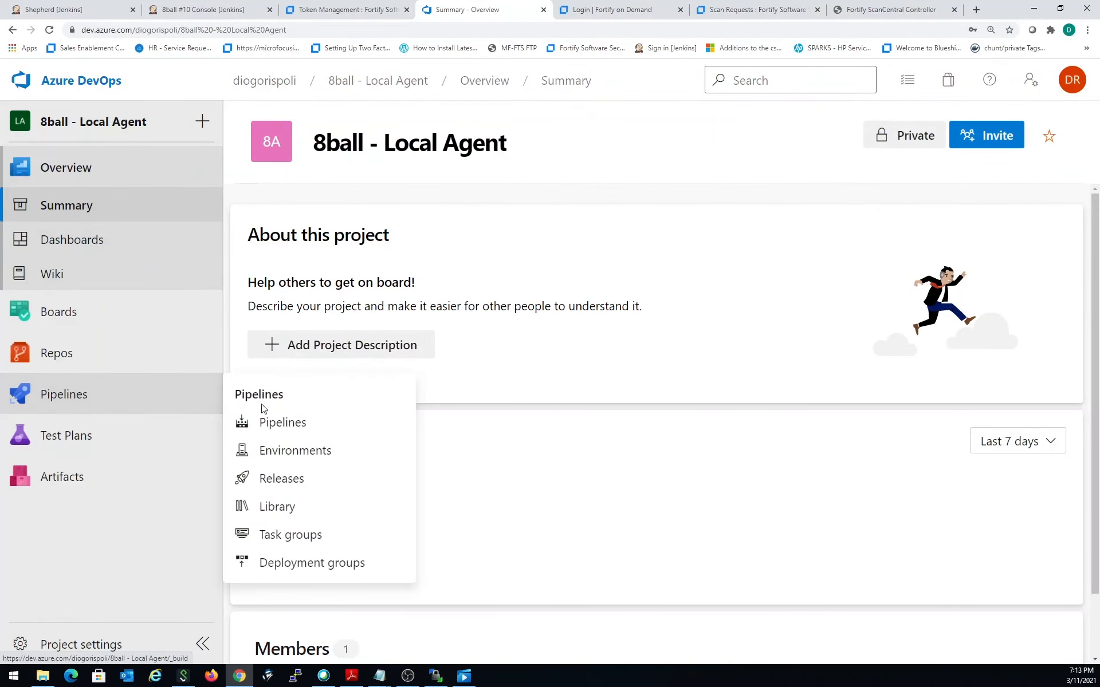
left_click(272, 422)
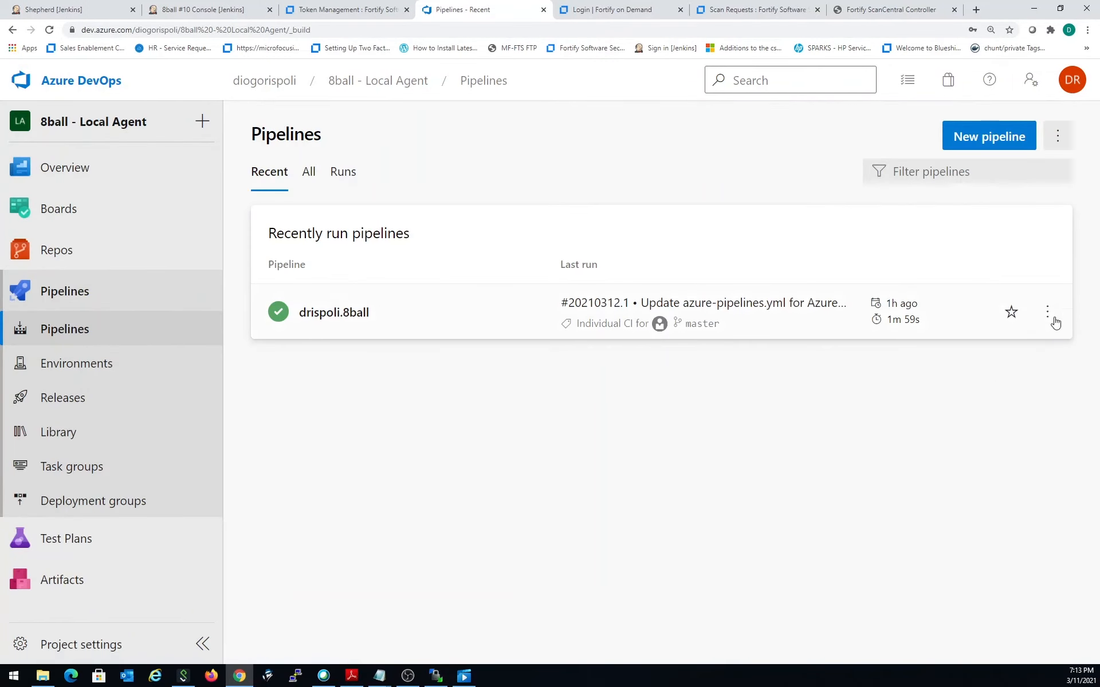
left_click(1048, 312)
left_click(979, 351)
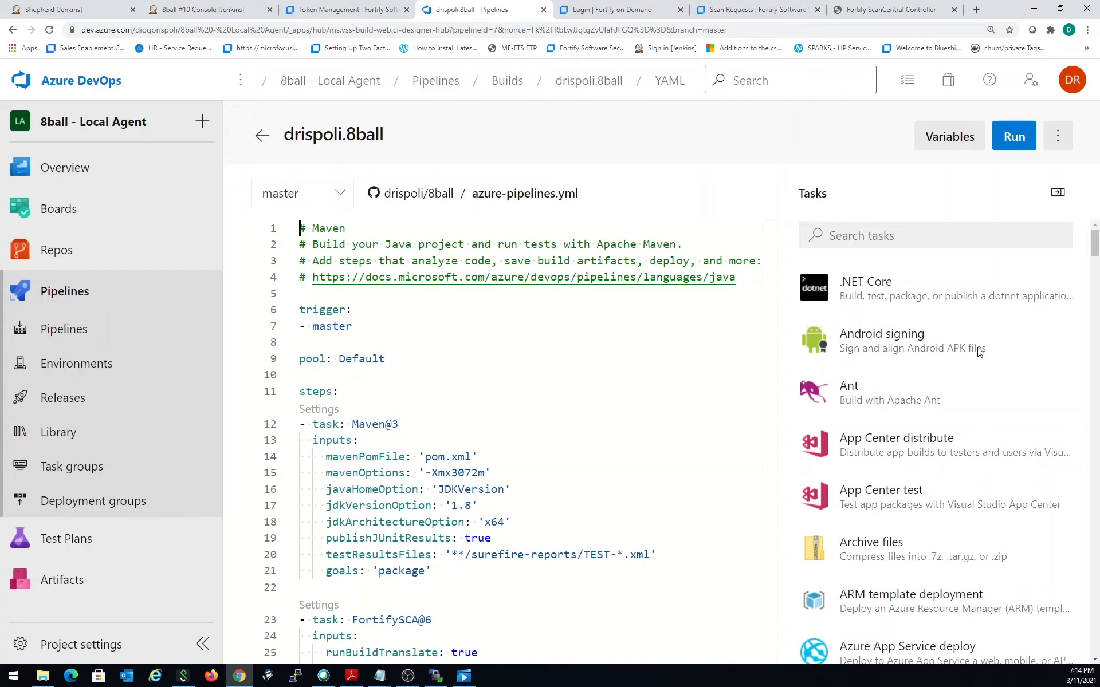
- Search the pipeline tasks for fortify and open the Fortify Static Code Analyzer Assessment task settings
left_click(876, 239)
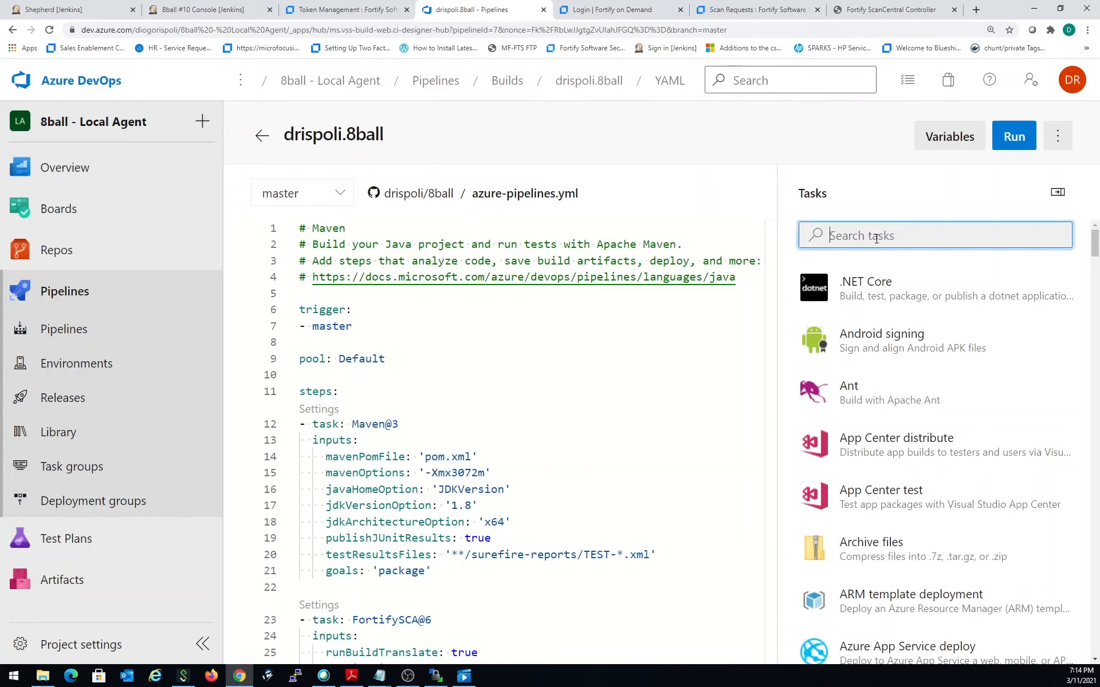
type("fortify")
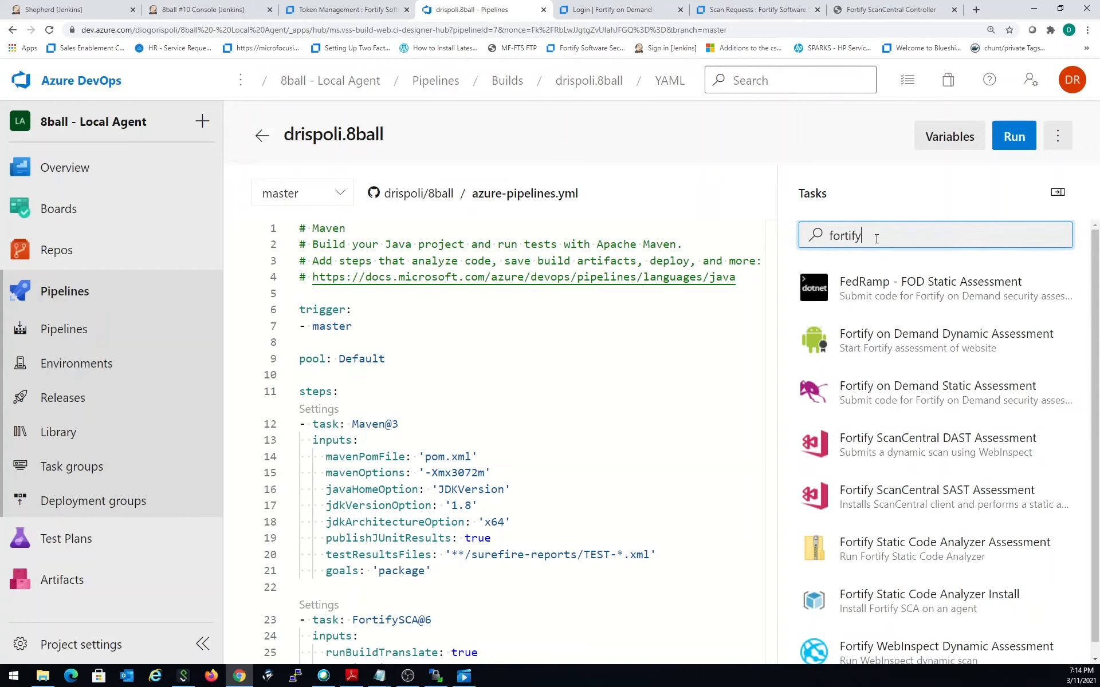
scroll(945, 395, "down", 1)
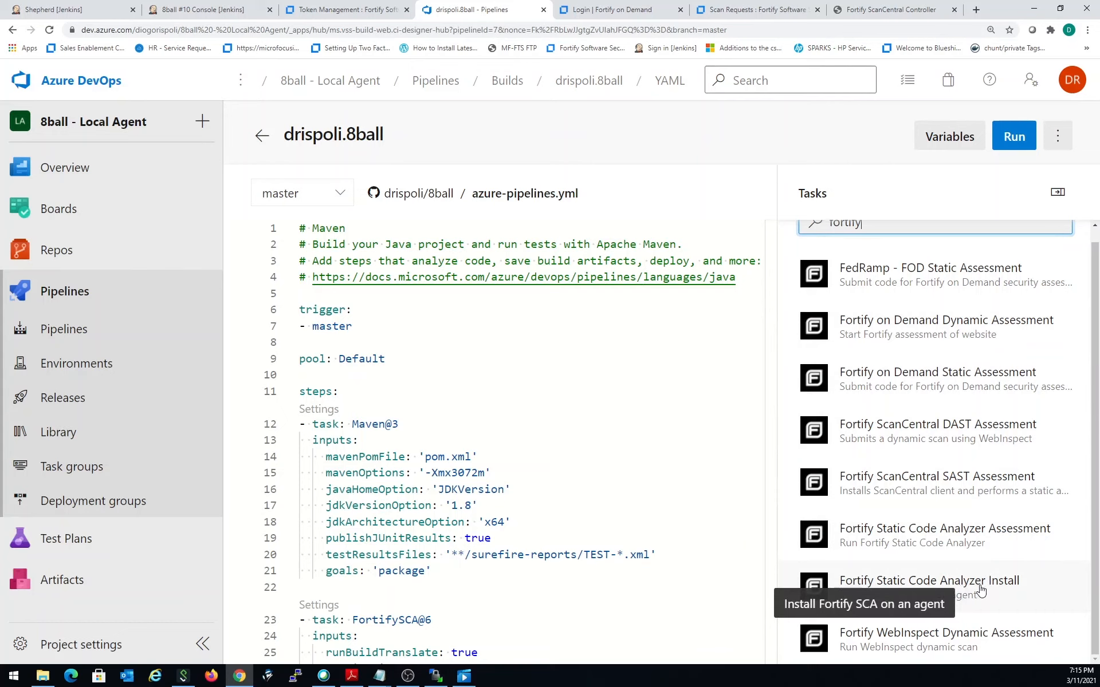
left_click(990, 532)
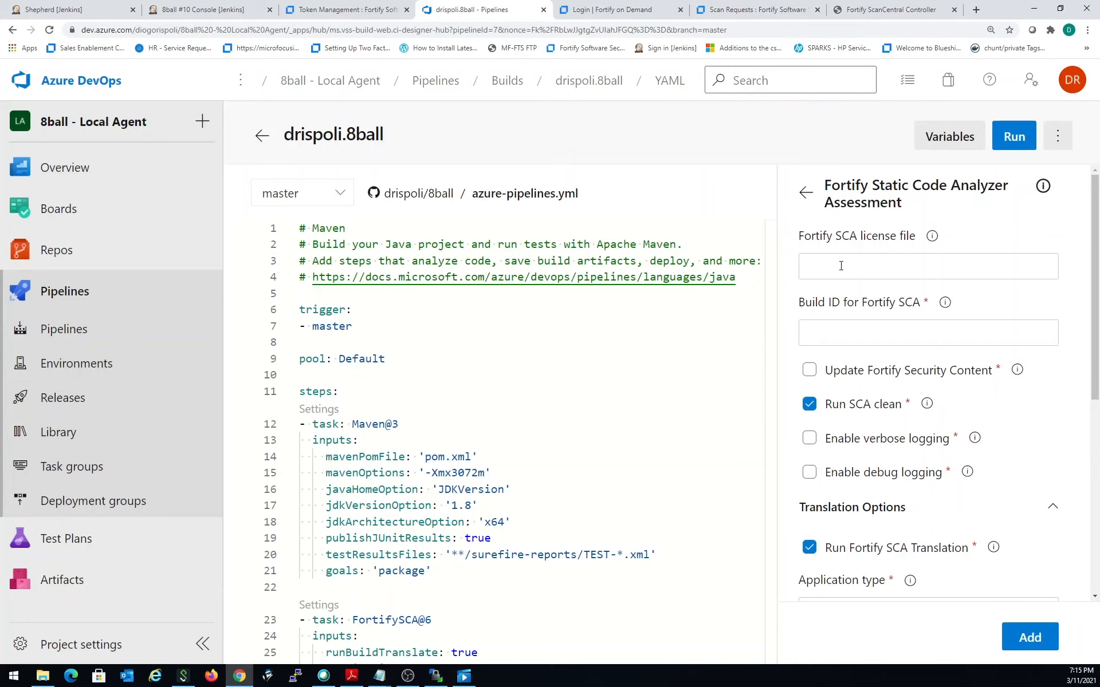
- Set the Build ID for Fortify SCA to 8ball and enable Update Fortify Security Content in the task settings
left_click(818, 338)
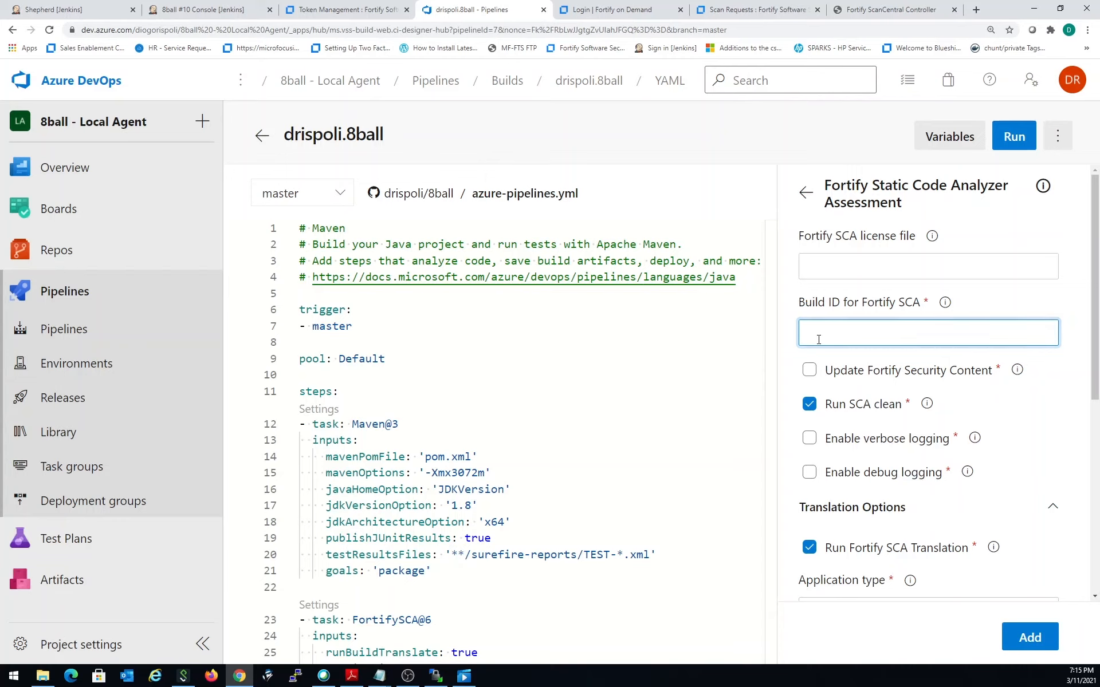
type("8ball")
scroll(883, 417, "down", 2)
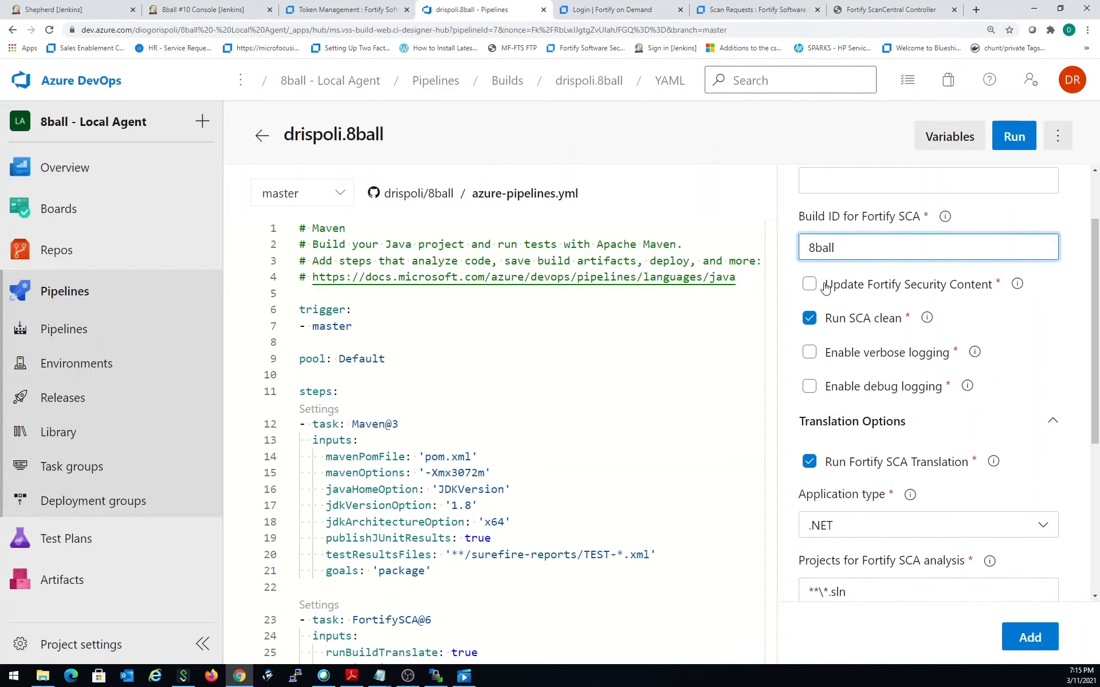
left_click(810, 286)
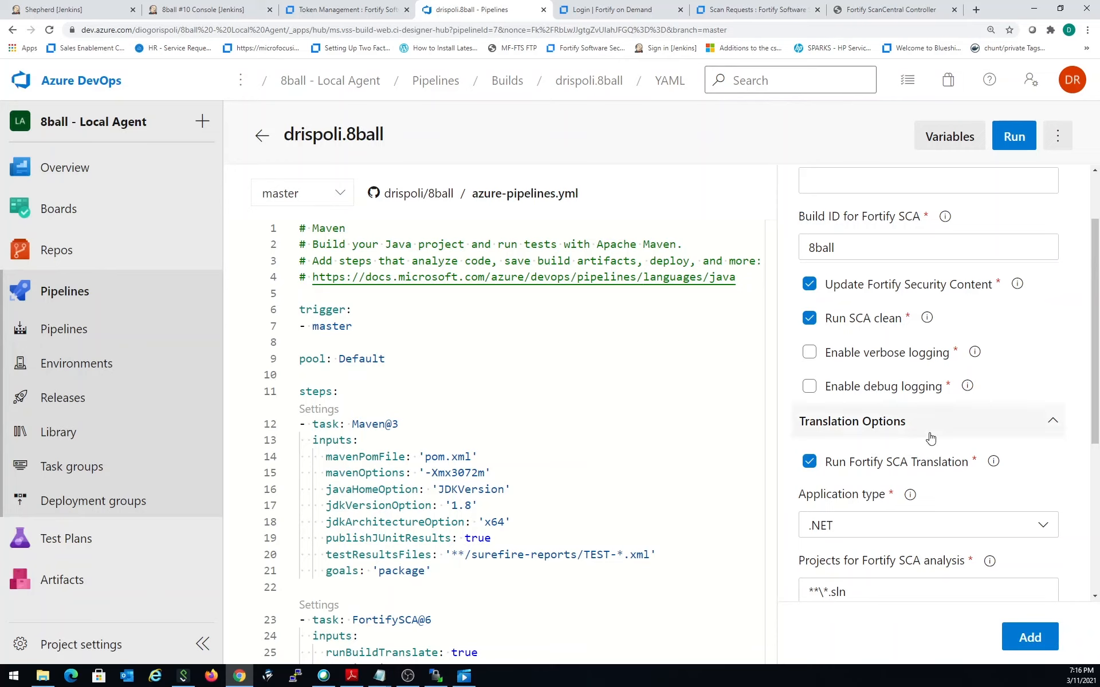
- Set the application type to Other in the Fortify SCA translation options, after trying Java
scroll(931, 439, "down", 2)
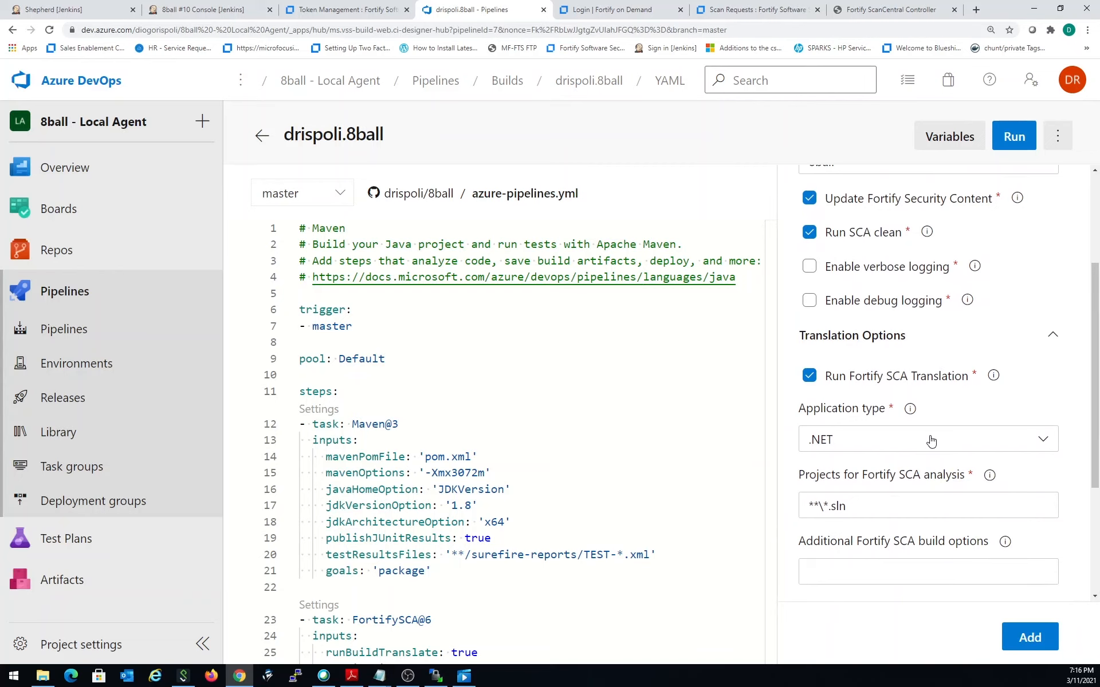
left_click(931, 440)
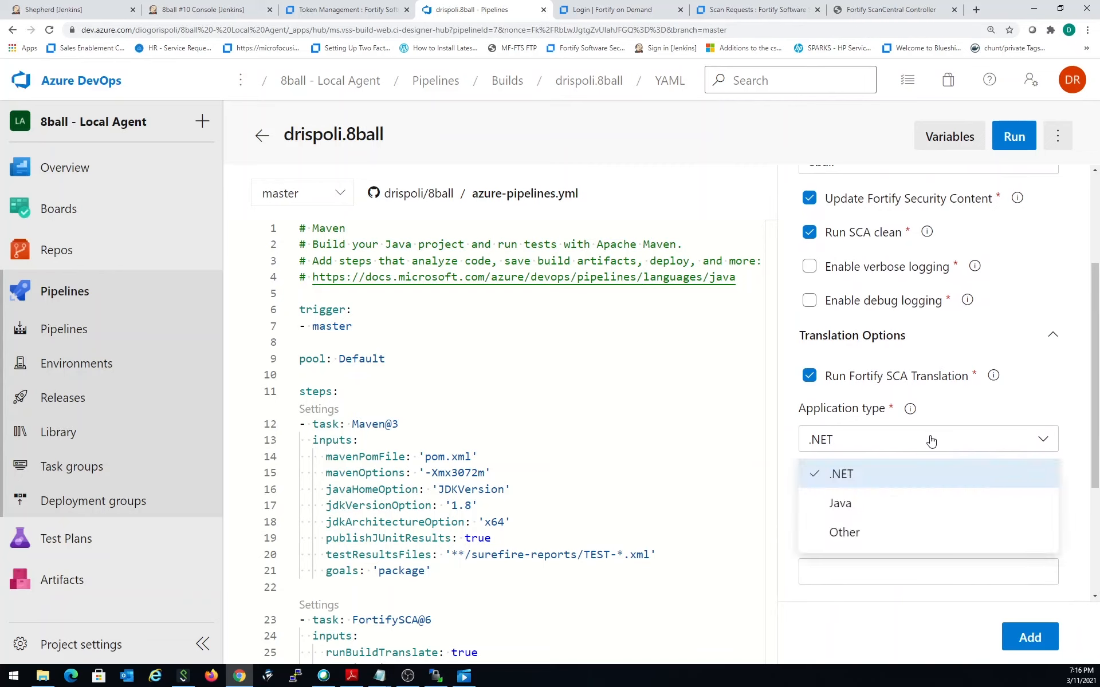
left_click(888, 504)
scroll(918, 473, "down", 2)
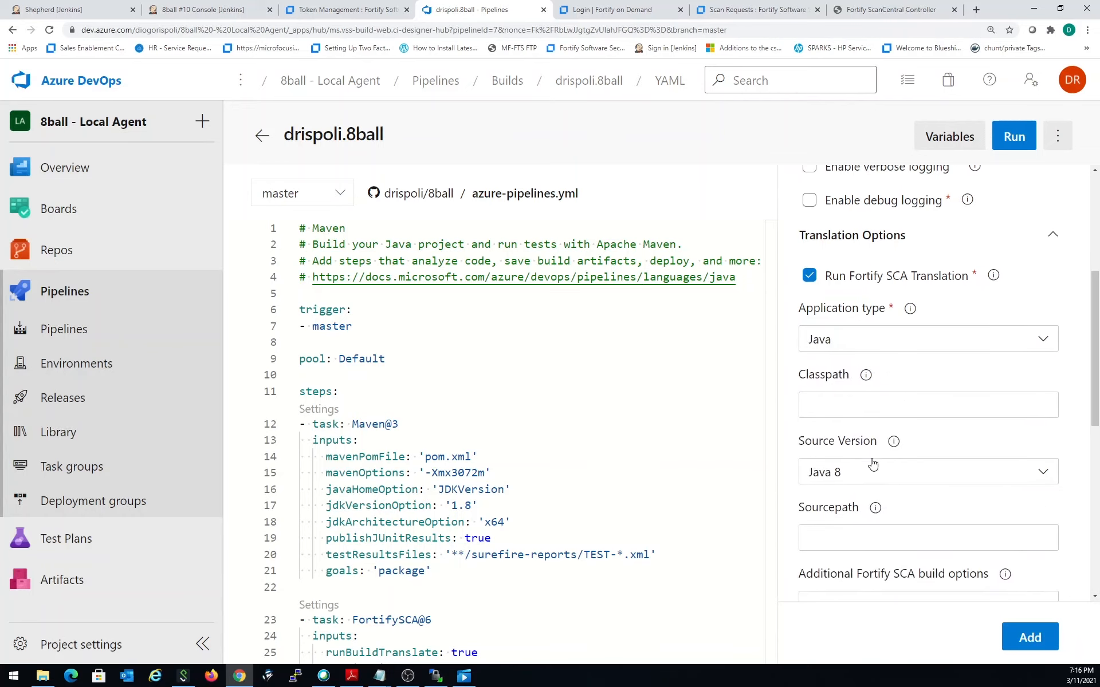
left_click(872, 347)
left_click(843, 431)
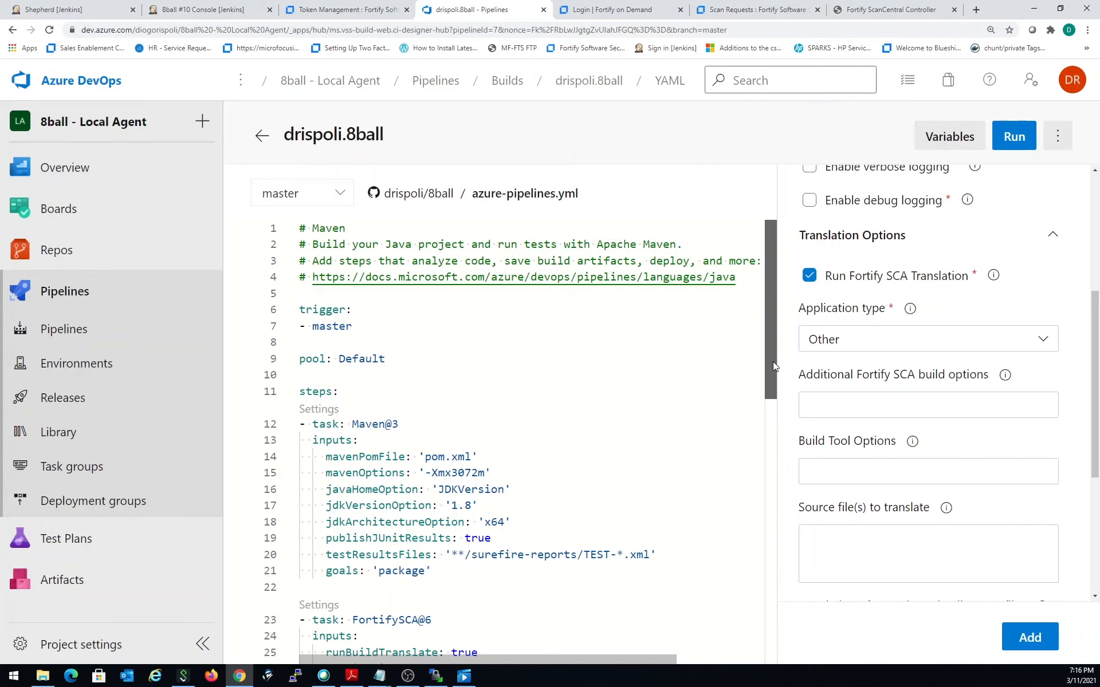
- Copy the mvn com.fortify.sca.plugins.maven:sca-maven-plugin:translate command from azure-pipelines.yml into Additional Fortify SCA build options
left_click_drag(772, 362, 771, 438)
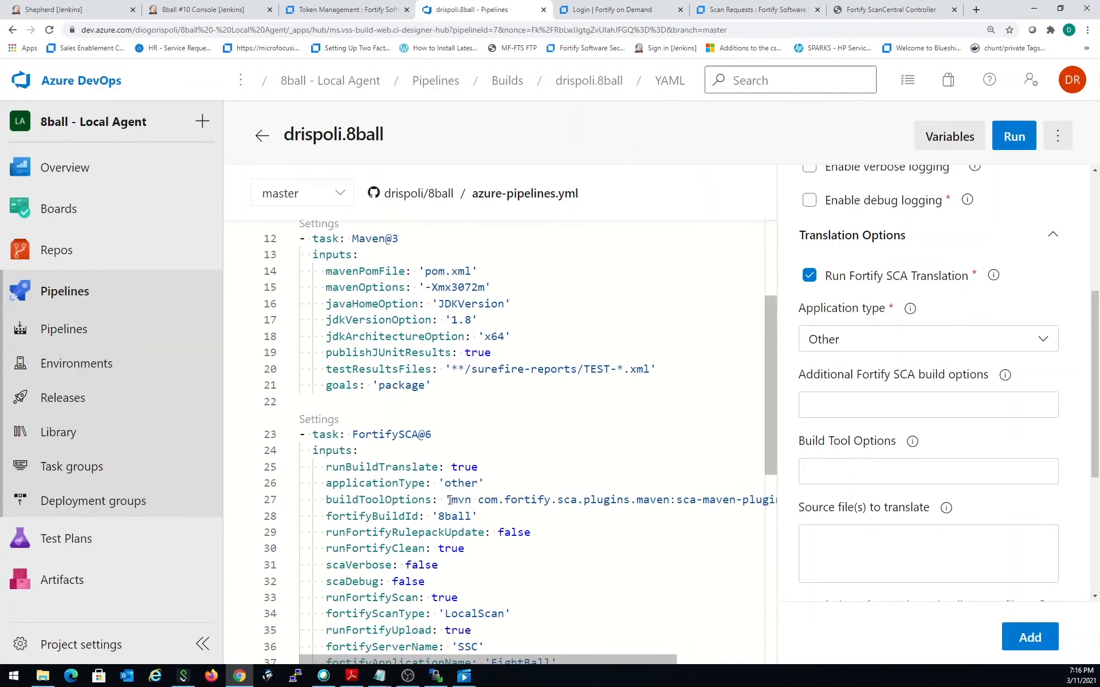
left_click_drag(451, 500, 745, 502)
key("ctrl+c")
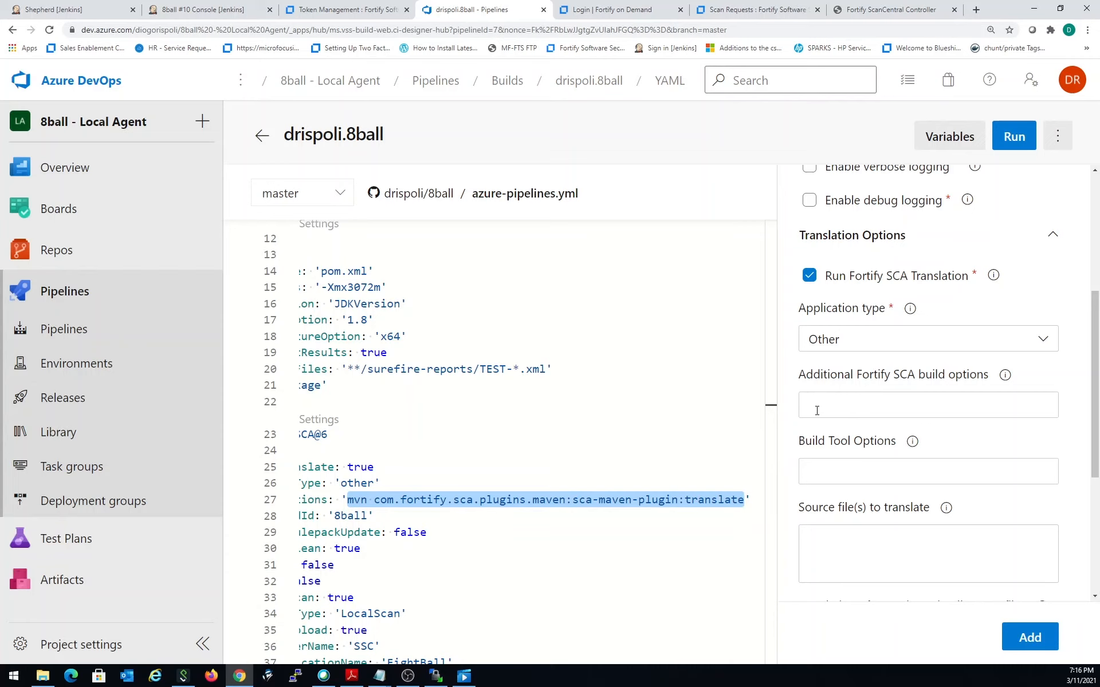
left_click(817, 410)
key("ctrl+v")
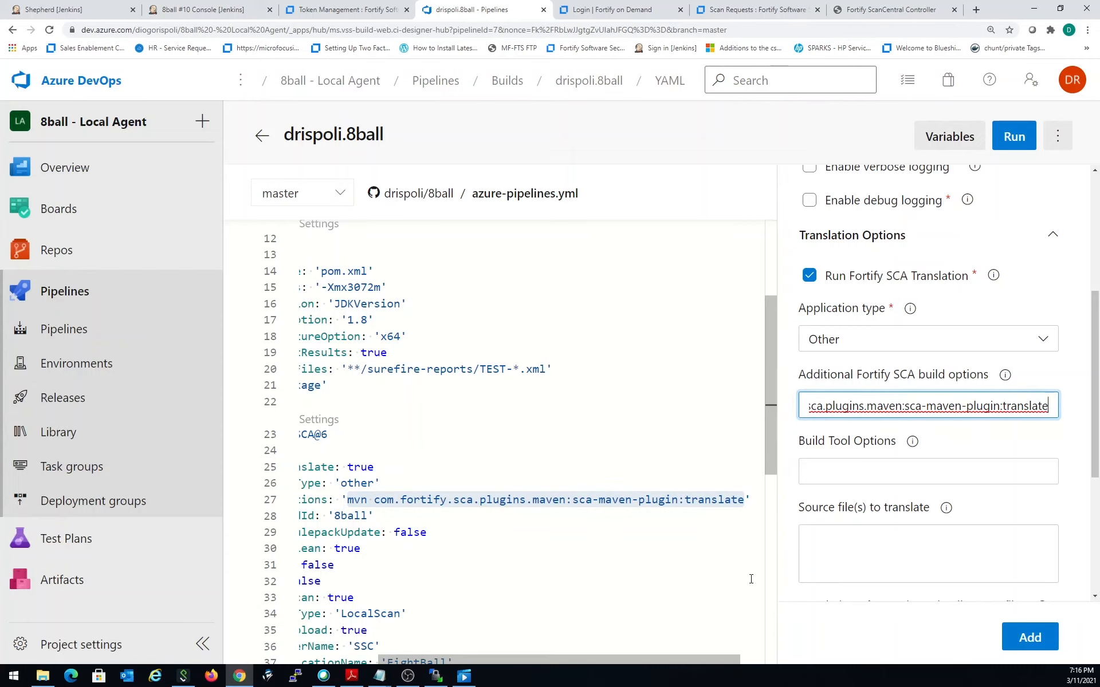
left_click(882, 466)
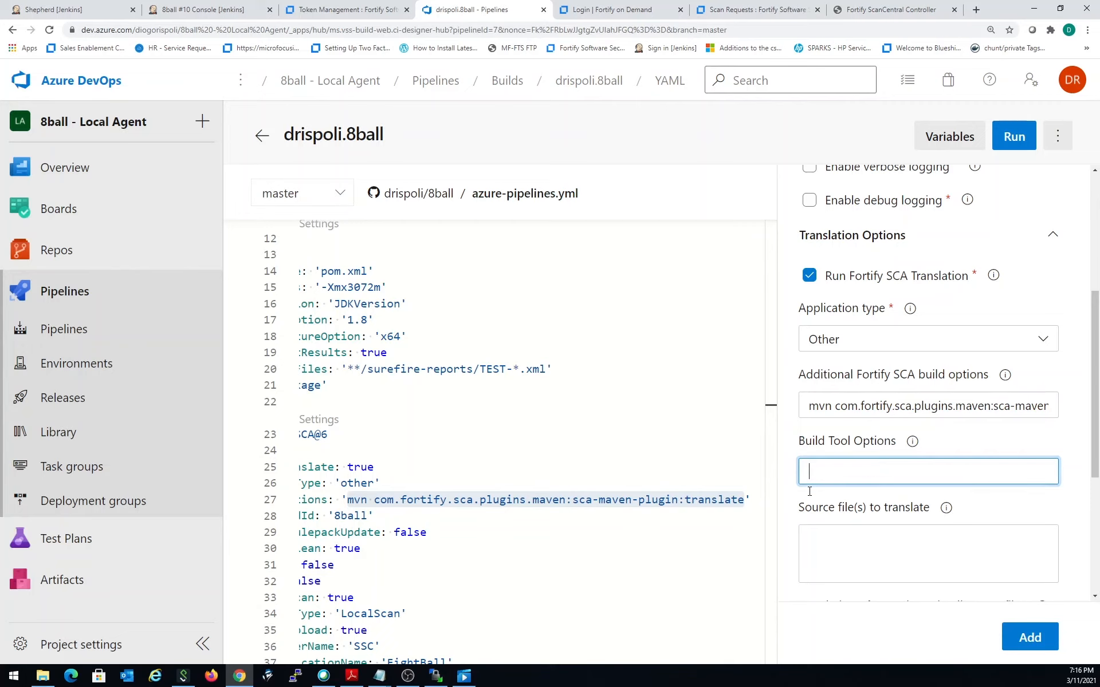
left_click(380, 500)
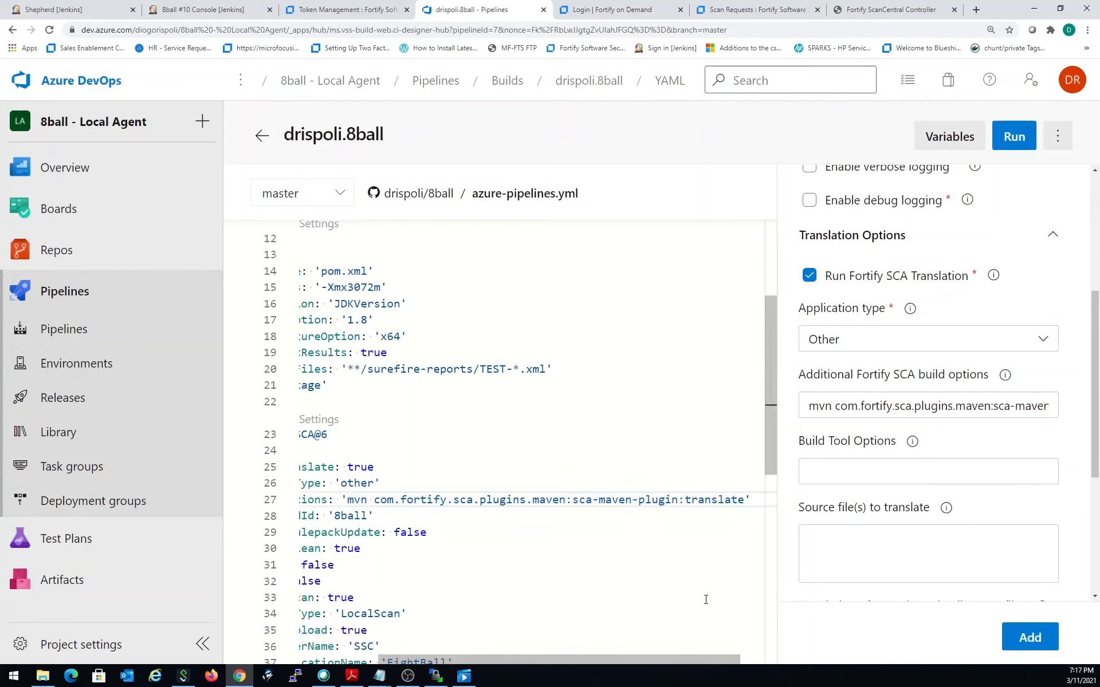
- Choose Local as the Fortify SCA scan type so that the local scan options are offered
scroll(825, 504, "down", 3)
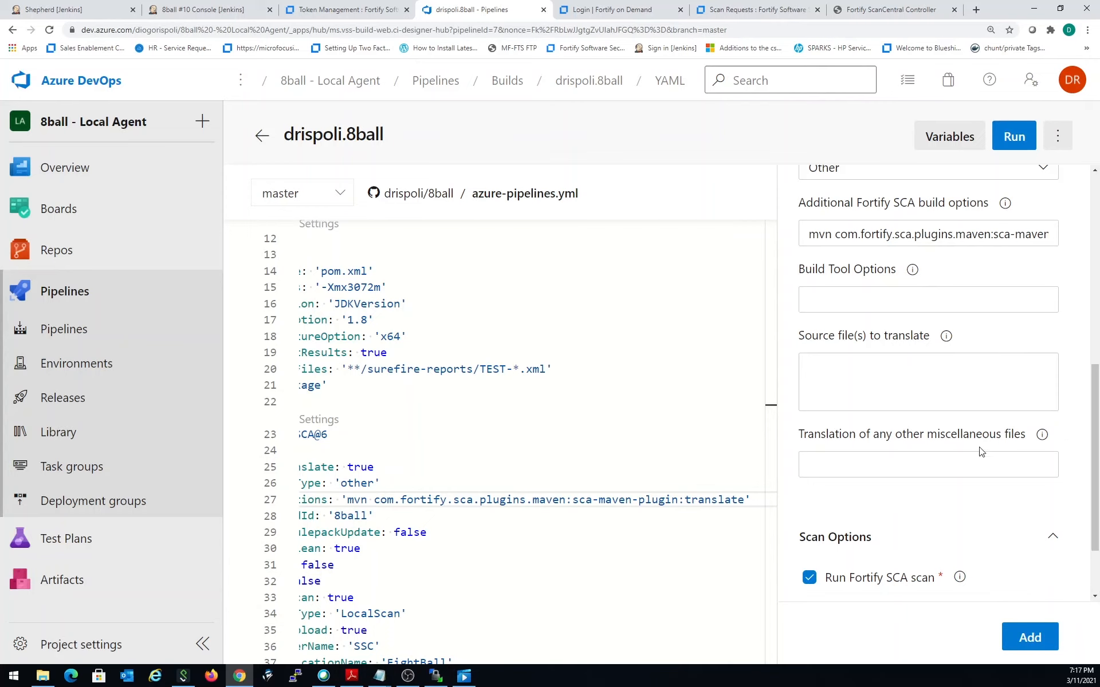
scroll(982, 452, "down", 2)
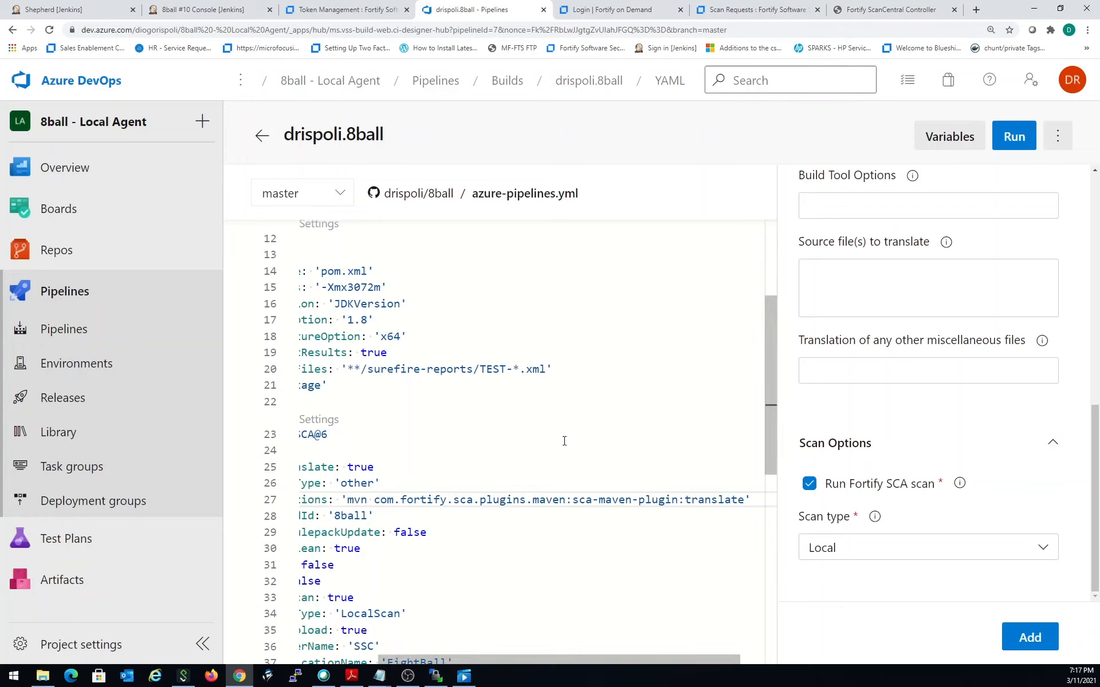
left_click(853, 554)
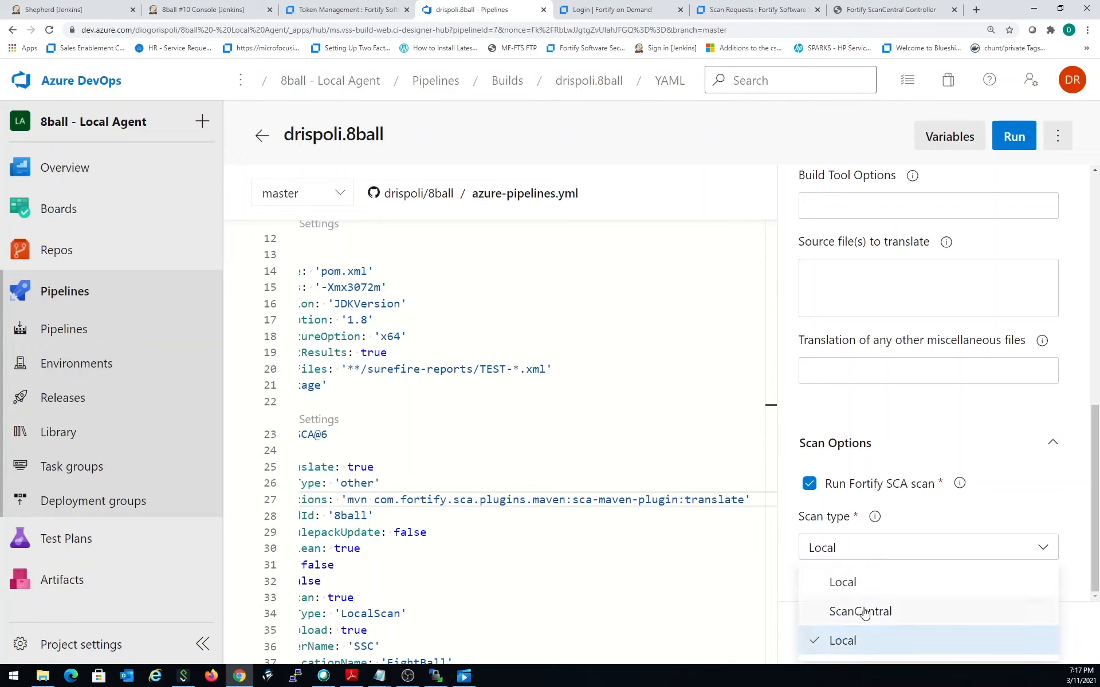
left_click(859, 641)
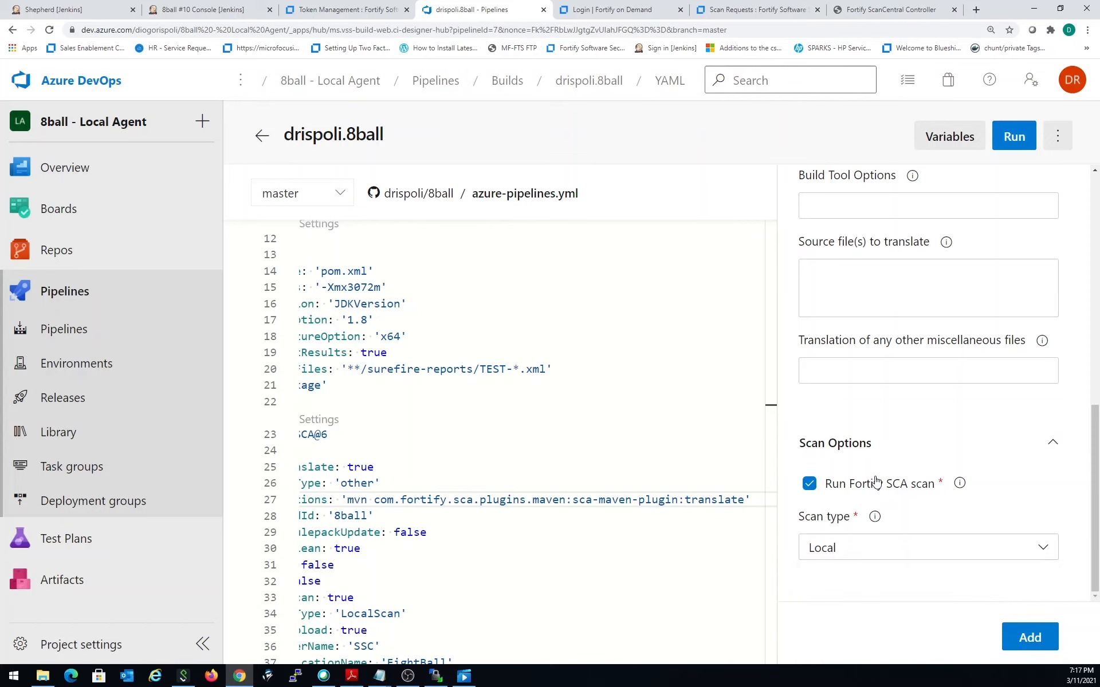
scroll(585, 494, "down", 4)
scroll(647, 557, "up", 1)
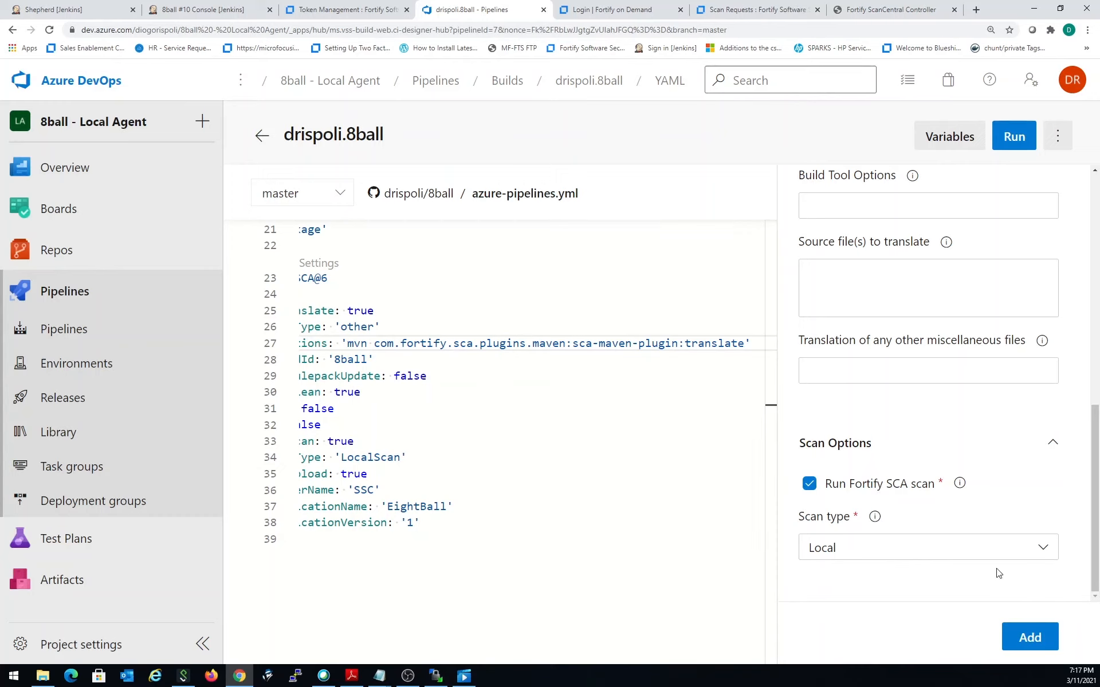
left_click(1003, 553)
left_click(909, 580)
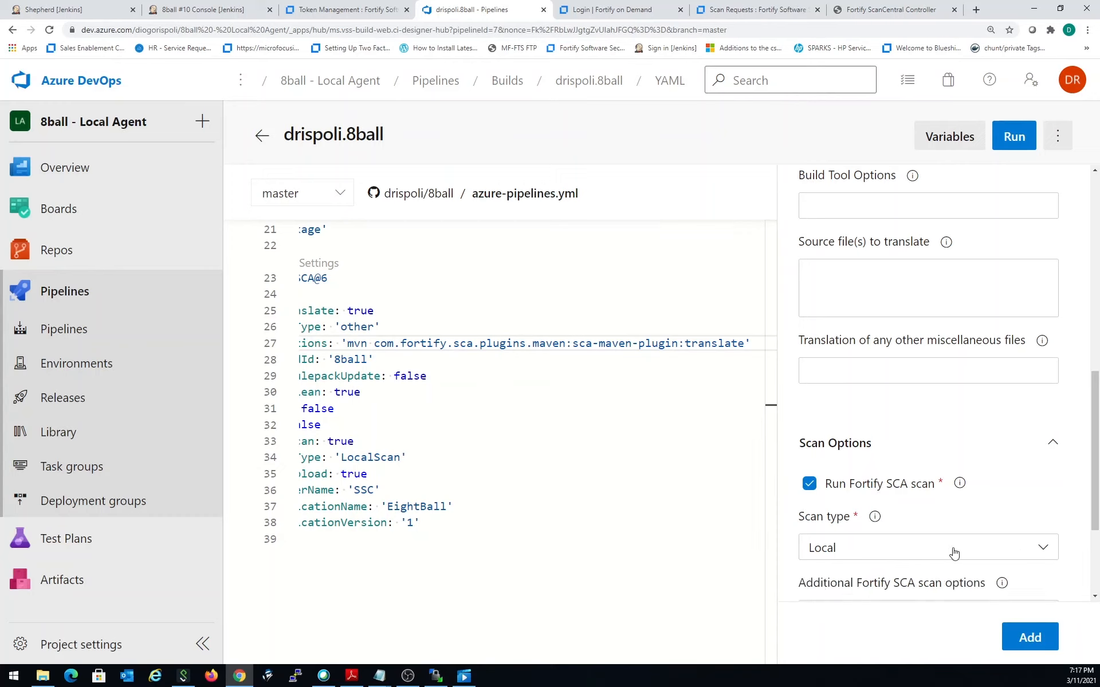
scroll(968, 541, "down", 3)
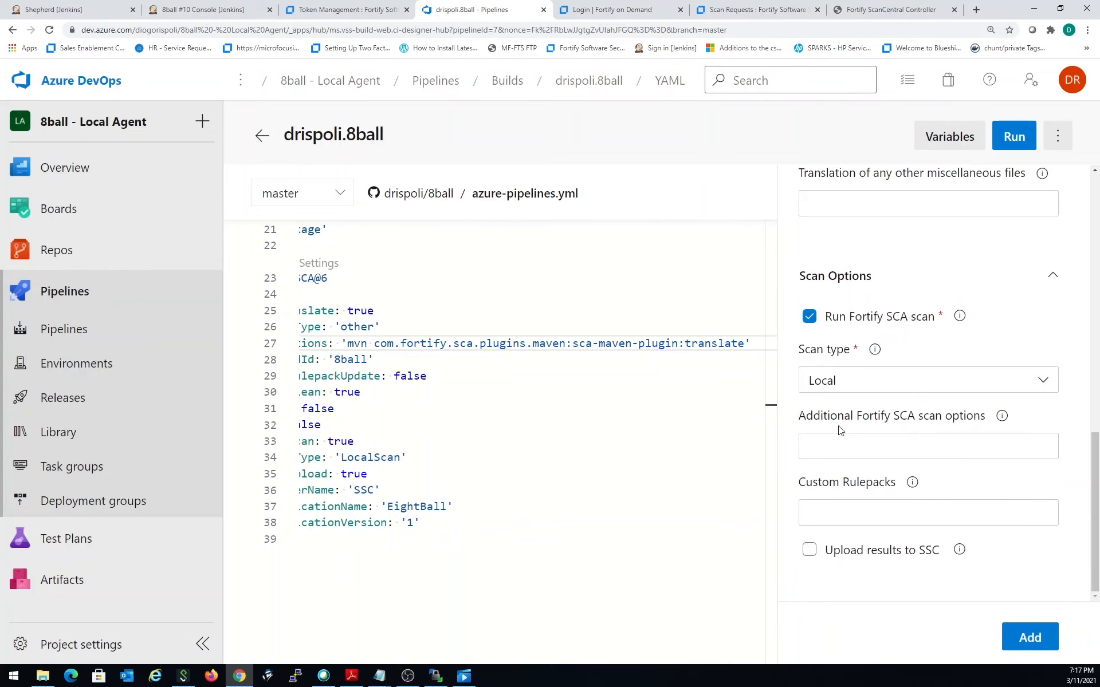
- Enable uploading the results to SSC and choose SSC as the Fortify SSC service connection
left_click(809, 550)
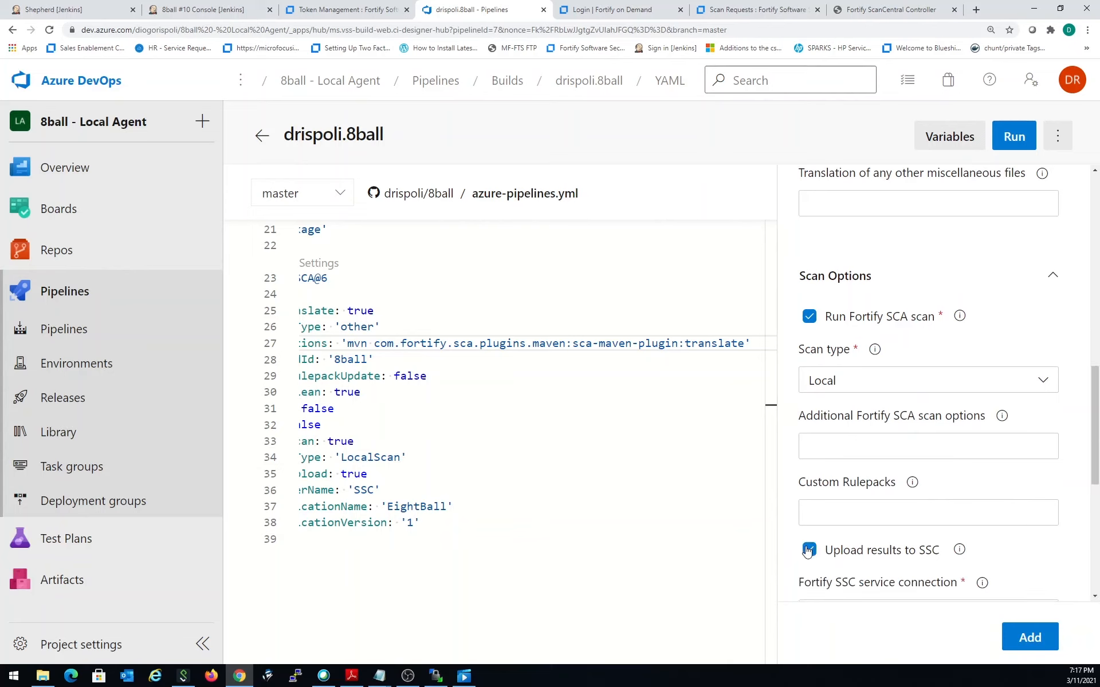
scroll(934, 484, "down", 3)
left_click(933, 477)
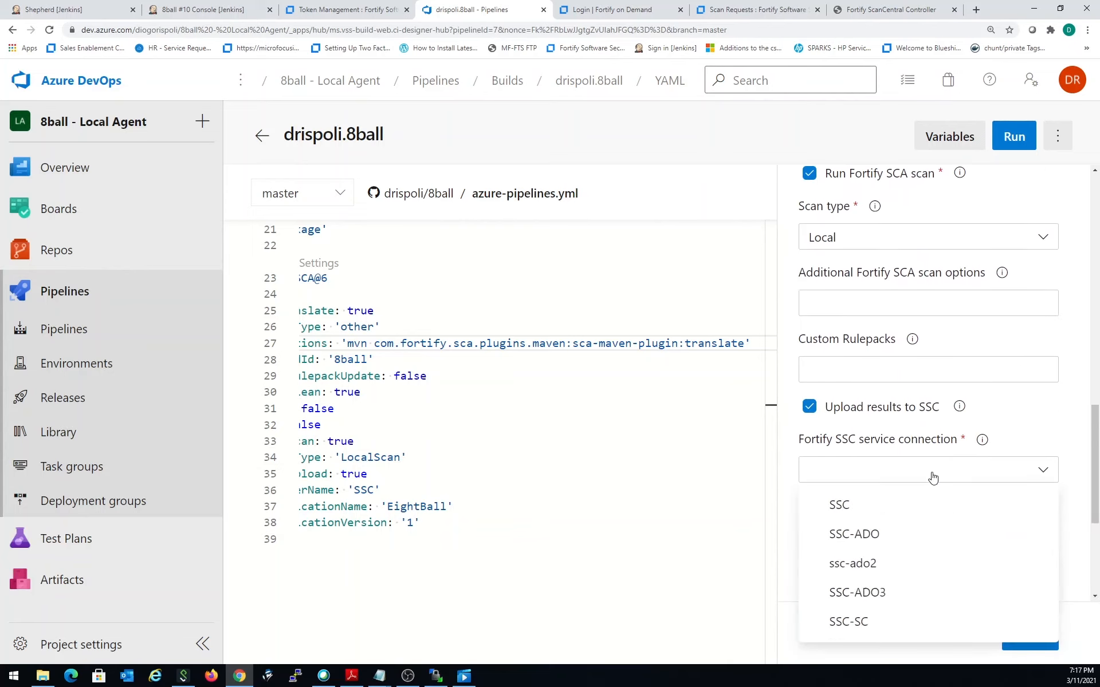
left_click(909, 501)
scroll(928, 487, "down", 2)
- Set the SSC application name to EightBall and the application version to 1
left_click(834, 434)
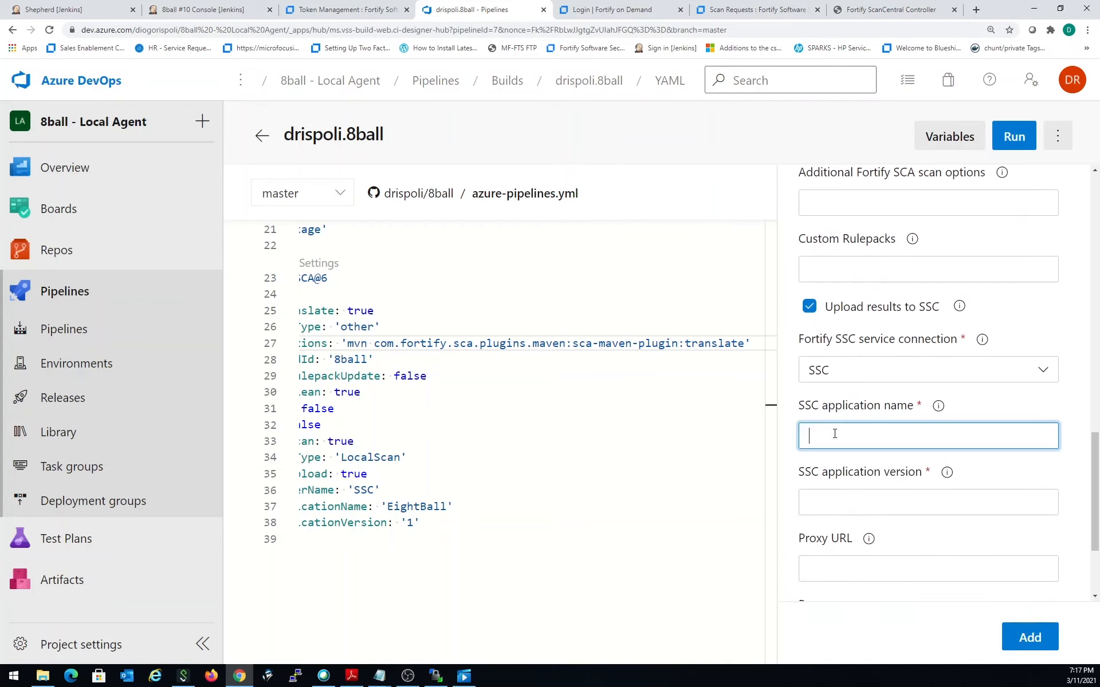
type("8ball")
left_click_drag(841, 436, 794, 438)
type("EightBall")
key("Tab")
key("Tab")
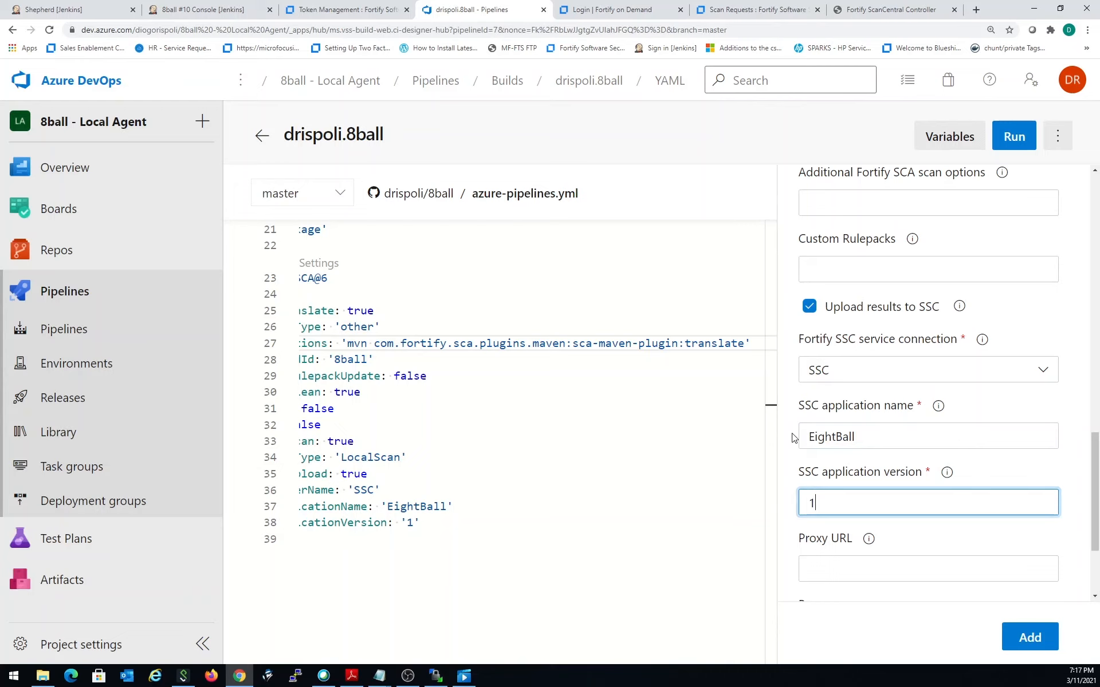
key("Tab")
scroll(904, 450, "down", 3)
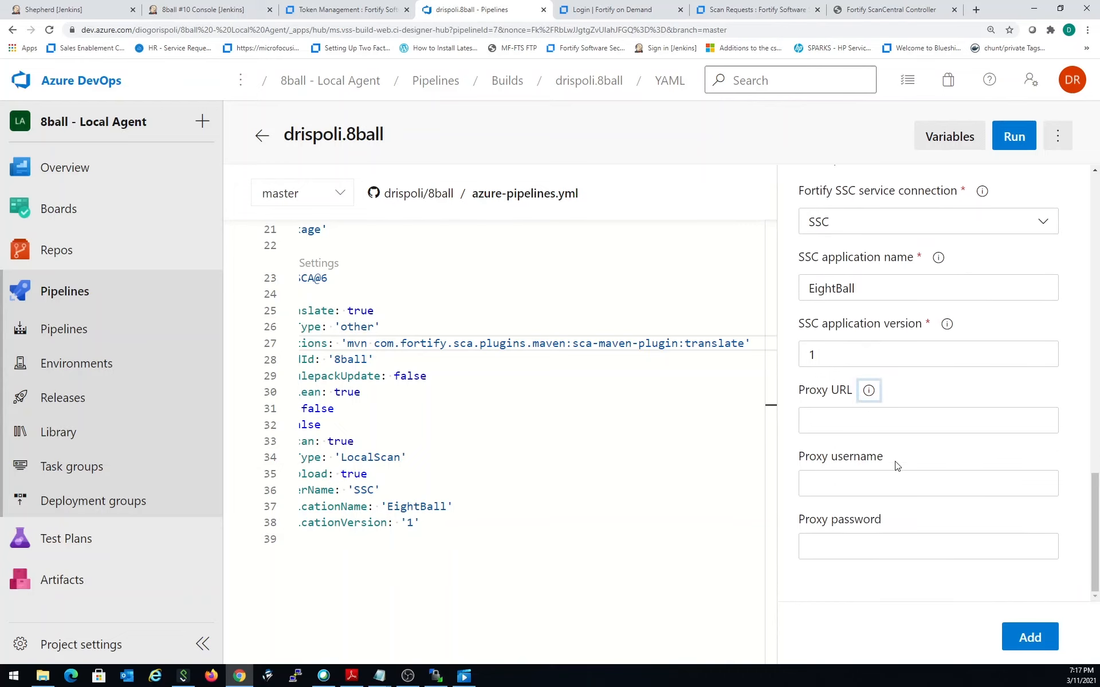
scroll(942, 450, "up", 3)
scroll(942, 450, "down", 3)
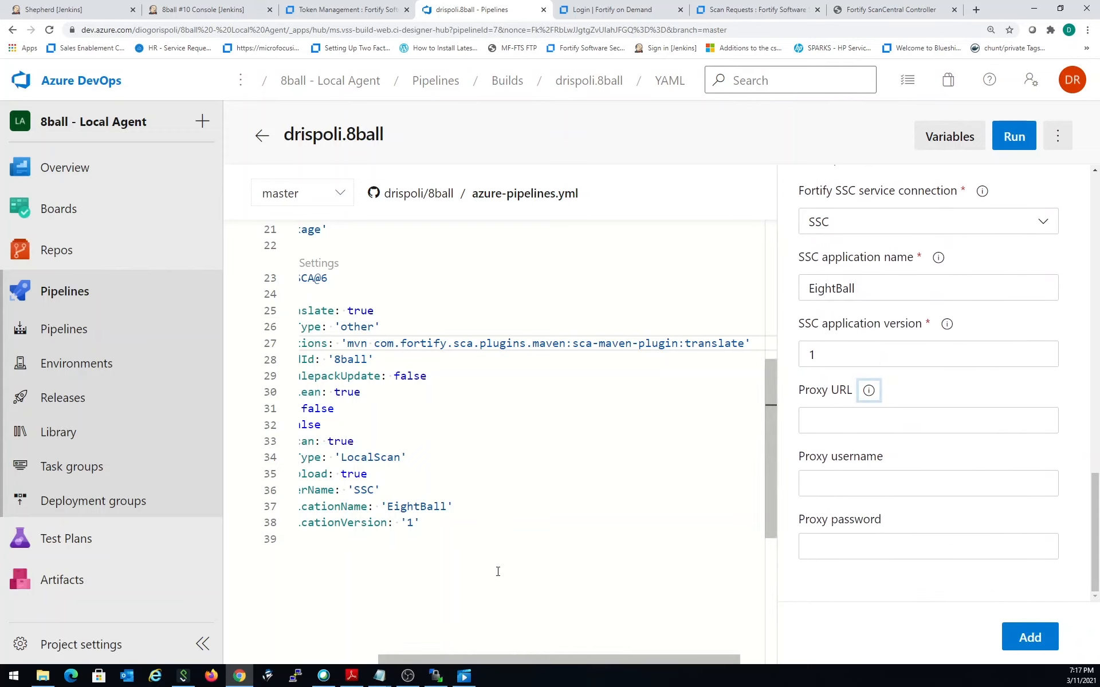
- Review the existing FortifySCA@6 task in azure-pipelines.yml and run the 8ball pipeline on the master branch
left_click(456, 522)
left_click_drag(489, 661, 393, 655)
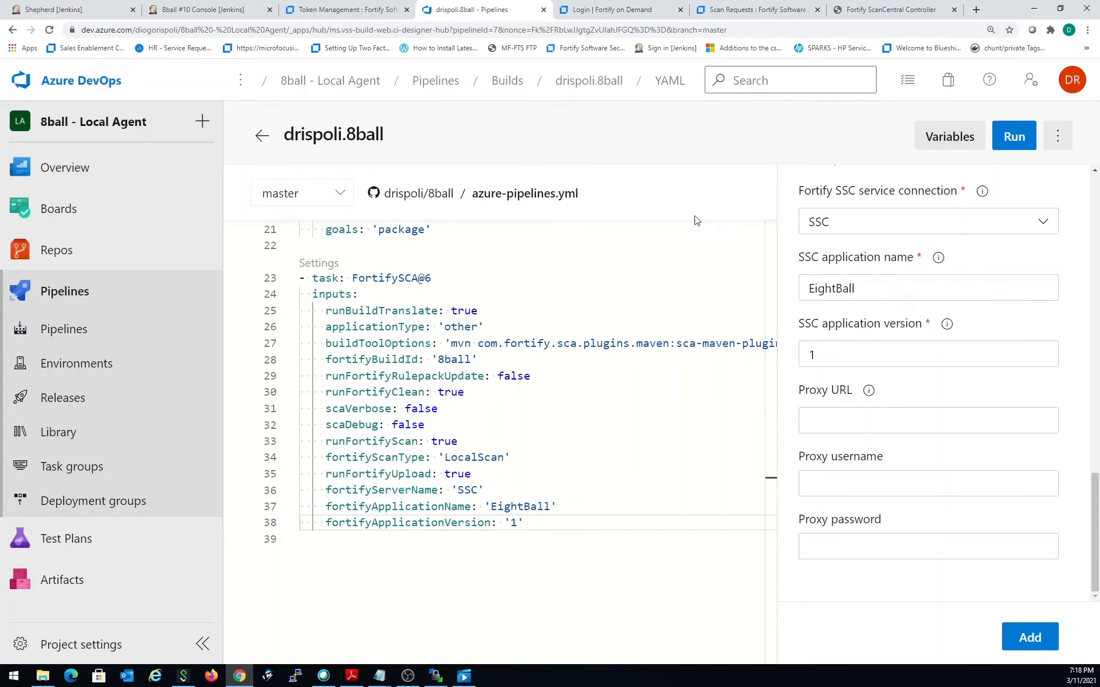
left_click(1013, 137)
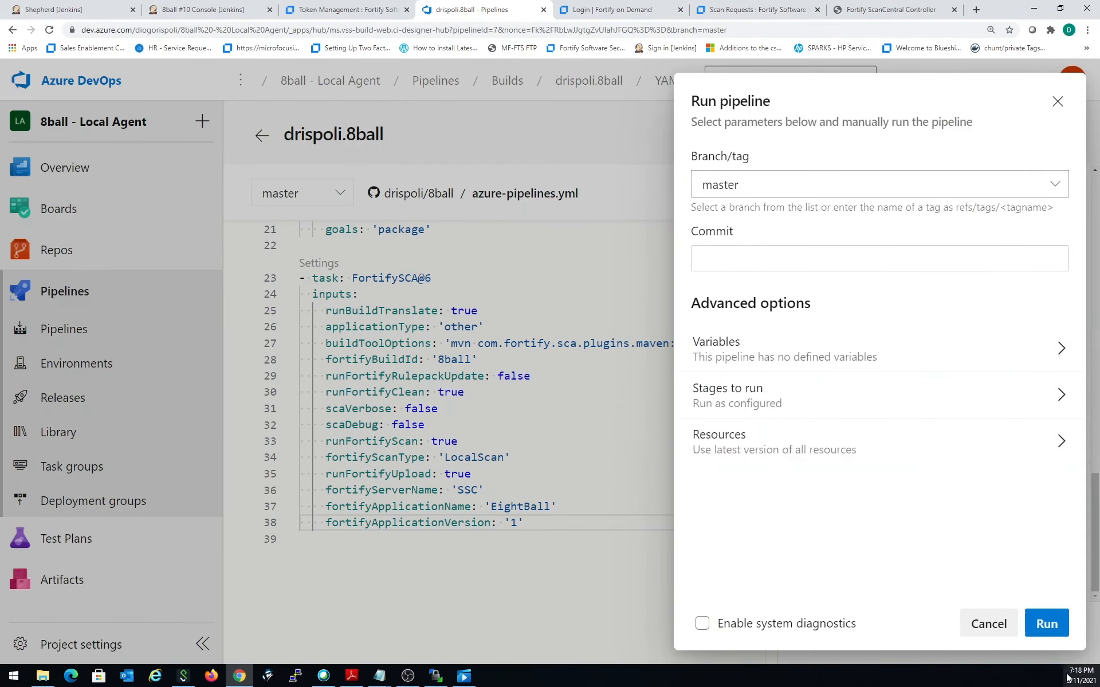
left_click(1056, 629)
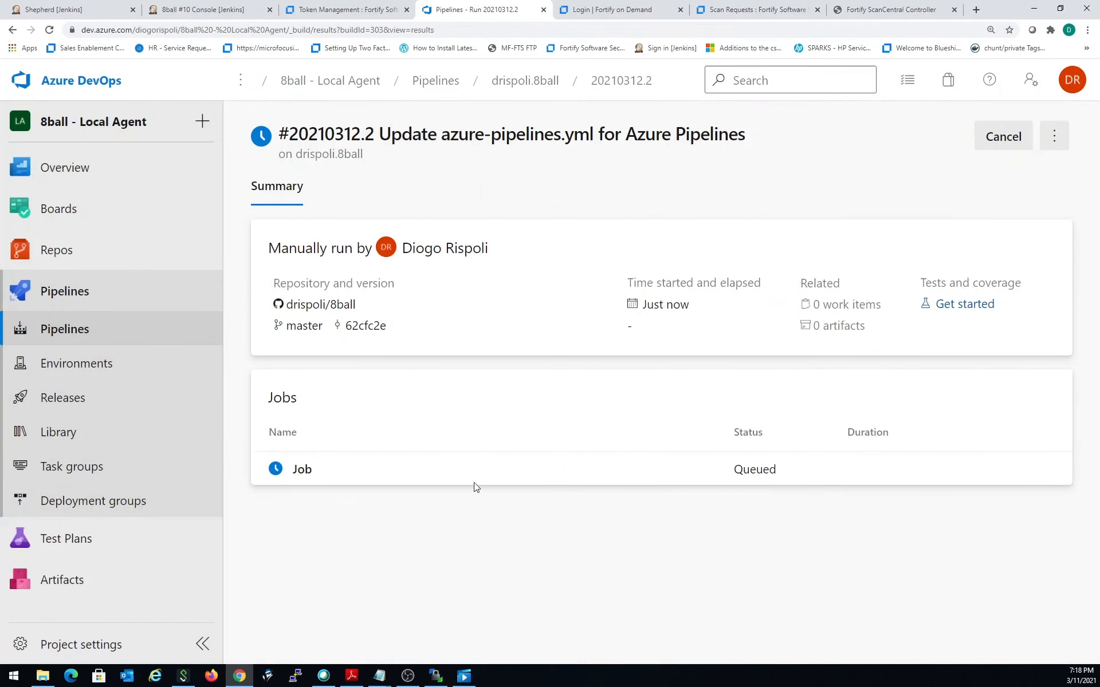
- Open the queued job and follow the FortifySCA task's translation and scan commands in its live log
left_click(307, 476)
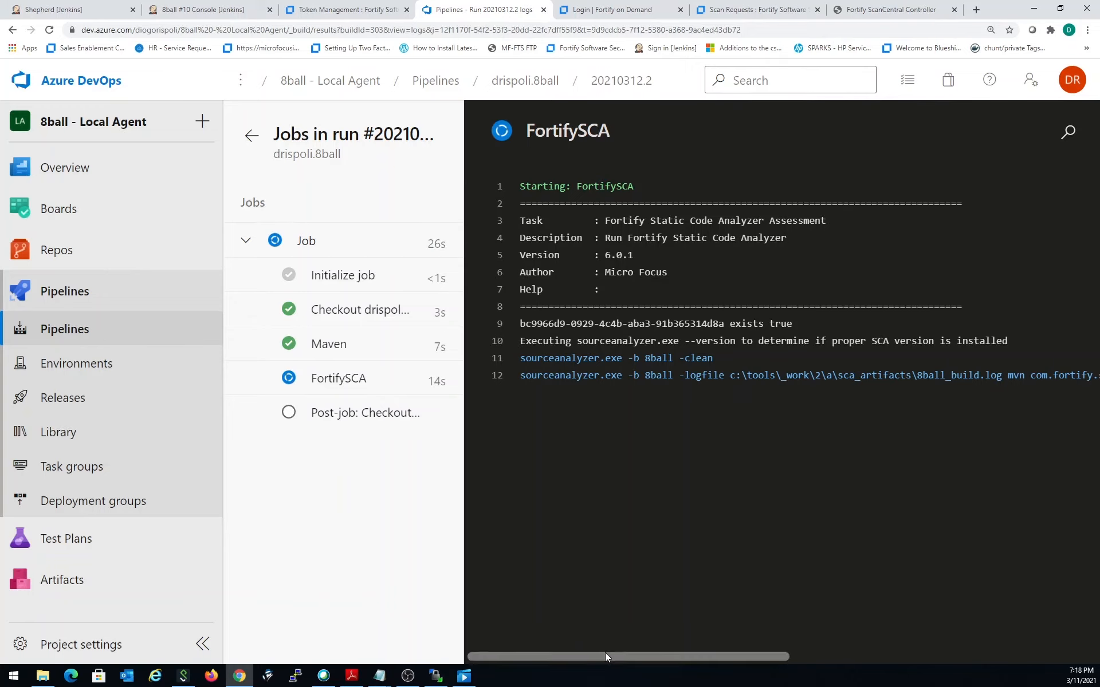
left_click_drag(606, 652, 508, 645)
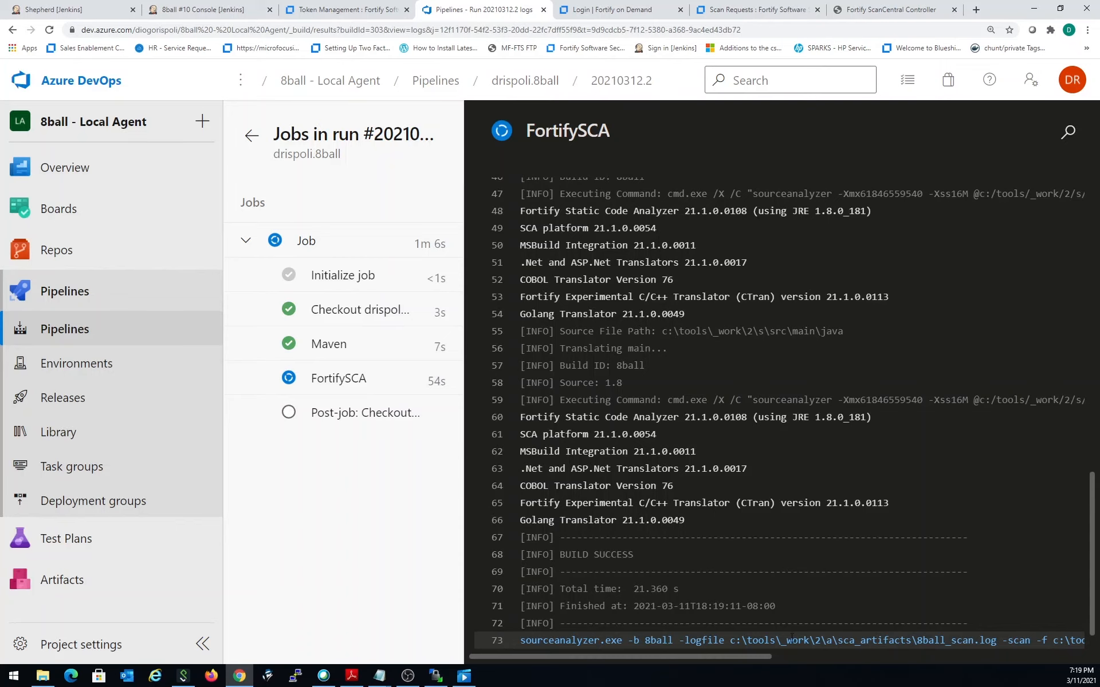
scroll(791, 638, "down", 1)
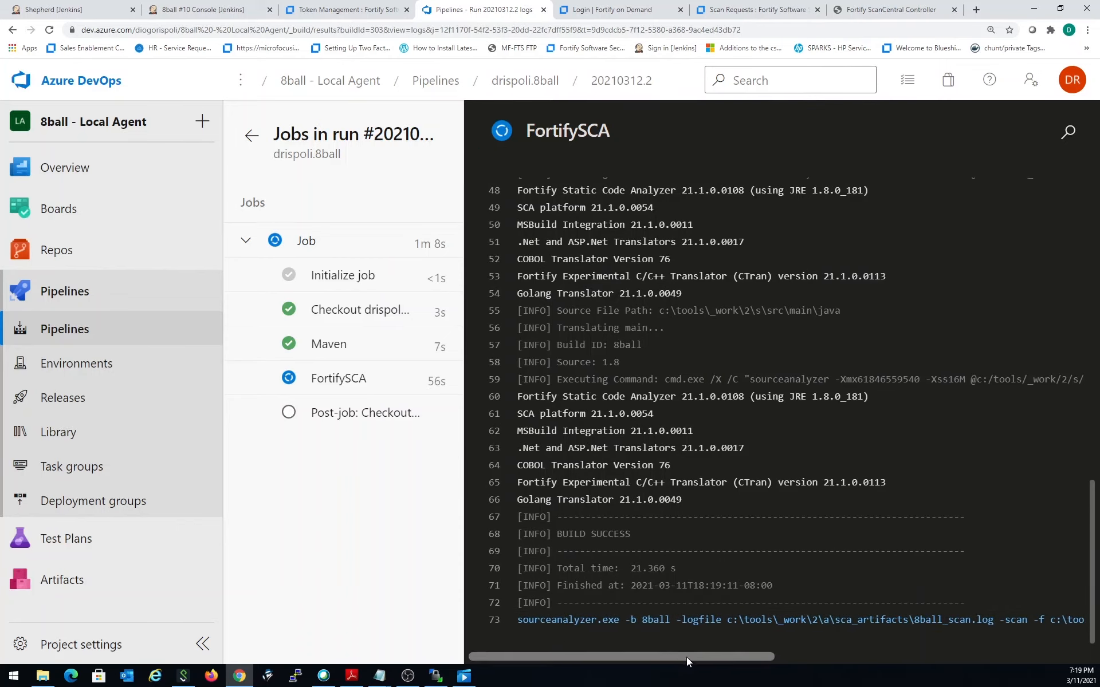
left_click_drag(686, 658, 820, 672)
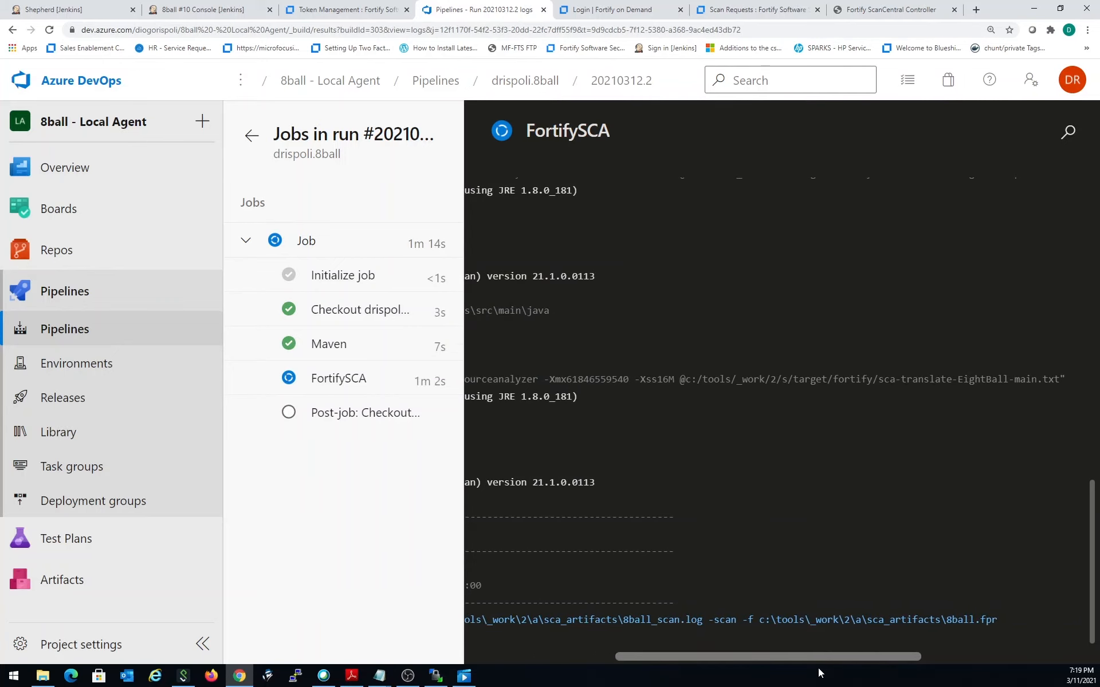
left_click_drag(819, 673, 652, 685)
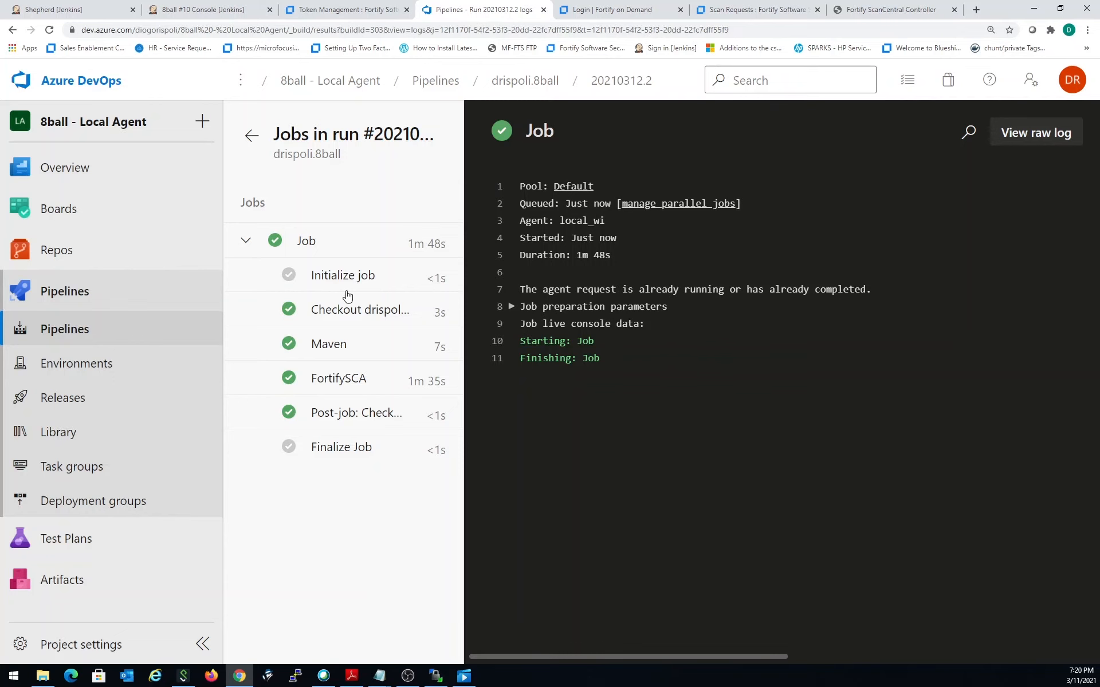
- Switch to Fortify Software Security Center, dismiss the Create Token dialog and show the applications list
left_click(356, 9)
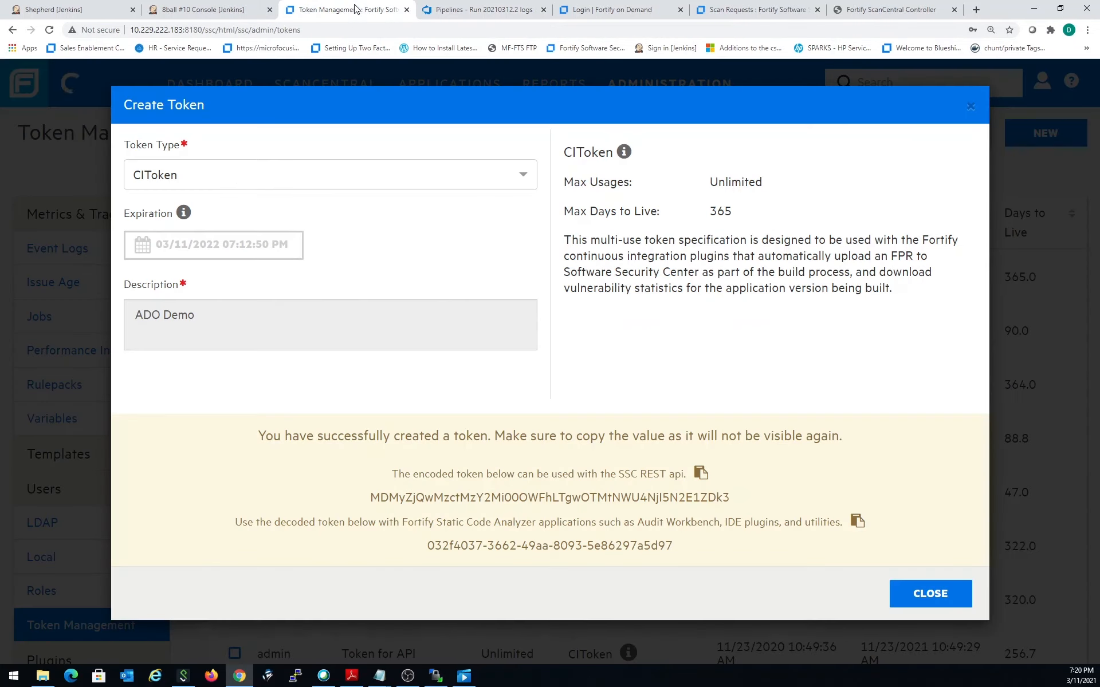
left_click(969, 106)
left_click(438, 85)
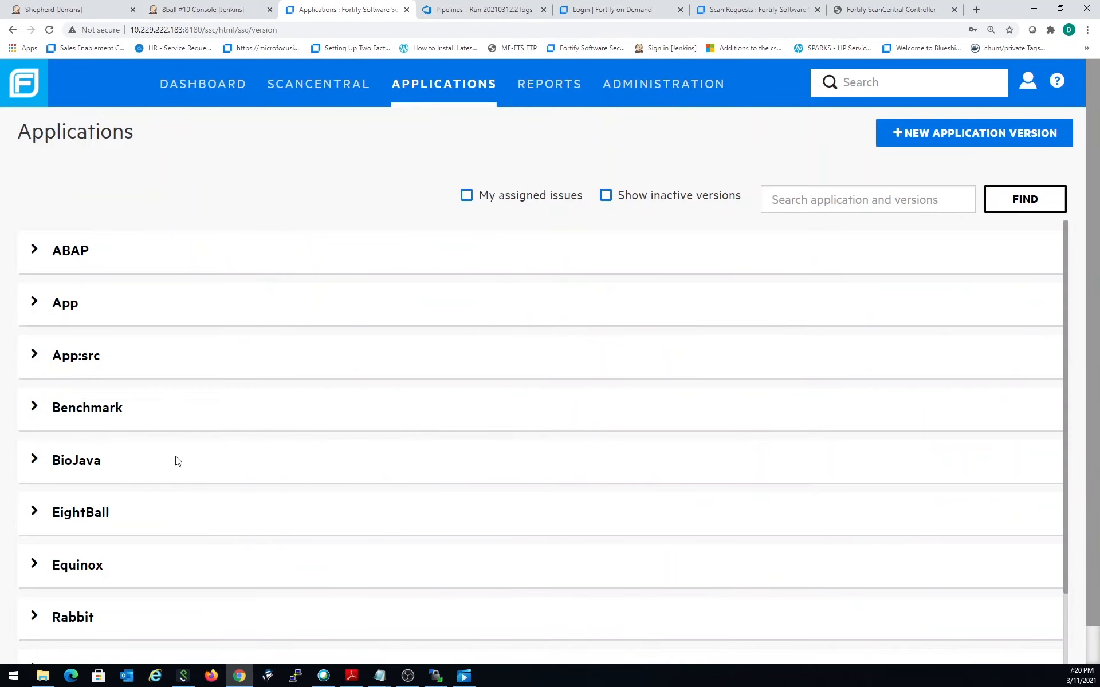
- Open version 1 of the EightBall application and review its audit issues
left_click(35, 516)
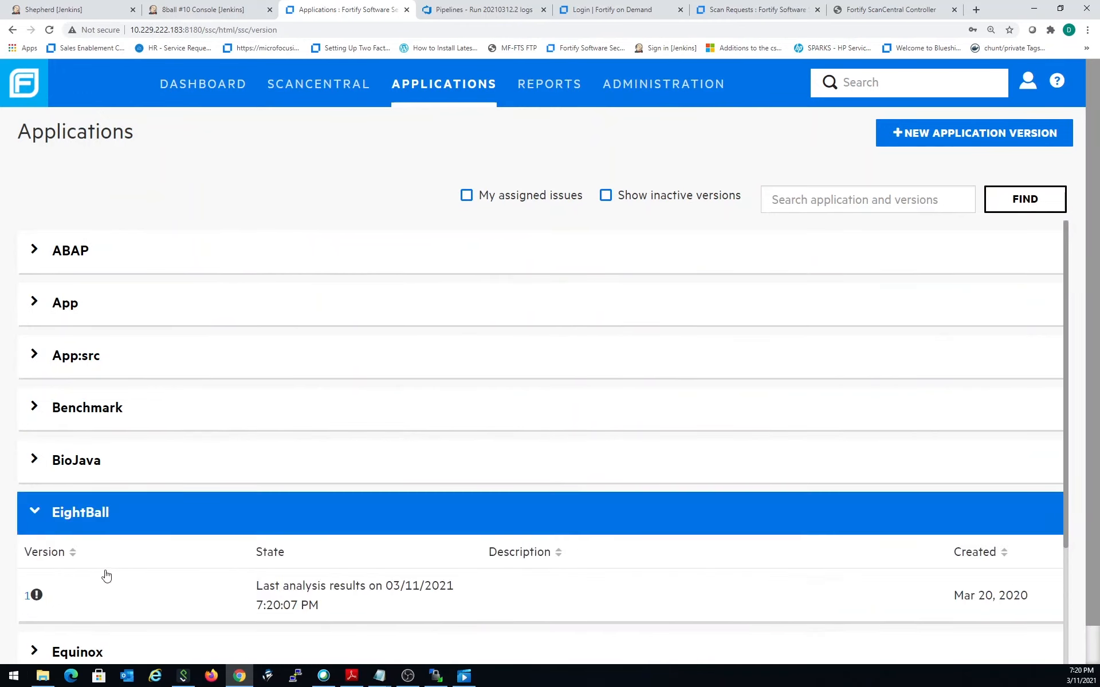
mouse_move(34, 597)
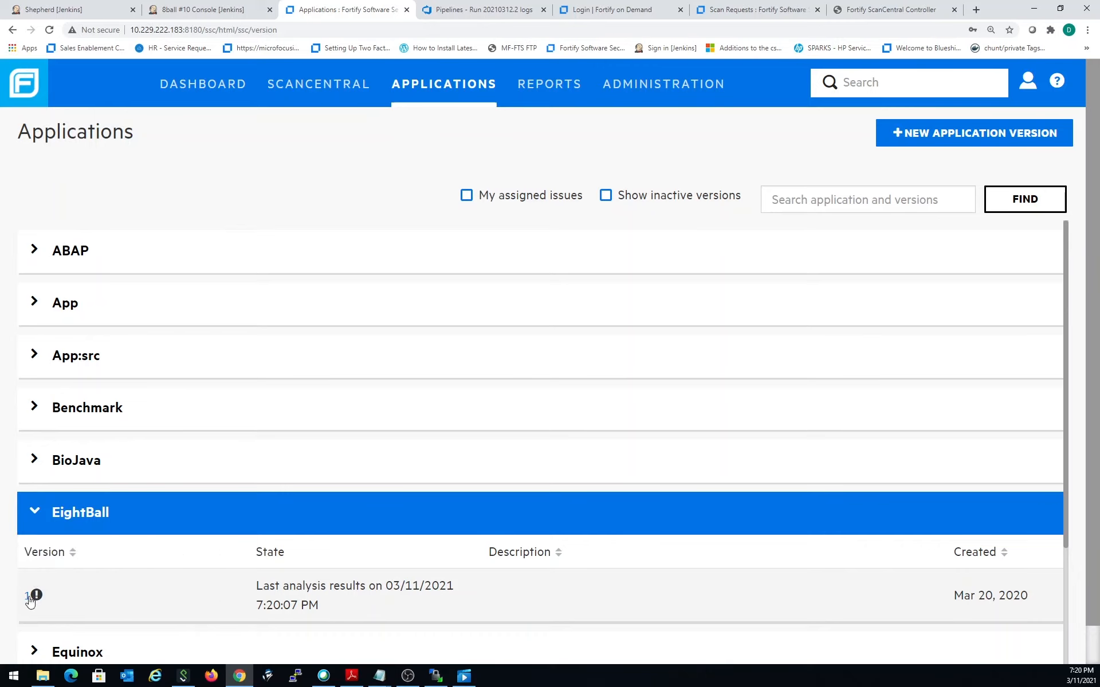
left_click(28, 596)
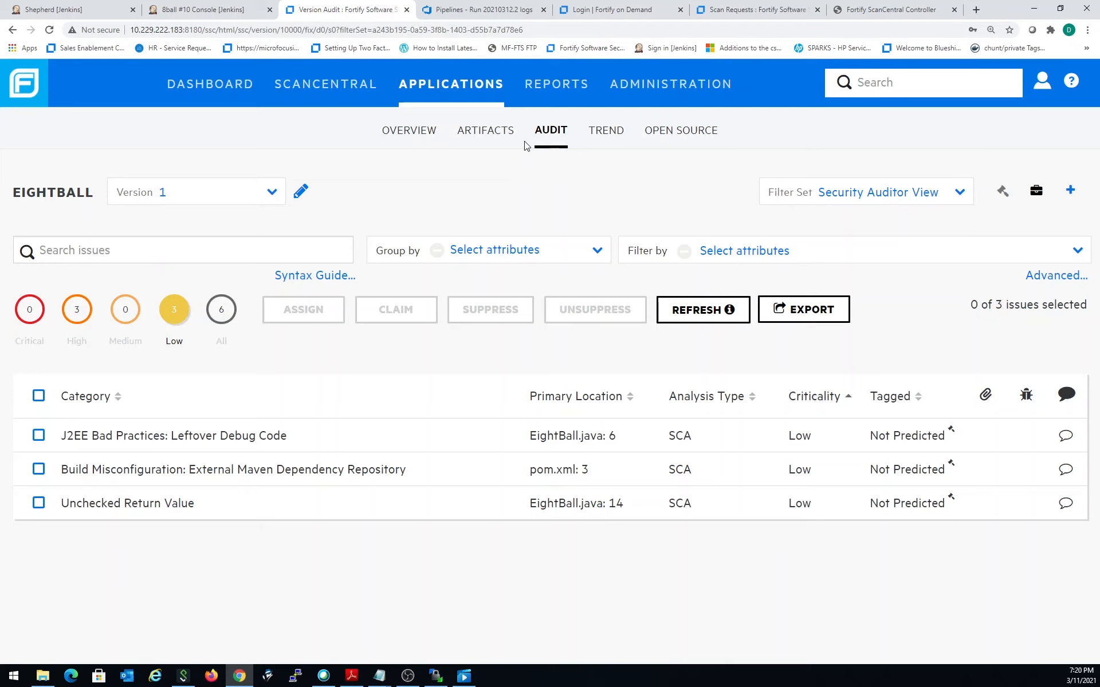
- Examine the details of the newest 8ball.fpr artifact, including analysis date and build ID, and return to the audit issues
left_click(487, 140)
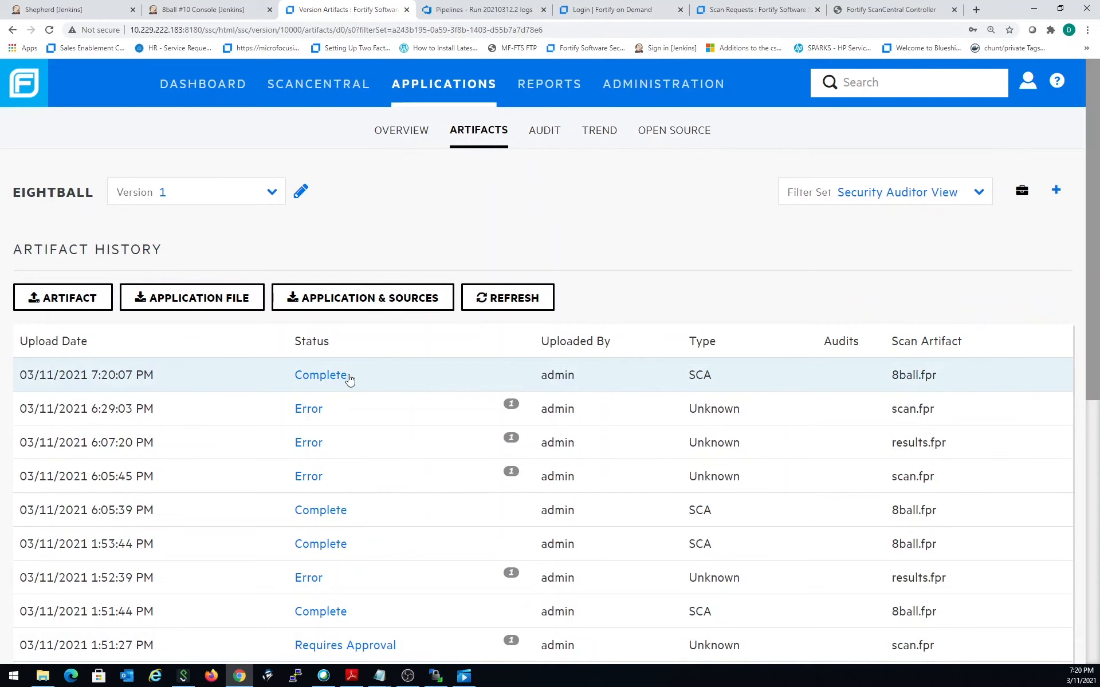
left_click(348, 379)
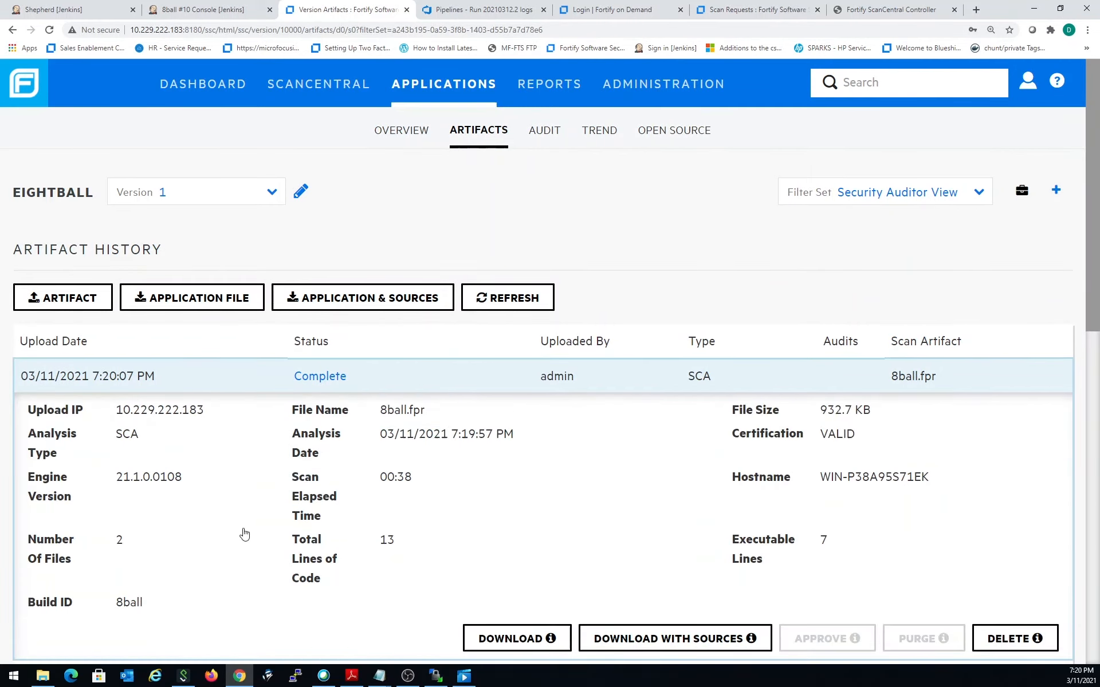
scroll(599, 469, "down", 2)
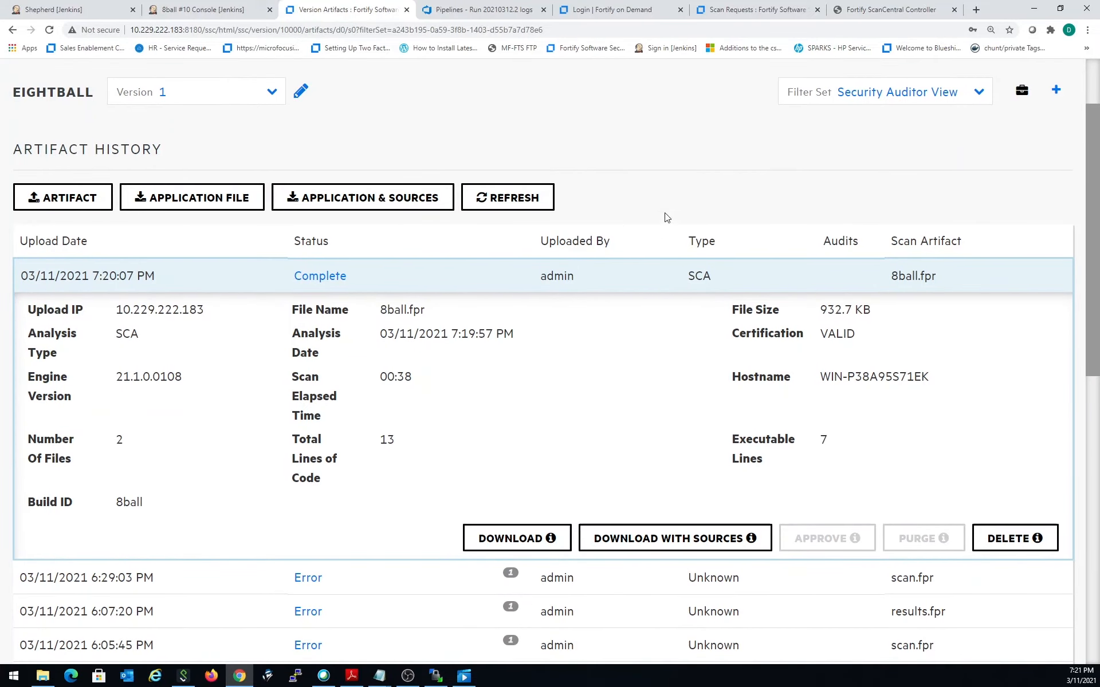
scroll(641, 300, "up", 1)
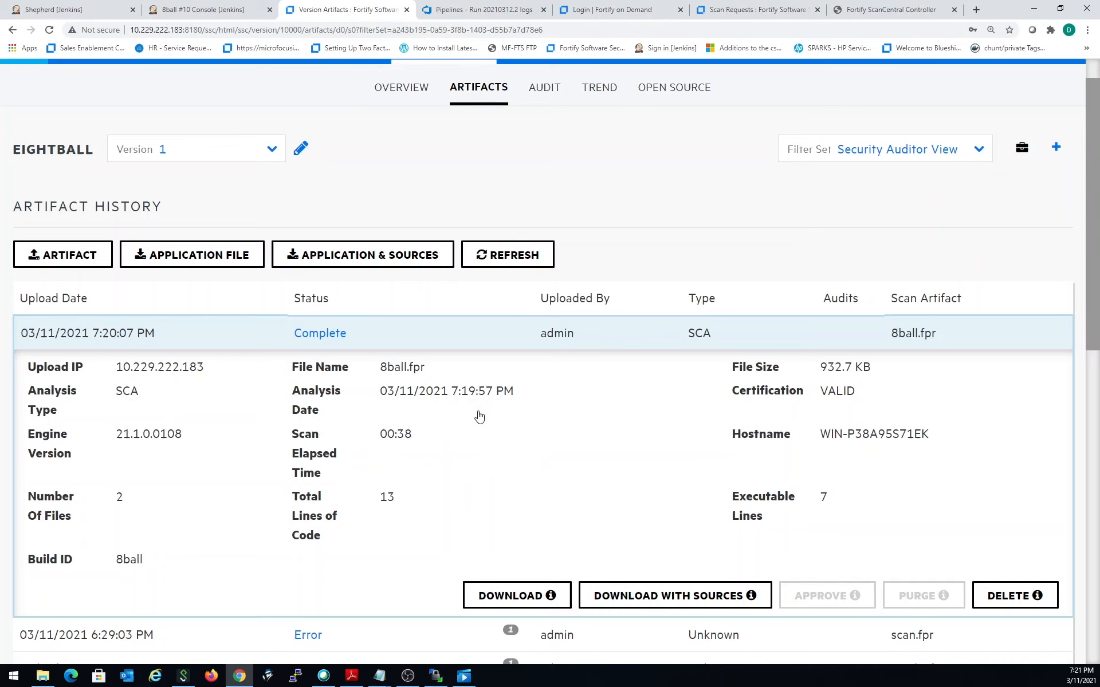
scroll(484, 285, "up", 1)
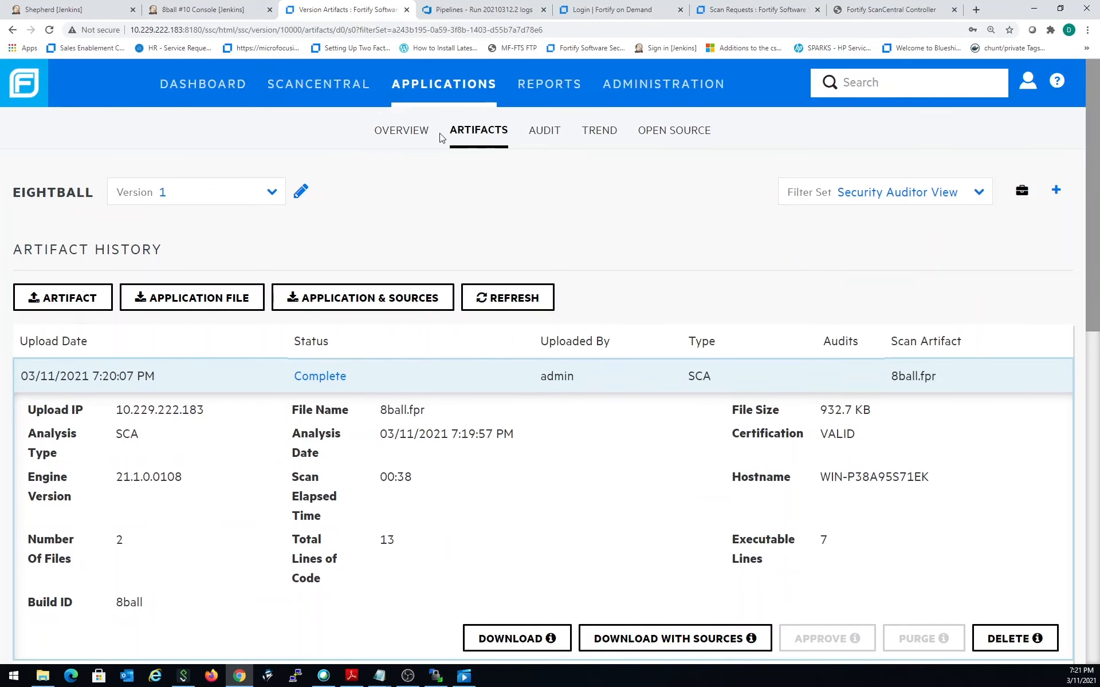
left_click(540, 137)
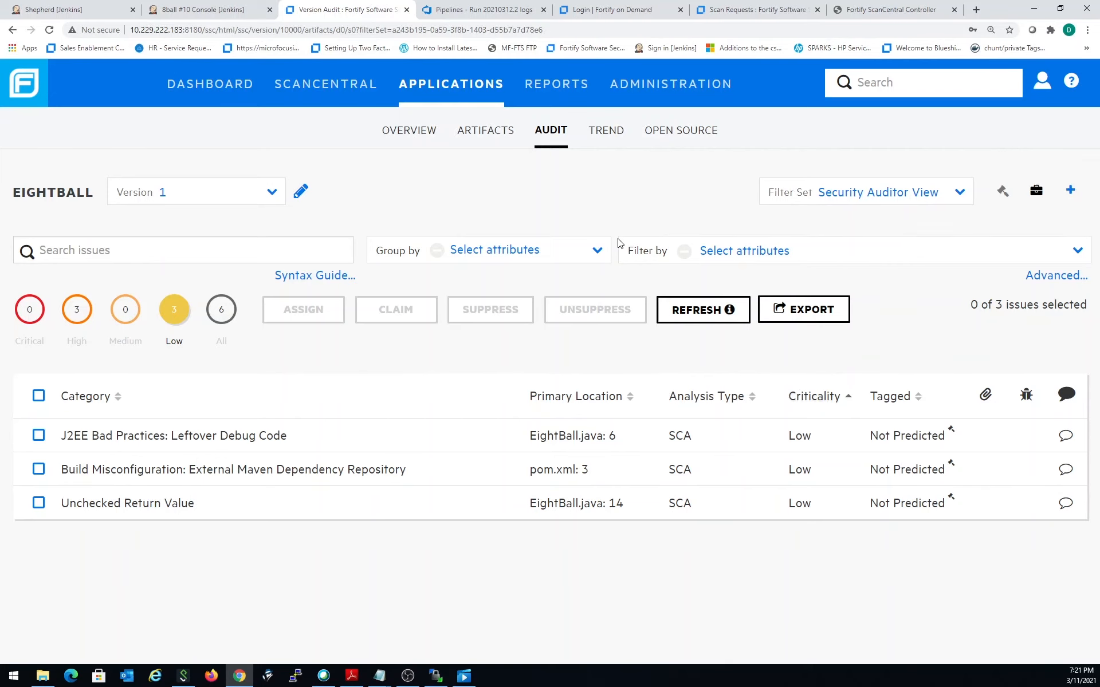
- Switch to Azure DevOps and open the JuiceShop project from the organization's project list
left_click(496, 10)
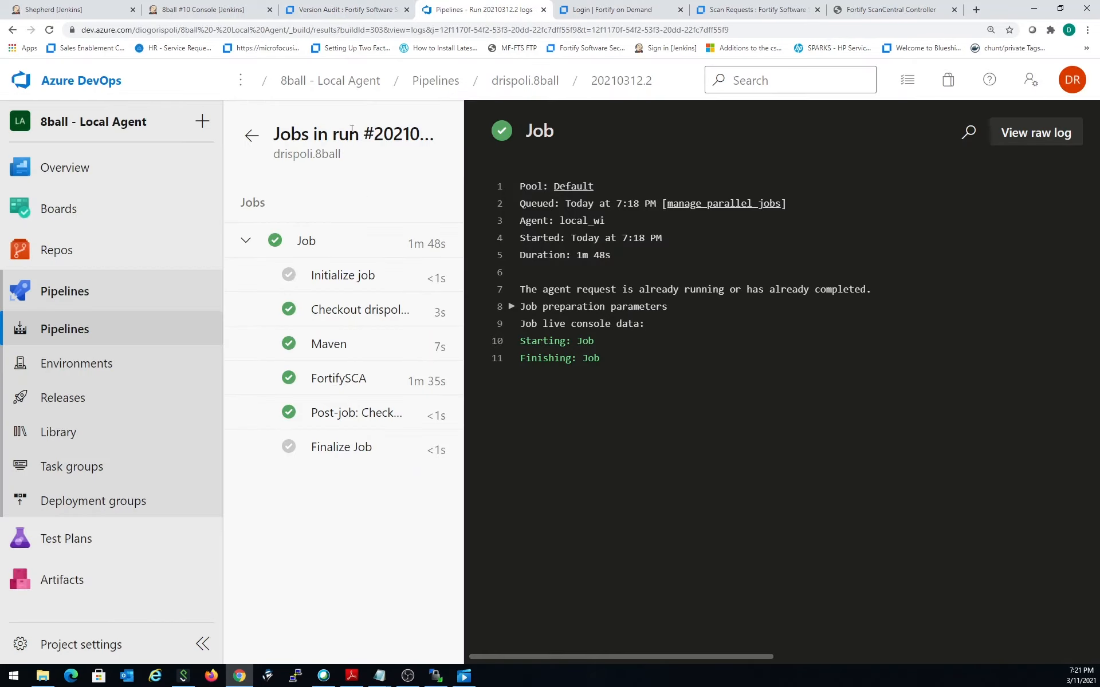
left_click(310, 84)
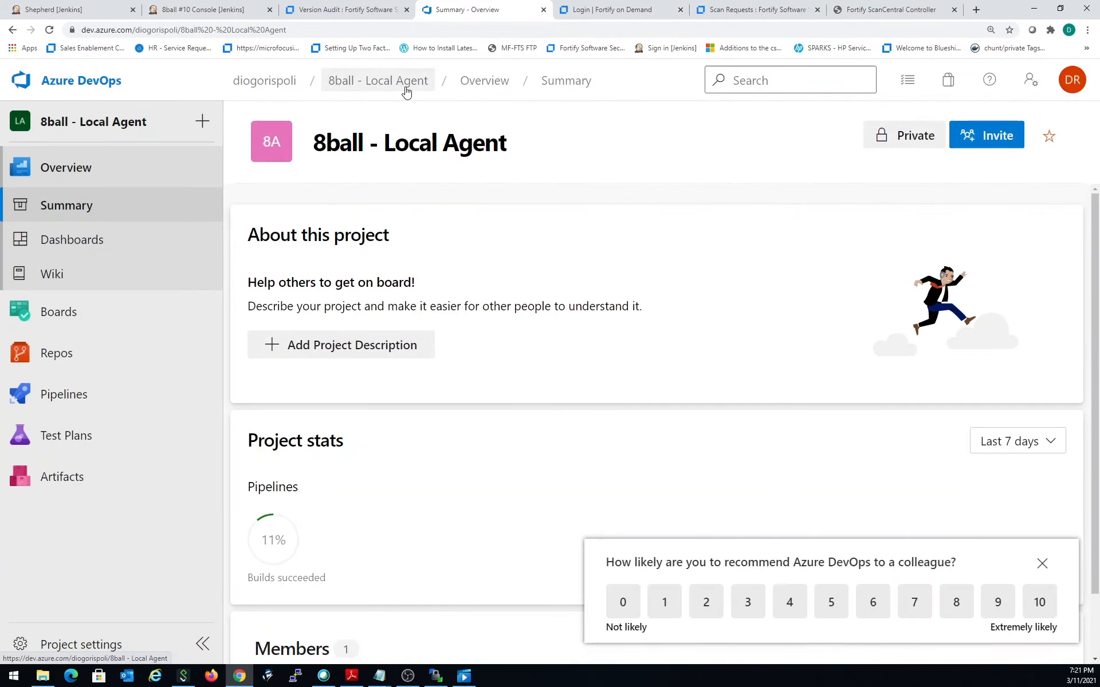
left_click(276, 83)
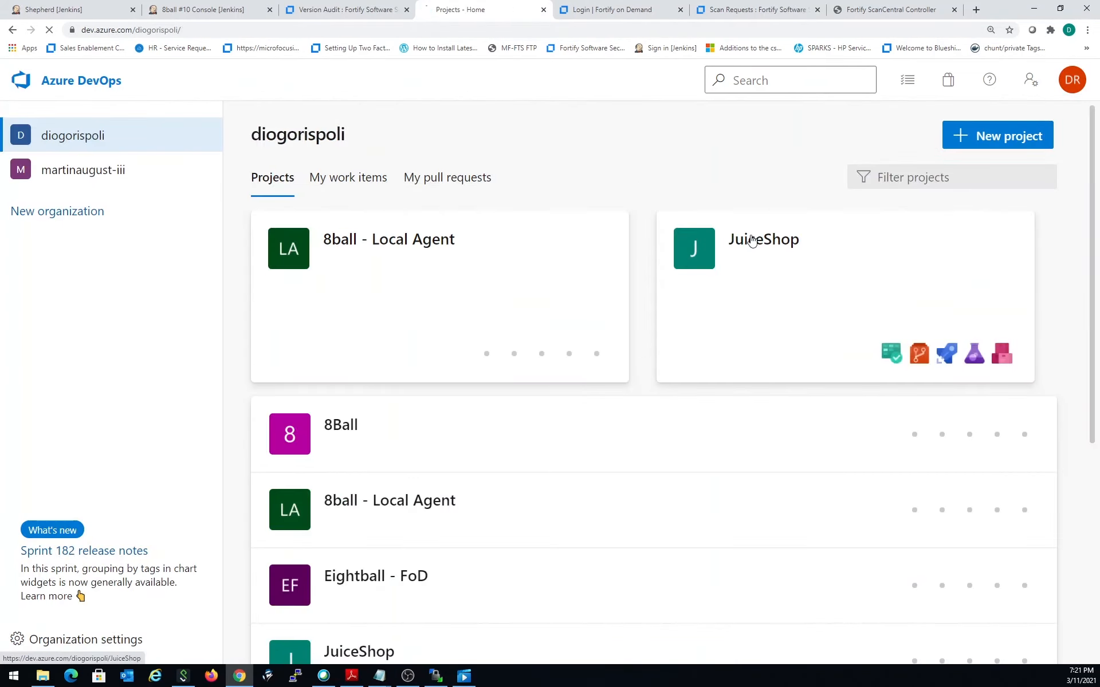
left_click(752, 241)
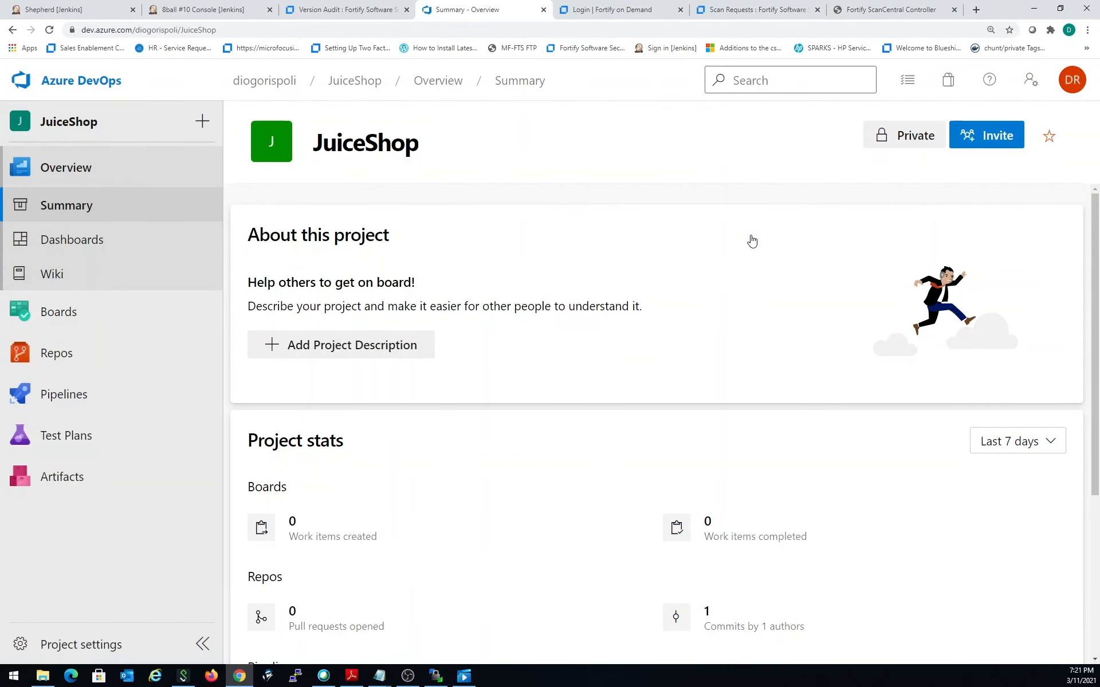
- Open the JuiceShop project's service connections and view the details of the existing FoD - AMS connection
mouse_move(154, 397)
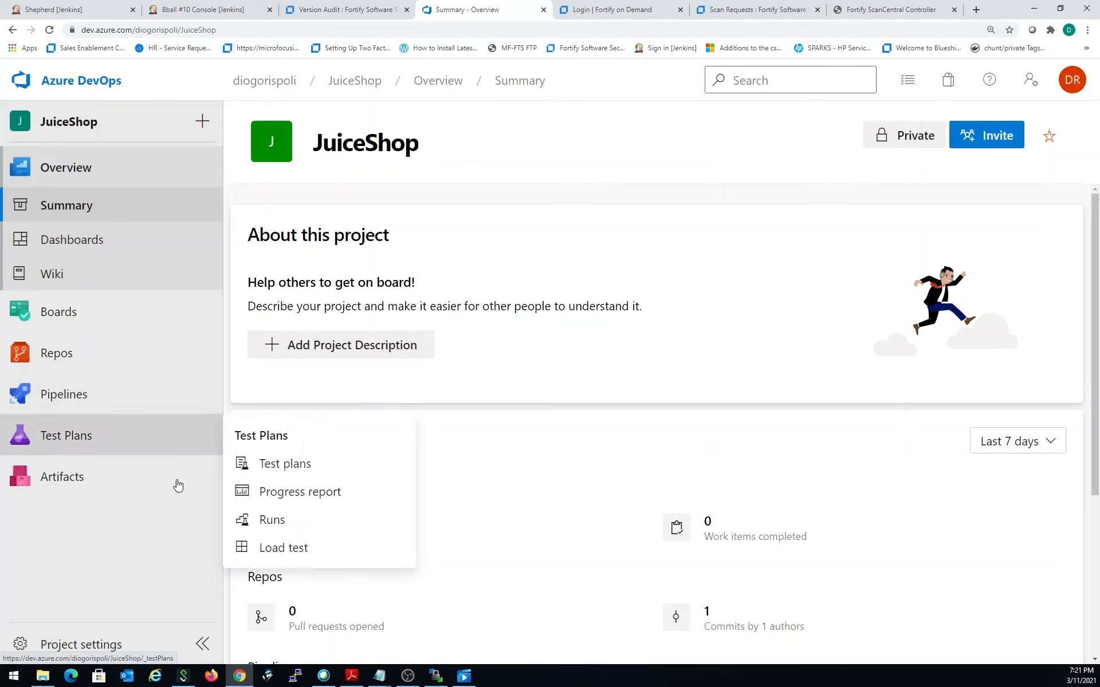
left_click(117, 654)
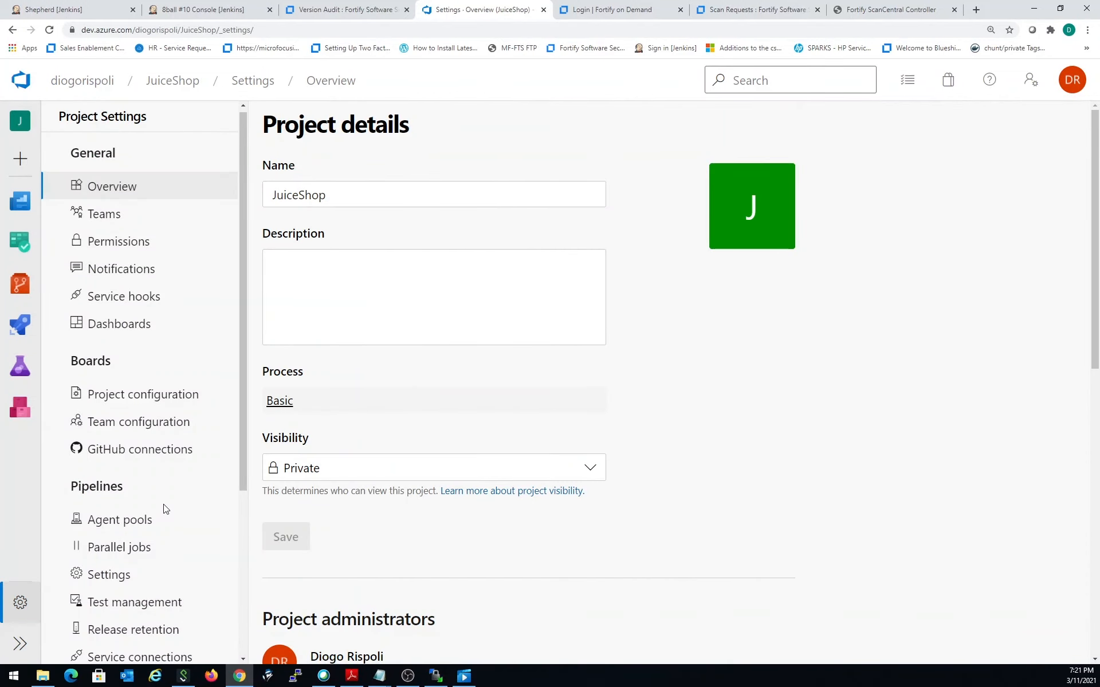
scroll(165, 510, "down", 3)
left_click(169, 533)
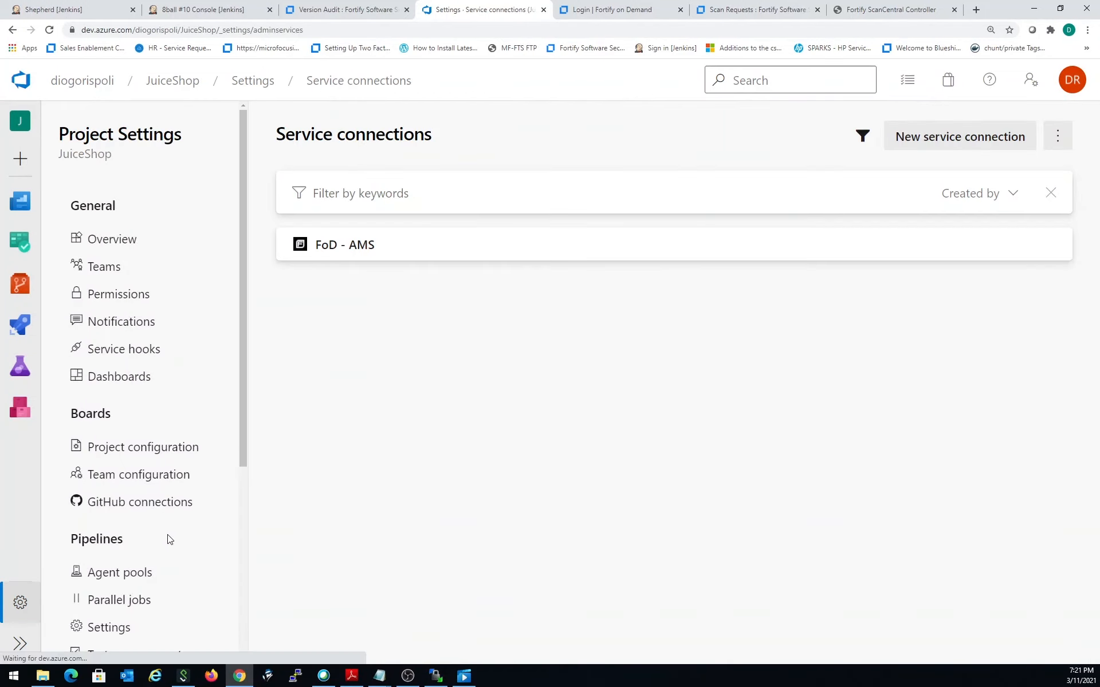
left_click(533, 255)
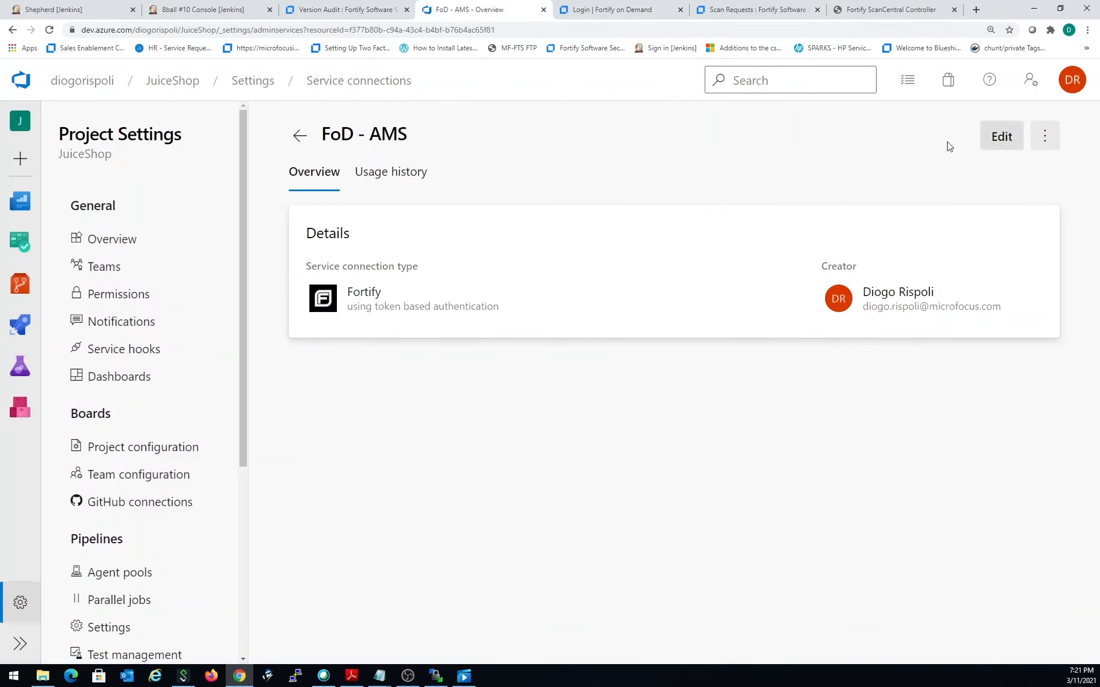
left_click(300, 136)
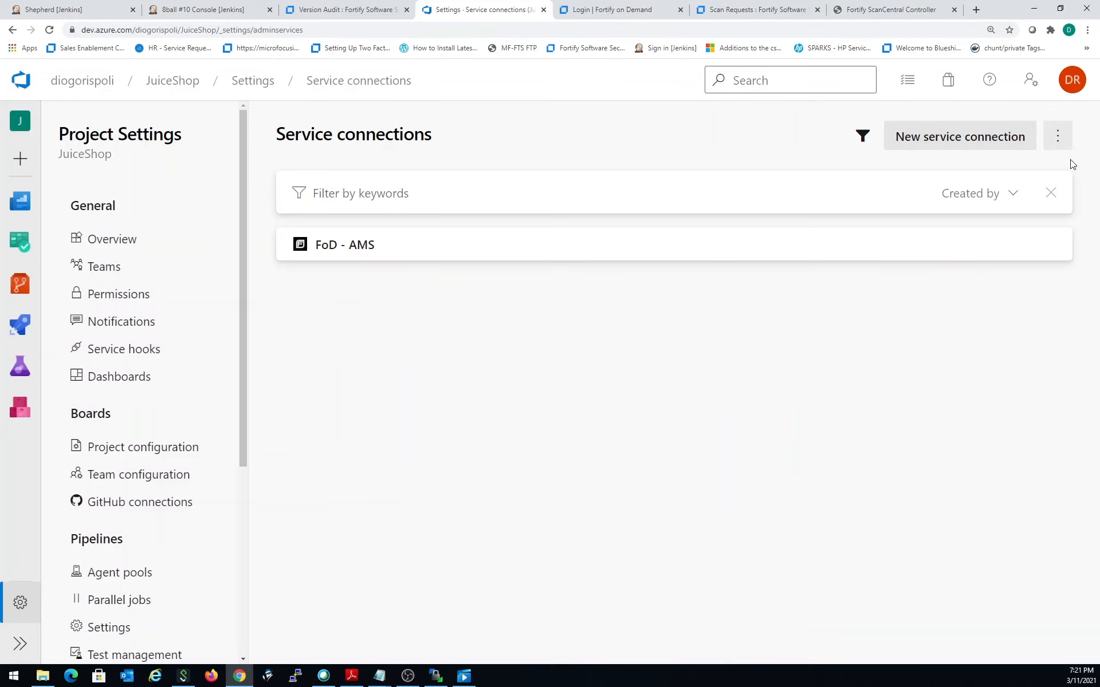
- Start a new Fortify service connection and choose Token Based Authentication as its authentication method
left_click(932, 136)
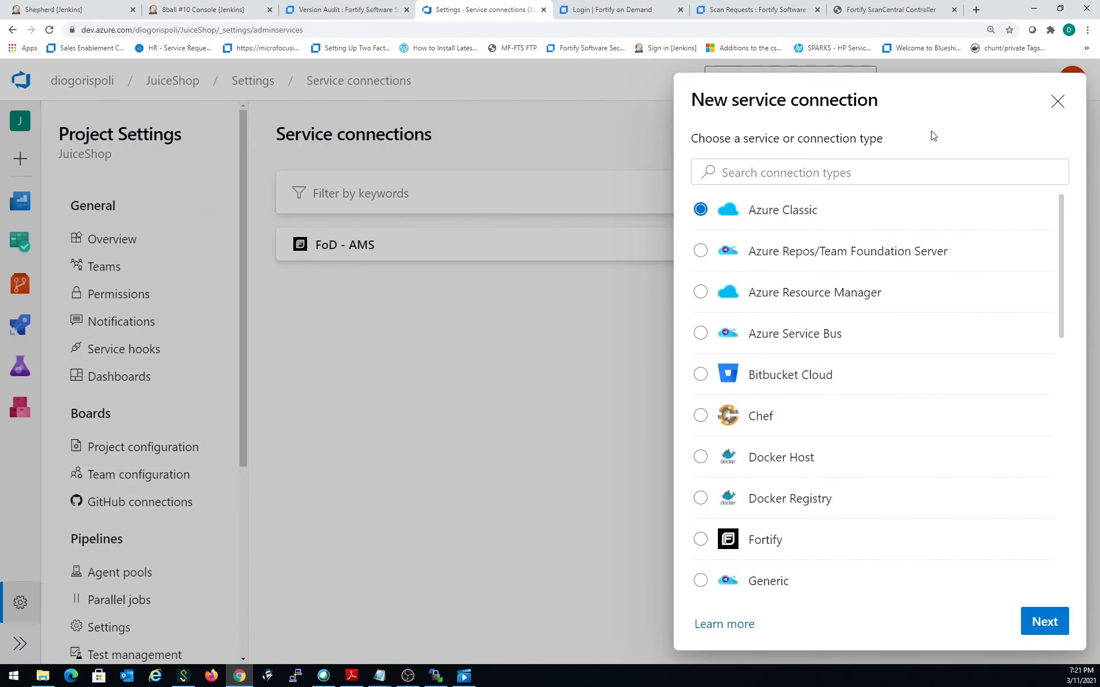
left_click(700, 539)
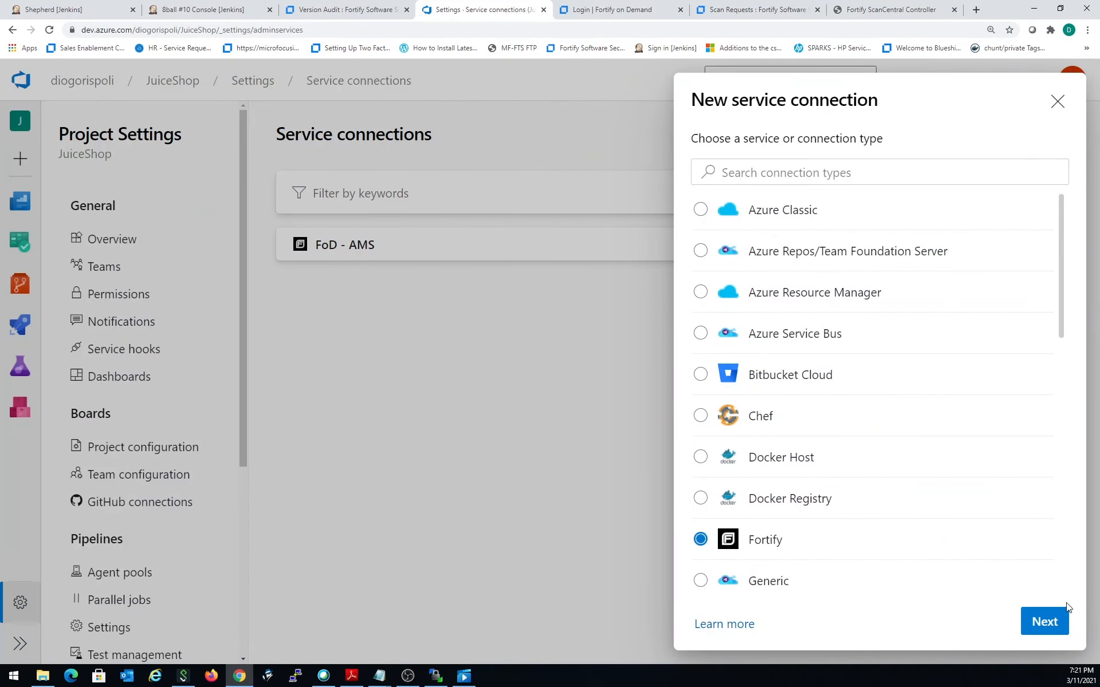
left_click(1043, 621)
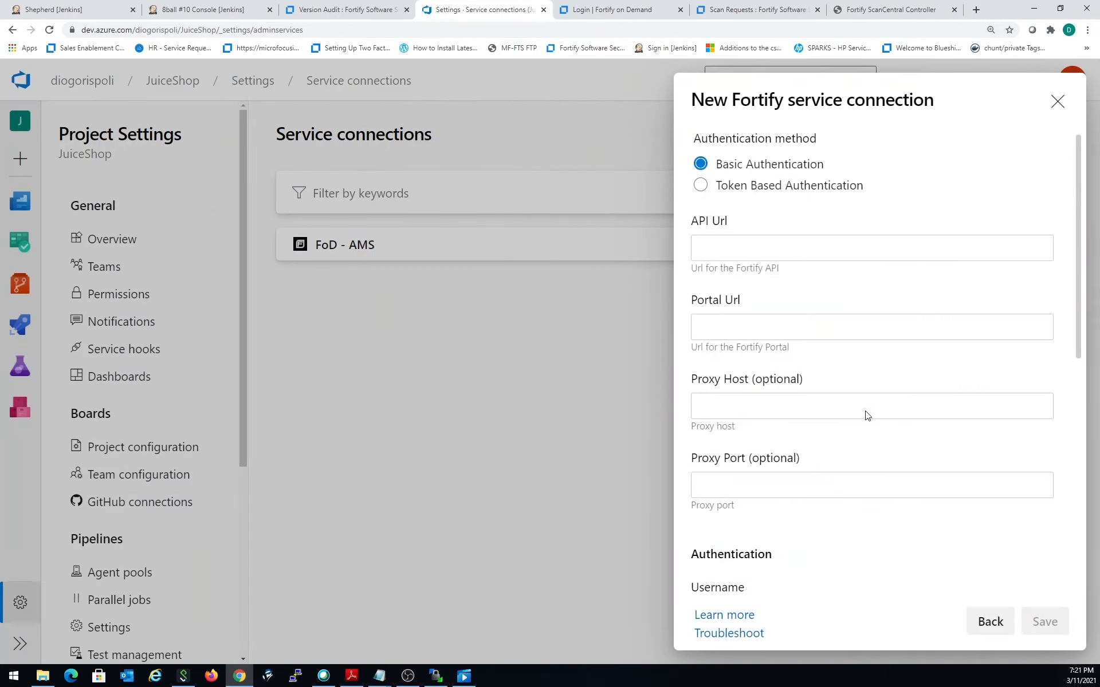
left_click(701, 186)
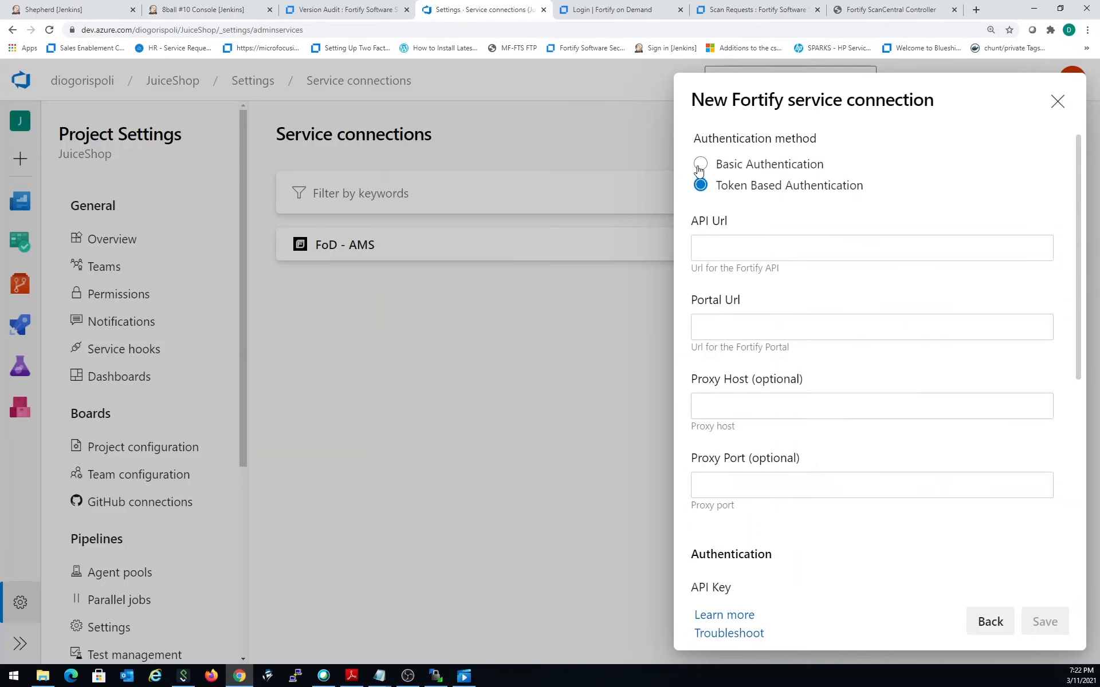
left_click(700, 165)
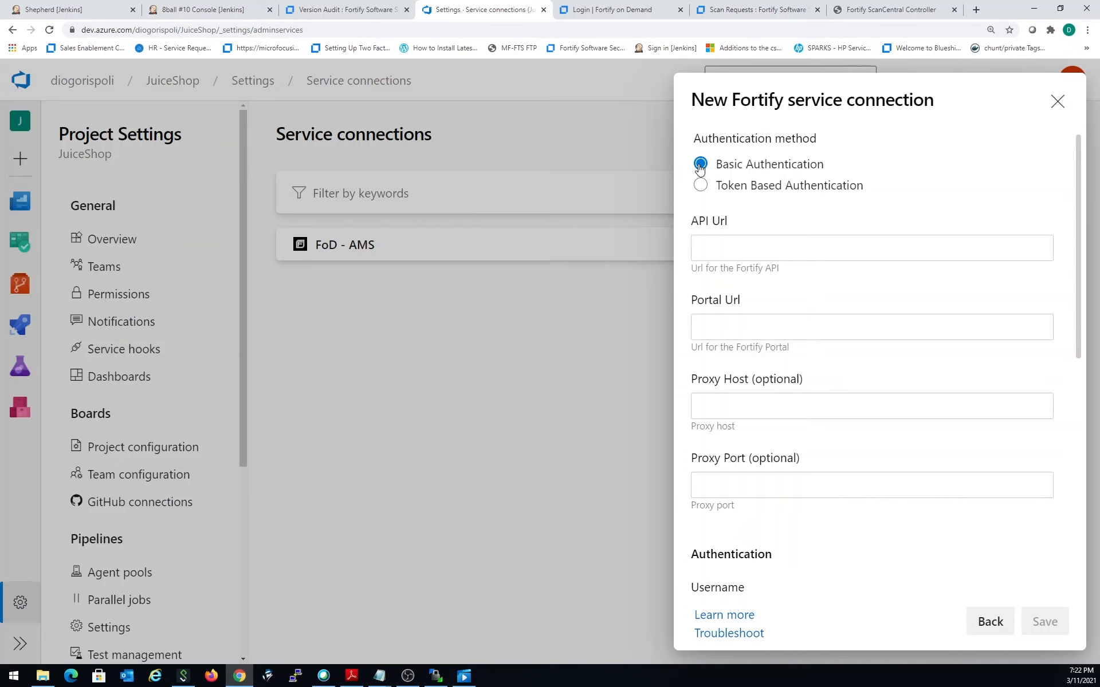
left_click(703, 187)
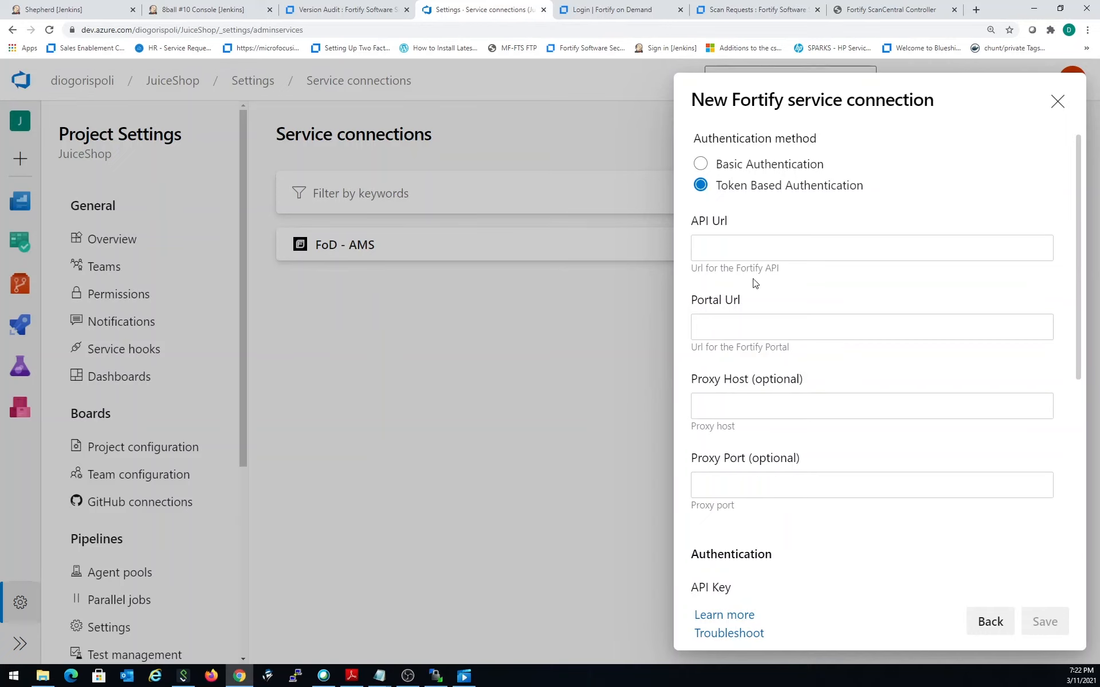
left_click(604, 14)
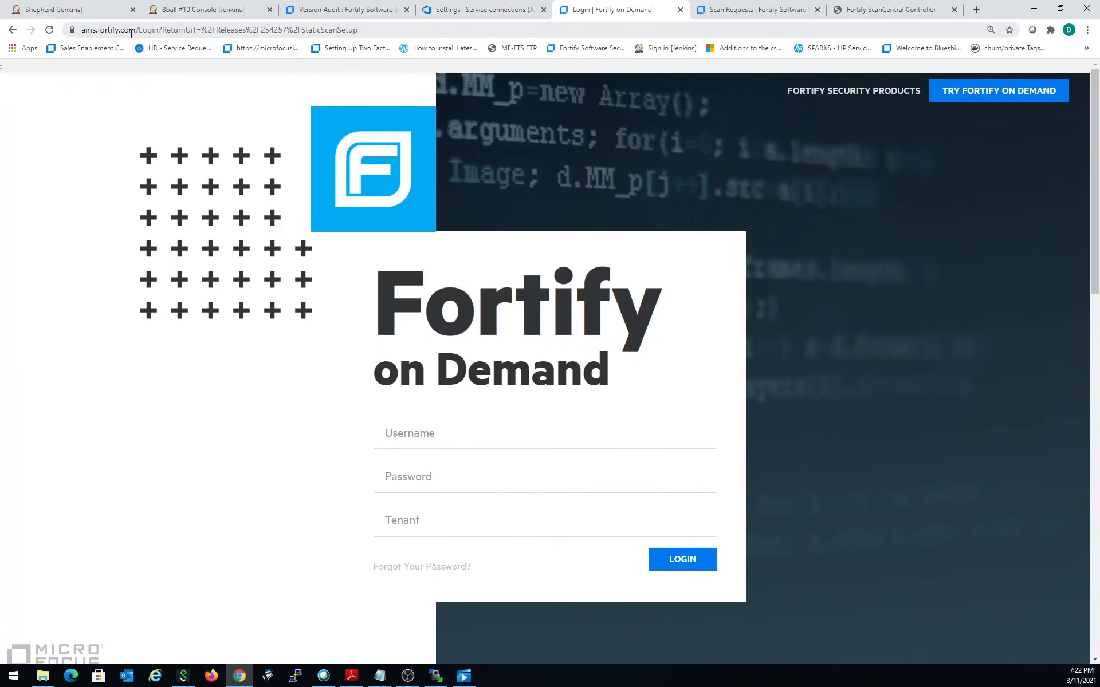
left_click_drag(141, 30, 81, 29)
key("ctrl+c")
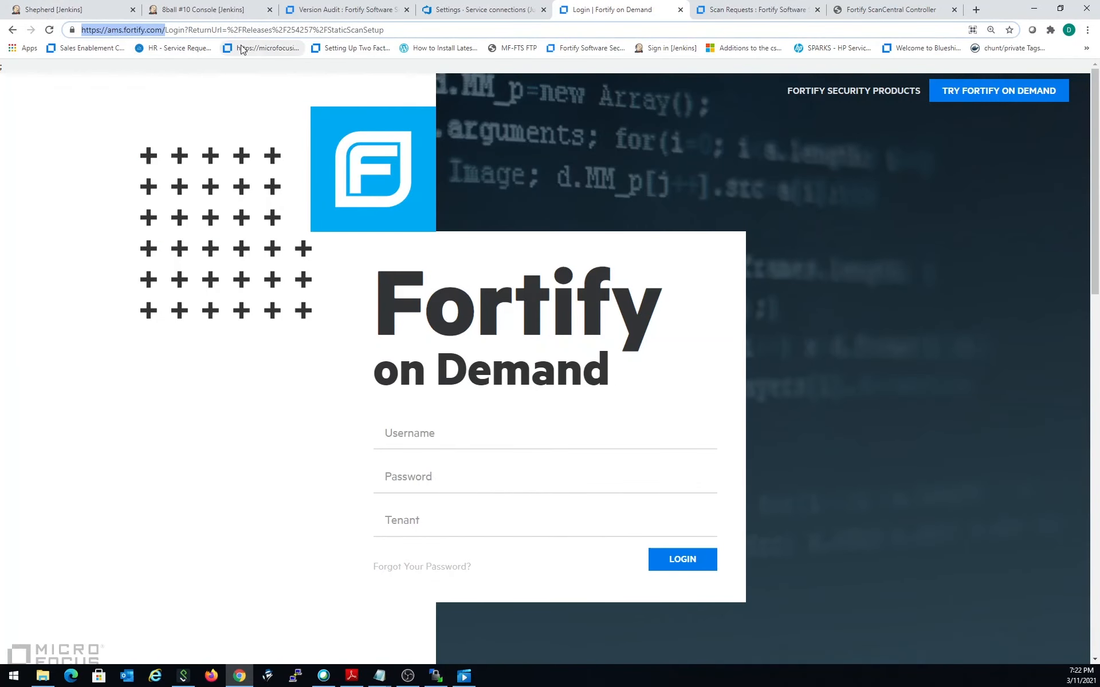
left_click(464, 10)
left_click(795, 249)
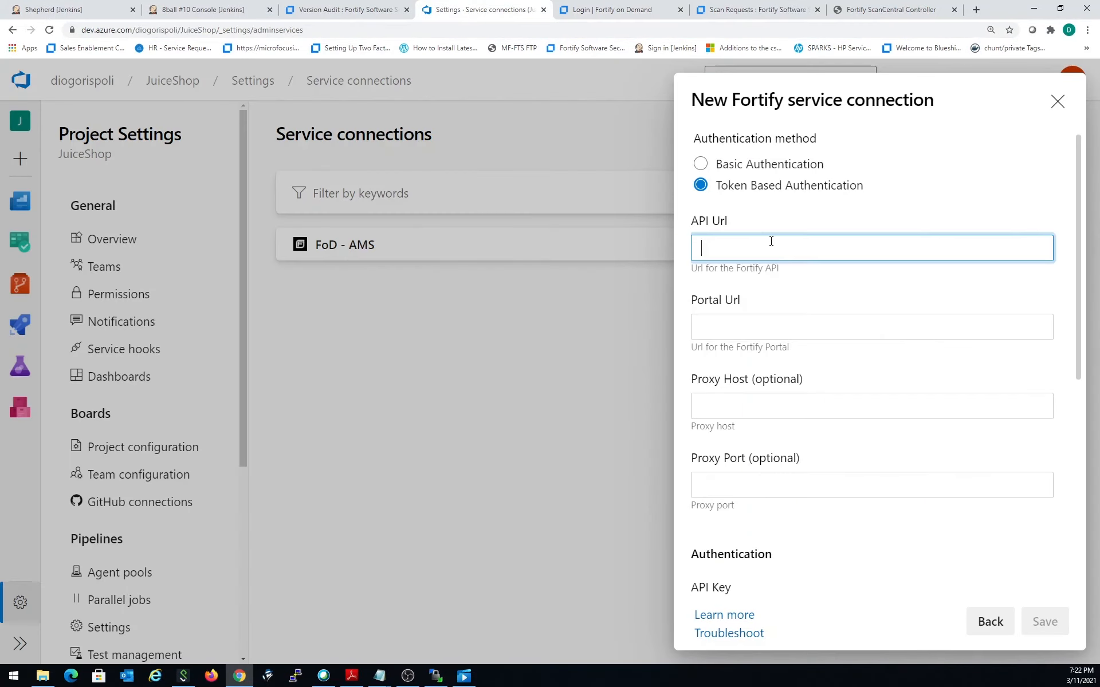
key("ctrl+v")
left_click(823, 325)
key("ctrl+v")
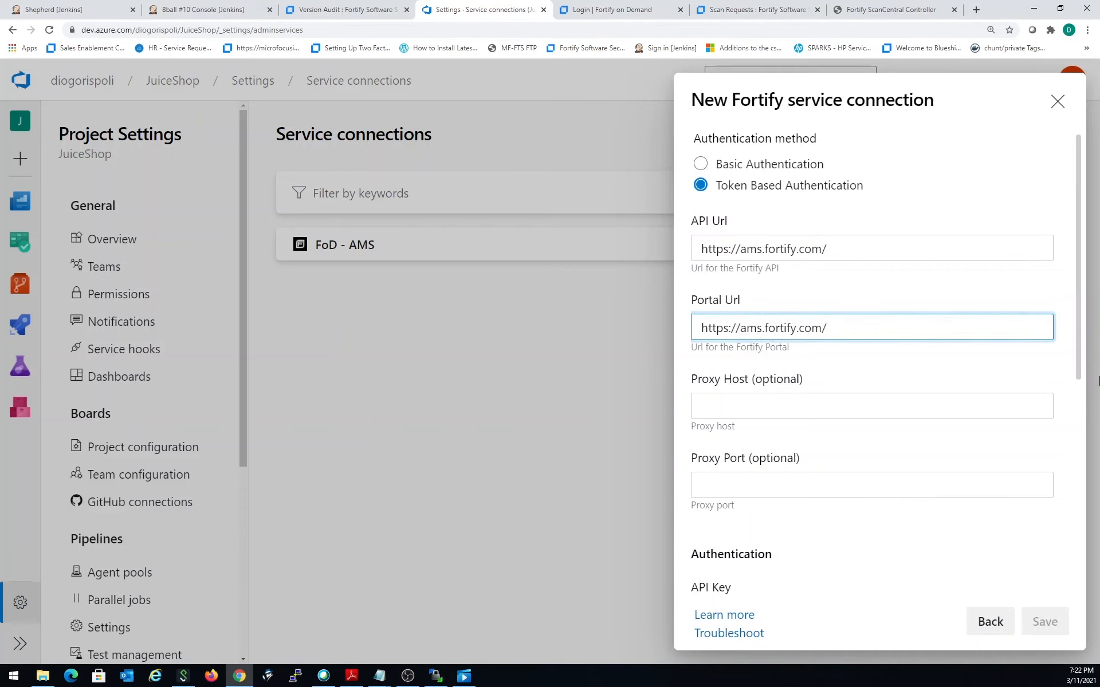
type("api.")
key("BackSpace")
key("BackSpace")
key("BackSpace")
key("BackSpace")
key("BackSpace")
type("api.ams")
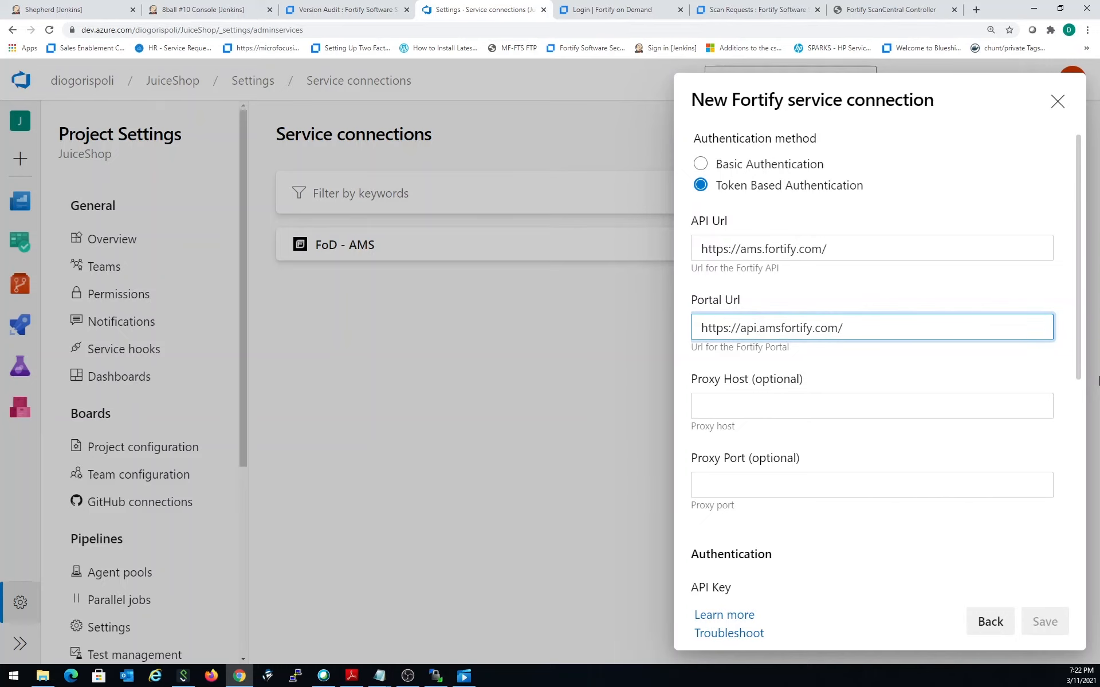
type(".")
scroll(861, 480, "down", 3)
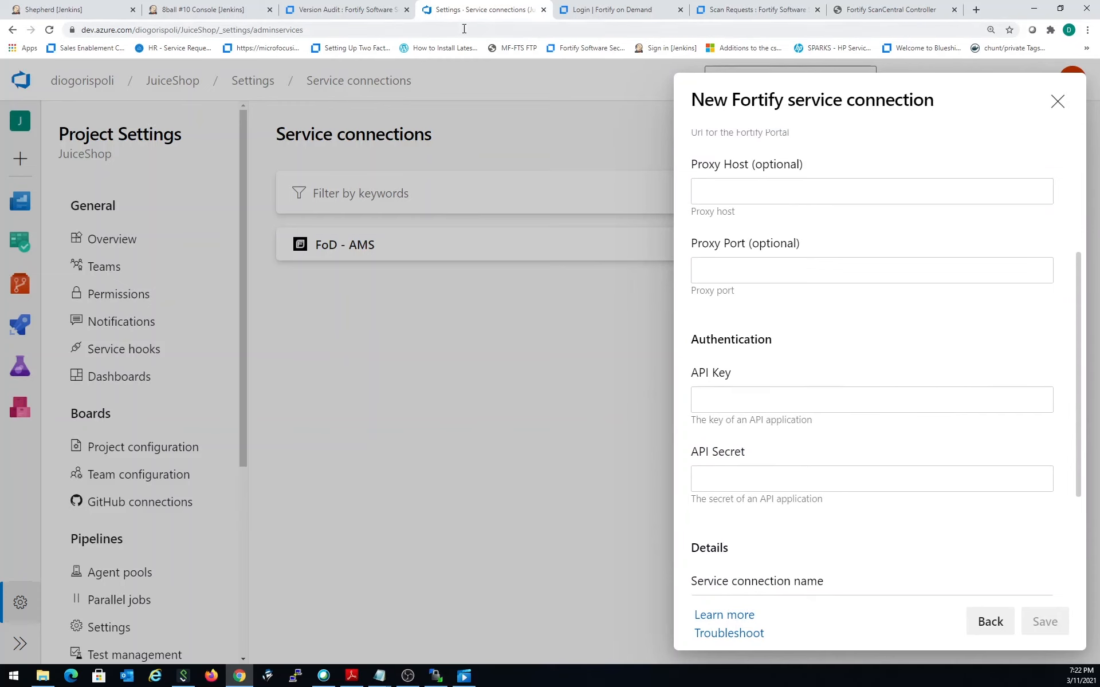
- Switch to Fortify on Demand and log in with the username, the account password and the tenant FranklinBank
left_click(573, 9)
left_click(446, 433)
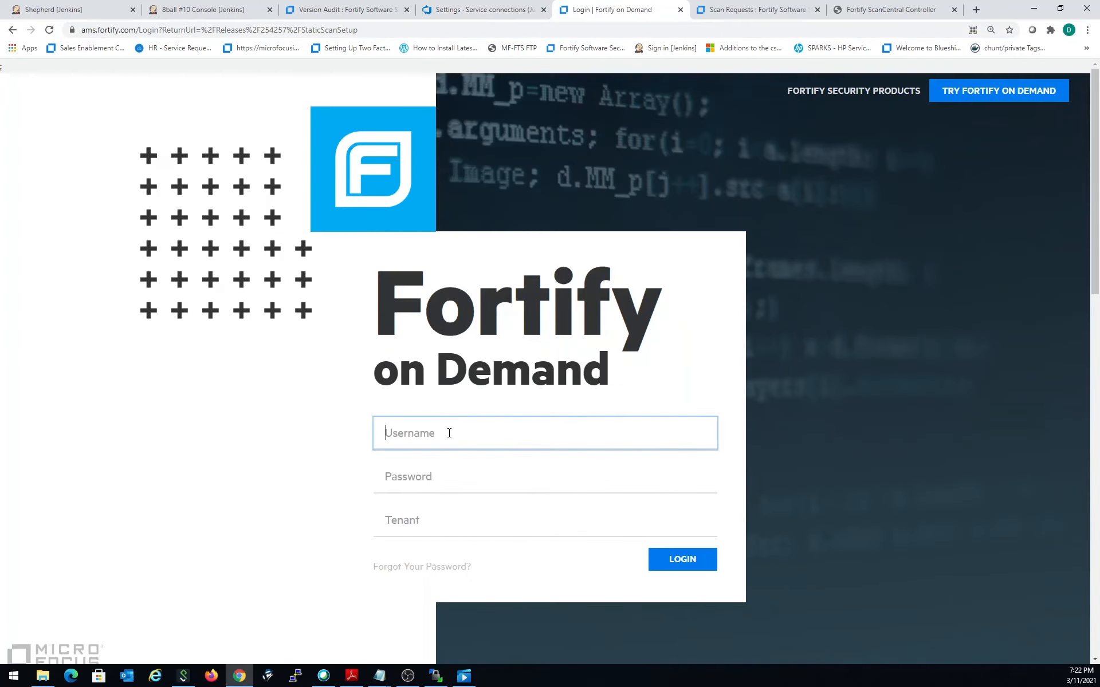
type("drispoli")
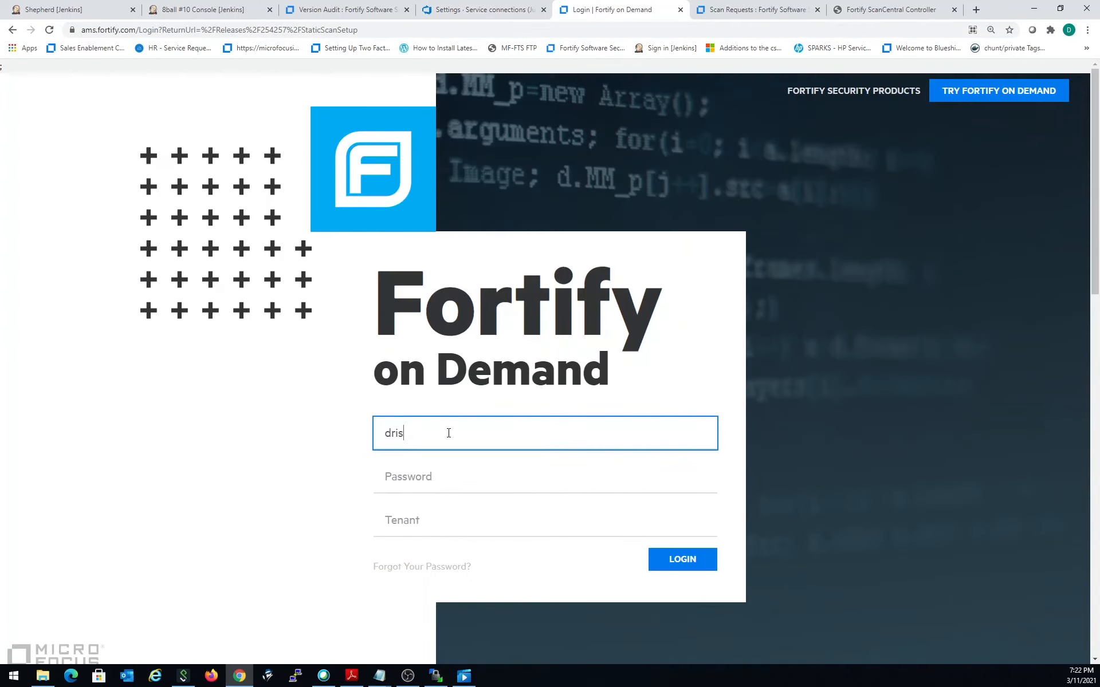
key("Tab")
type("•••••••")
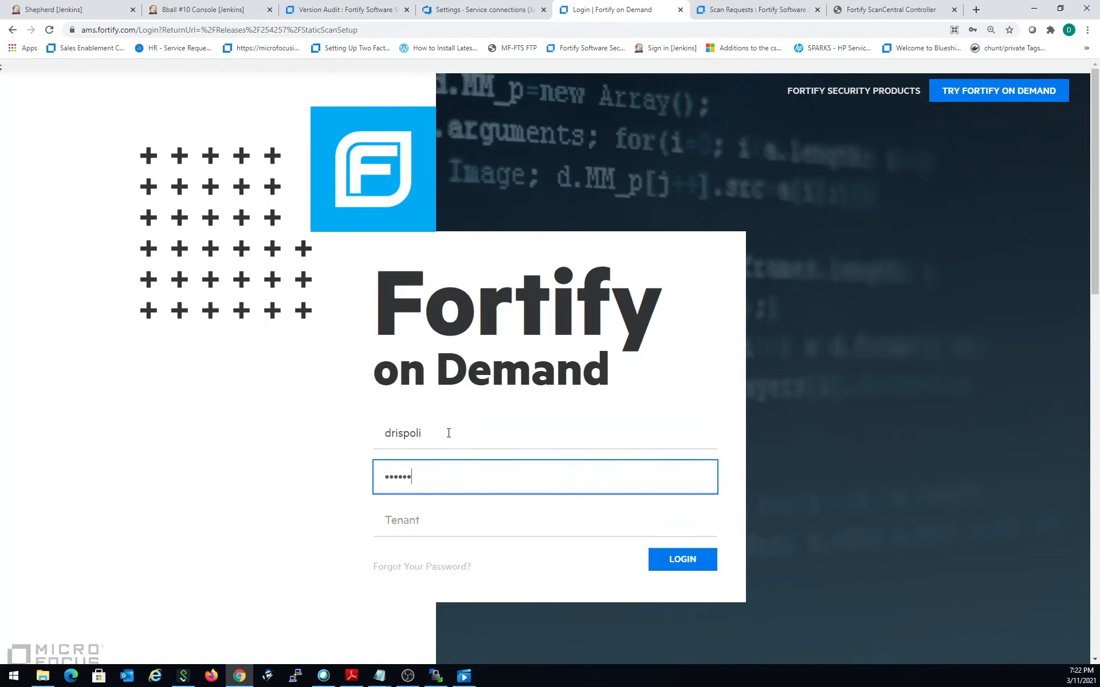
type("••••••")
key("Tab")
type("Fran")
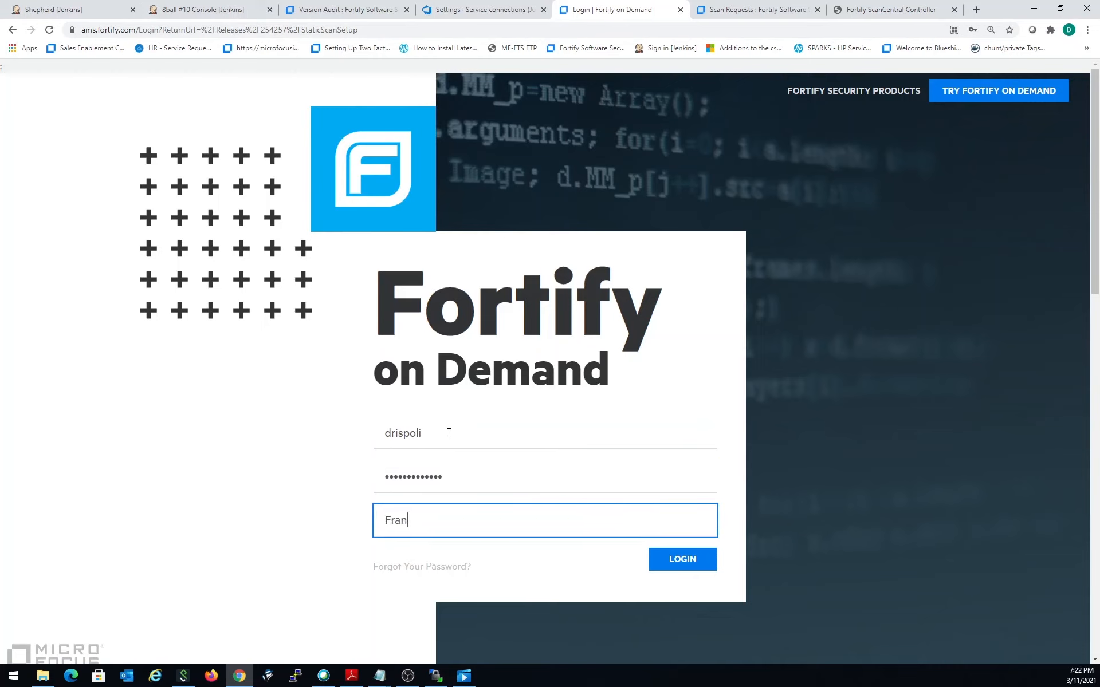
type("klinBank")
left_click(710, 560)
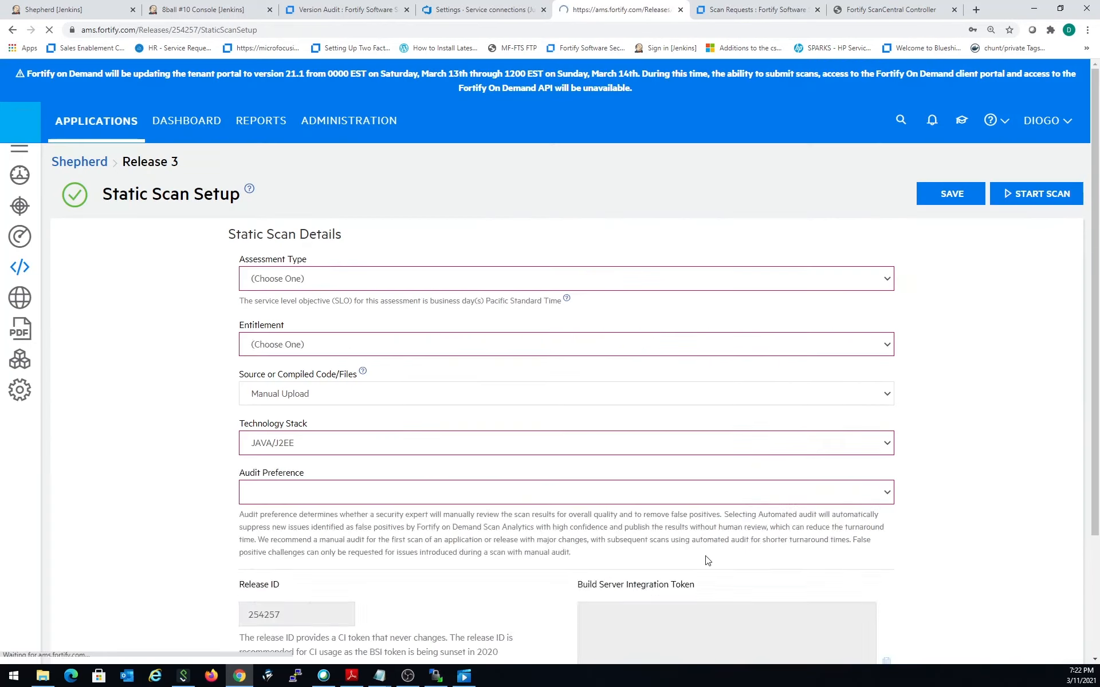
- Open the API key settings in the Fortify on Demand administration area and look through the existing keys
left_click(374, 120)
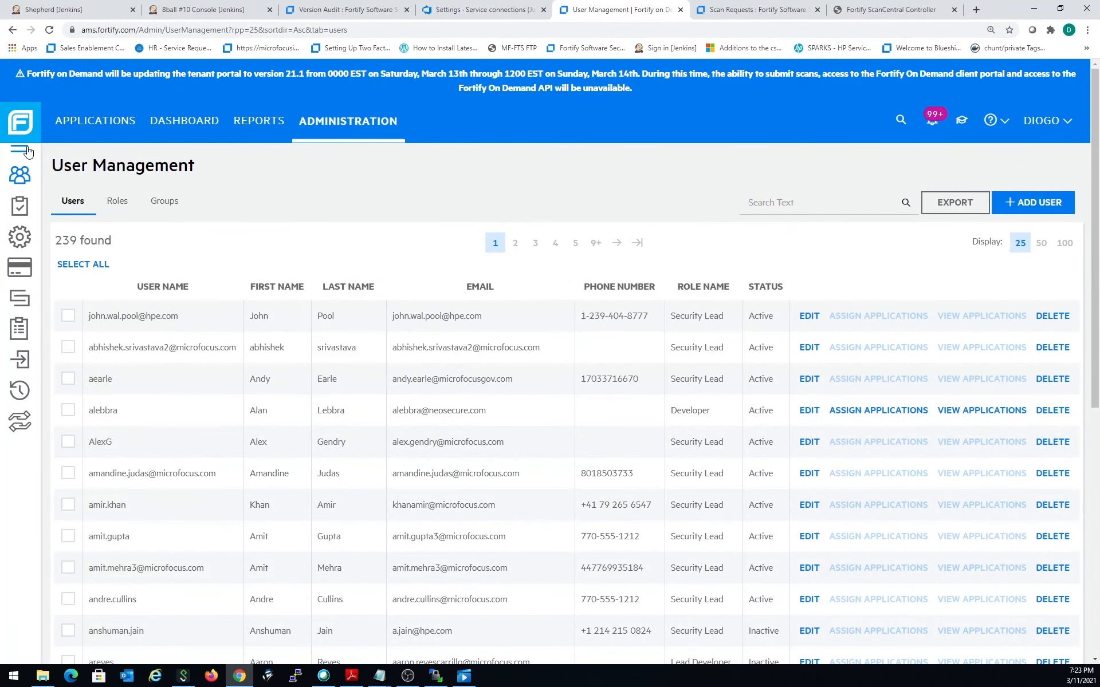
left_click(55, 234)
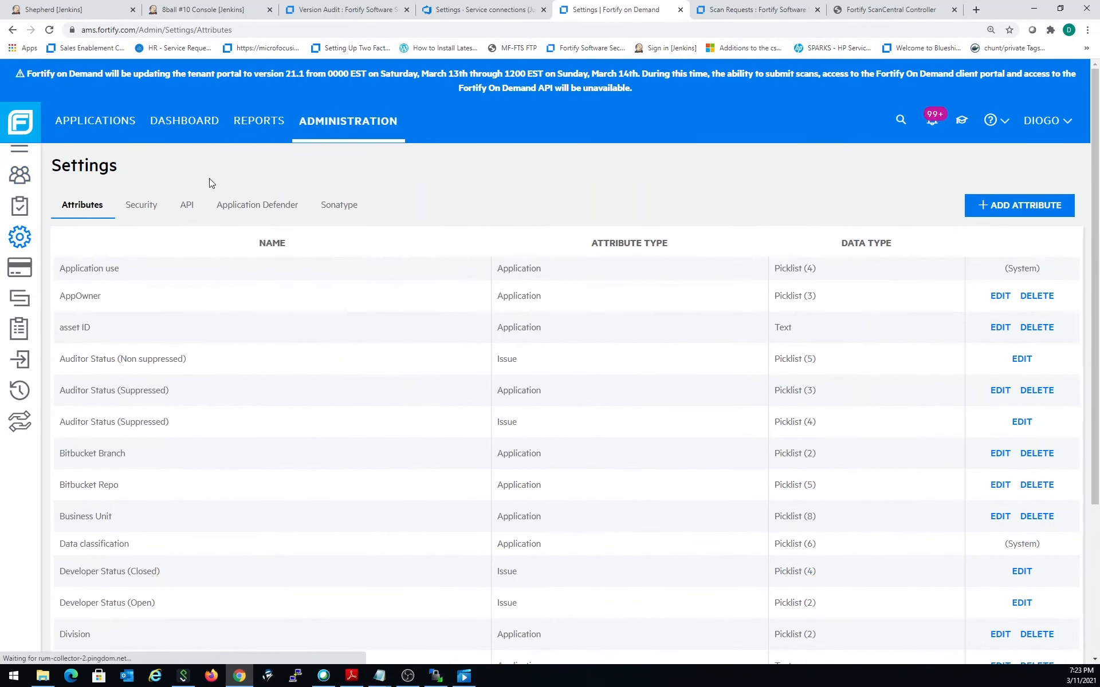
left_click(141, 206)
left_click(189, 206)
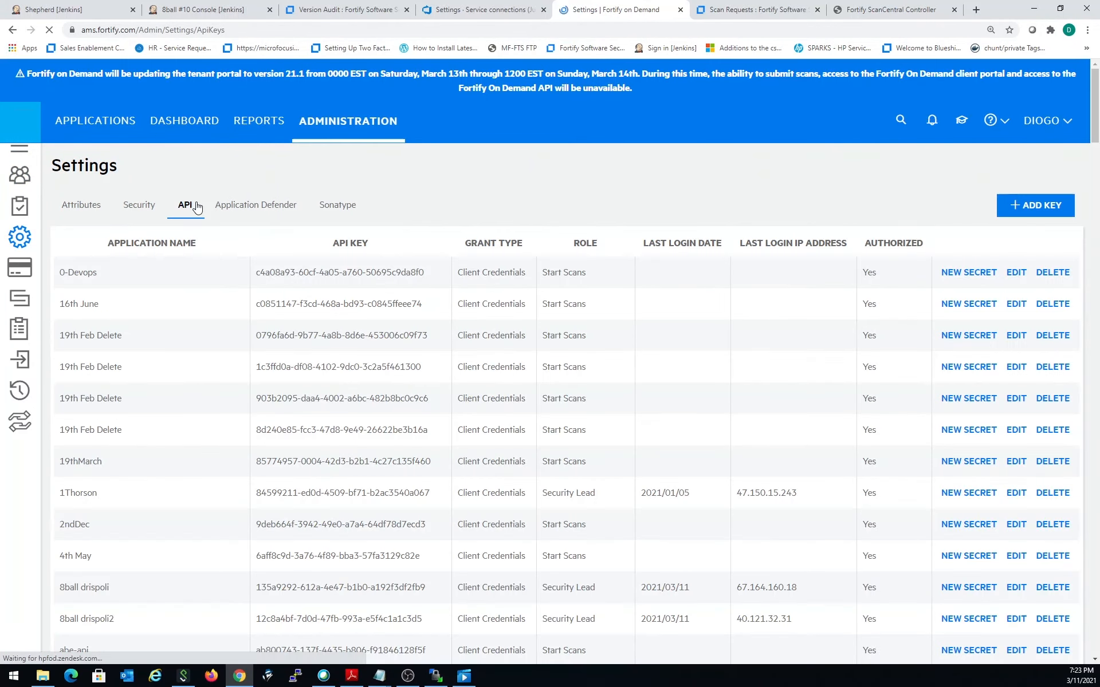
scroll(512, 447, "down", 2)
scroll(512, 447, "down", 1)
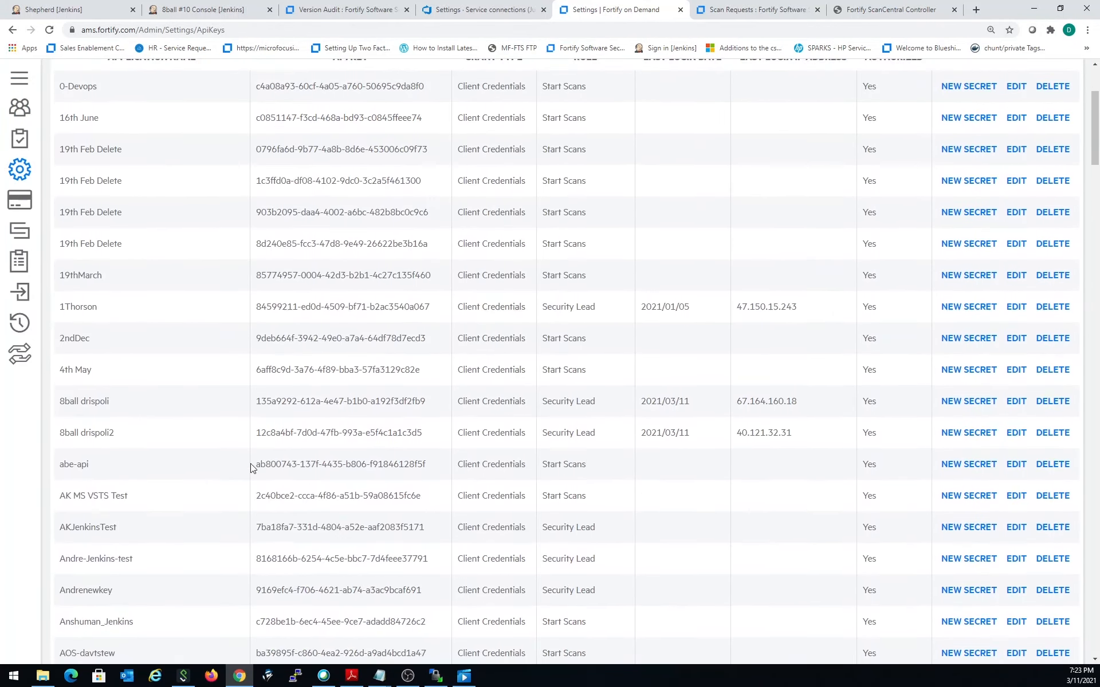
scroll(575, 403, "up", 3)
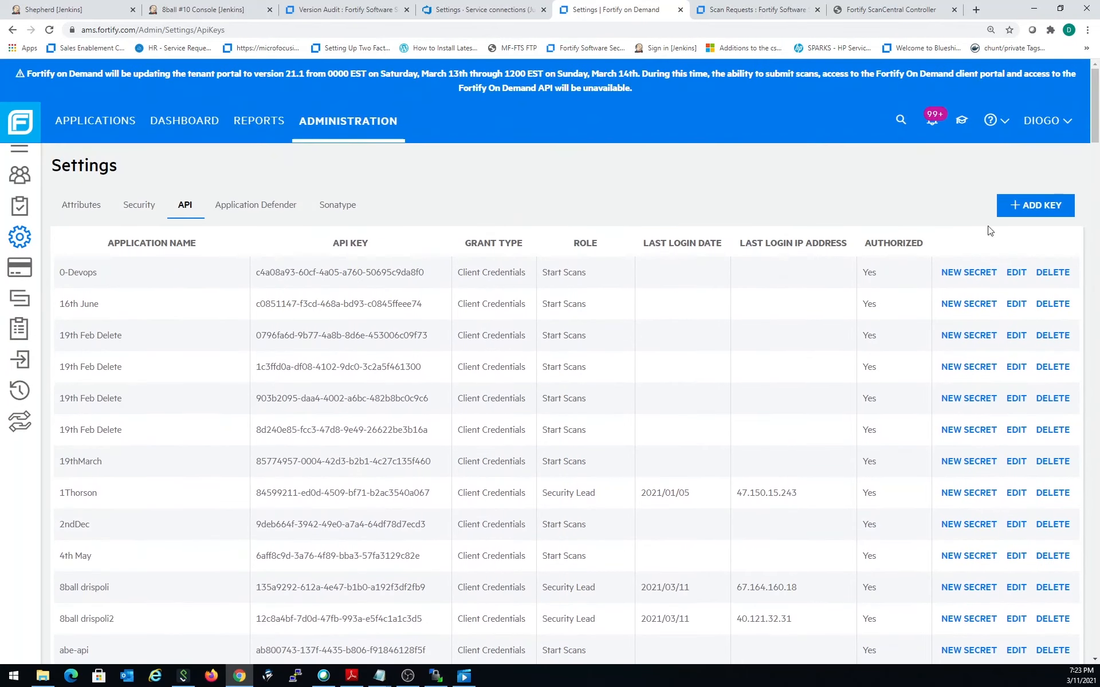
- Create an authorized API key for the application juicedemo with the Security Lead role
left_click(1025, 204)
left_click(487, 192)
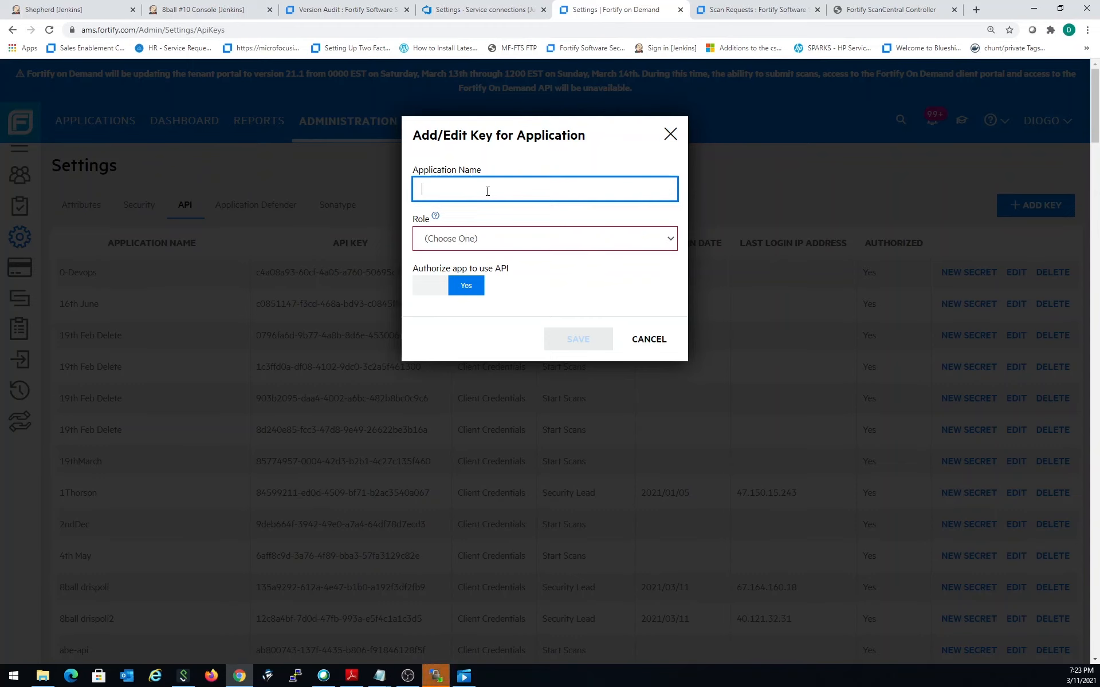
type("juicedemo")
left_click(496, 244)
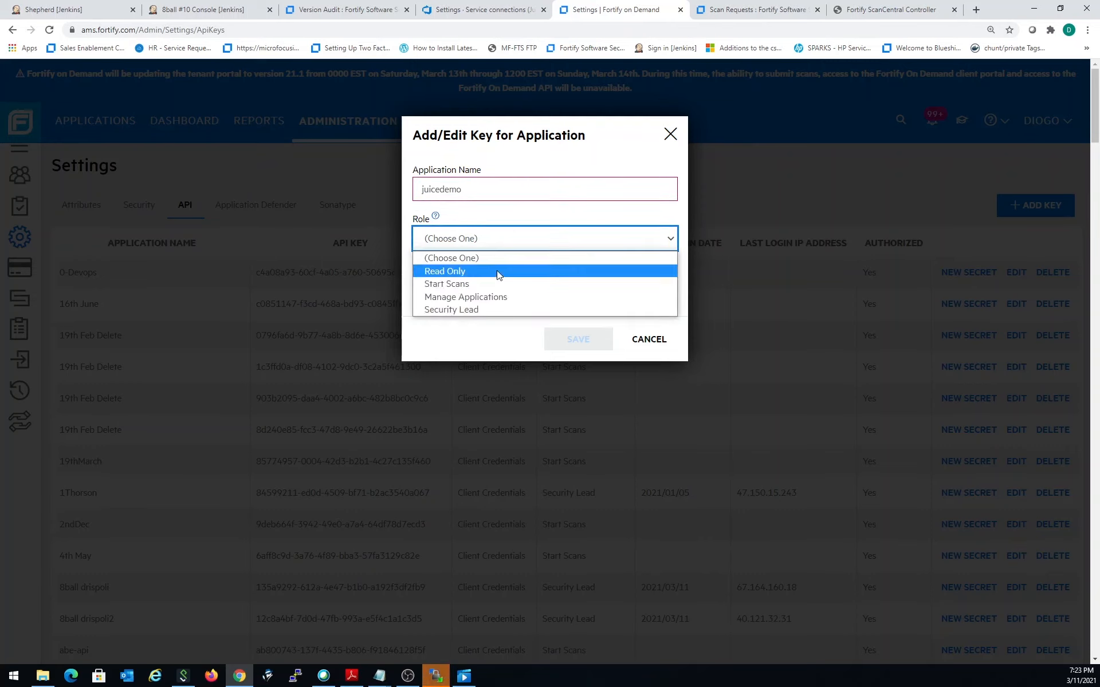
left_click(500, 308)
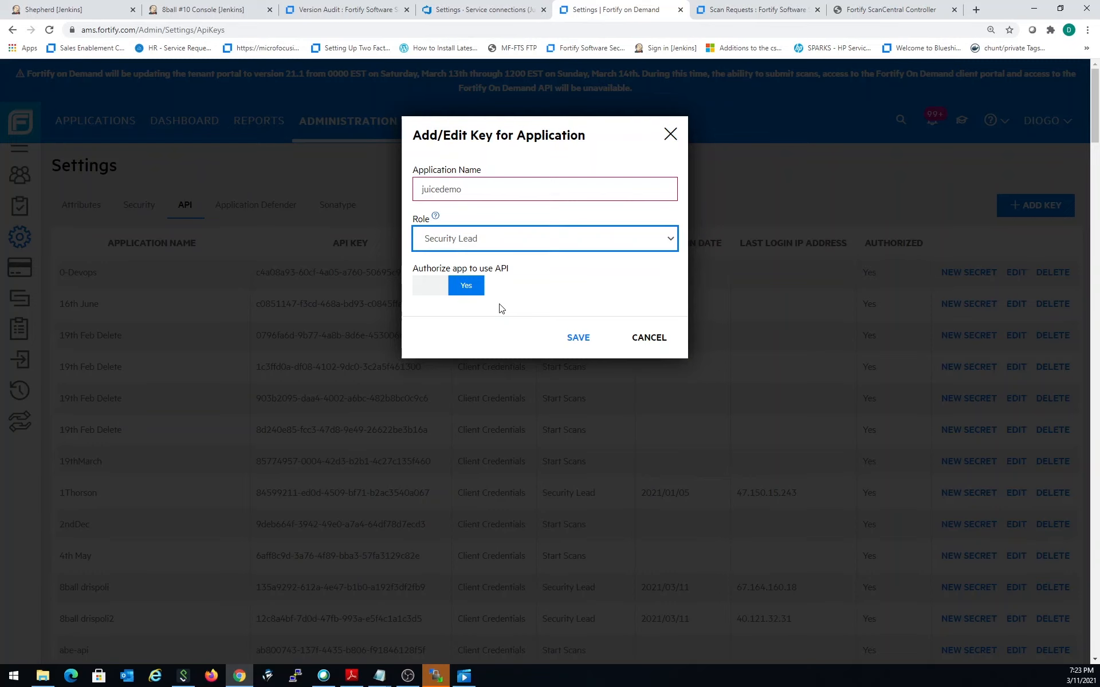
left_click(575, 337)
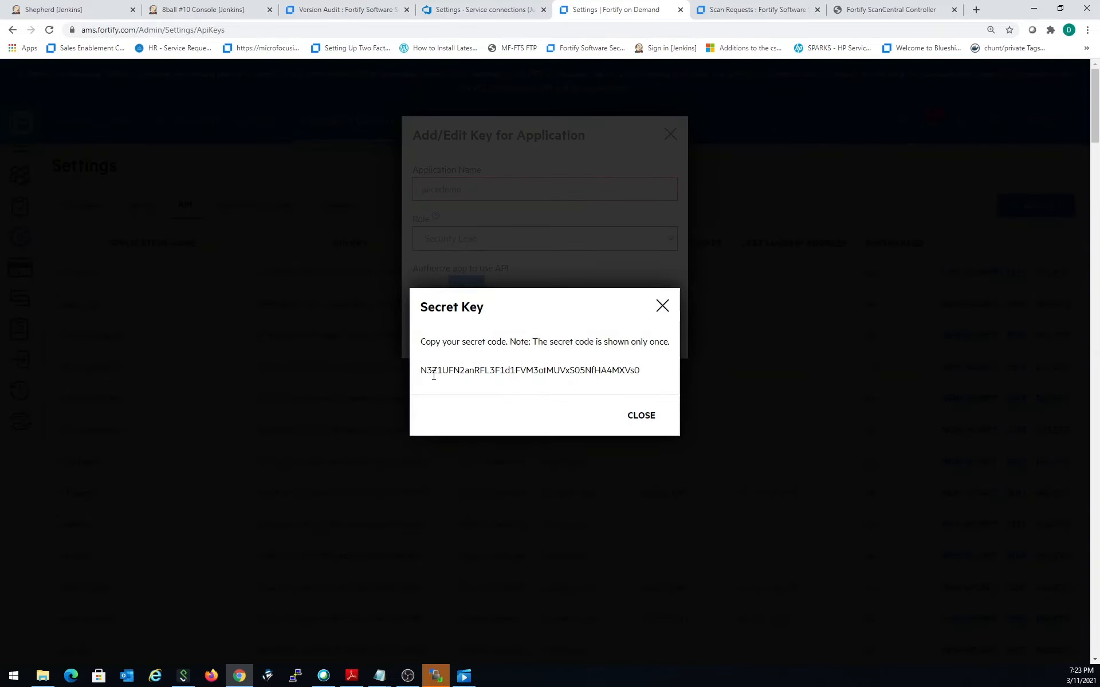
- Copy the generated secret code and paste it as the API Secret of the new Fortify service connection in Azure DevOps
left_click_drag(422, 369, 654, 368)
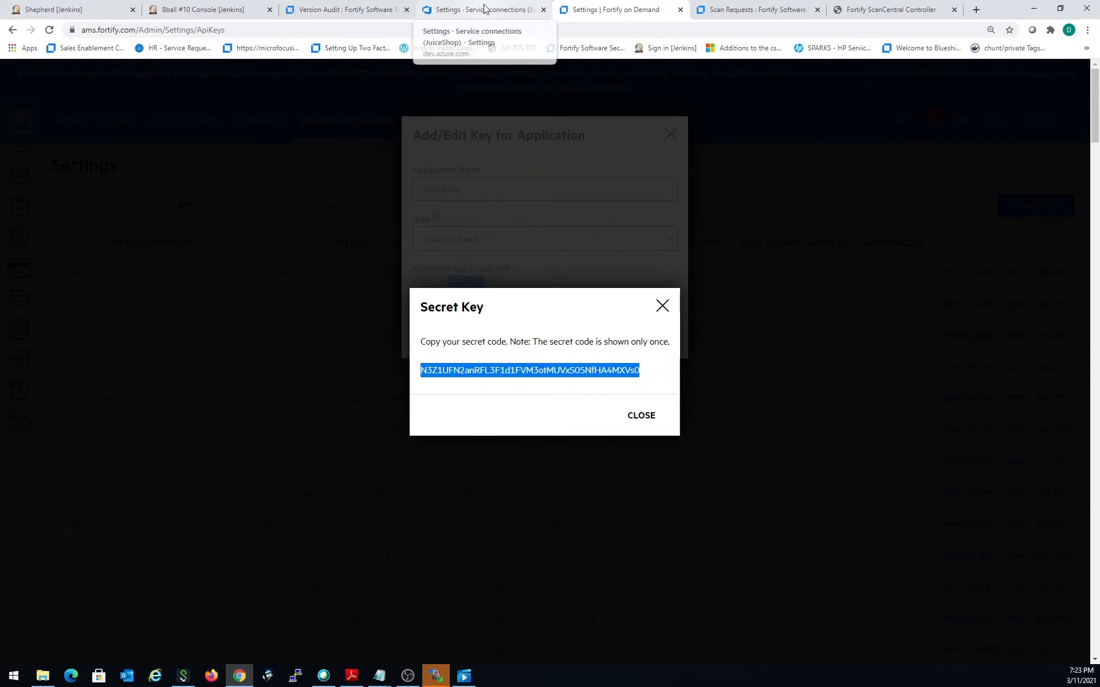
left_click(506, 11)
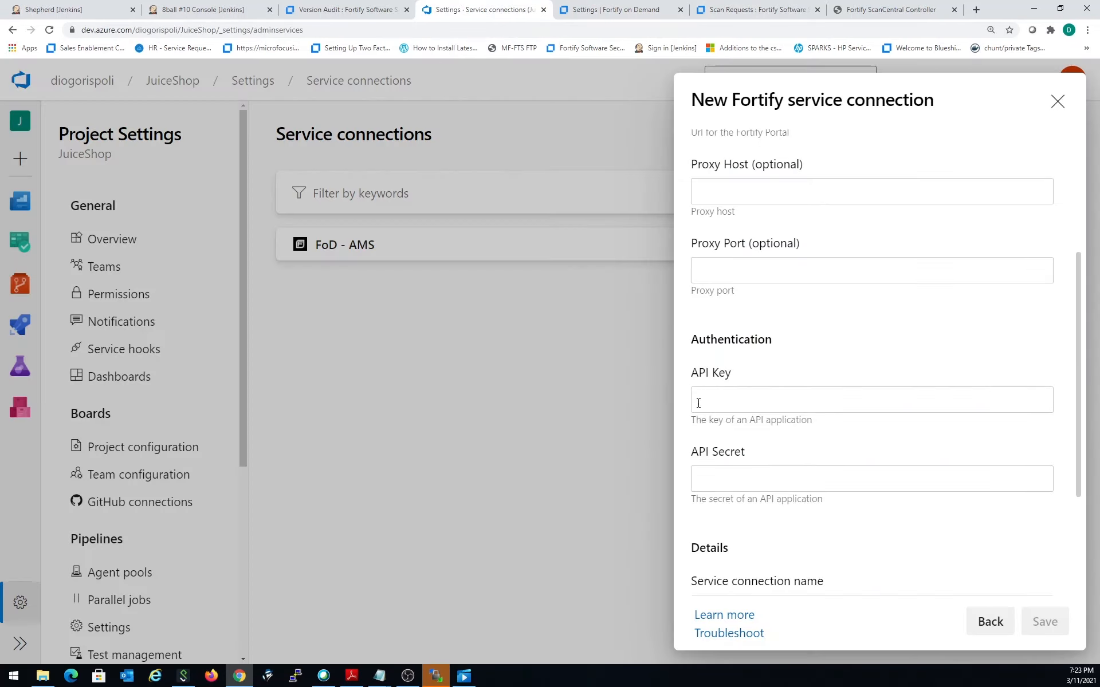
left_click(750, 483)
key("ctrl+v")
- Return to Fortify on Demand, dismiss the secret, and copy juicedemo's API key into the Azure DevOps connection's API Key field
left_click(622, 17)
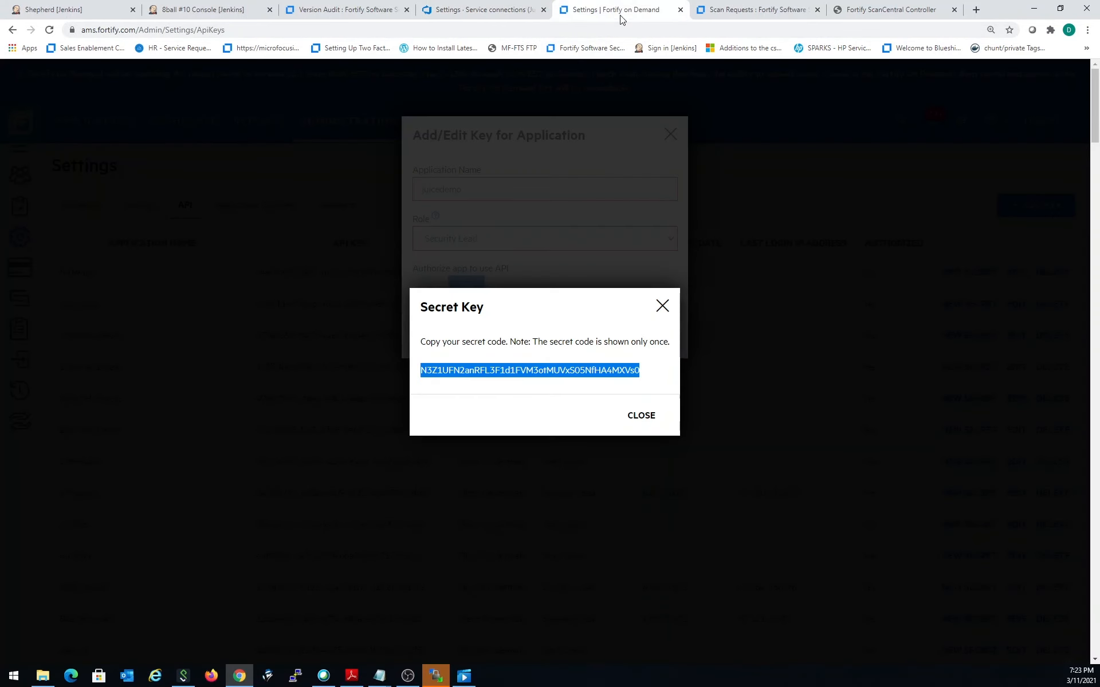
left_click(642, 416)
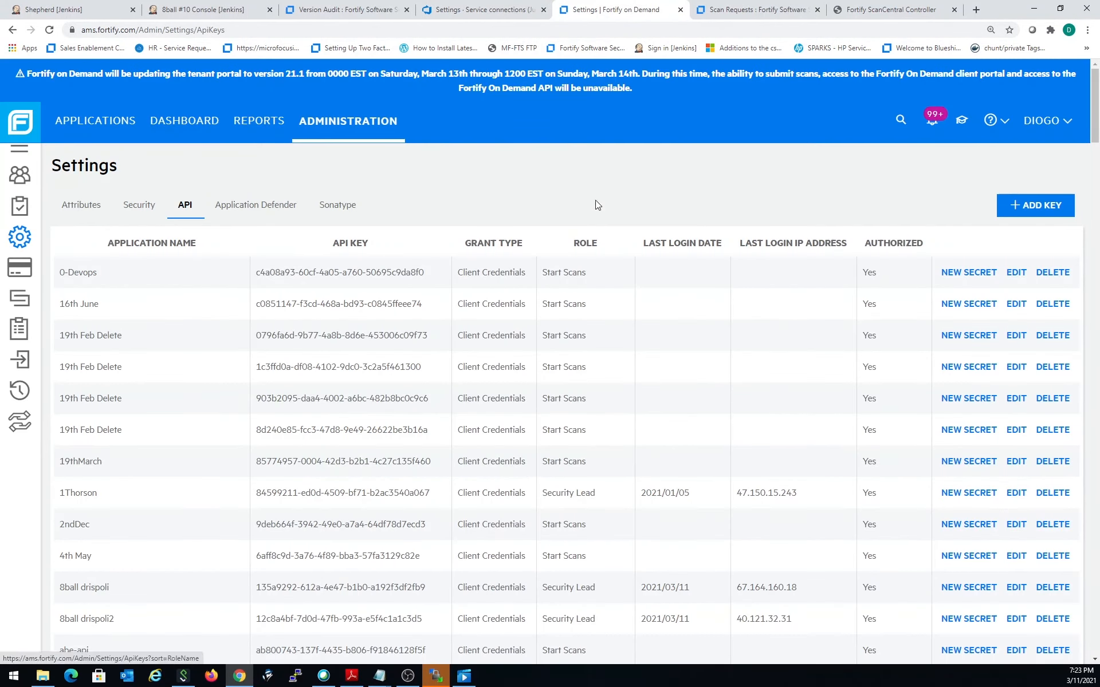
scroll(251, 476, "down", 9)
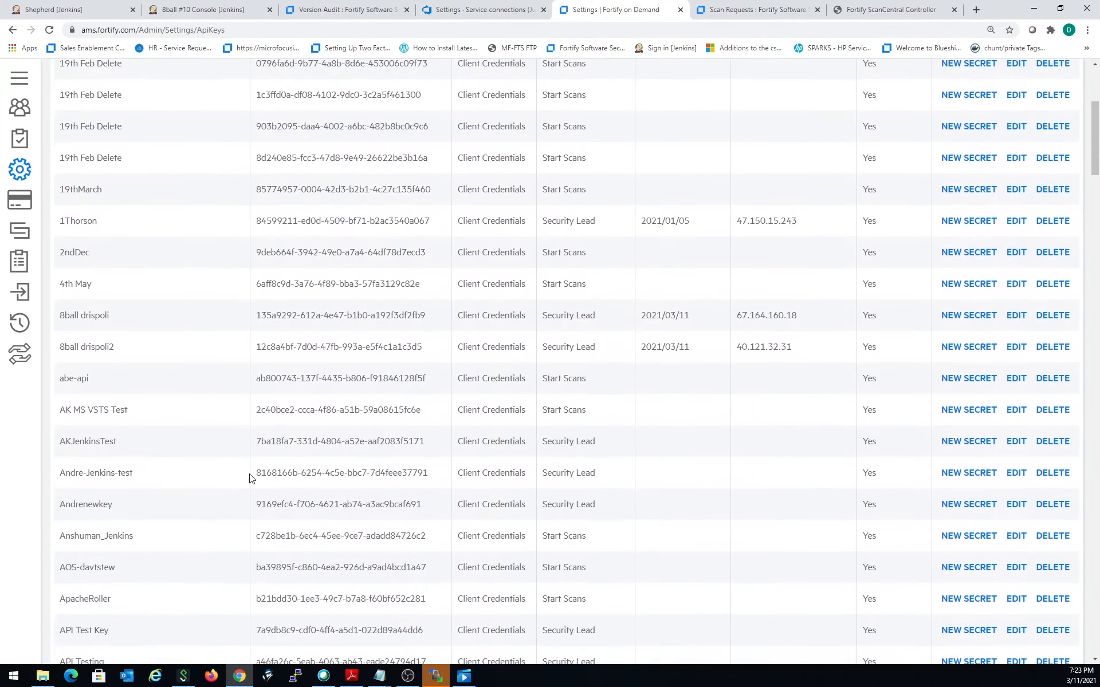
scroll(250, 479, "down", 14)
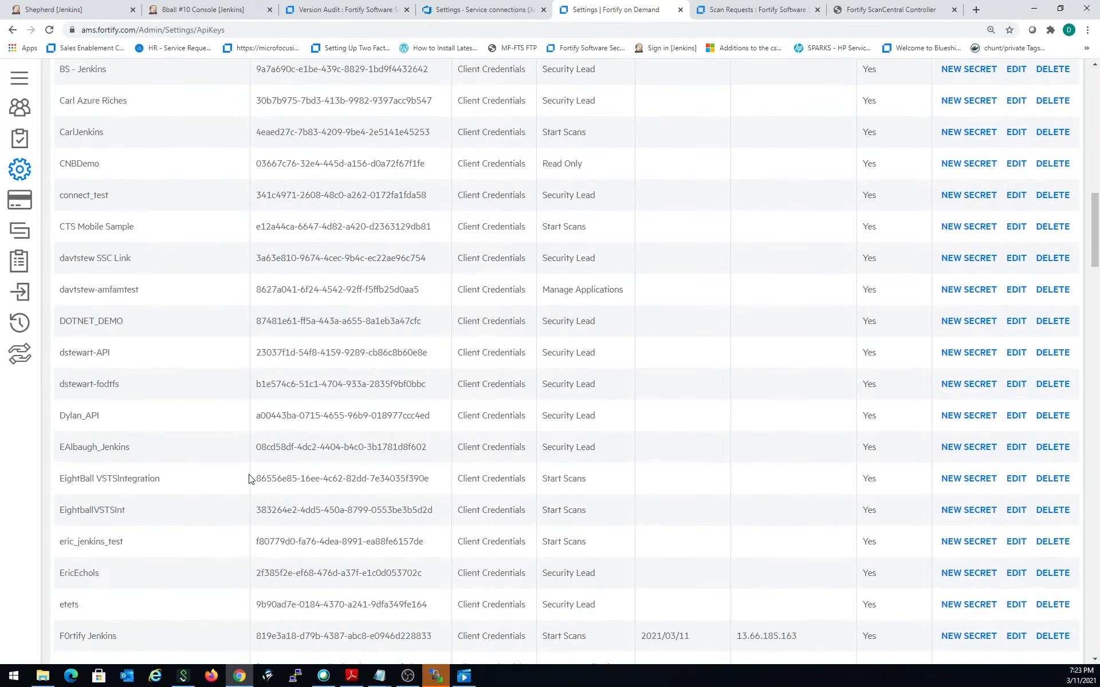
scroll(249, 479, "down", 2)
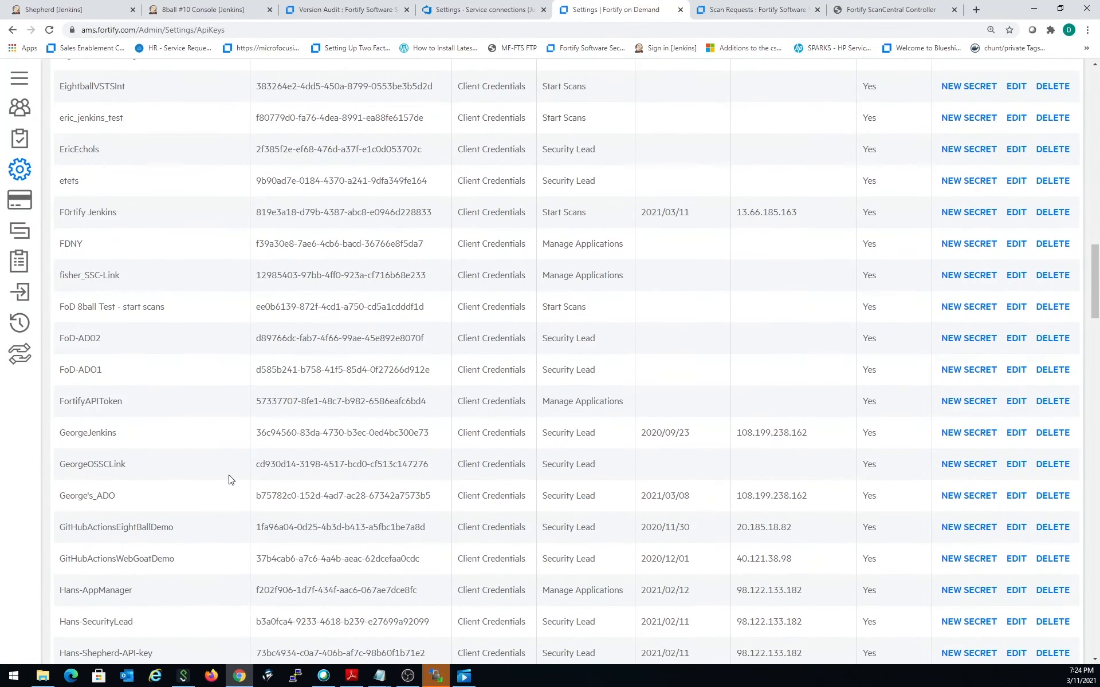
scroll(229, 480, "down", 7)
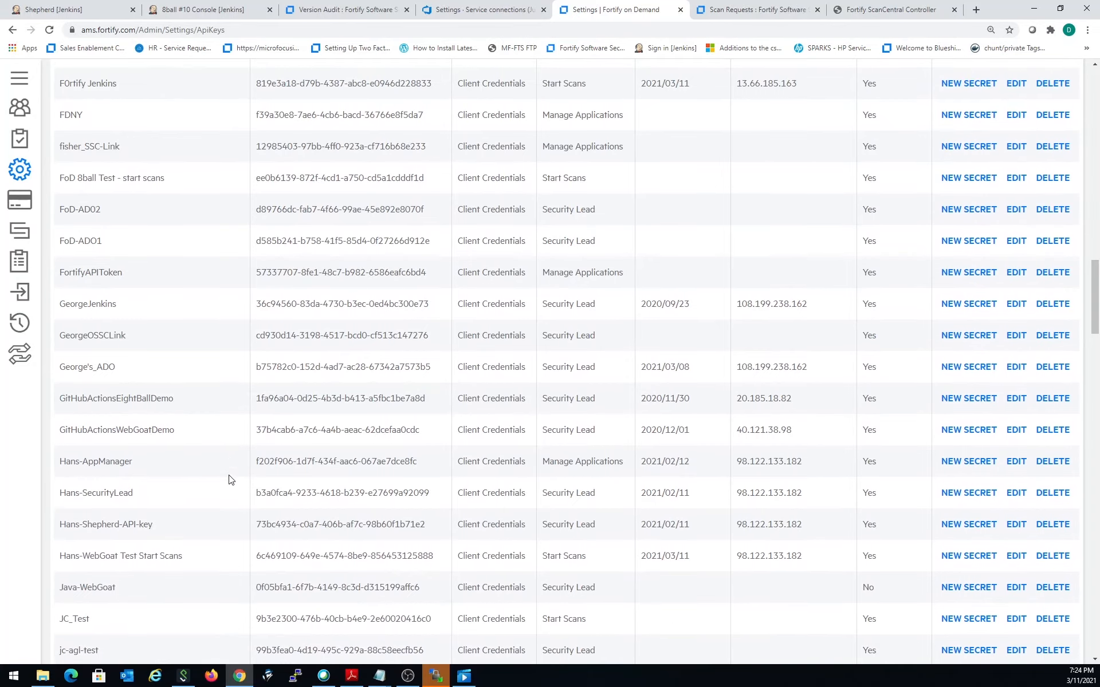
scroll(228, 480, "down", 8)
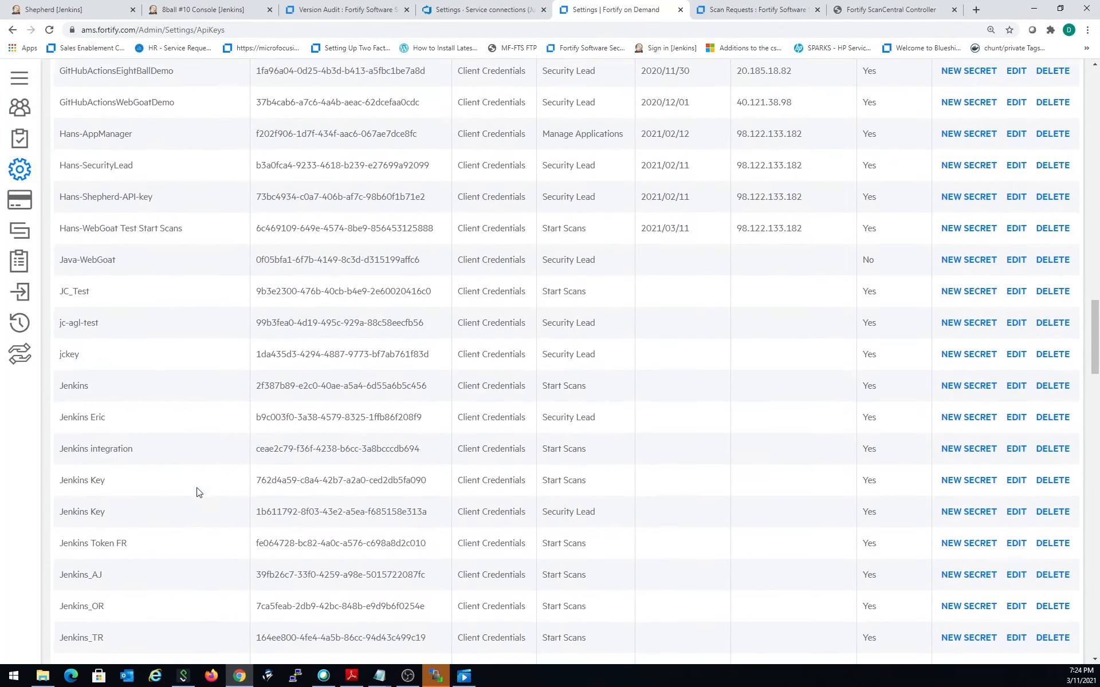
scroll(183, 495, "down", 2)
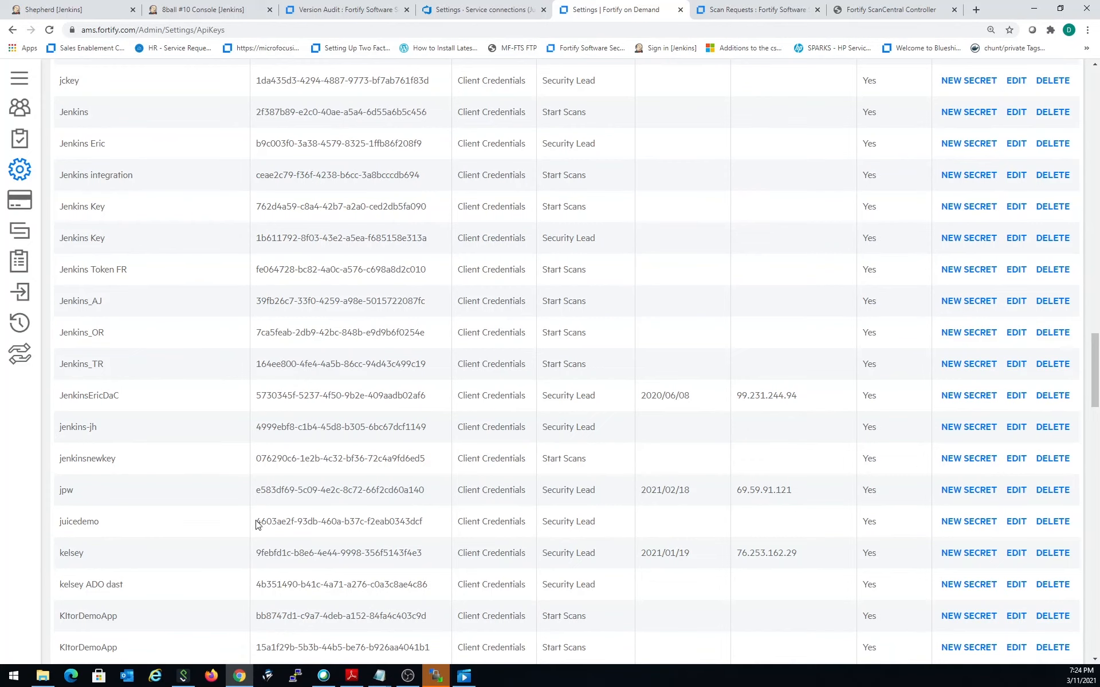
left_click_drag(257, 522, 423, 521)
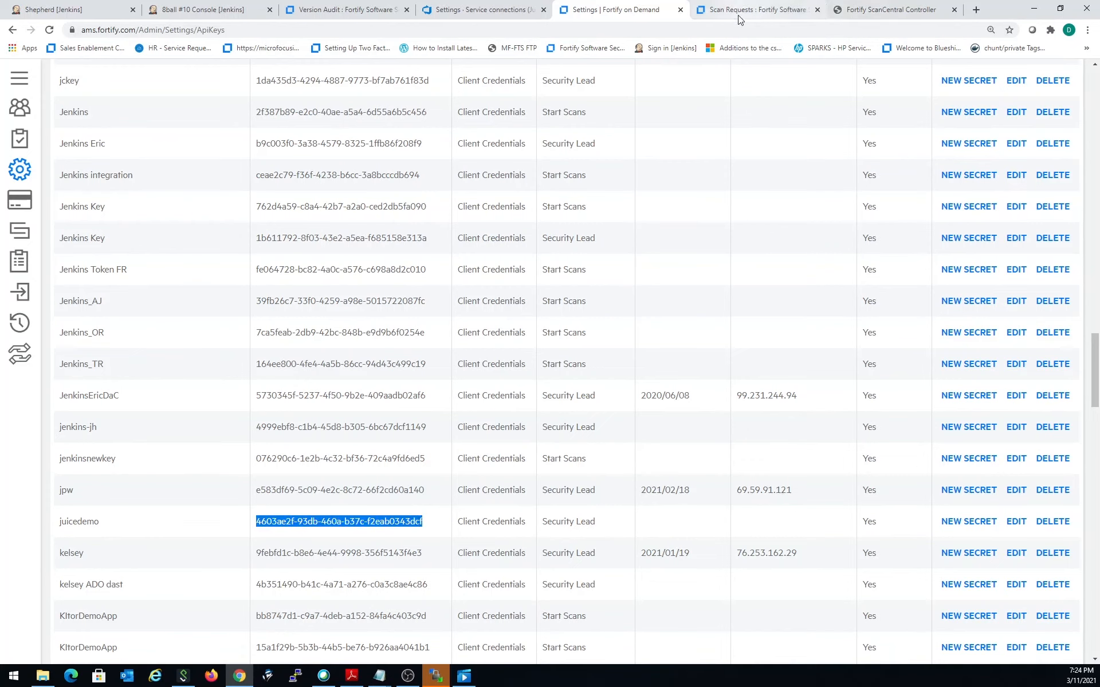
left_click(484, 9)
left_click(793, 396)
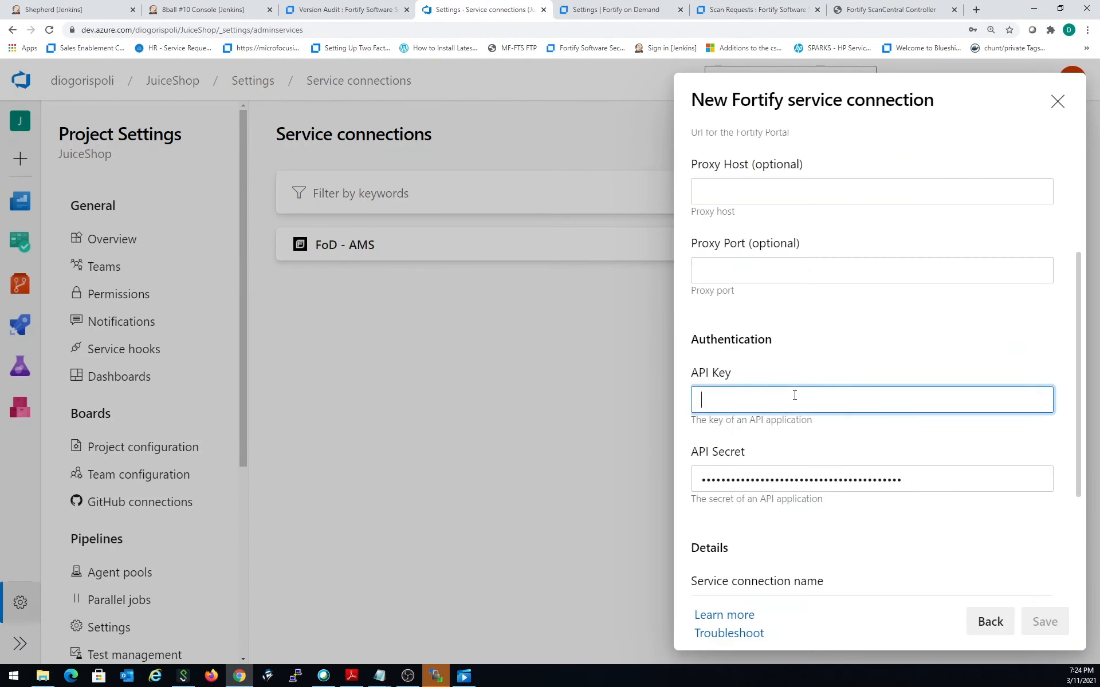
key("ctrl+v")
- Check the connection's URLs, name the service connection FoD - AMS2, and save it
scroll(810, 289, "up", 3)
scroll(811, 290, "up", 1)
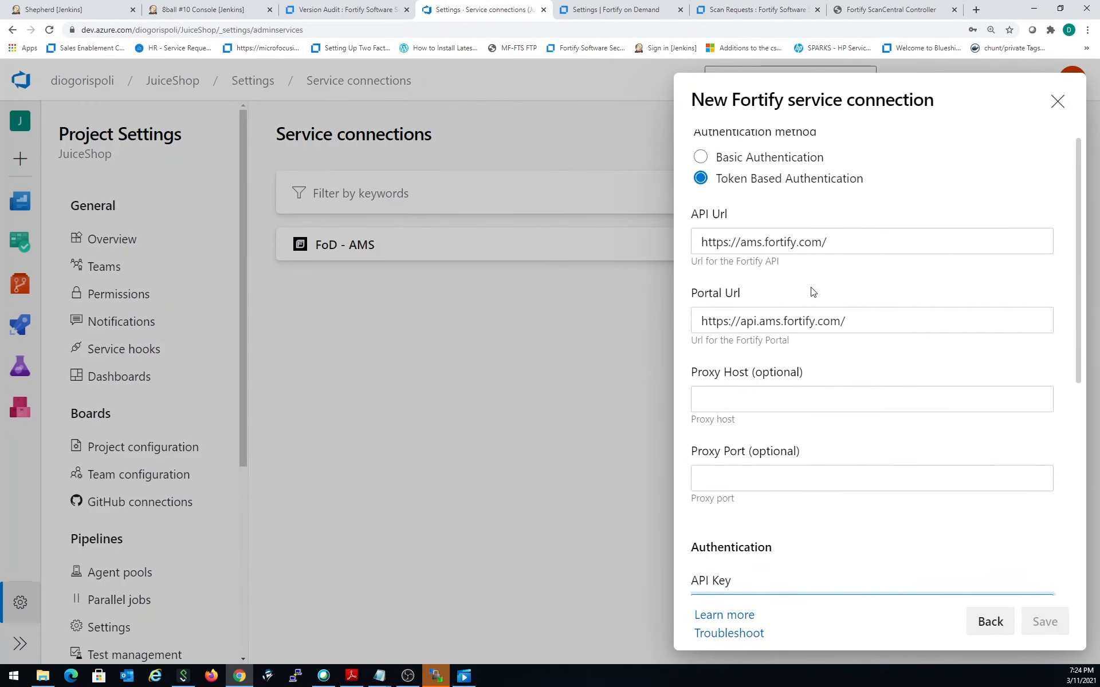
scroll(819, 355, "down", 6)
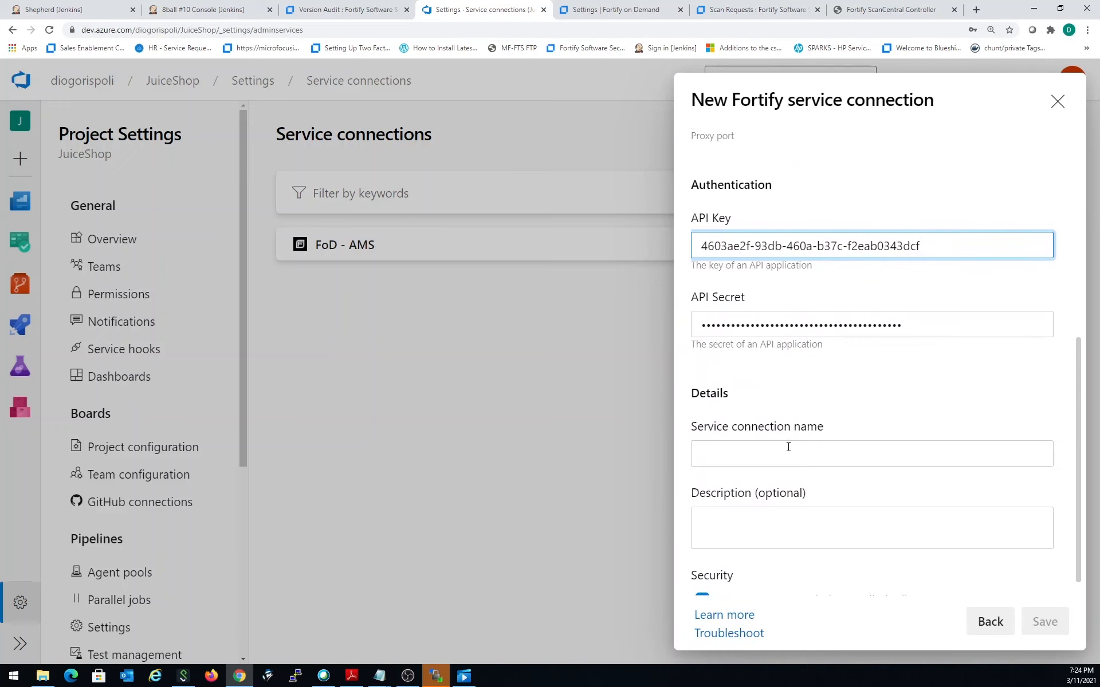
left_click(790, 454)
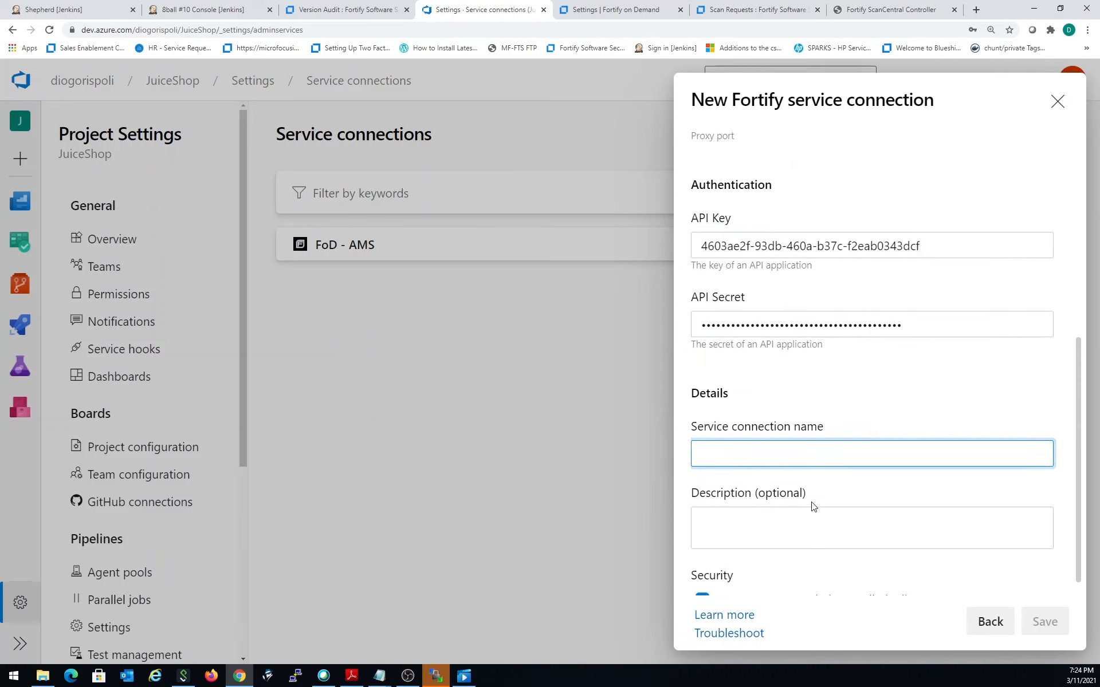
type("FoD - AMS")
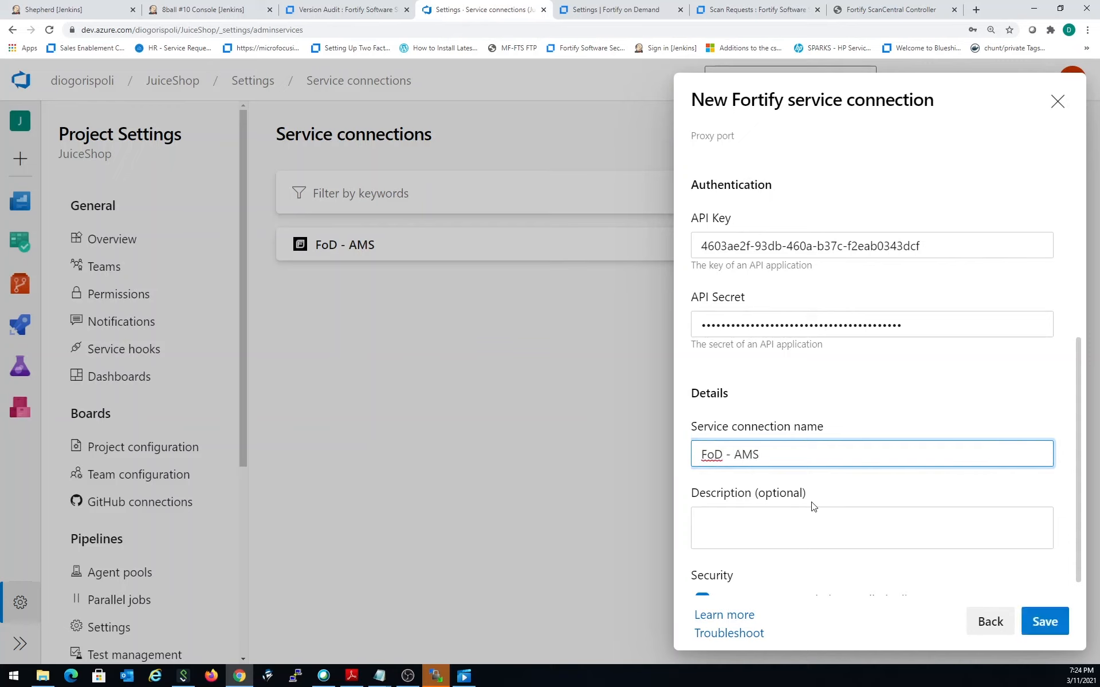
type("2")
left_click(1044, 622)
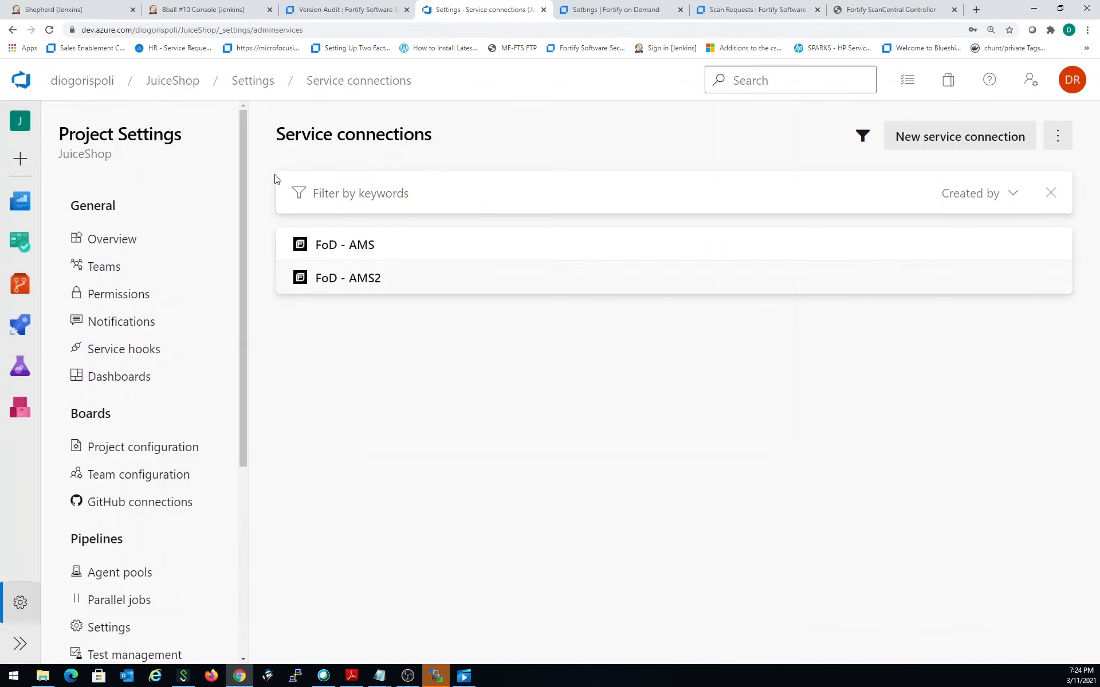
- Open the JuiceShop pipeline's azure-pipelines.yml for editing and review its steps down to the FortifyOnDemandStatic task
left_click(189, 80)
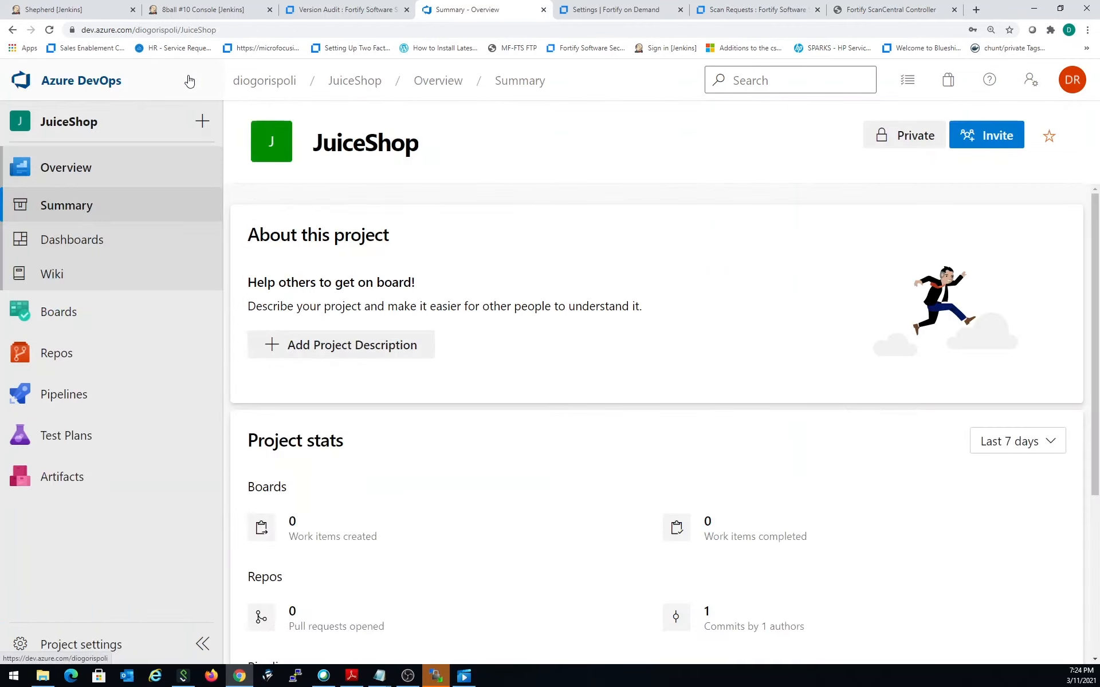
mouse_move(129, 397)
left_click(277, 430)
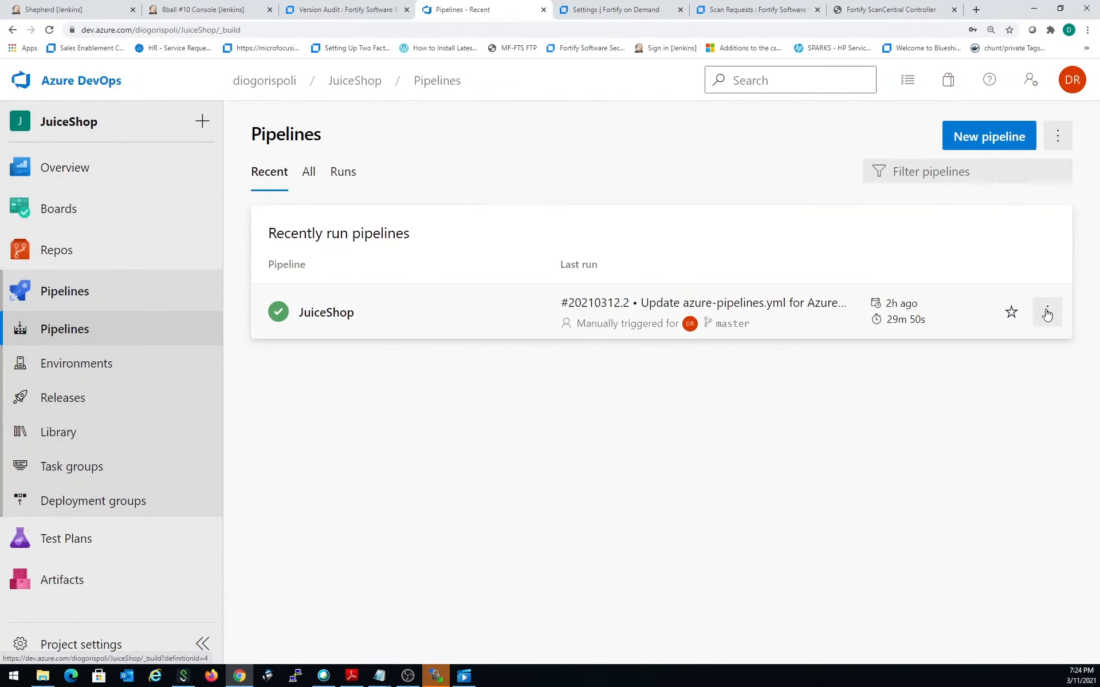
left_click(1046, 312)
left_click(984, 347)
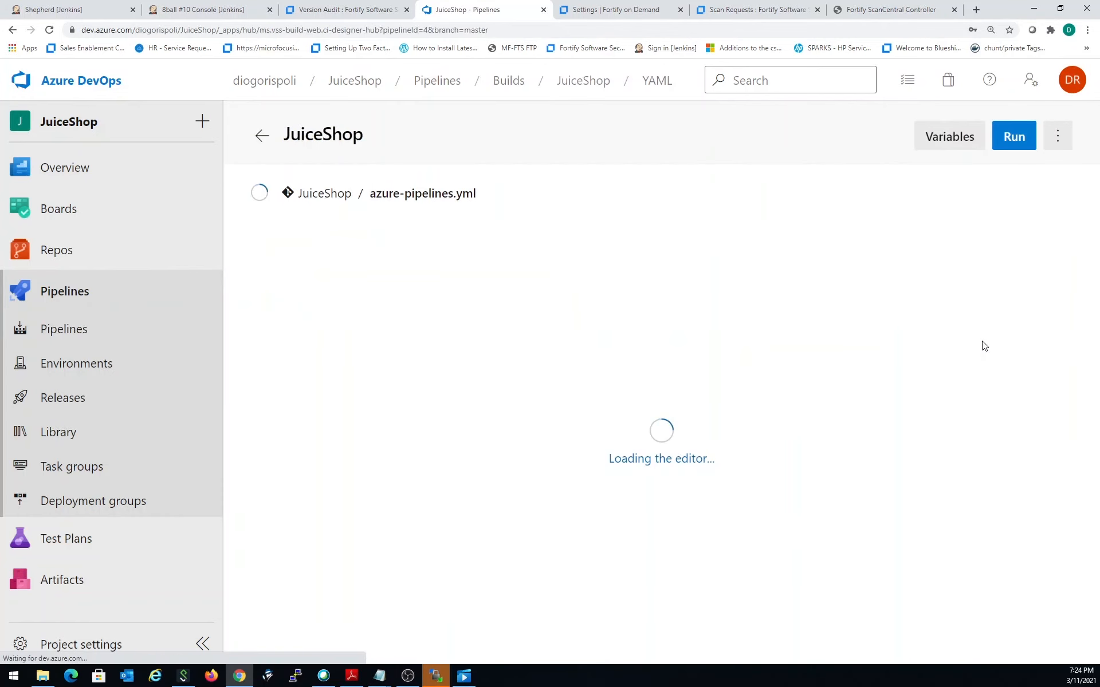
scroll(620, 468, "down", 3)
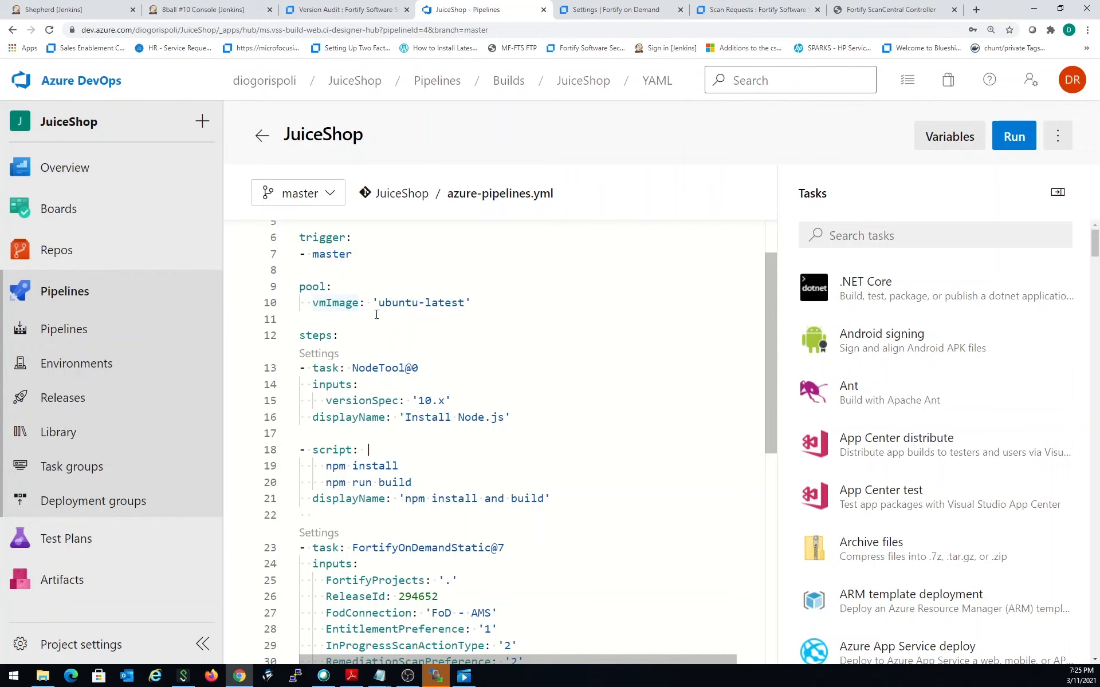
scroll(393, 342, "down", 2)
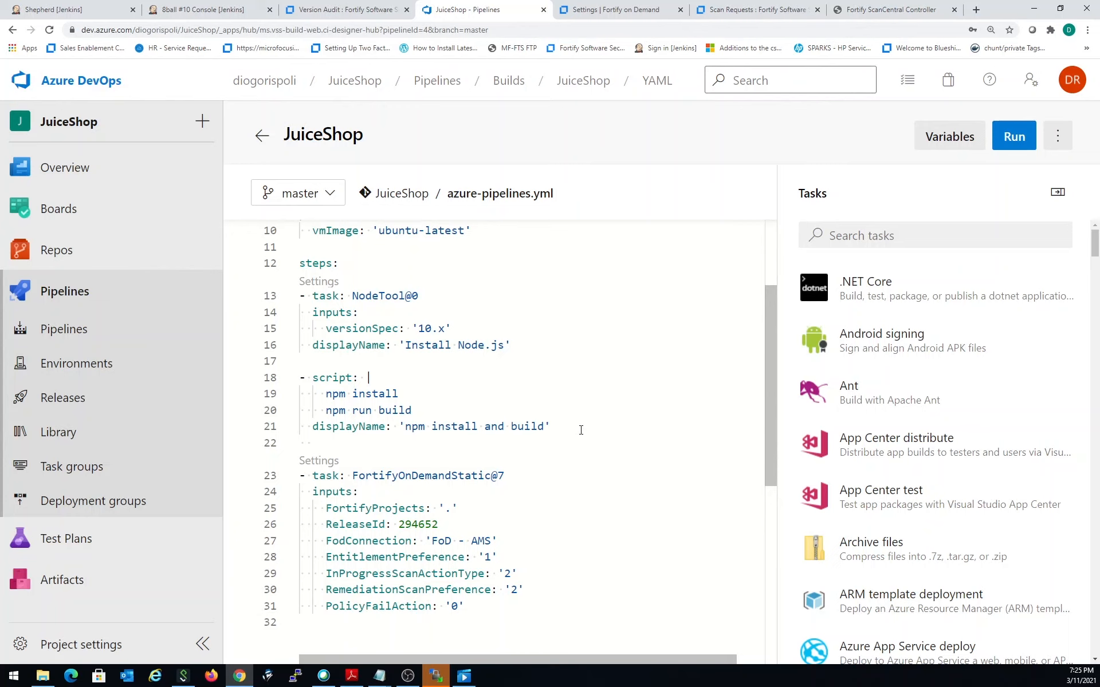
- Search the pipeline tasks for "fort" and choose Fortify on Demand Static Assessment
left_click(918, 233)
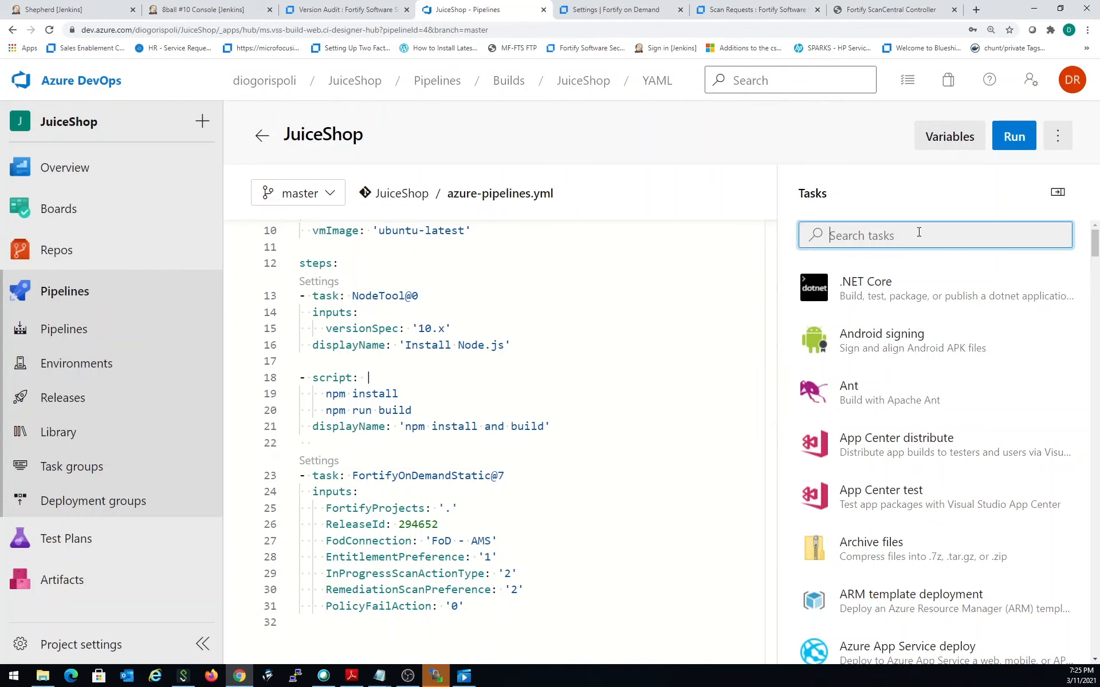
type("fort")
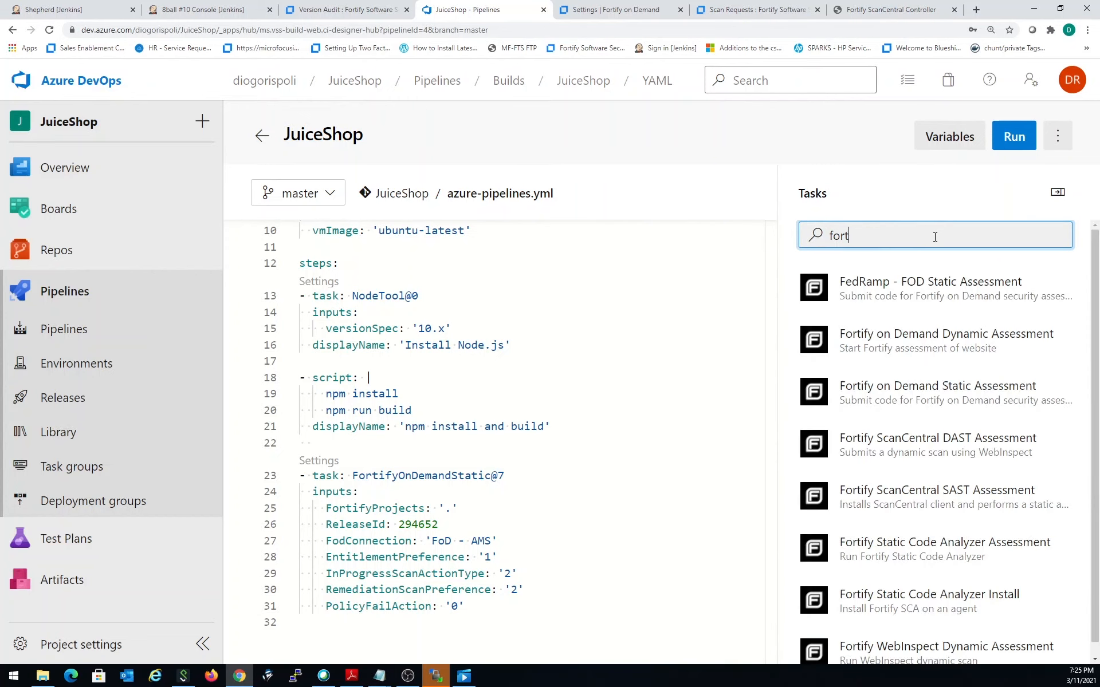
scroll(1026, 322, "down", 1)
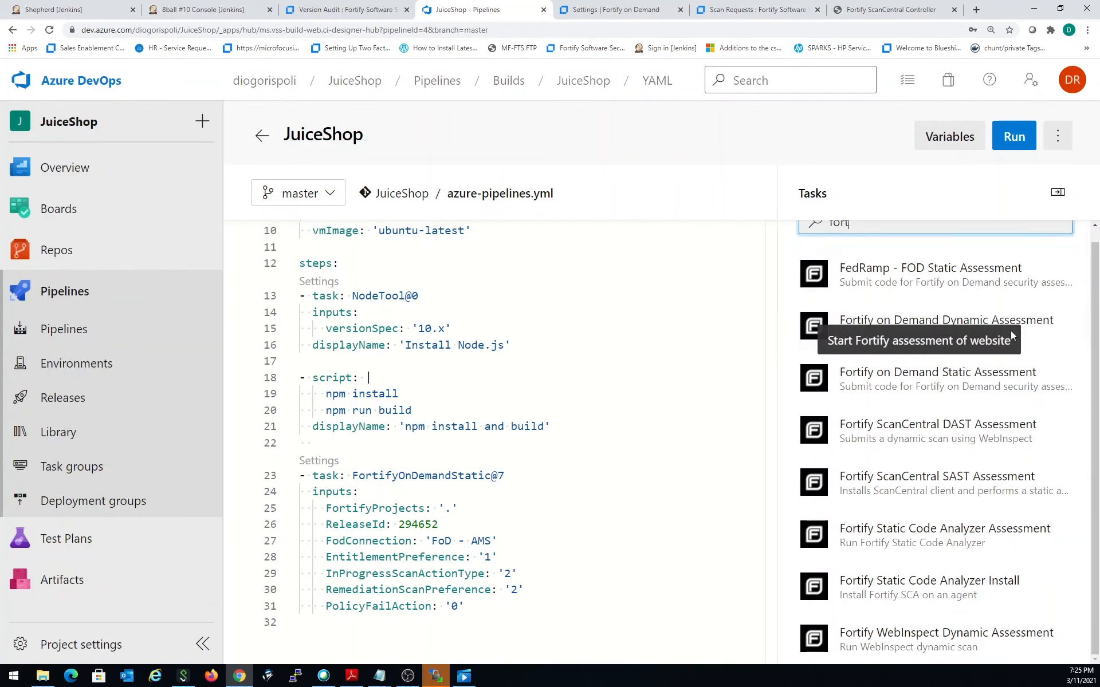
left_click(1016, 384)
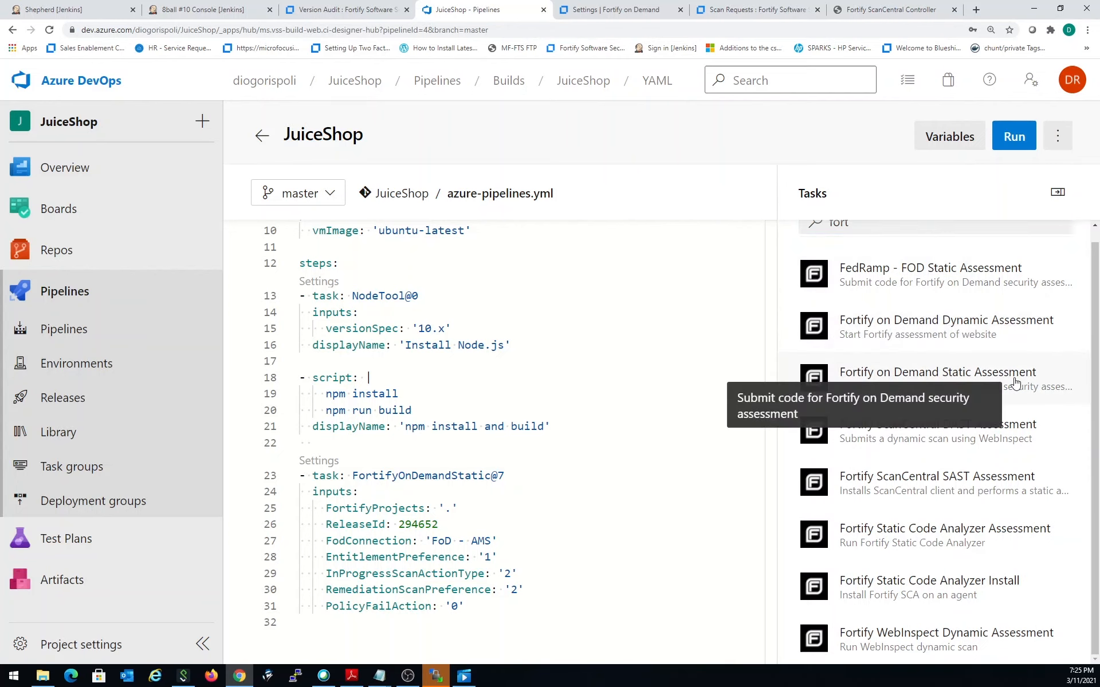
- Open the Fortify on Demand Static Assessment task's settings and set the source code location to "."
left_click(1015, 383)
left_click(890, 263)
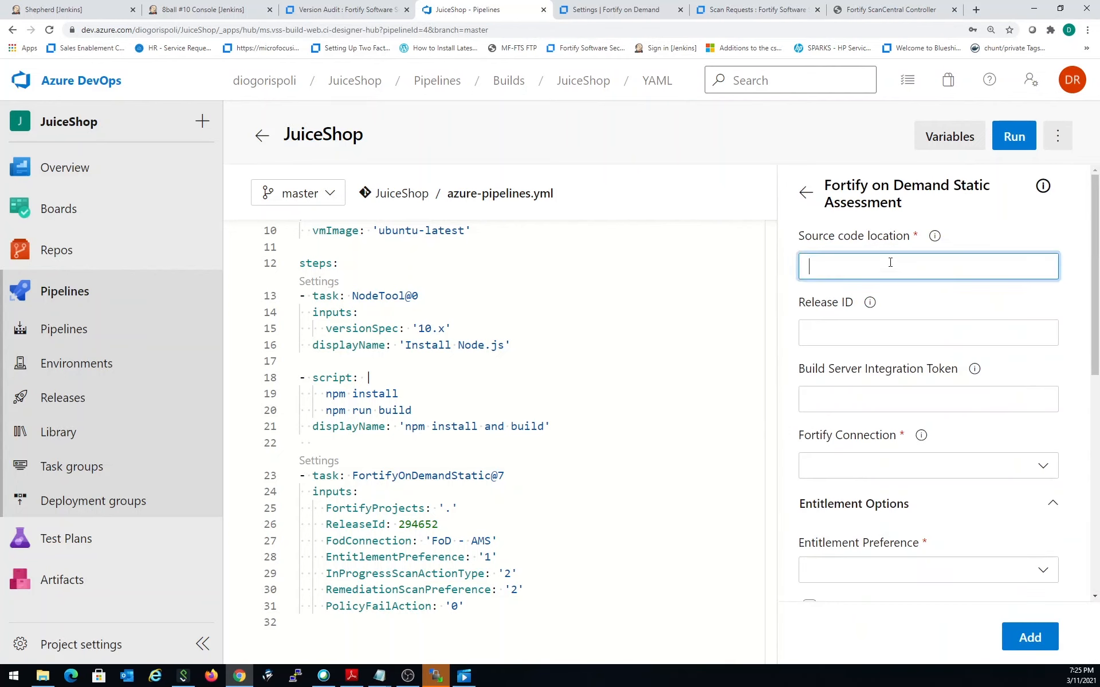
type(".")
key("Tab")
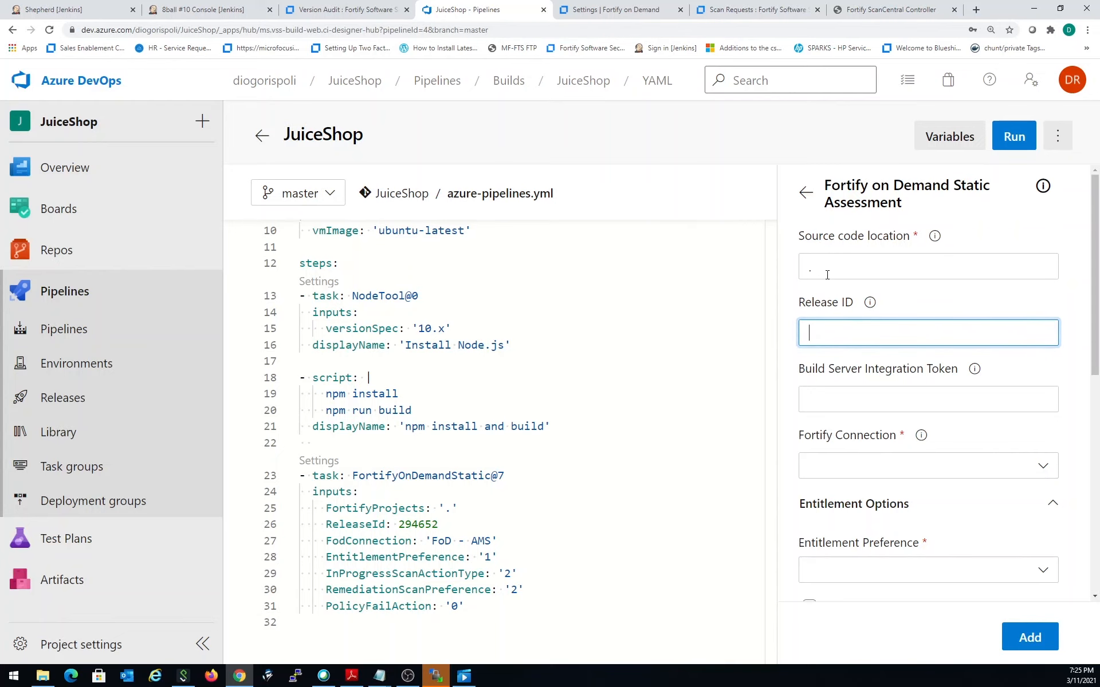
- Switch to Fortify on Demand, search the applications for "juiceshop", and open the JuiceShop application
left_click(658, 11)
scroll(818, 338, "up", 8)
scroll(818, 338, "up", 20)
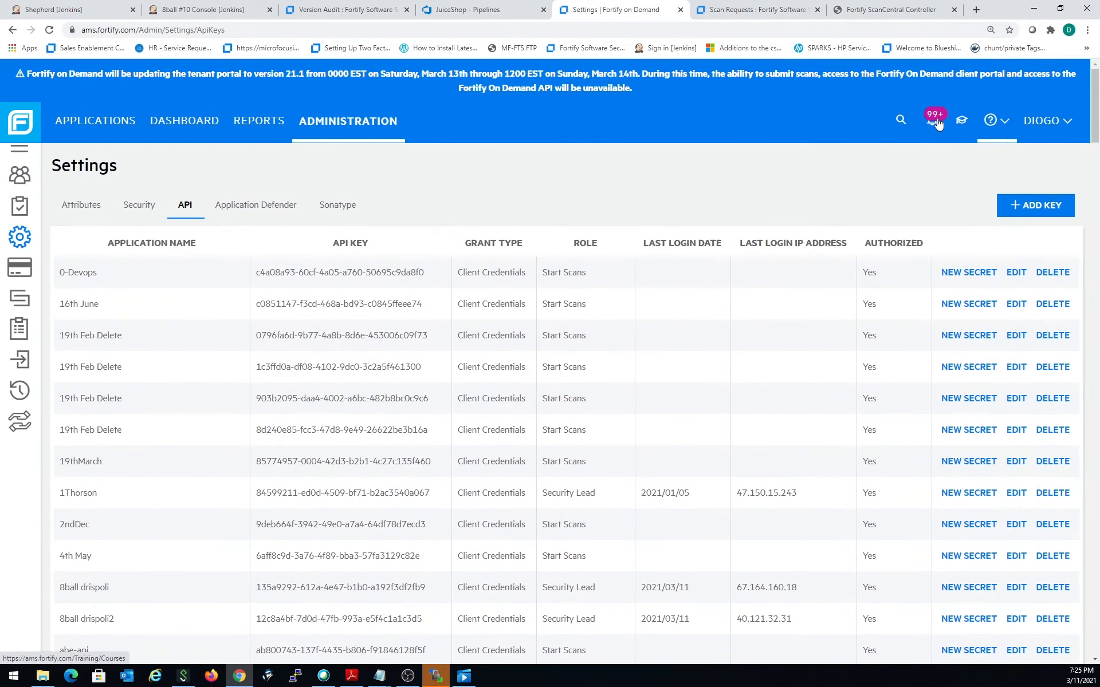
left_click(145, 127)
left_click(114, 122)
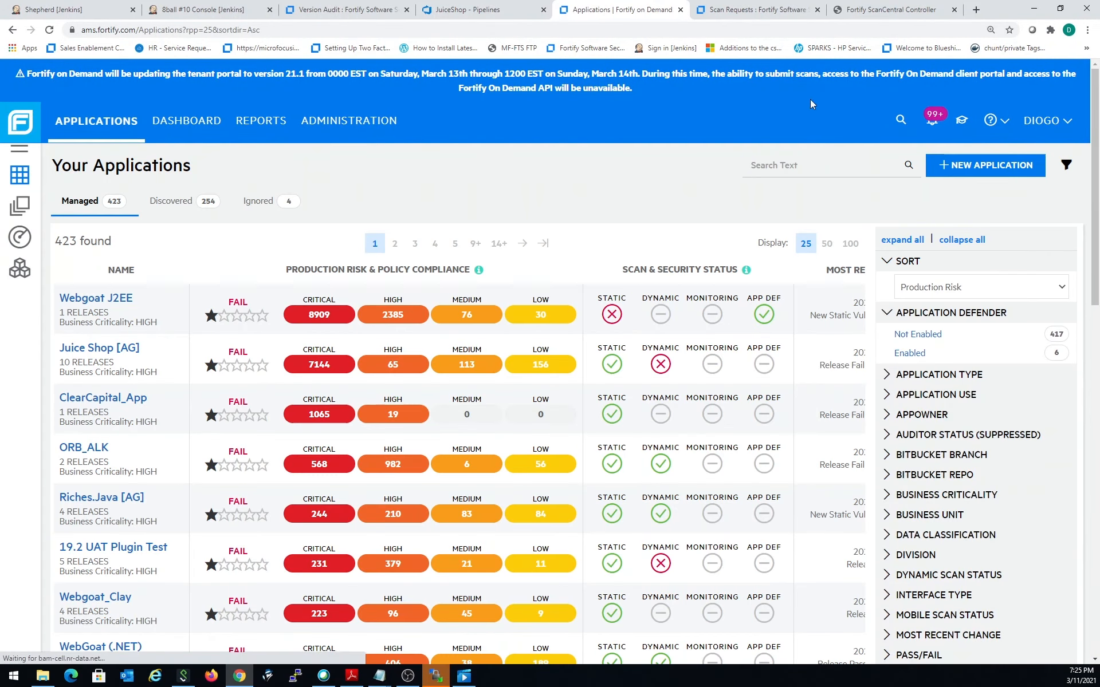
left_click(901, 120)
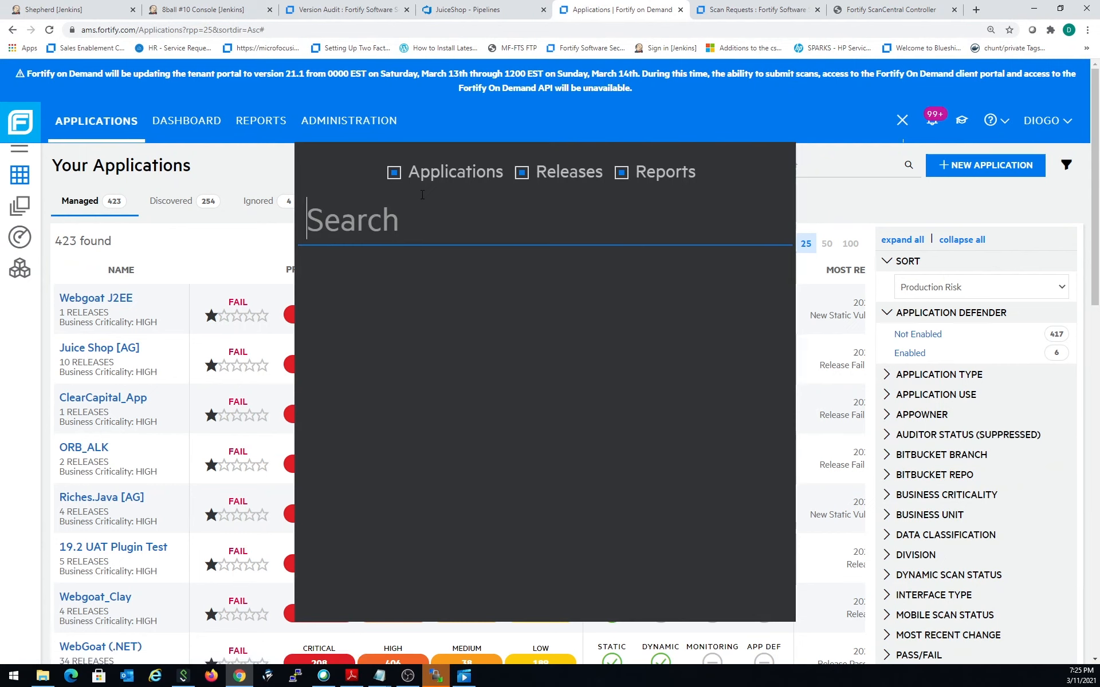
type("juiceshop")
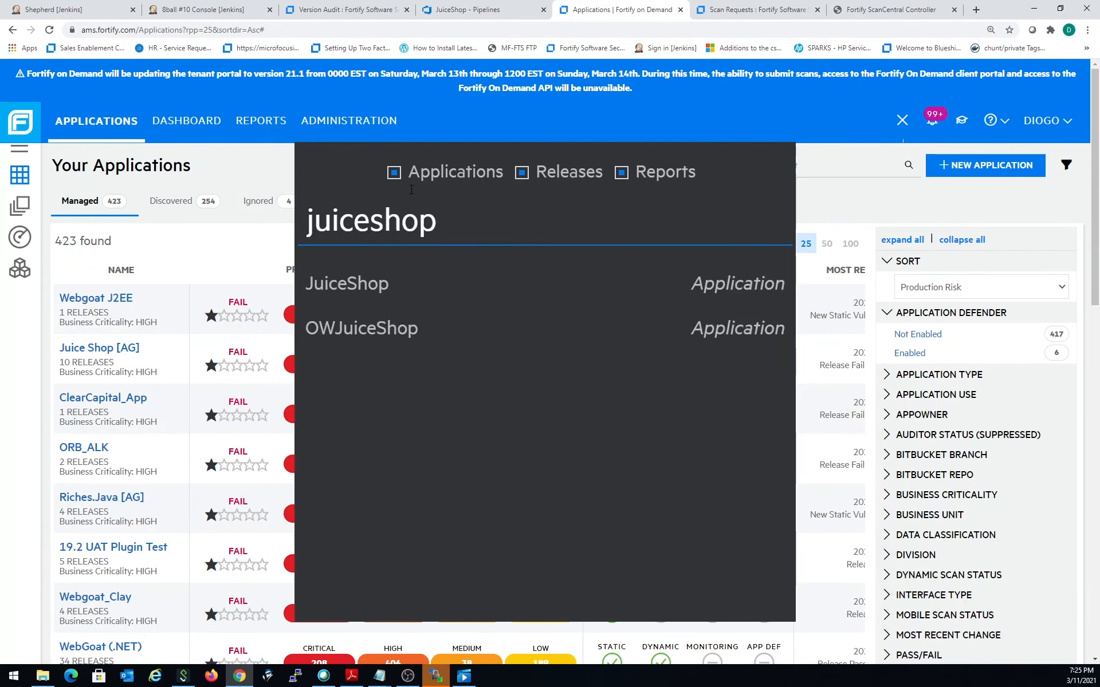
left_click(346, 284)
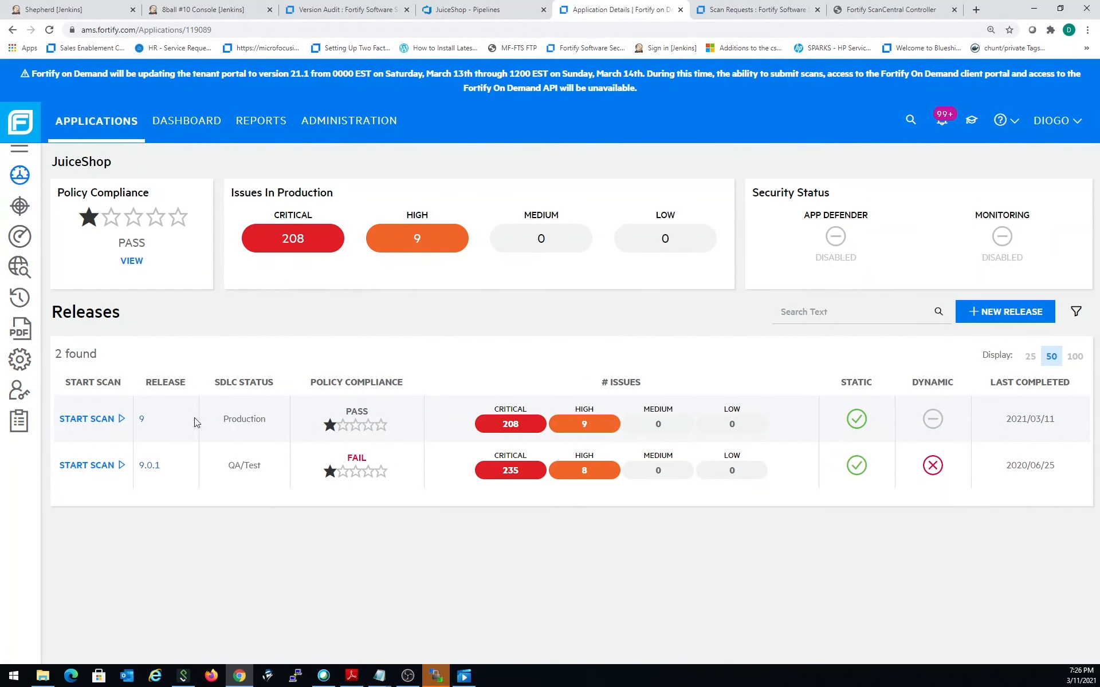
- Open the static scan setup for JuiceShop release 9 and copy its Release ID
left_click(122, 421)
left_click(132, 448)
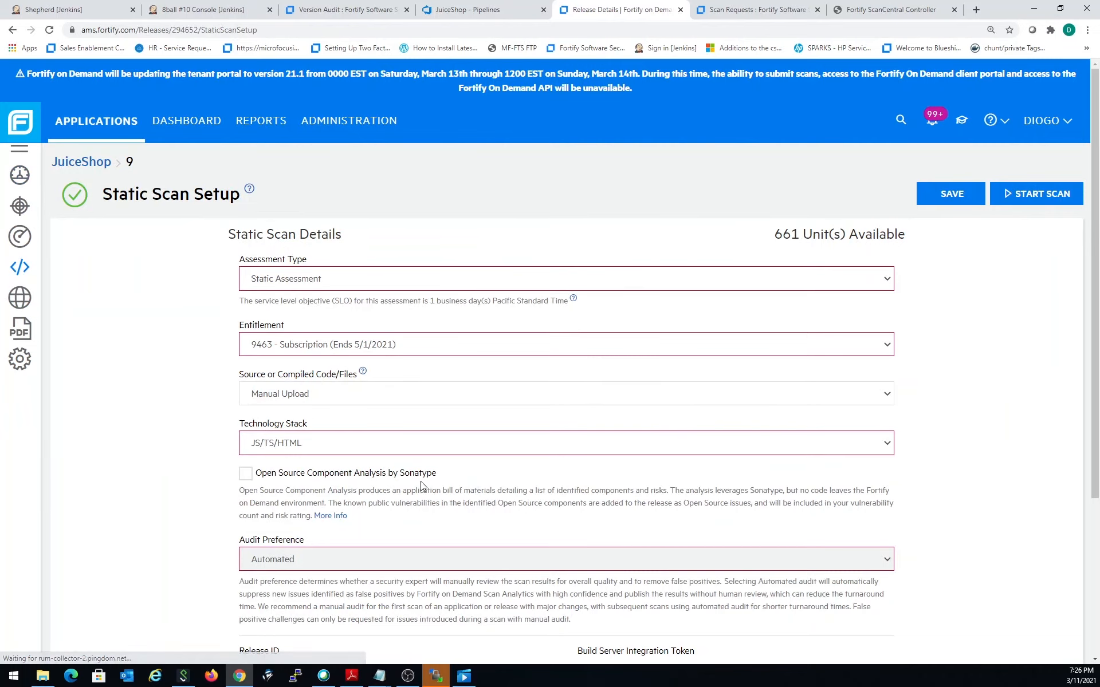
scroll(329, 185, "down", 2)
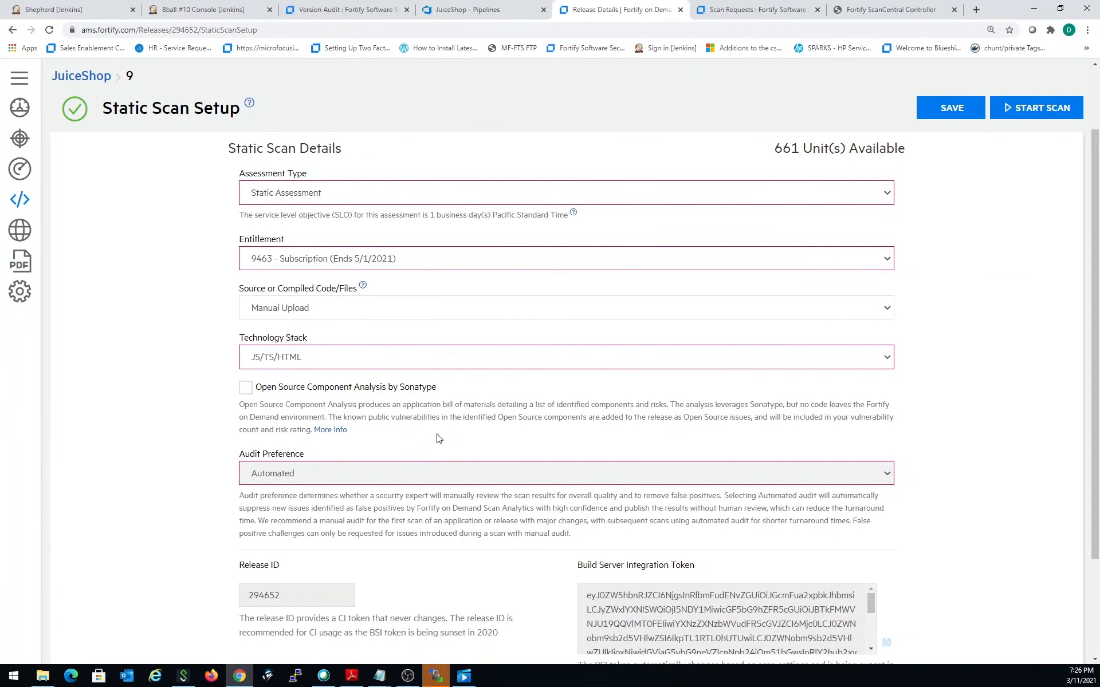
scroll(315, 493, "down", 2)
left_click(281, 481)
left_click_drag(280, 481, 204, 477)
key("ctrl+c")
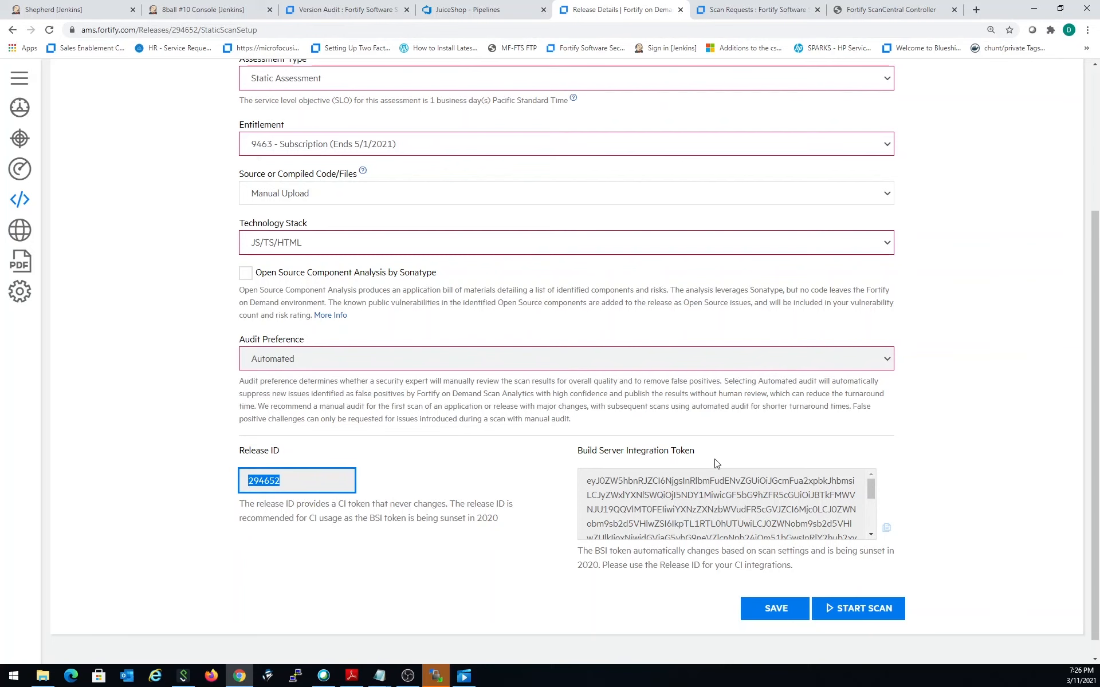
scroll(671, 266, "up", 4)
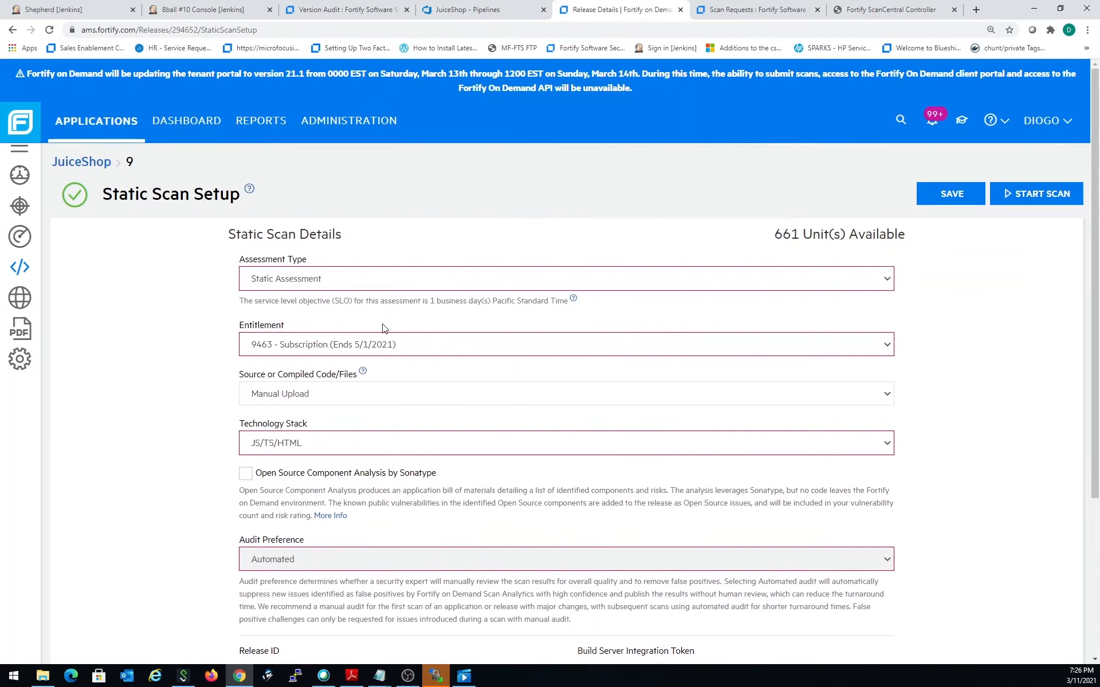
scroll(449, 367, "down", 4)
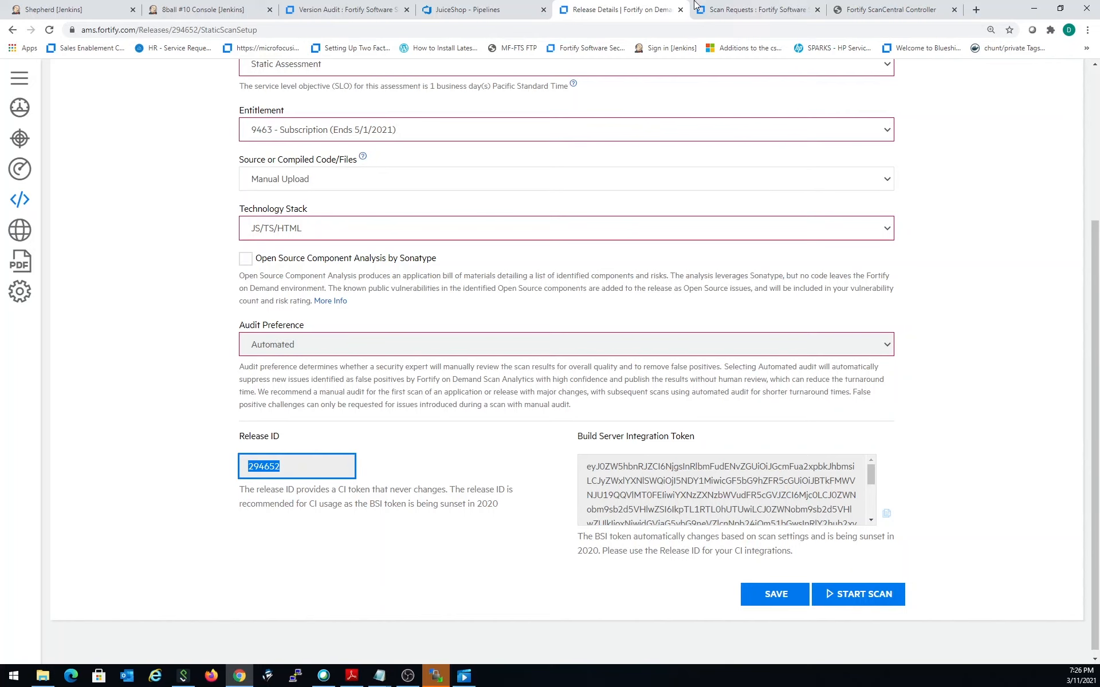
- Return to the Azure DevOps pipeline task, set Release ID to 294652, and choose FoD - AMS as the Fortify Connection
left_click(469, 13)
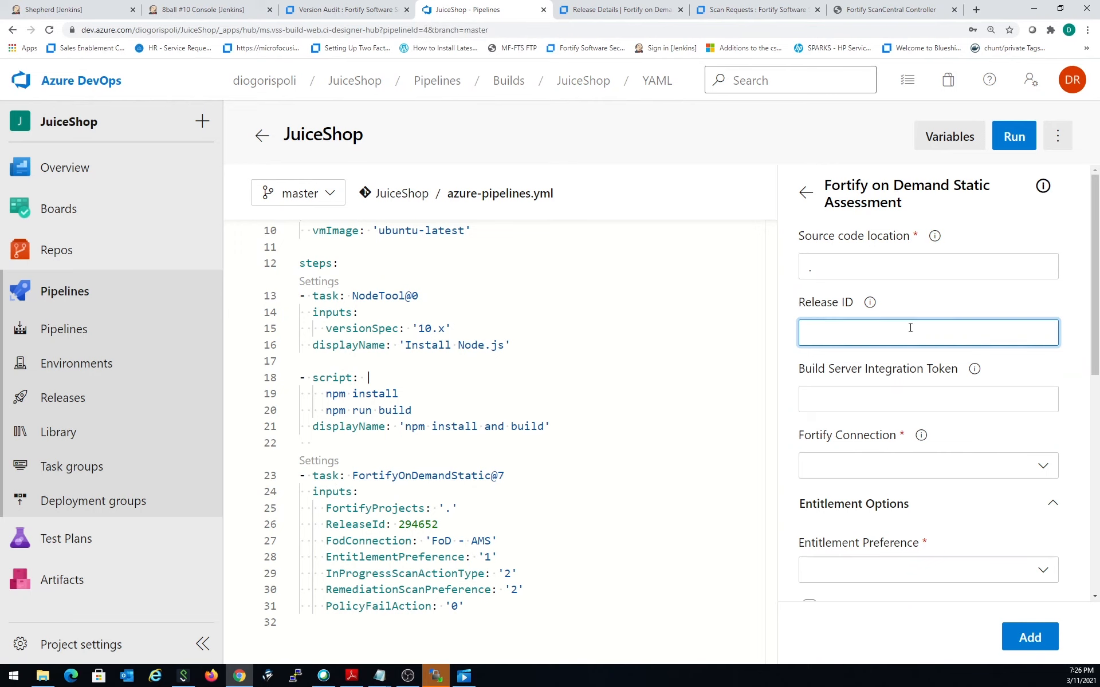
key("ctrl+v")
left_click(953, 466)
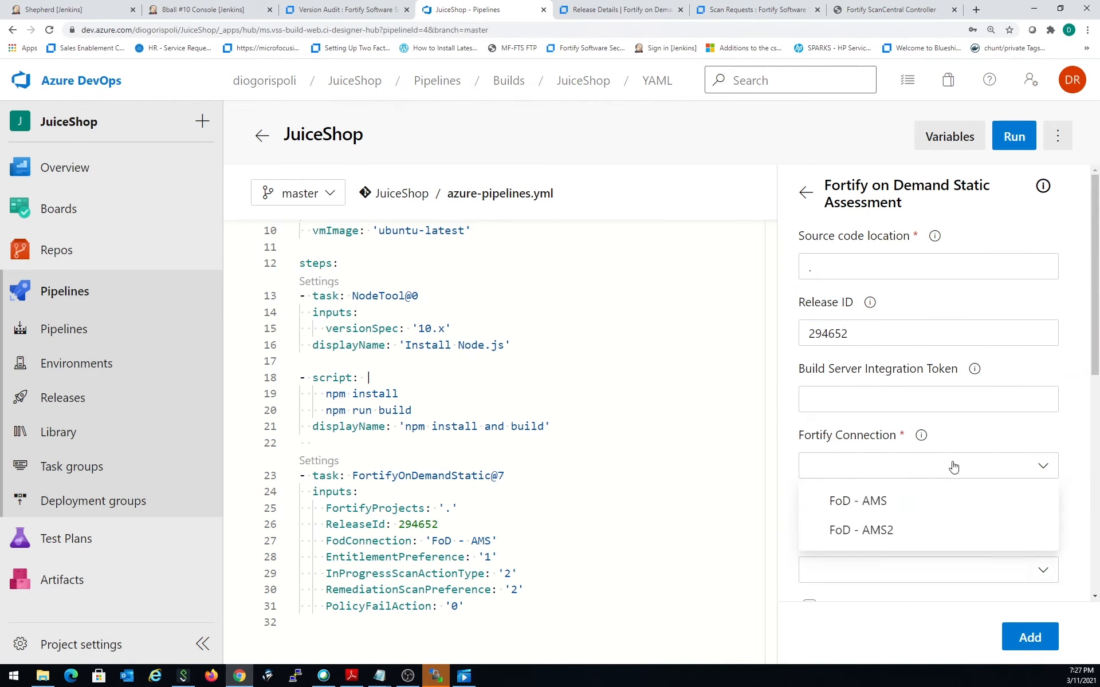
left_click(933, 505)
- Set the static assessment task's Entitlement Preference to Subscription Only
scroll(929, 493, "down", 3)
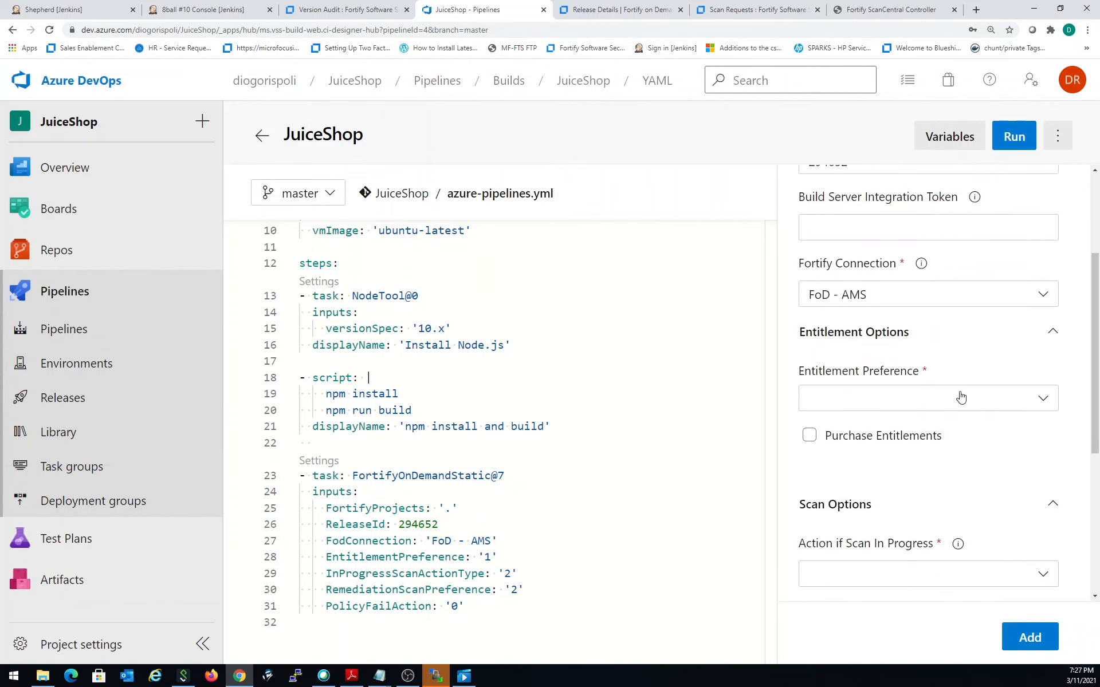
left_click(961, 397)
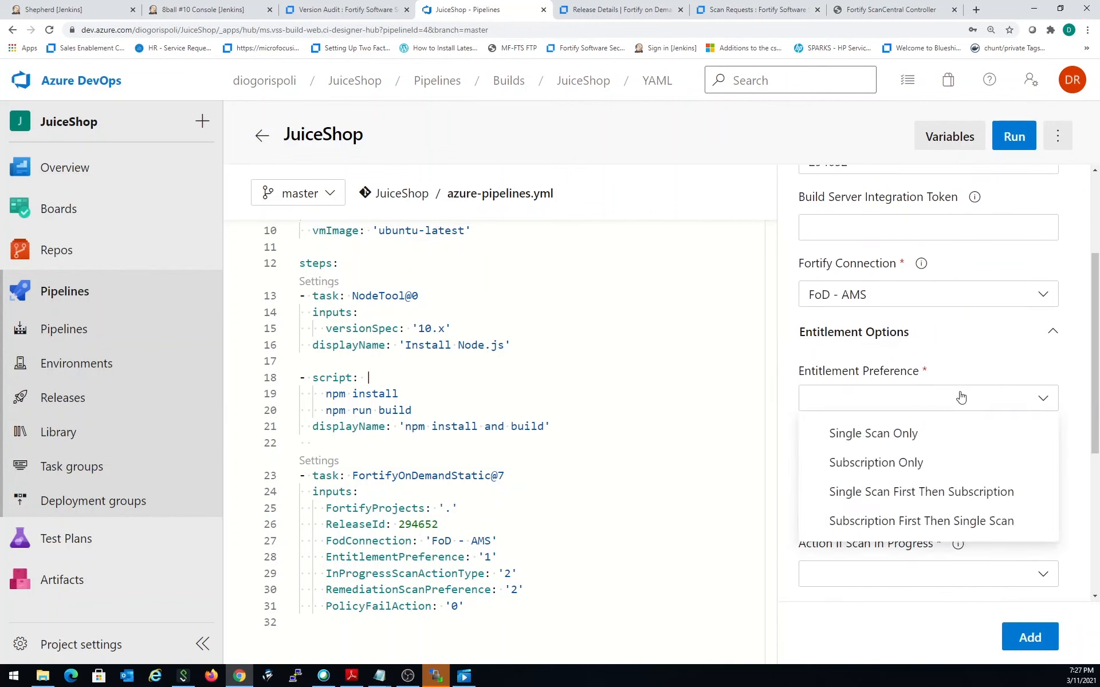
left_click(957, 458)
scroll(933, 507, "down", 3)
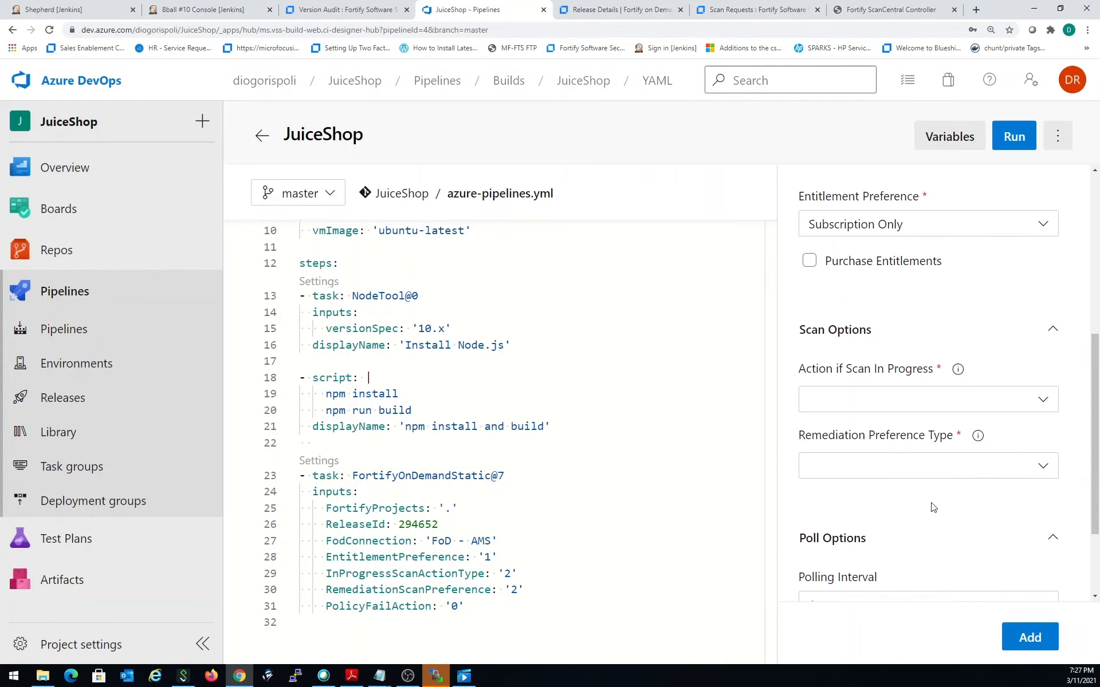
- Set Action if Scan In Progress to Queue and Remediation Preference Type to Non Remediation Scan Only
left_click(941, 392)
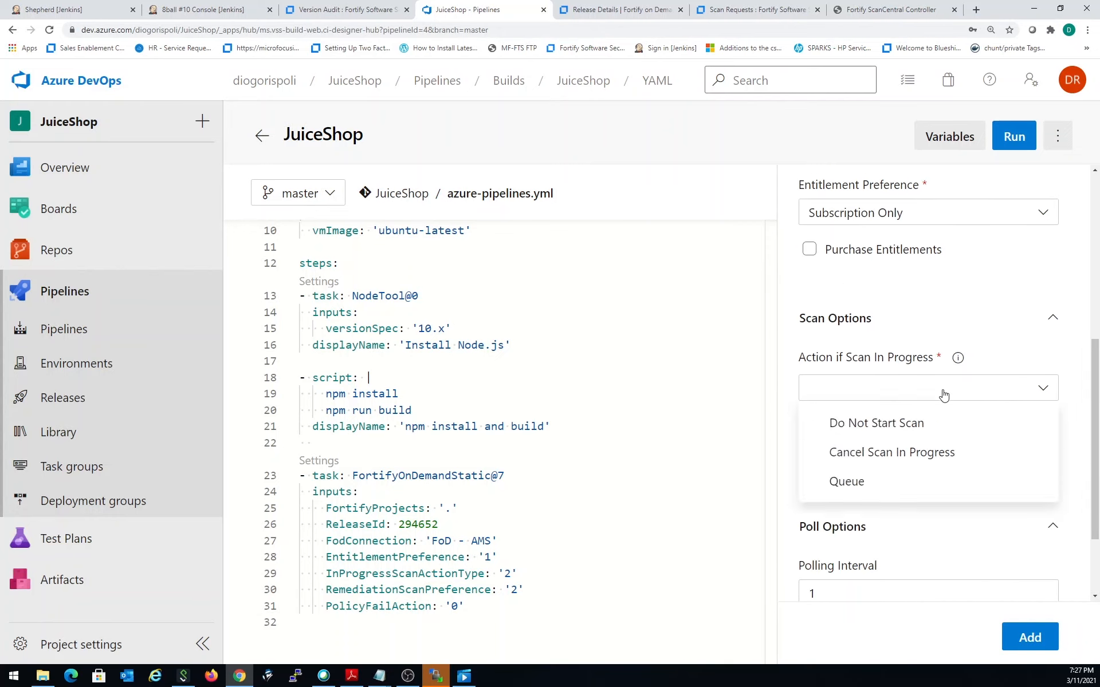
left_click(958, 485)
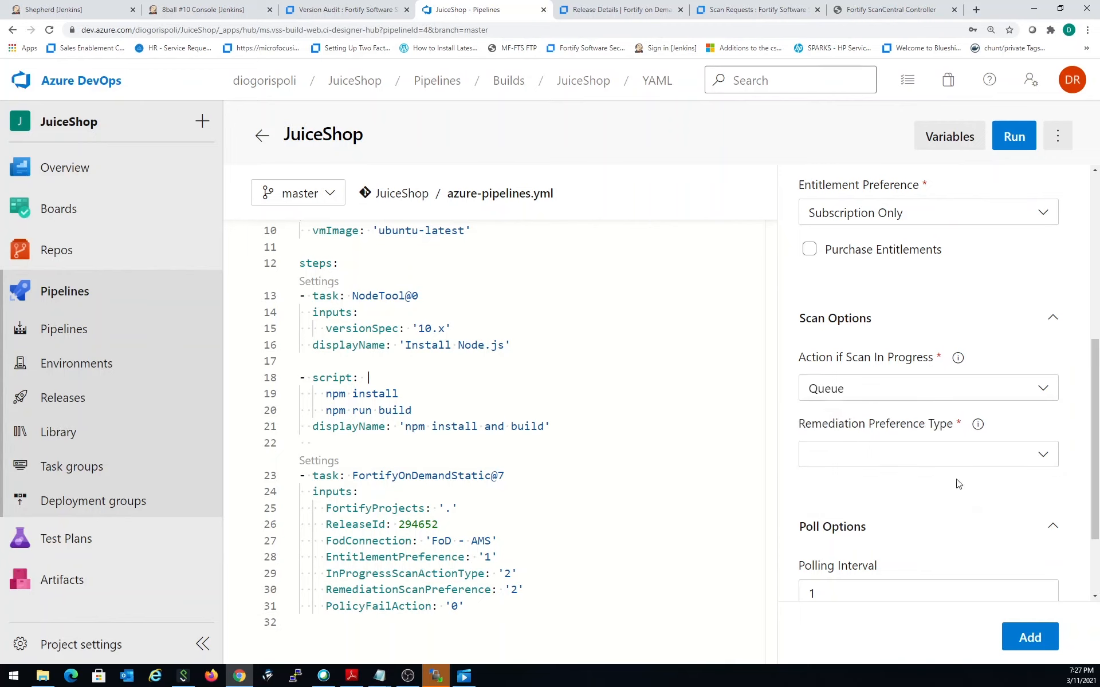
left_click(968, 452)
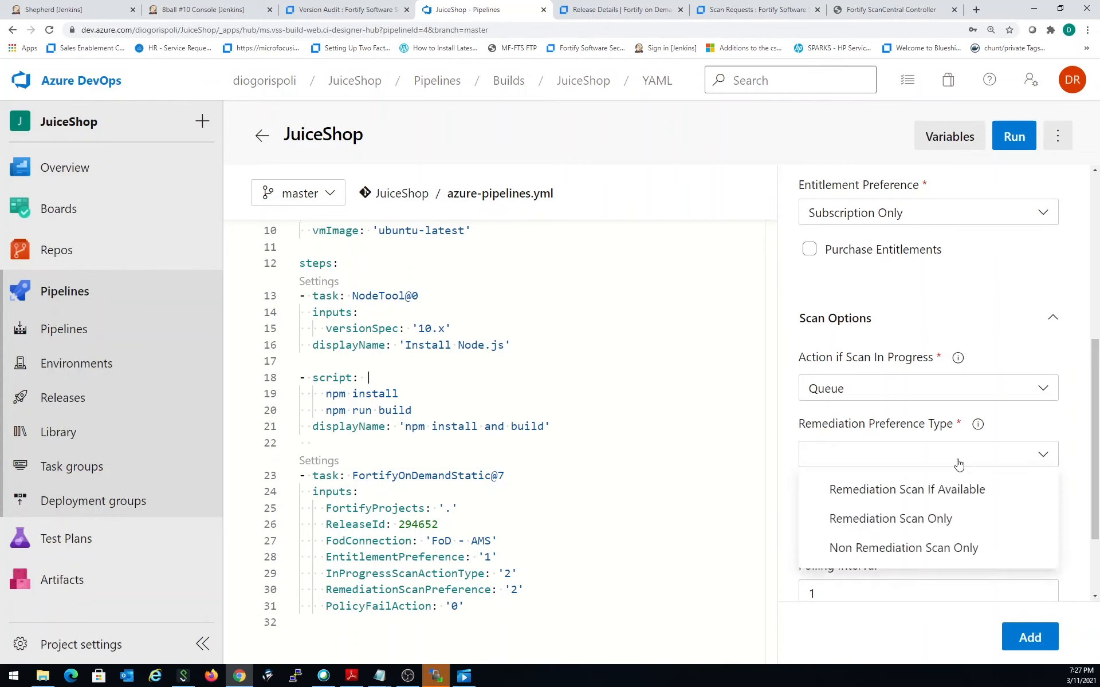
left_click(956, 540)
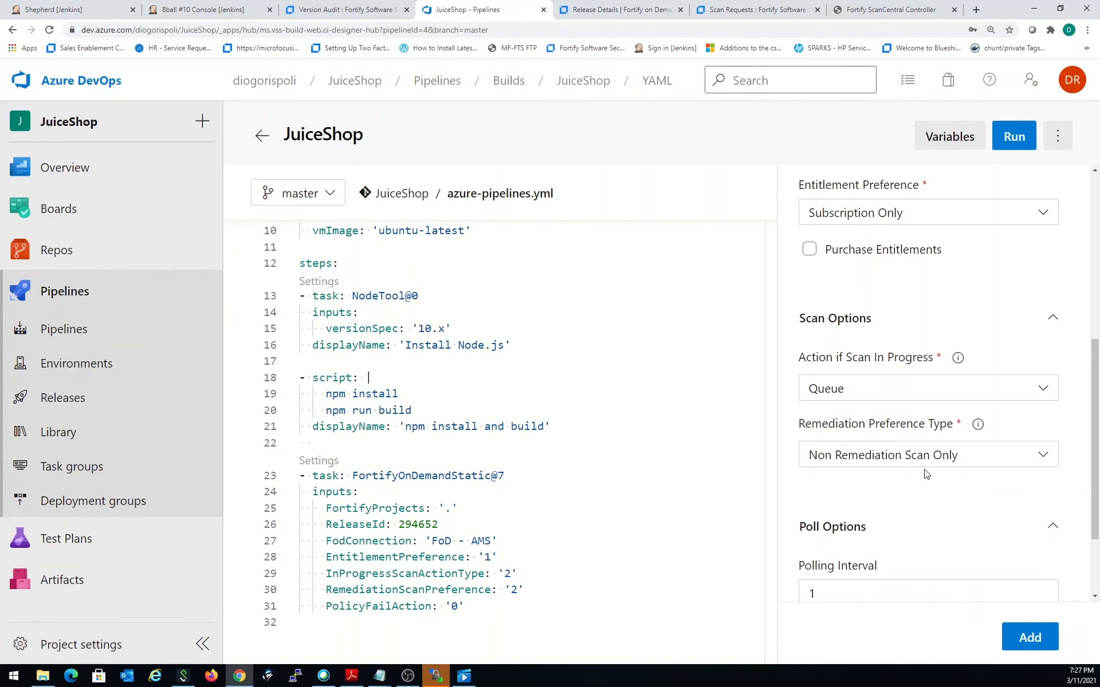
- Set the task's Action if policy failing to Fail Build Task
scroll(926, 474, "down", 2)
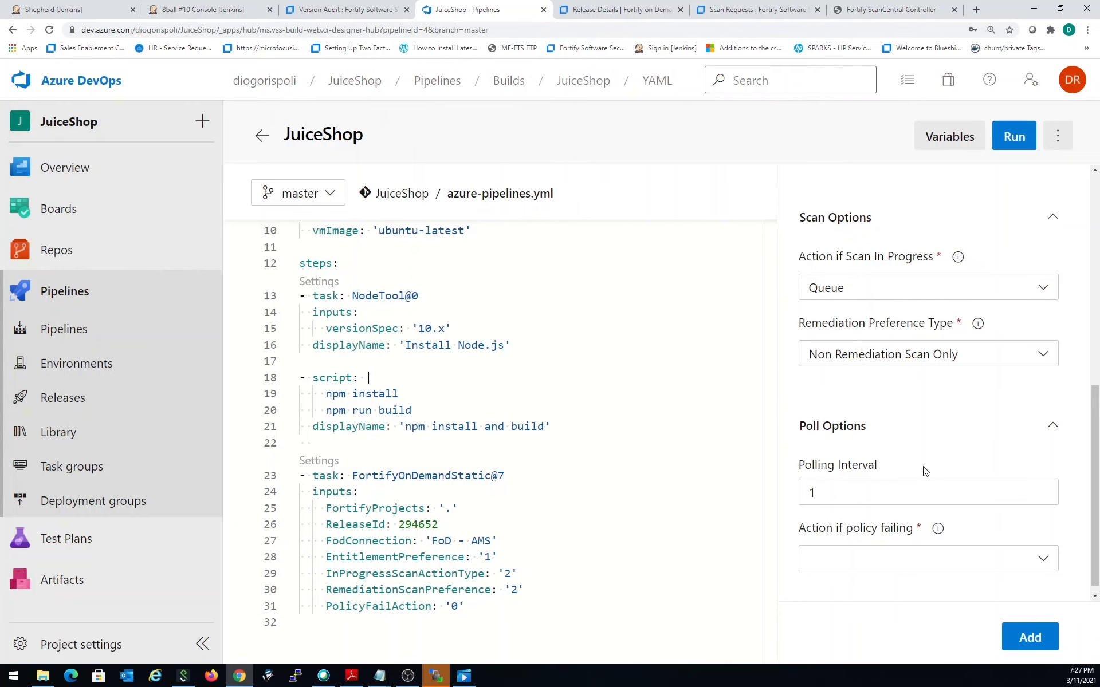
scroll(923, 473, "down", 1)
left_click(930, 559)
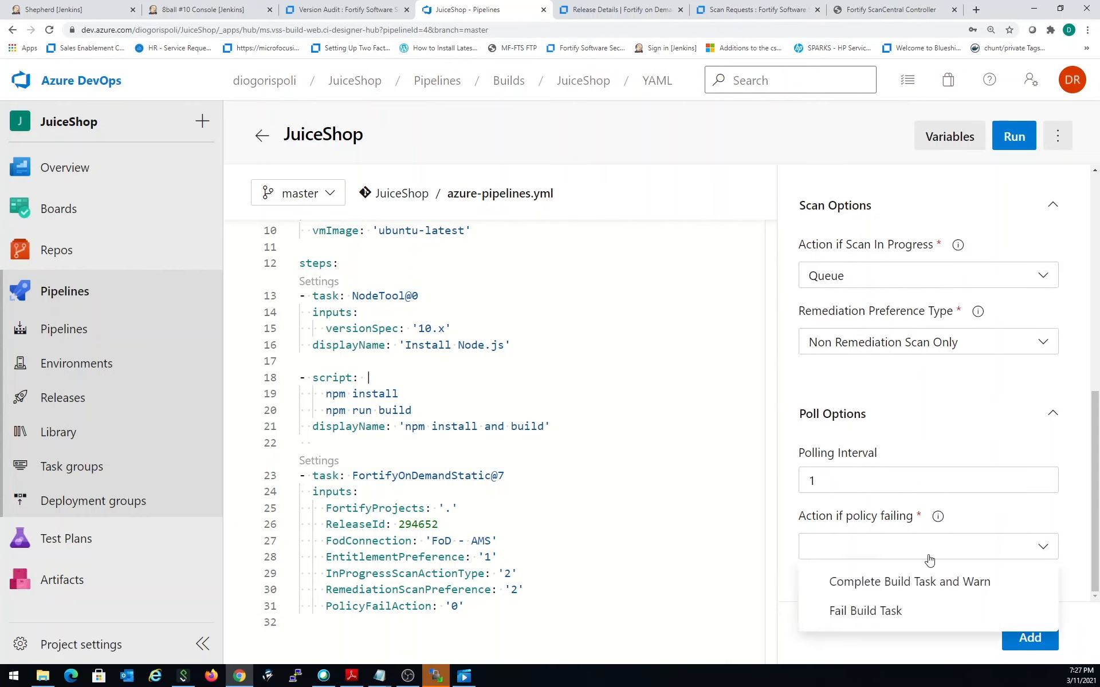
left_click(909, 592)
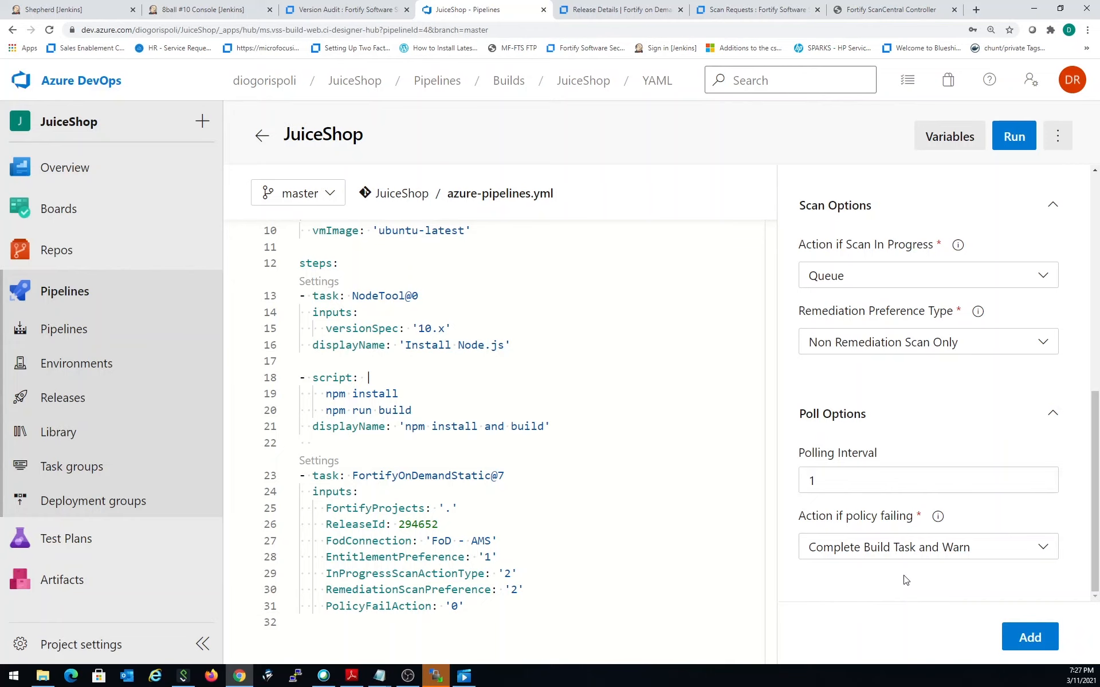
left_click(878, 552)
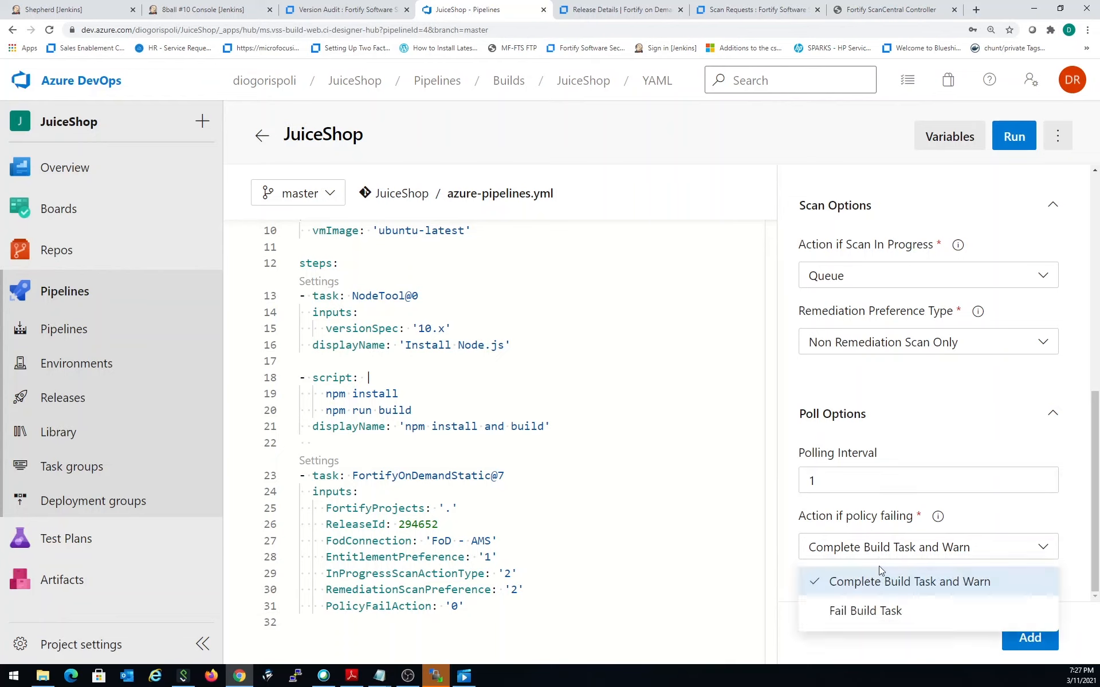
left_click(871, 613)
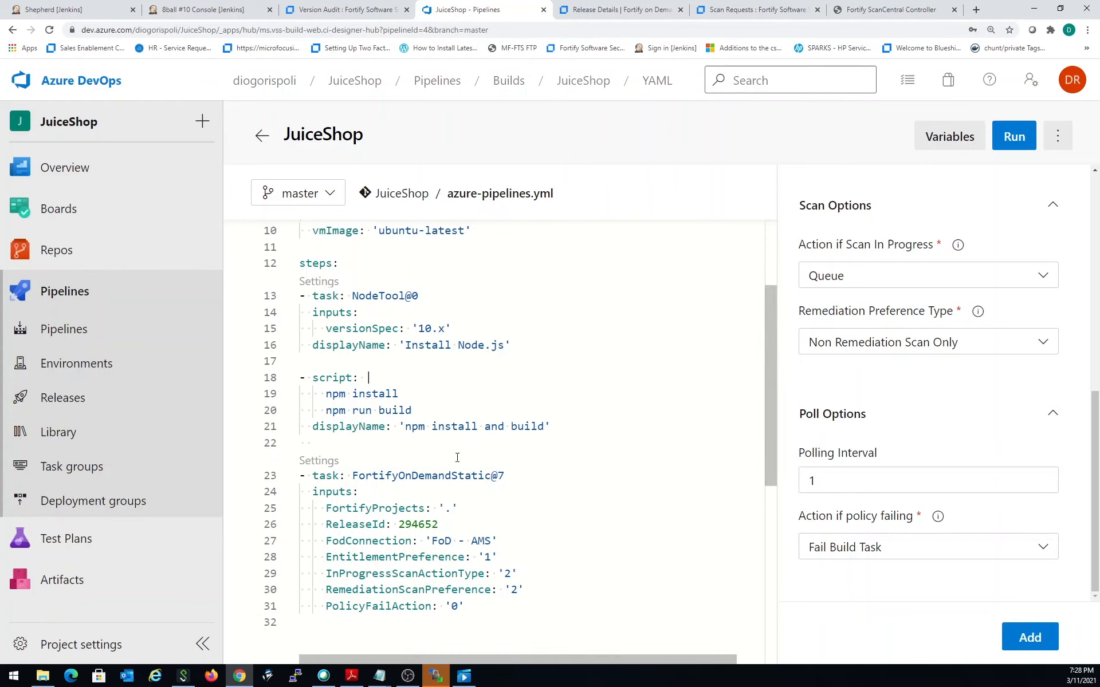
- Run the JuiceShop pipeline on the master branch and open the new run's job log
scroll(582, 388, "down", 2)
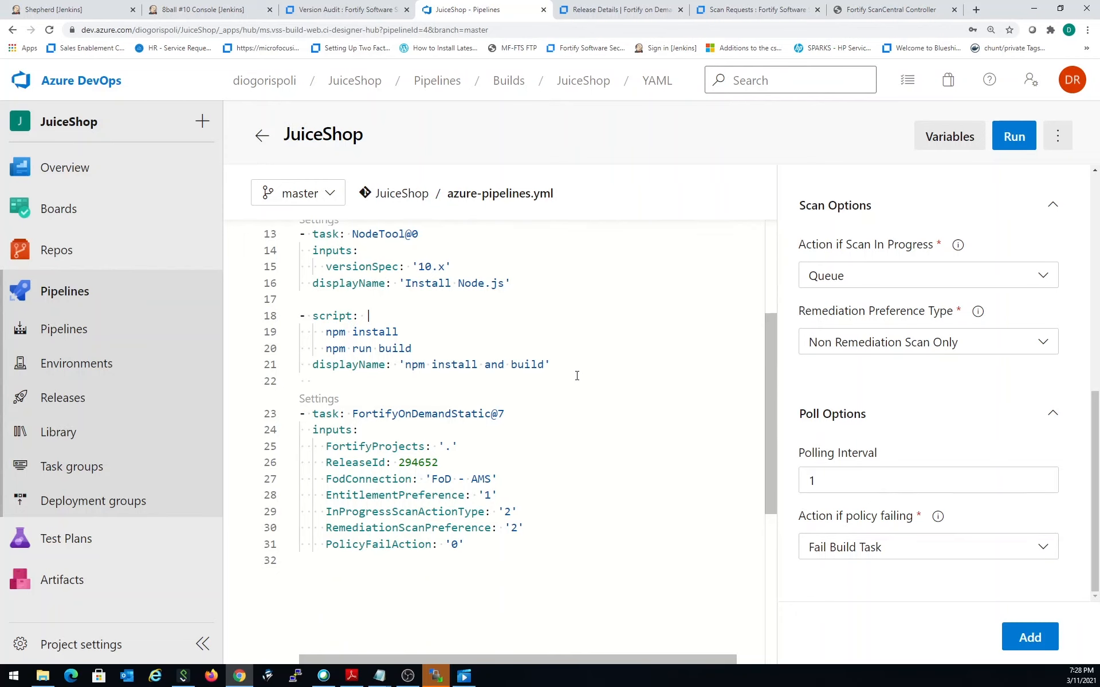
left_click(1015, 141)
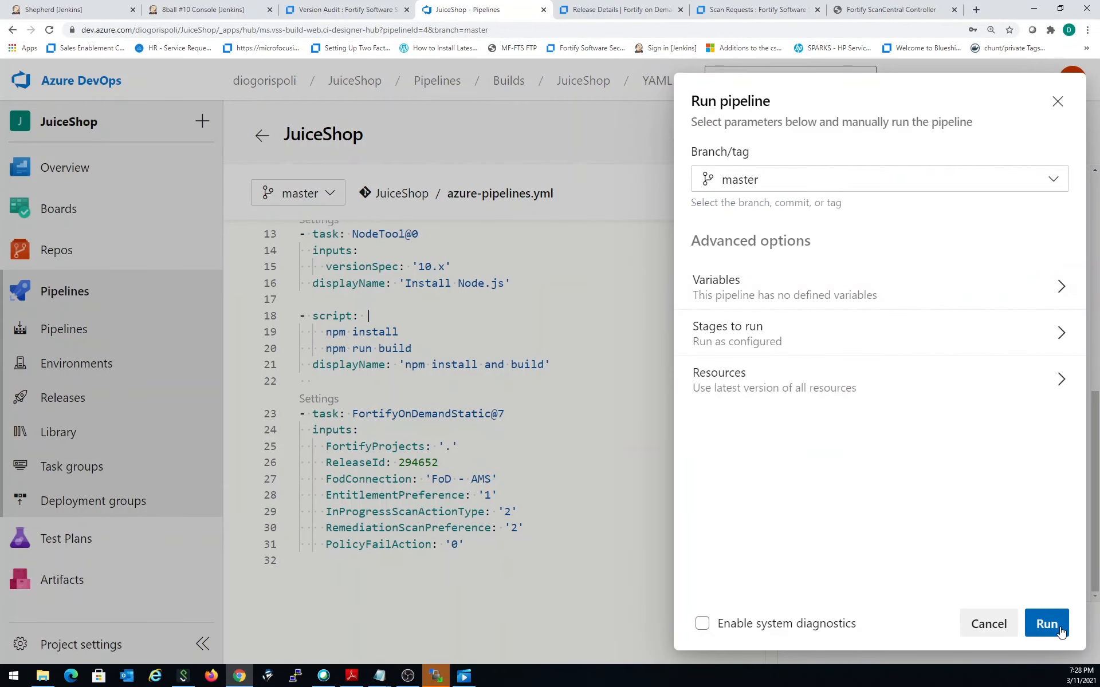
left_click(1047, 624)
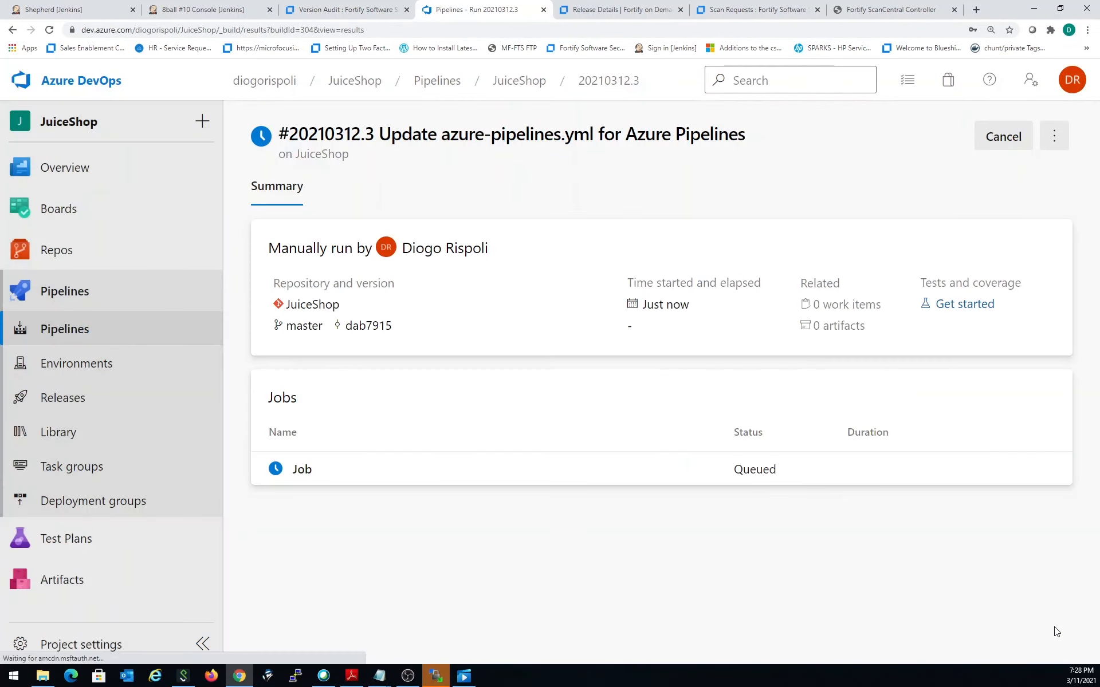
left_click(278, 472)
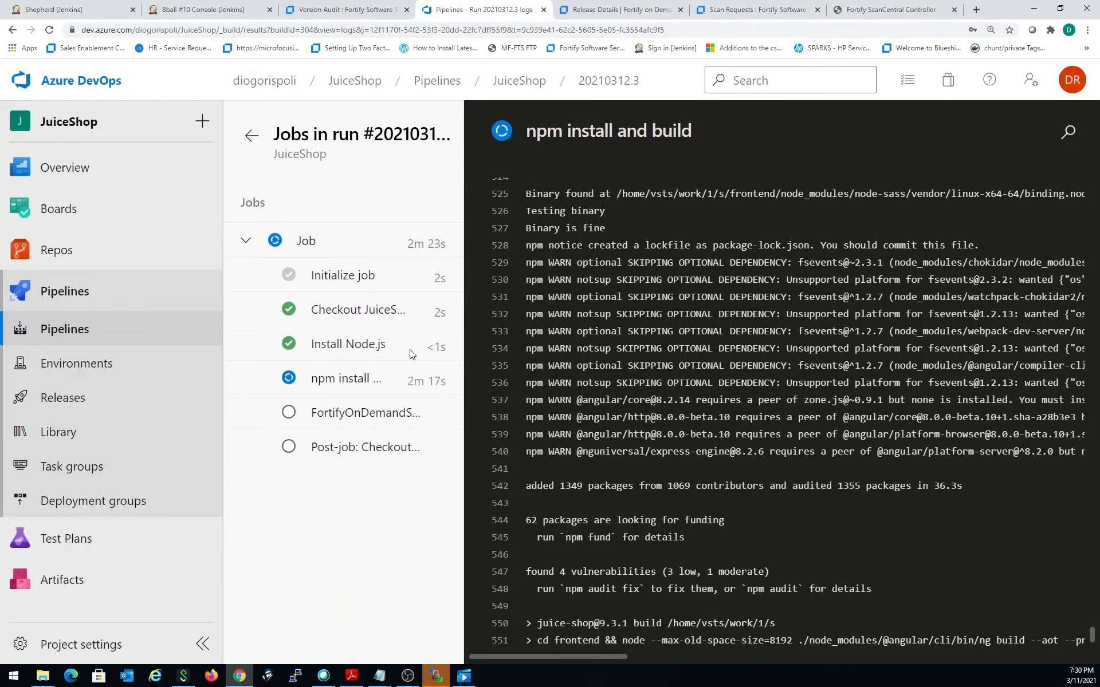
- Go back to the JuiceShop run list, open run #20210312.2, and open its job
left_click(516, 82)
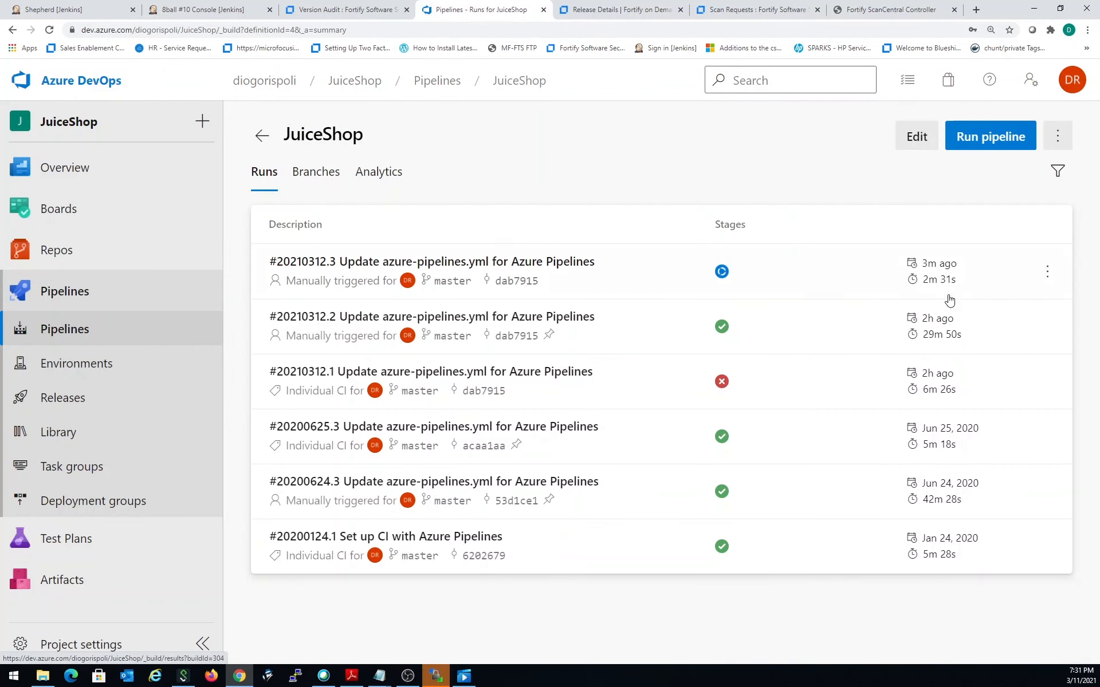
left_click(1047, 335)
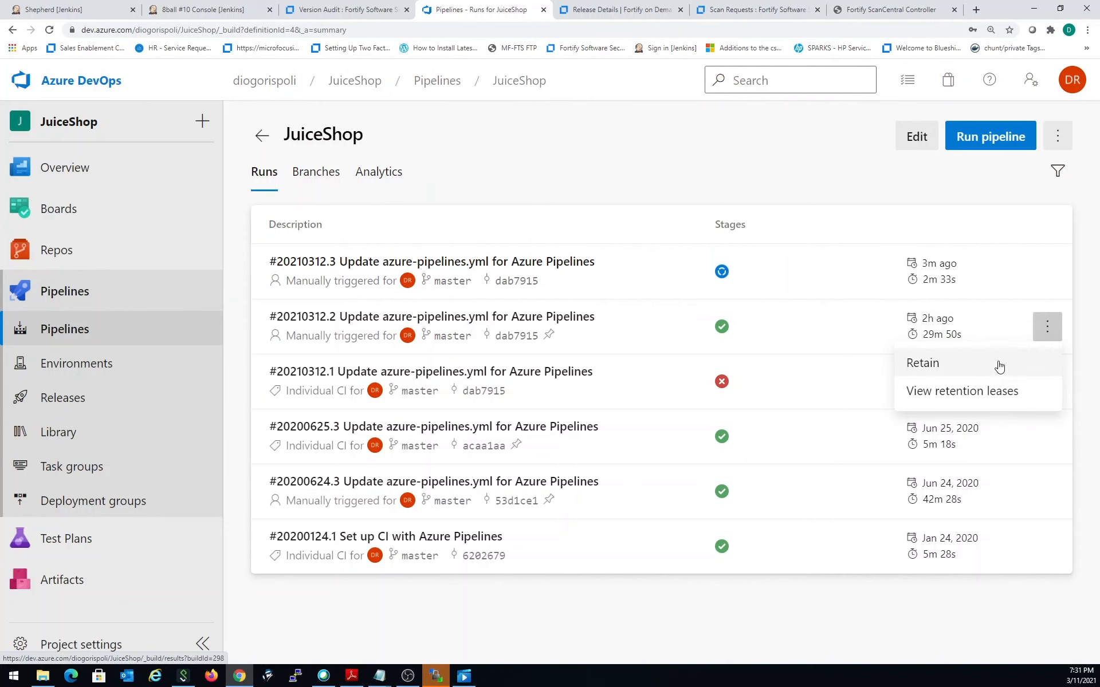
left_click(976, 367)
left_click(786, 336)
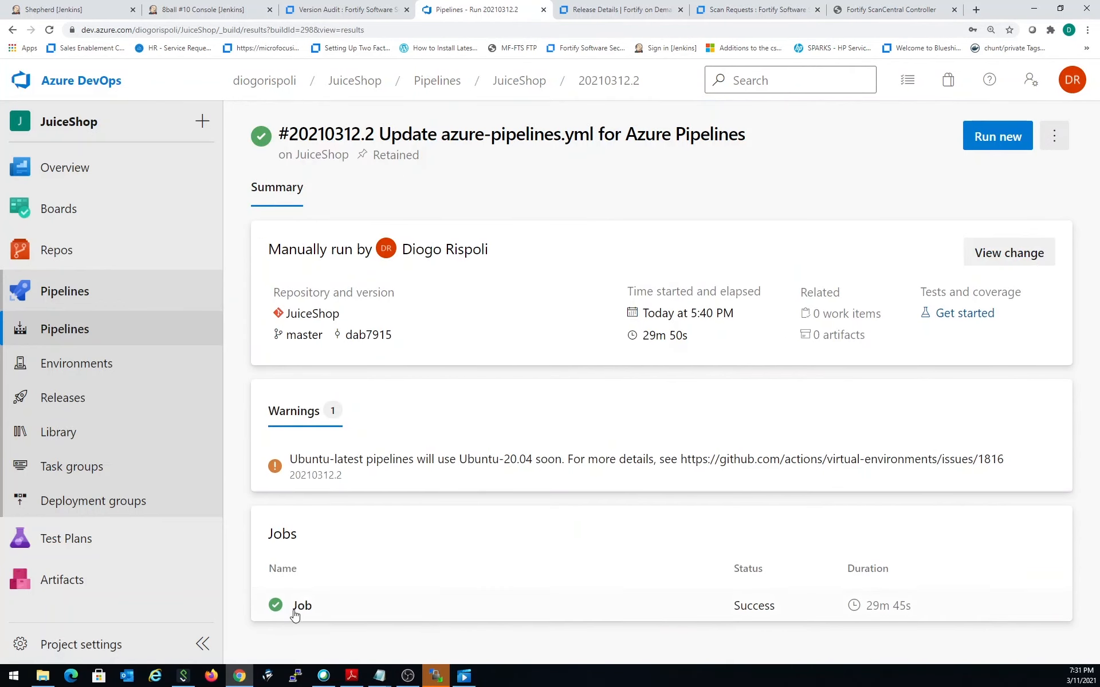
left_click(277, 605)
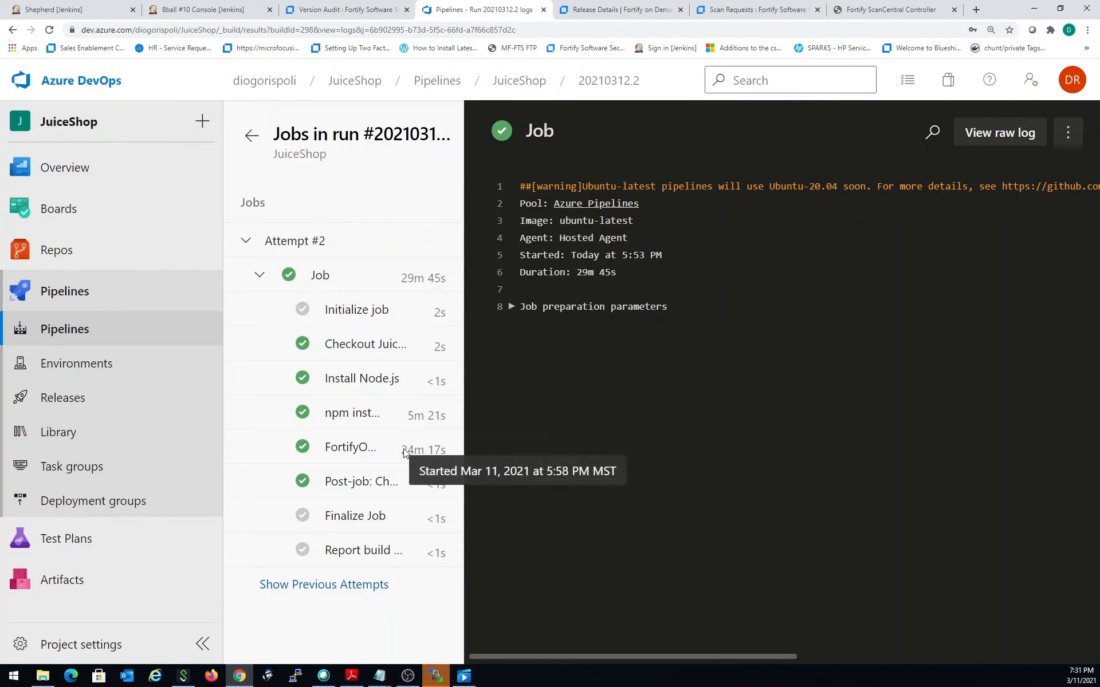
- Open the FortifyOnDemandStatic log and examine its authentication, source upload, polling status, and final issue and policy results
left_click(321, 448)
scroll(929, 420, "down", 3)
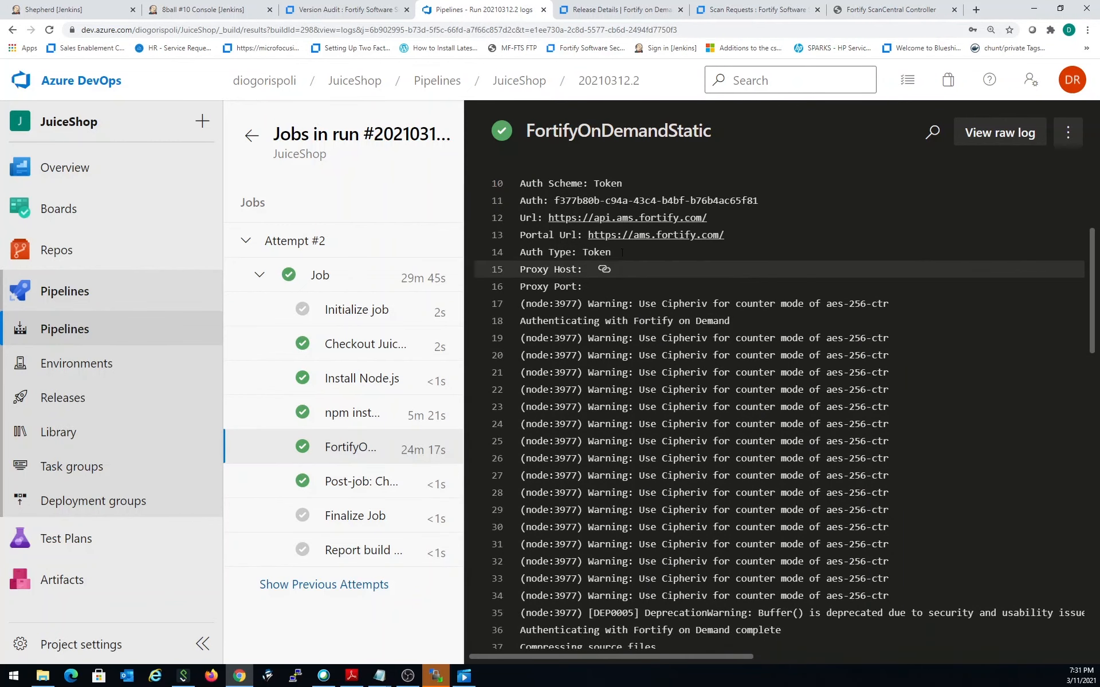
scroll(613, 252, "up", 1)
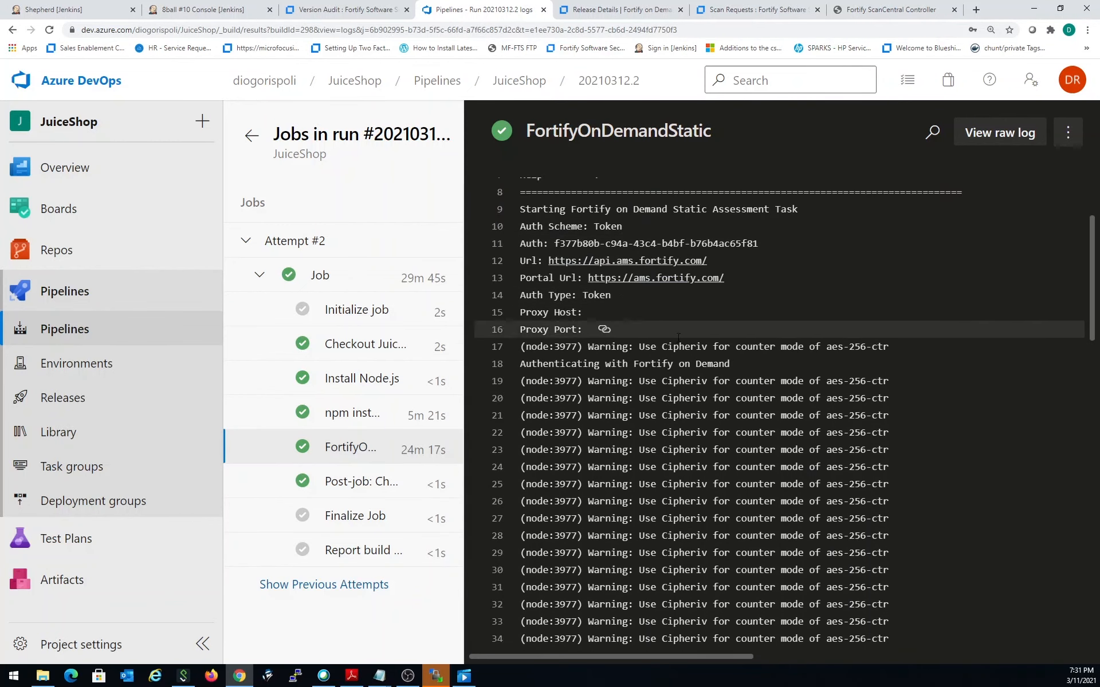
scroll(726, 449, "down", 4)
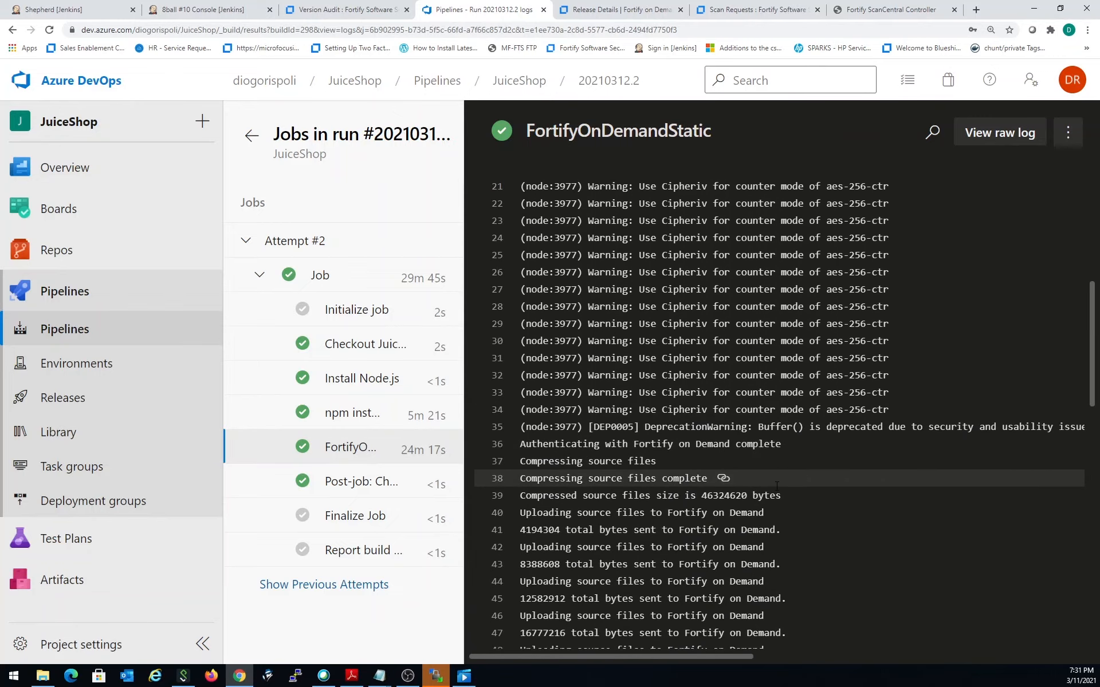
scroll(745, 464, "down", 6)
scroll(773, 482, "down", 6)
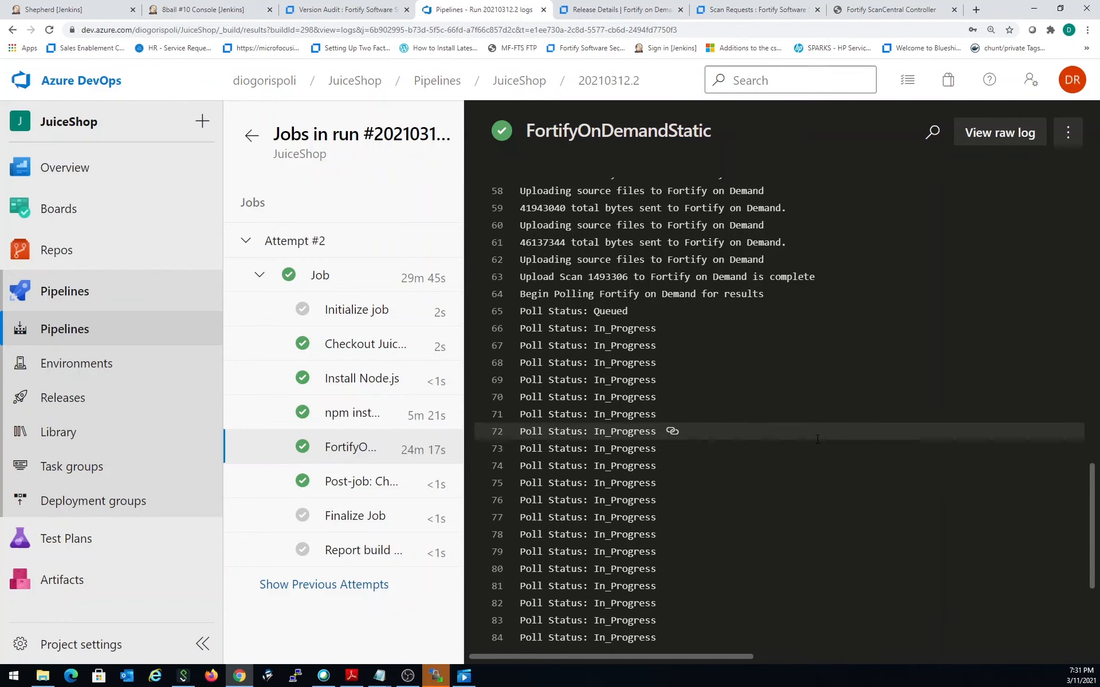
scroll(790, 453, "down", 4)
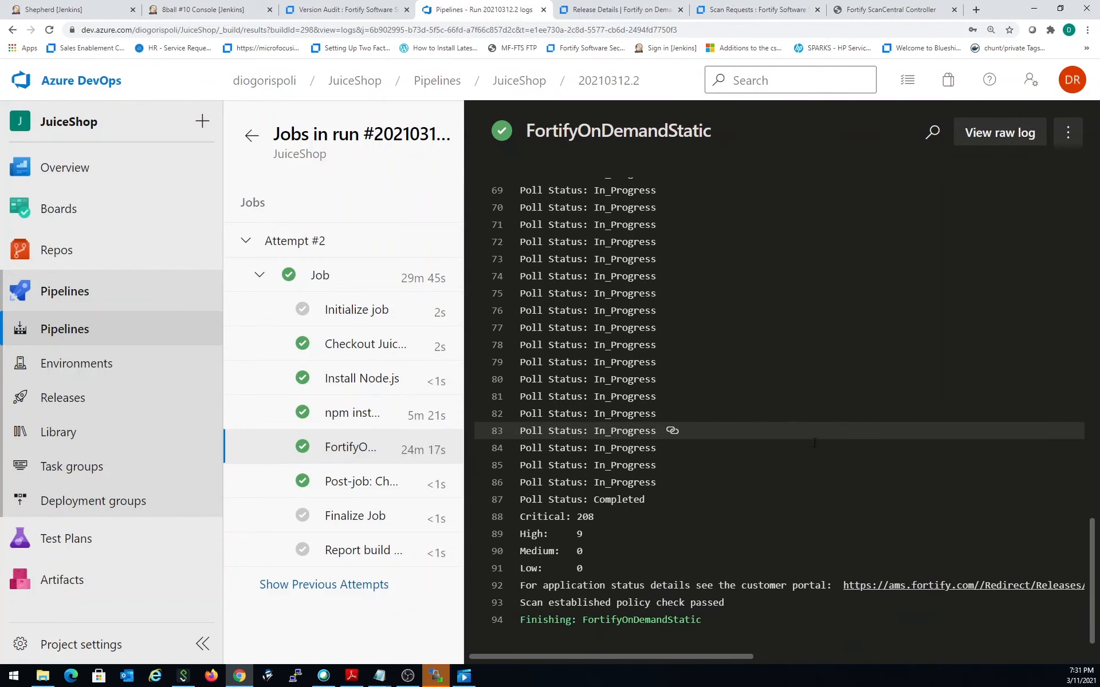